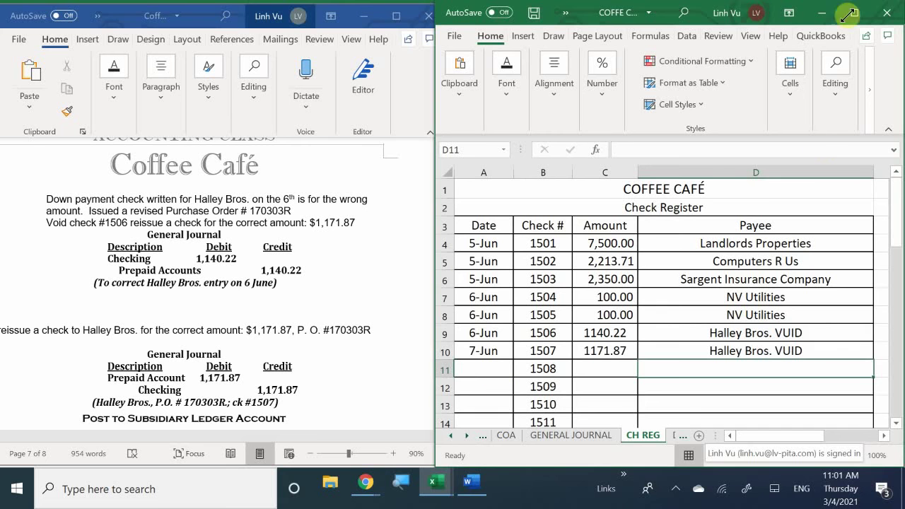
# - Replace the formula in the payee cell of the 7-Jun check with the plain text Halley Bros. VUID
pyautogui.click(797, 345)
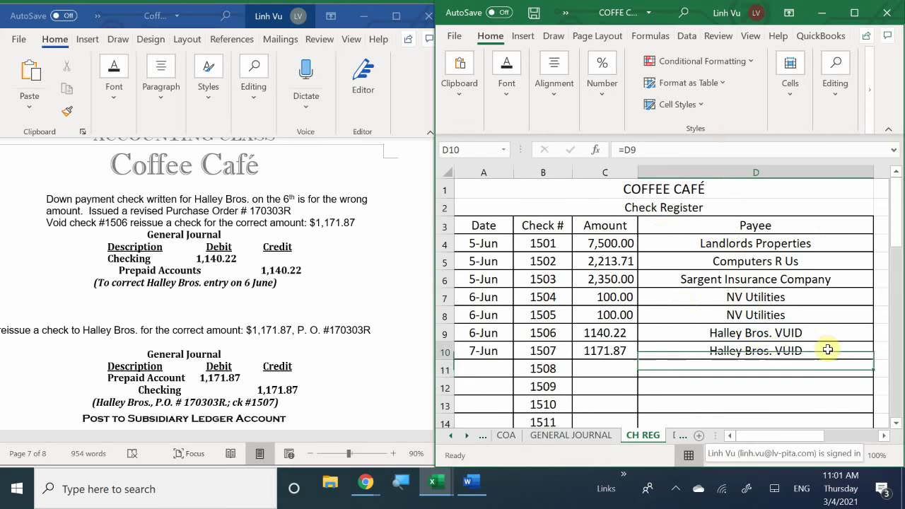
pyautogui.write('=D9')
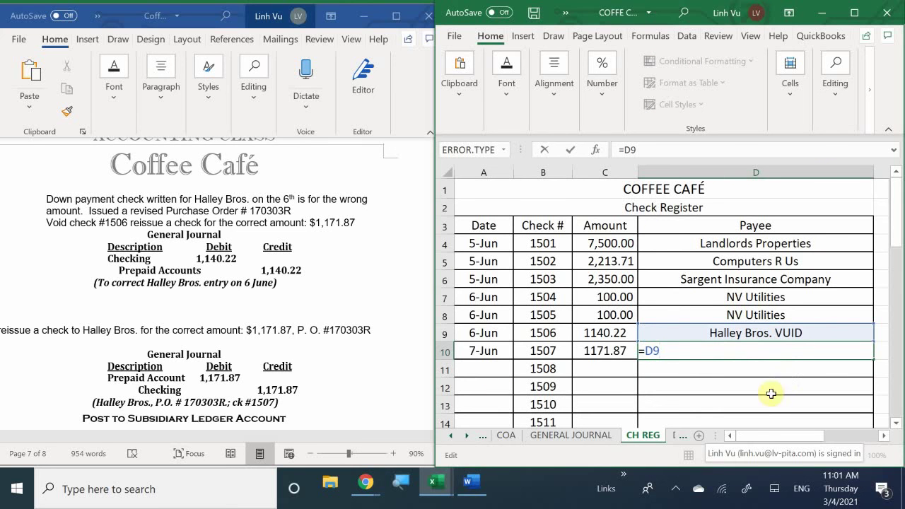
pyautogui.press('BackSpace')
pyautogui.press('BackSpace')
pyautogui.press('BackSpace')
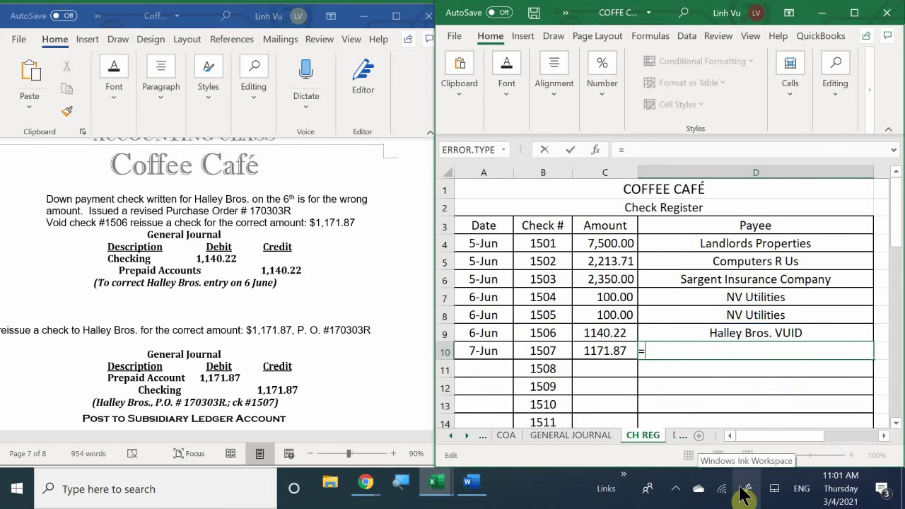
pyautogui.write('H')
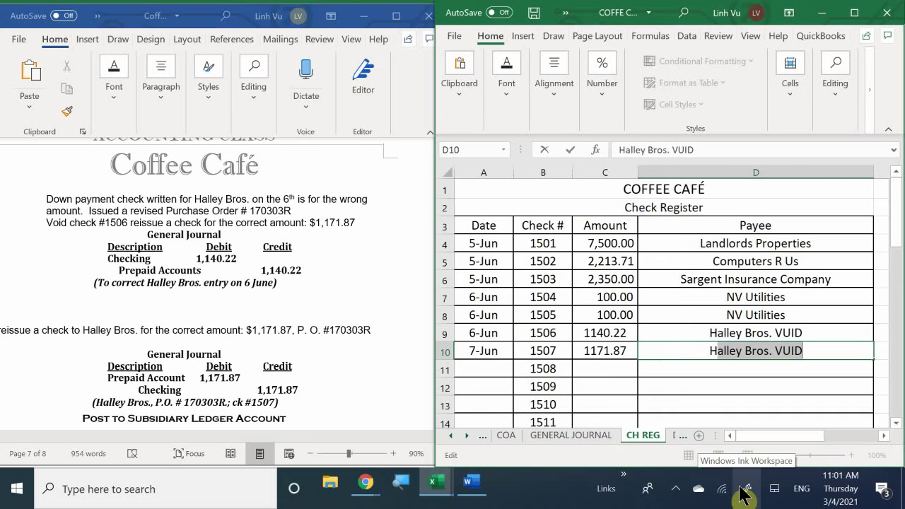
pyautogui.write('akket')
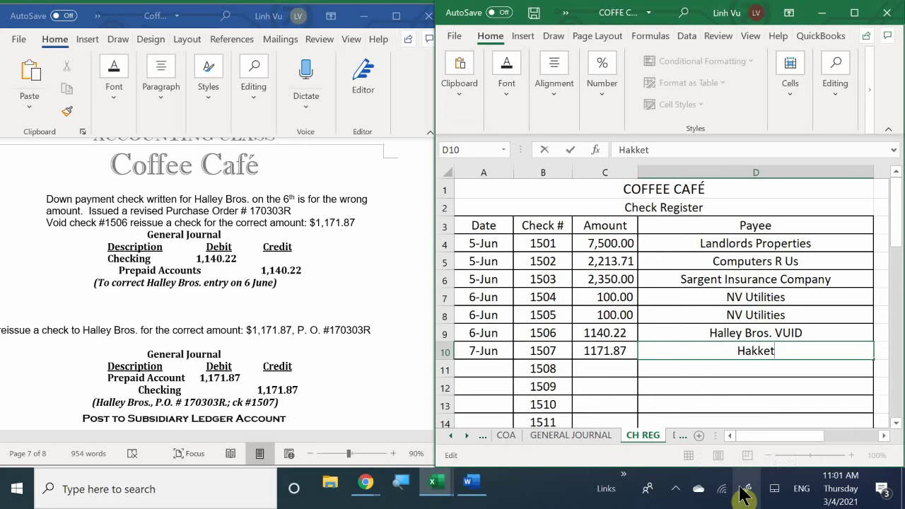
pyautogui.press('BackSpace')
pyautogui.press('BackSpace')
pyautogui.press('BackSpace')
pyautogui.press('BackSpace')
pyautogui.write('k=')
pyautogui.press('BackSpace')
pyautogui.press('BackSpace')
pyautogui.write('k')
pyautogui.press('BackSpace')
pyautogui.write('j')
pyautogui.press('BackSpace')
pyautogui.write('l')
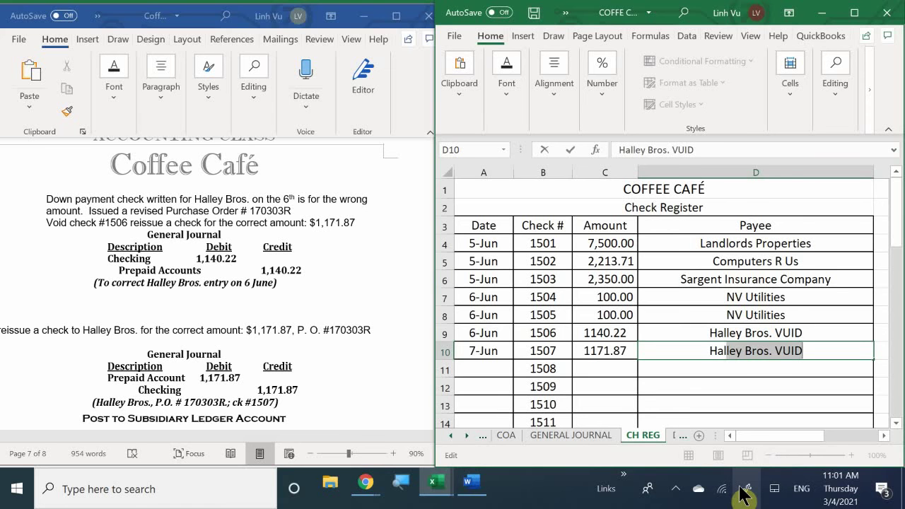
pyautogui.write('l')
pyautogui.press('Return')
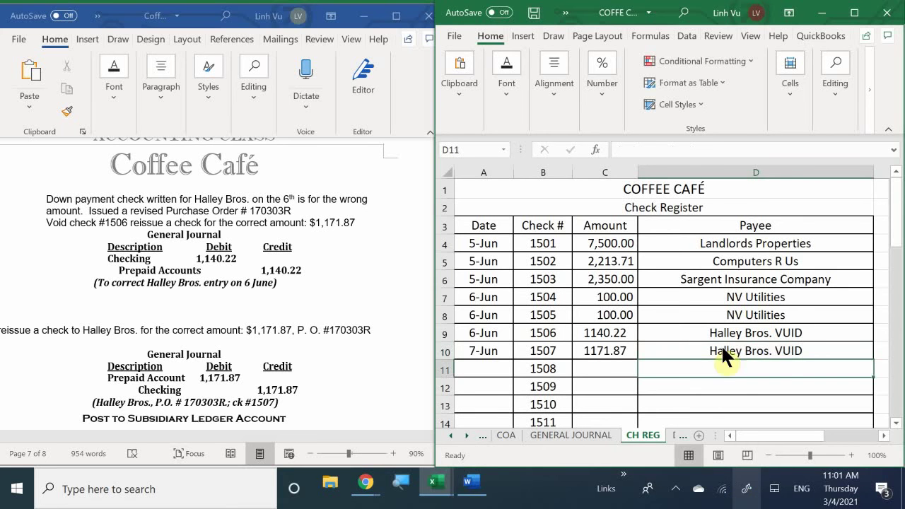
# - Remove the word VUID from the payee of the 7-Jun check so it reads Halley Bros
pyautogui.doubleClick(816, 351)
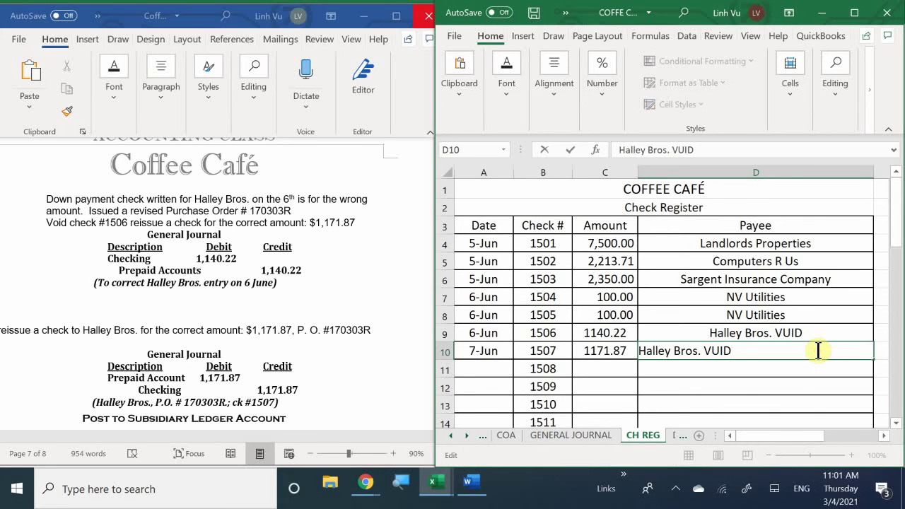
pyautogui.press('BackSpace')
pyautogui.press('BackSpace')
pyautogui.press('BackSpace')
pyautogui.press('BackSpace')
pyautogui.press('BackSpace')
pyautogui.press('Return')
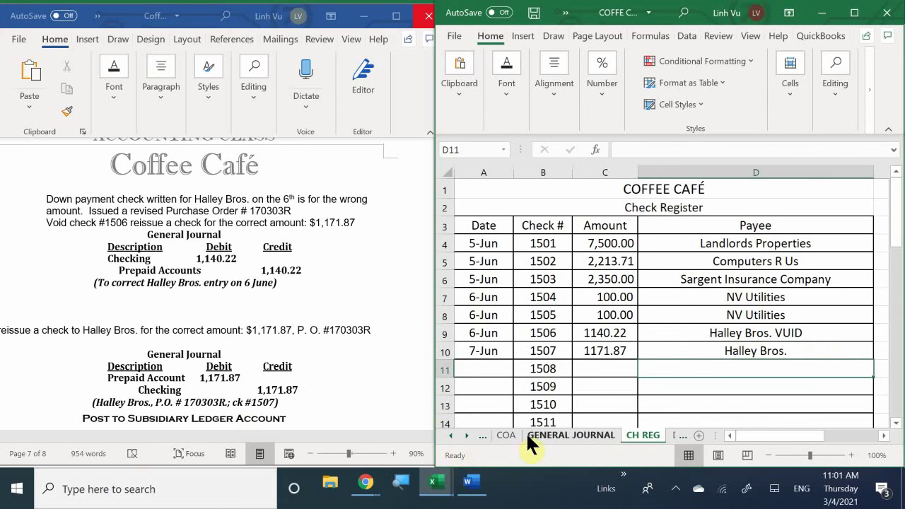
# - Show the General Journal sheet and bring up the ledger workbook's ASSETS sheet beside it
pyautogui.click(449, 435)
pyautogui.click(448, 435)
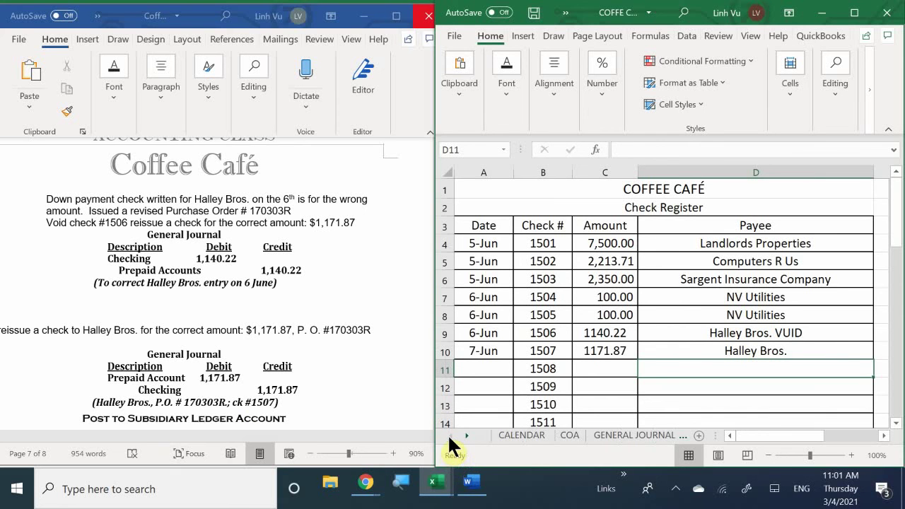
pyautogui.click(617, 434)
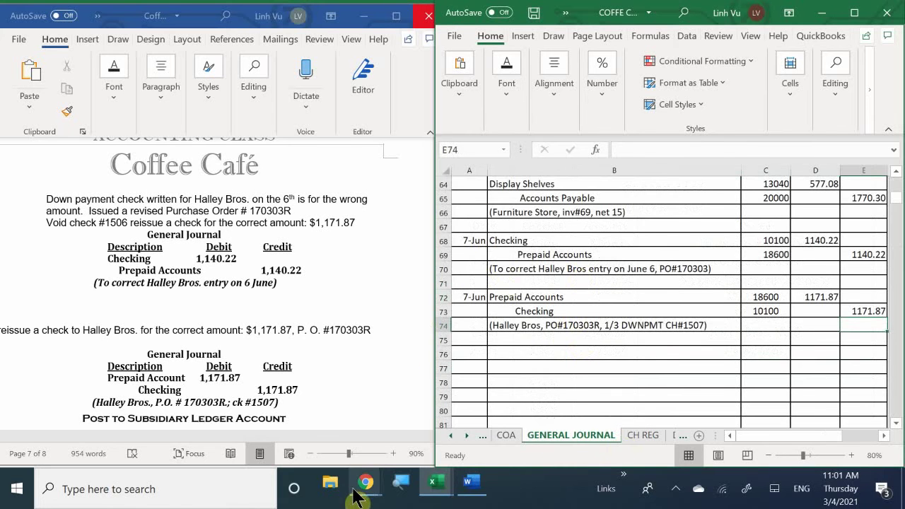
pyautogui.click(437, 485)
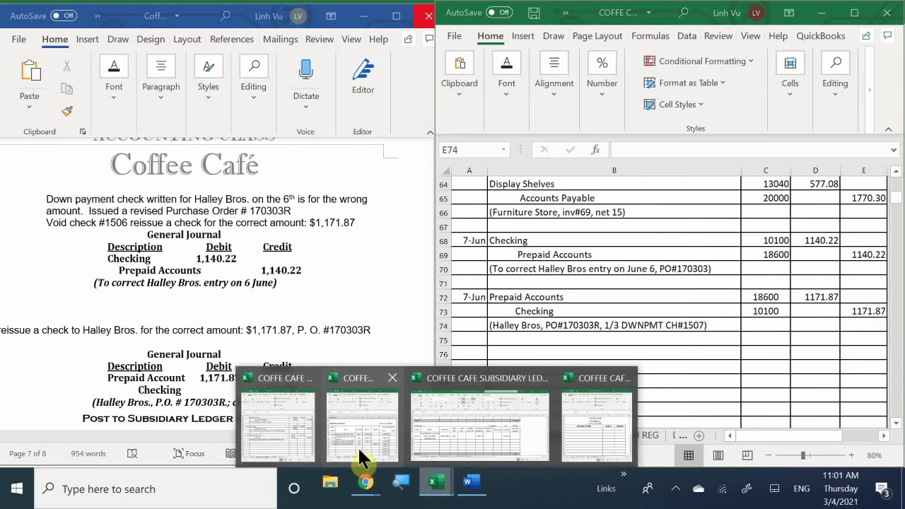
pyautogui.moveTo(288, 425)
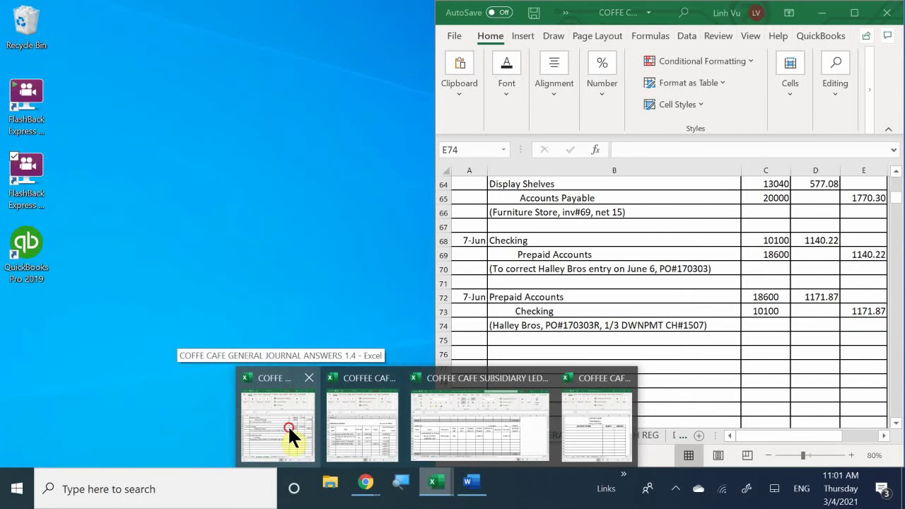
pyautogui.click(288, 425)
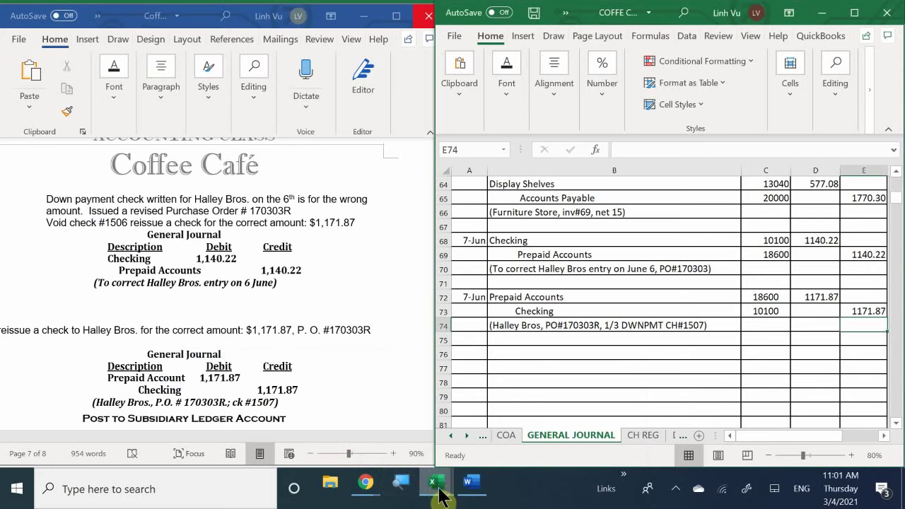
pyautogui.click(438, 485)
pyautogui.click(376, 446)
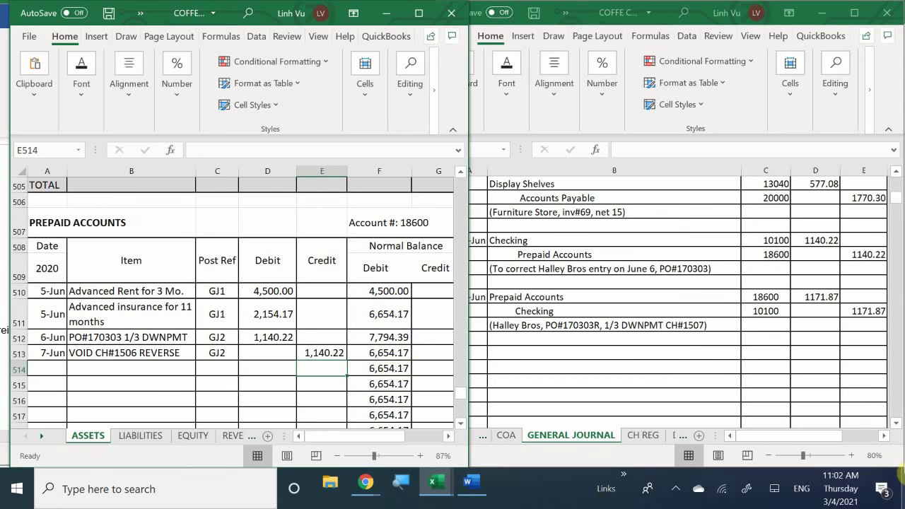
# - Enter the date 6/7 in the first empty row of the Prepaid Accounts ledger
pyautogui.click(45, 363)
pyautogui.write('6/')
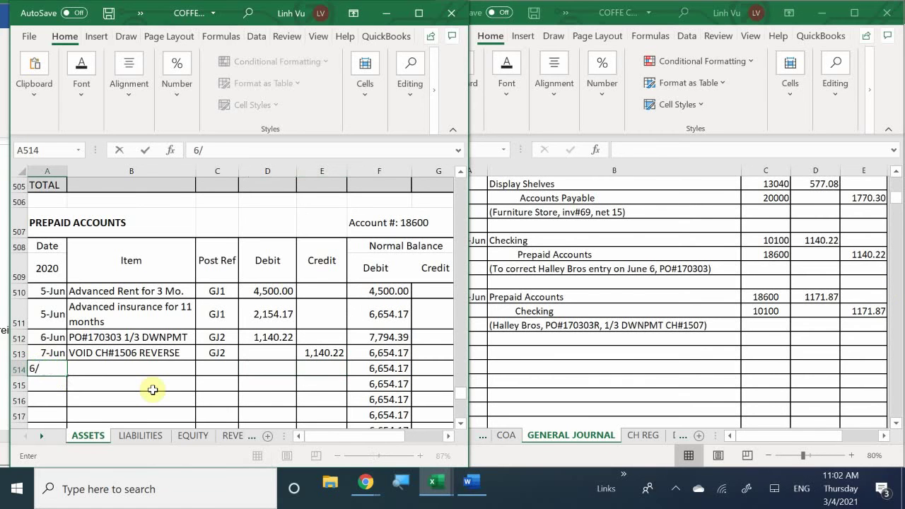
pyautogui.write('7')
pyautogui.press('Return')
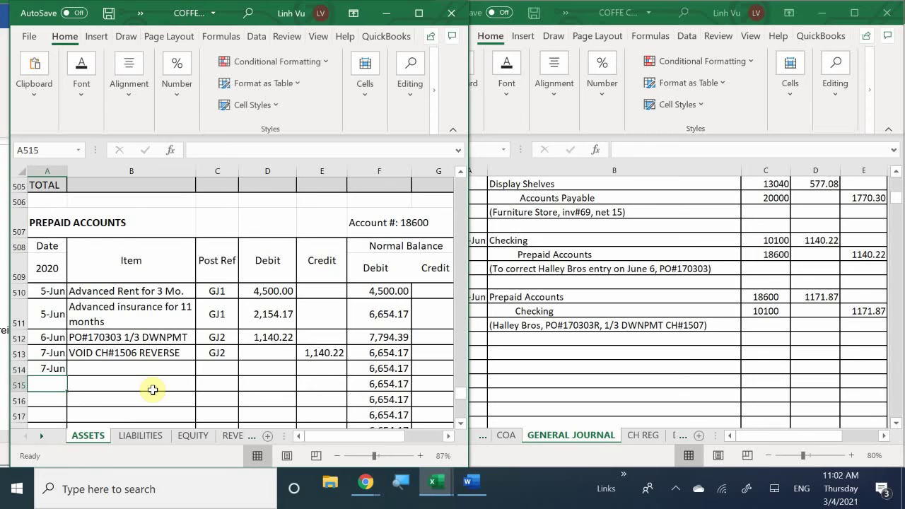
# - Fill the item of the new Prepaid Accounts row with a reference to the 6-Jun down payment item, =B512
pyautogui.click(153, 390)
pyautogui.press('Up')
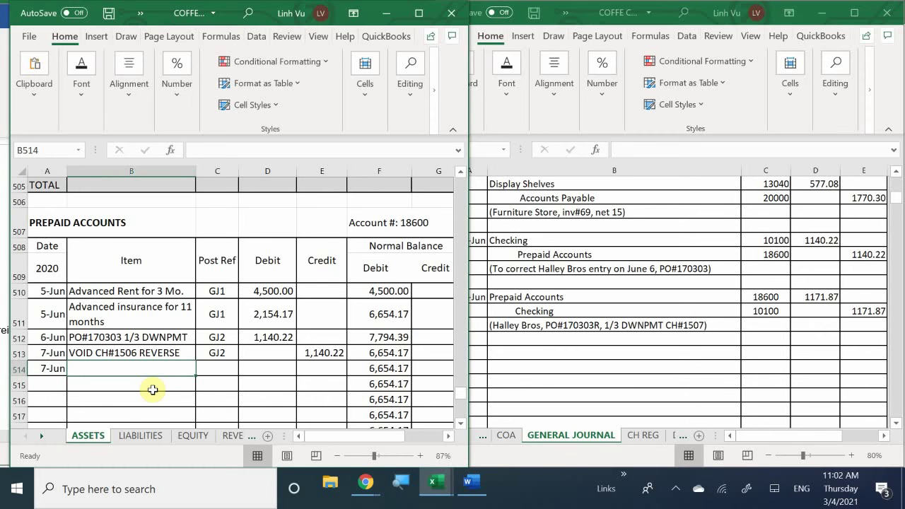
pyautogui.write('=')
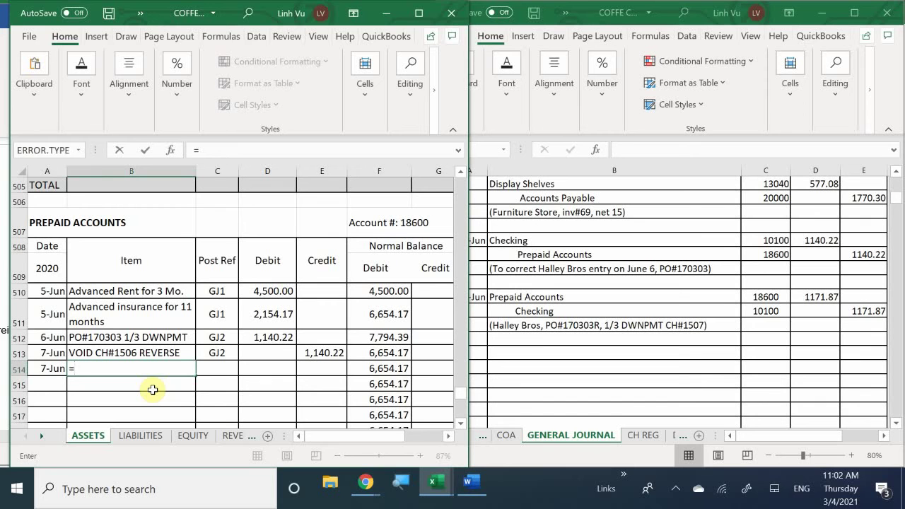
pyautogui.press('Up')
pyautogui.press('Up')
pyautogui.press('Return')
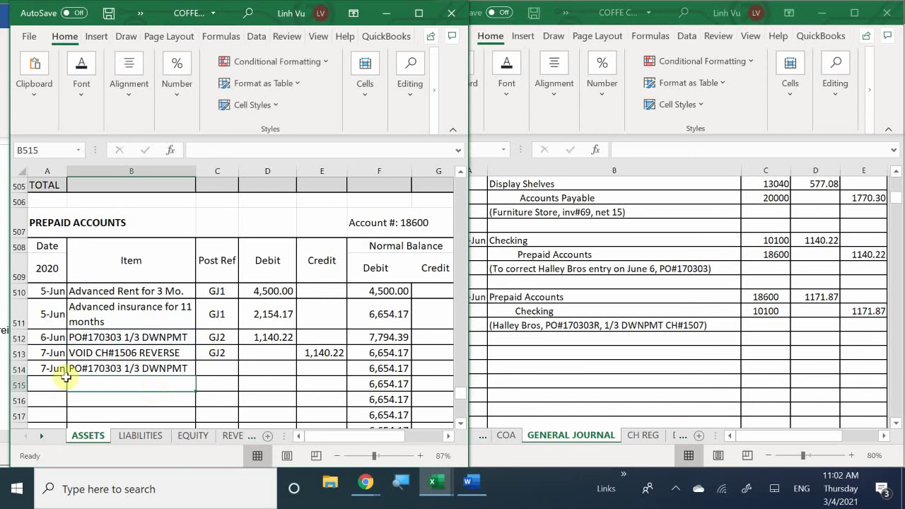
# - Replace the formula in the new Prepaid Accounts item with plain text: the purchase order number followed by 1/3 DWNPMT
pyautogui.doubleClick(93, 371)
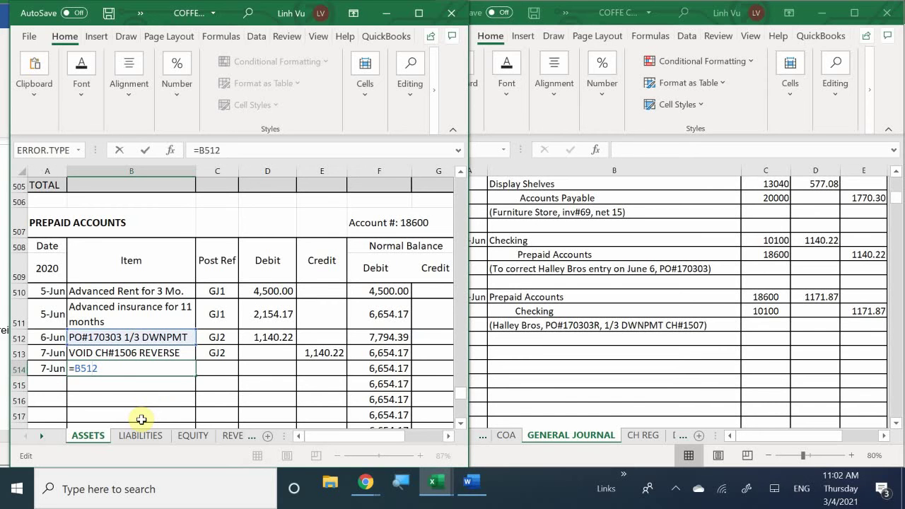
pyautogui.press('BackSpace')
pyautogui.press('BackSpace')
pyautogui.press('BackSpace')
pyautogui.press('BackSpace')
pyautogui.press('BackSpace')
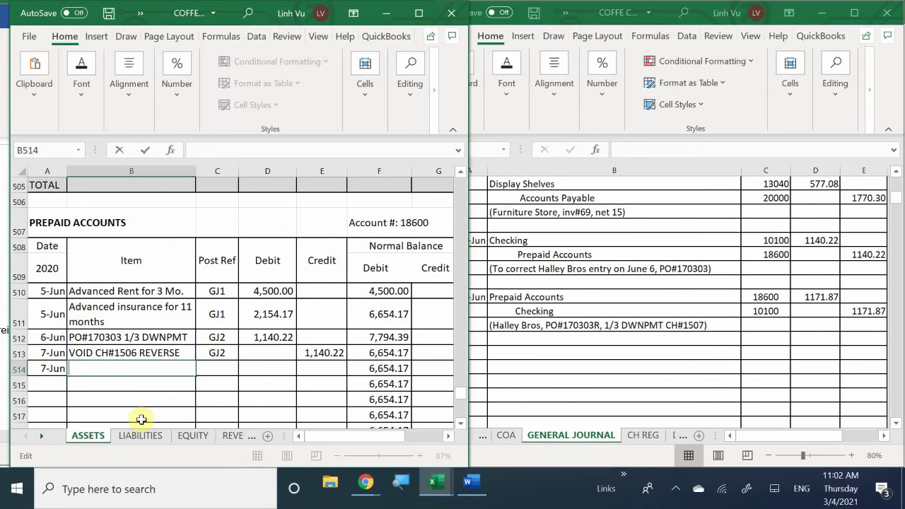
pyautogui.write('PO#170303 1/3 DWNPMT')
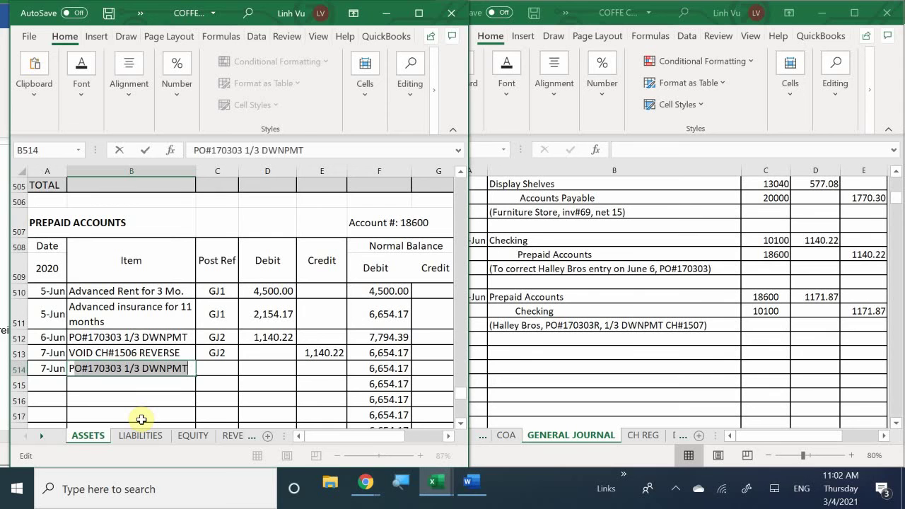
pyautogui.press('Return')
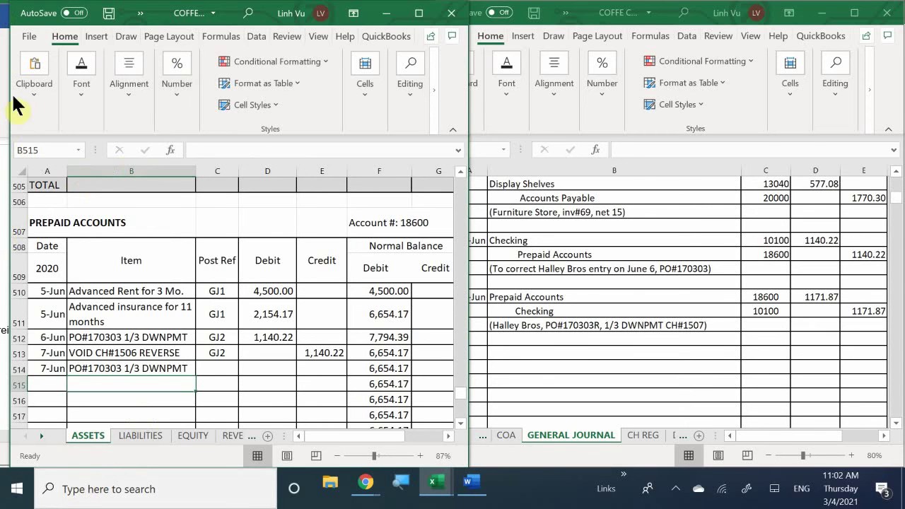
# - Add the suffix R to the purchase order number in the new Prepaid Accounts item
pyautogui.doubleClick(120, 368)
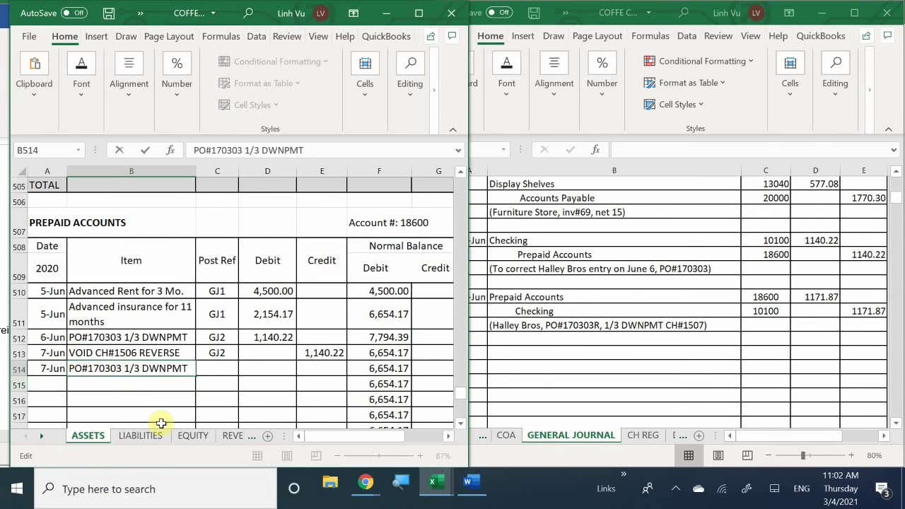
pyautogui.press('Left')
pyautogui.write('R')
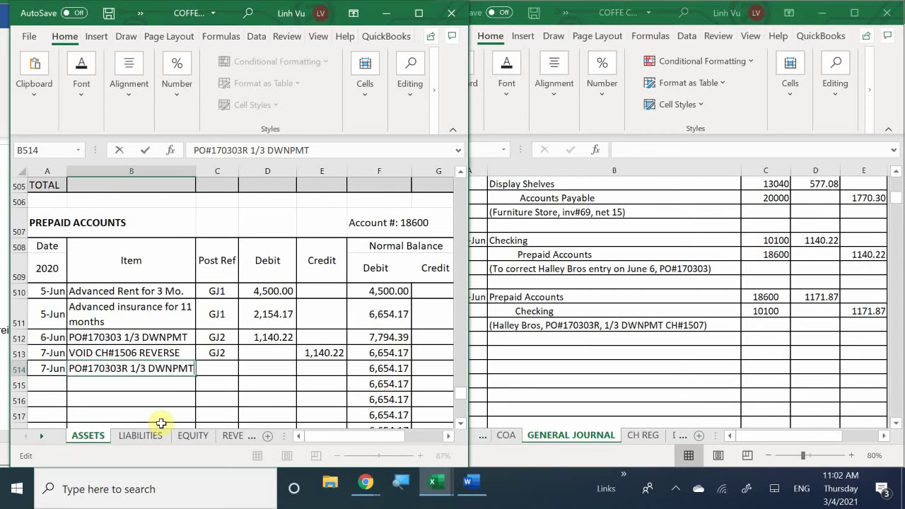
pyautogui.press('Return')
# - Enter the post reference GJ2 and a debit of 1171.87 for the new 7-Jun Prepaid Accounts entry
pyautogui.press('Right')
pyautogui.press('Up')
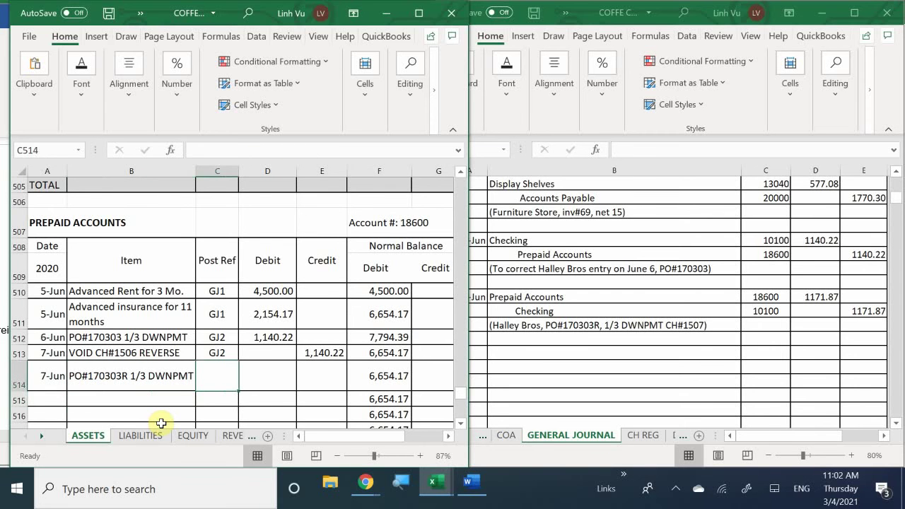
pyautogui.write('GK')
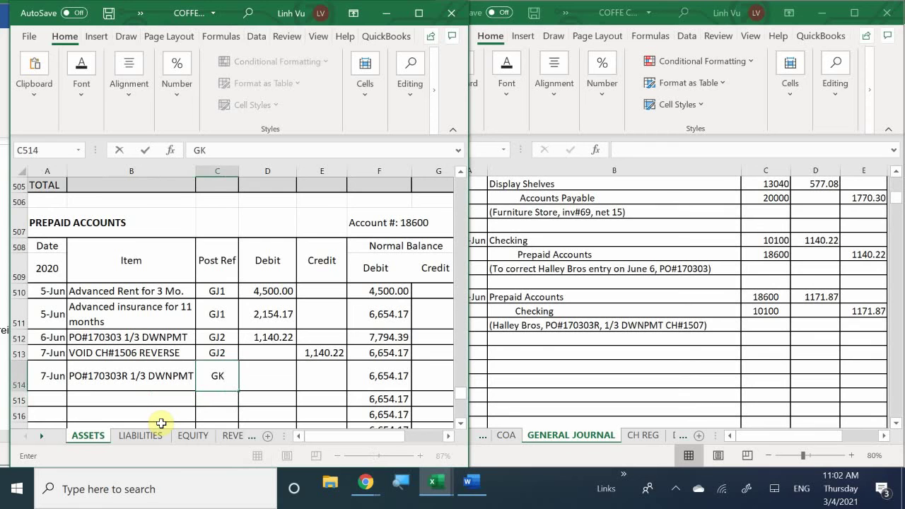
pyautogui.press('BackSpace')
pyautogui.press('BackSpace')
pyautogui.write('=')
pyautogui.press('BackSpace')
pyautogui.write('GJ2')
pyautogui.press('Tab')
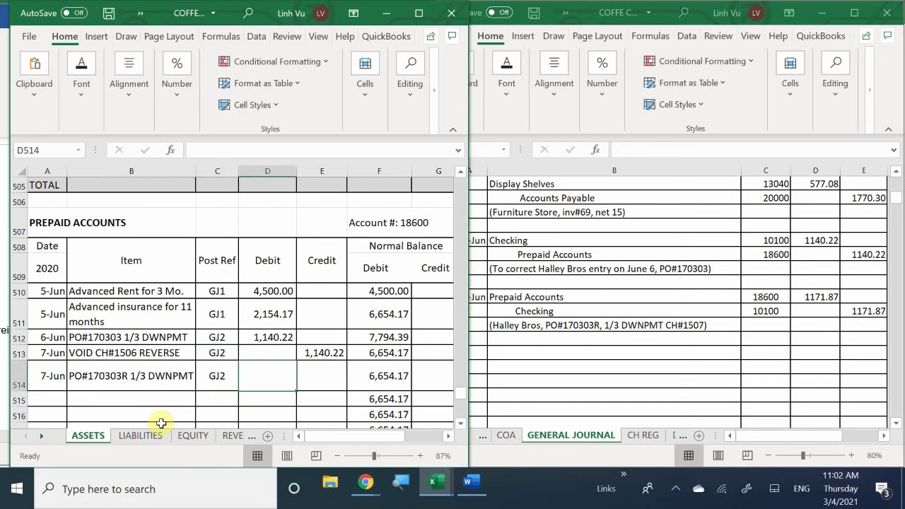
pyautogui.write('1171.87')
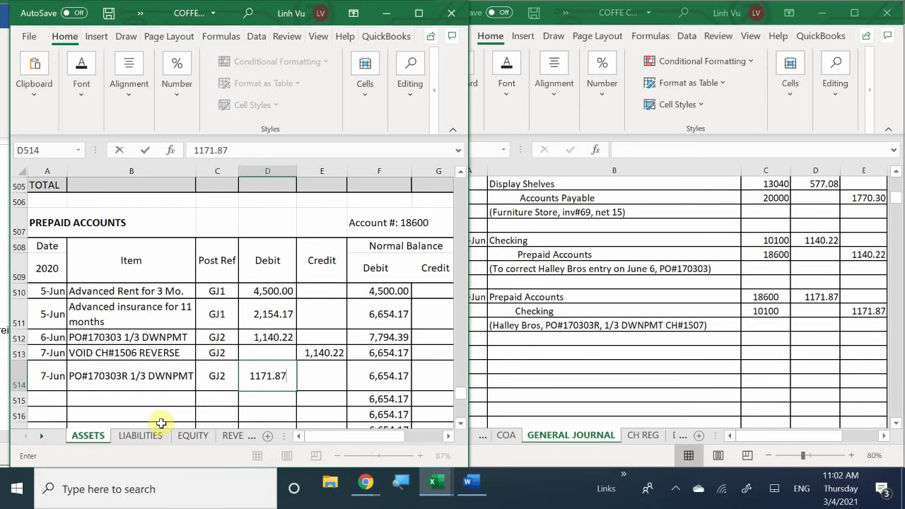
pyautogui.press('Return')
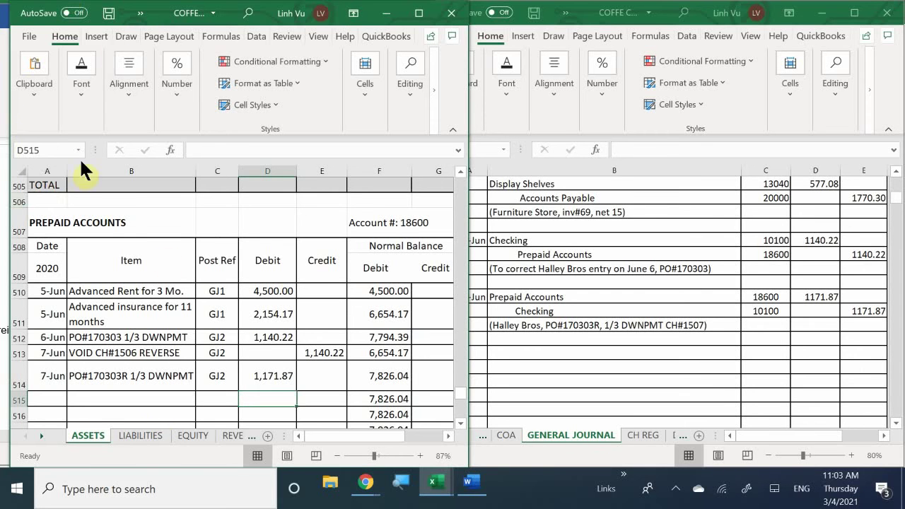
# - Start a new entry dated 6/7 in the first empty row of the Checking ledger, below the voided check
pyautogui.scroll(20, 141, 218)
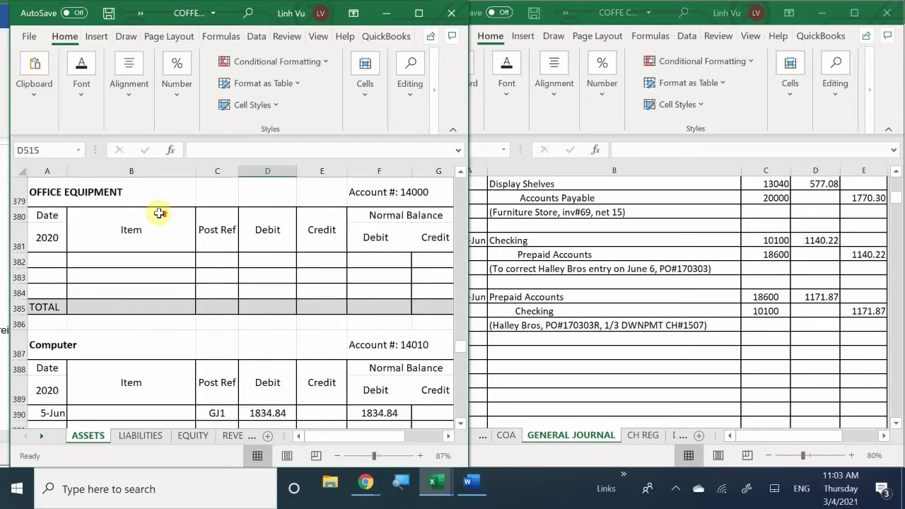
pyautogui.scroll(20, 163, 215)
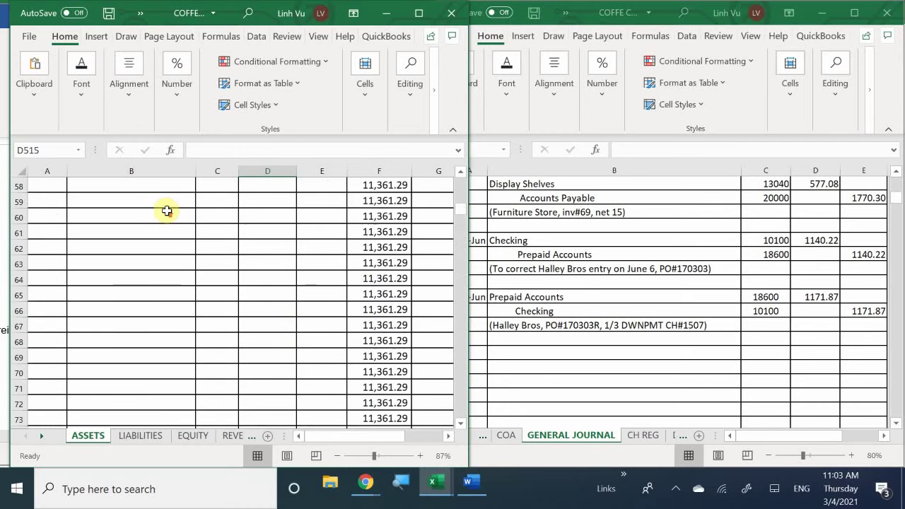
pyautogui.scroll(-6, 117, 338)
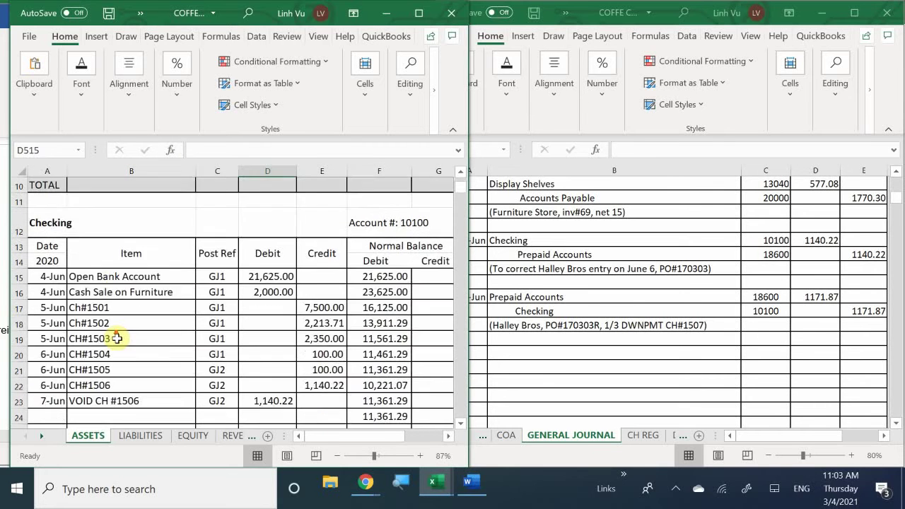
pyautogui.scroll(2, 119, 340)
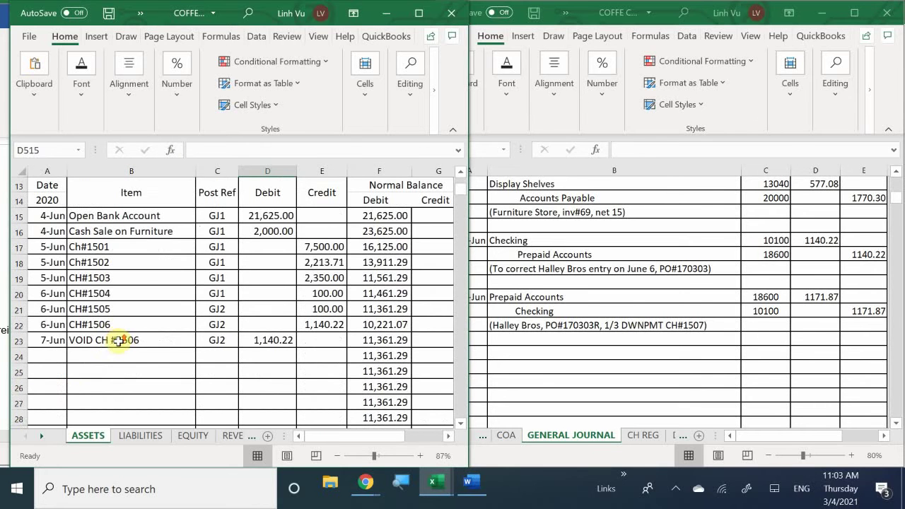
pyautogui.click(50, 354)
pyautogui.write('6/')
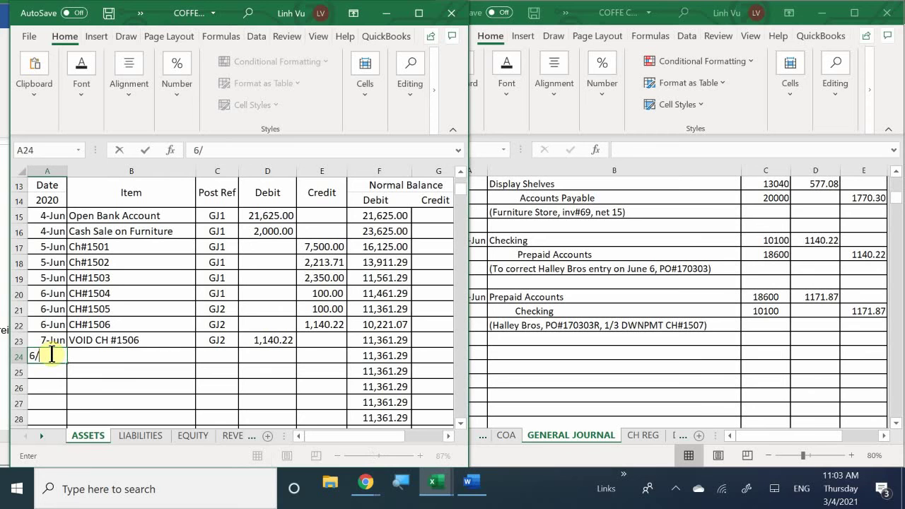
pyautogui.write('7')
pyautogui.press('Return')
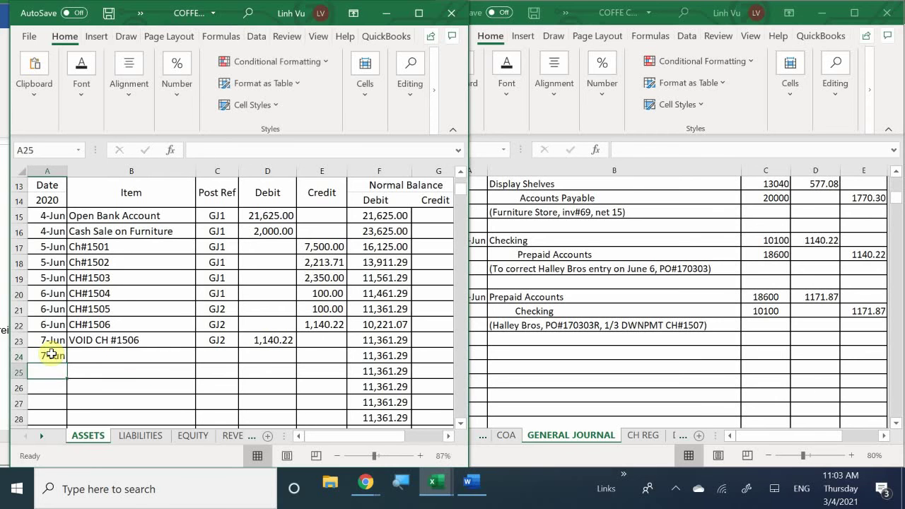
# - Enter CH#1507 as the item of the new 7-Jun Checking entry
pyautogui.press('Right')
pyautogui.press('Up')
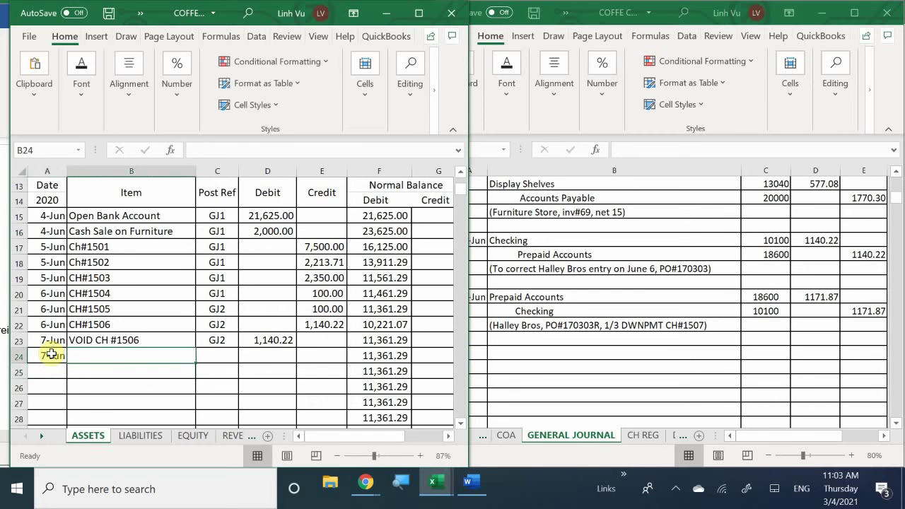
pyautogui.write('CH')
pyautogui.write('#')
pyautogui.press('BackSpace')
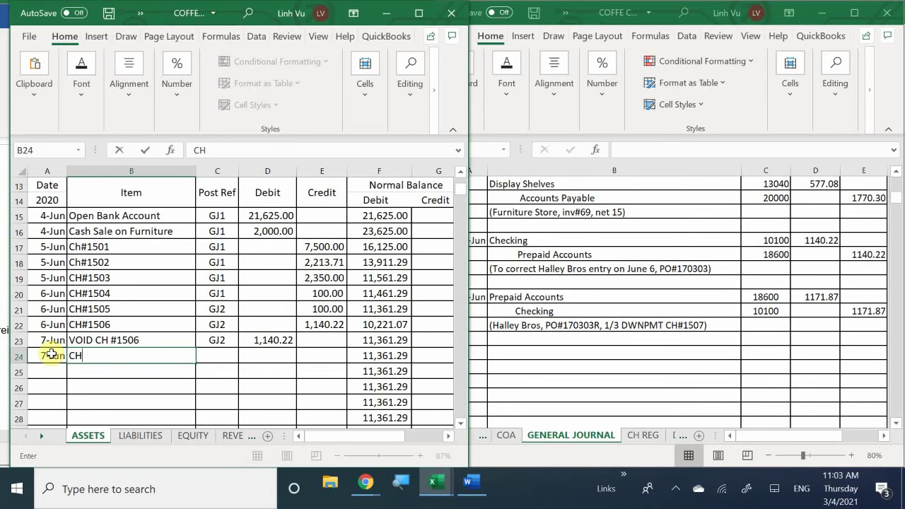
pyautogui.write('#1507')
pyautogui.press('Return')
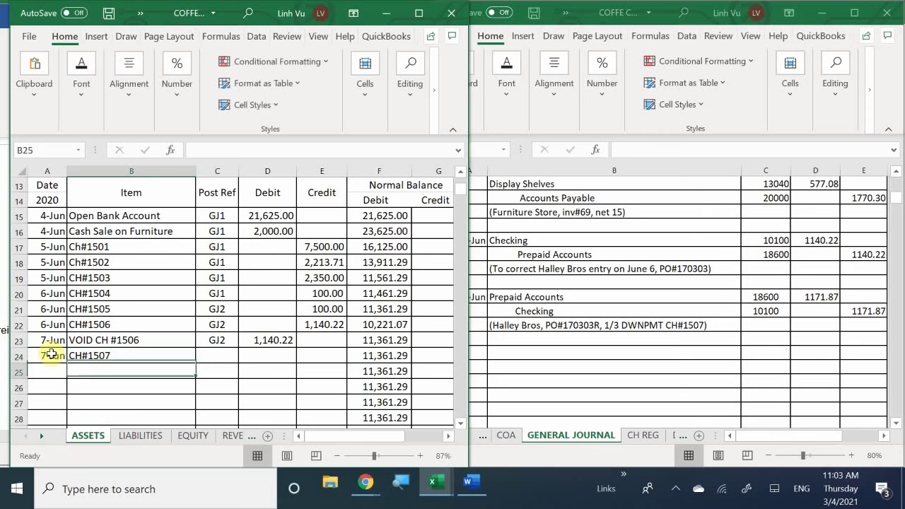
# - Enter the post reference GJ2 and a credit of 1171.87 for the CH#1507 entry in the Checking ledger
pyautogui.press('Right')
pyautogui.press('Up')
pyautogui.write('GJ2')
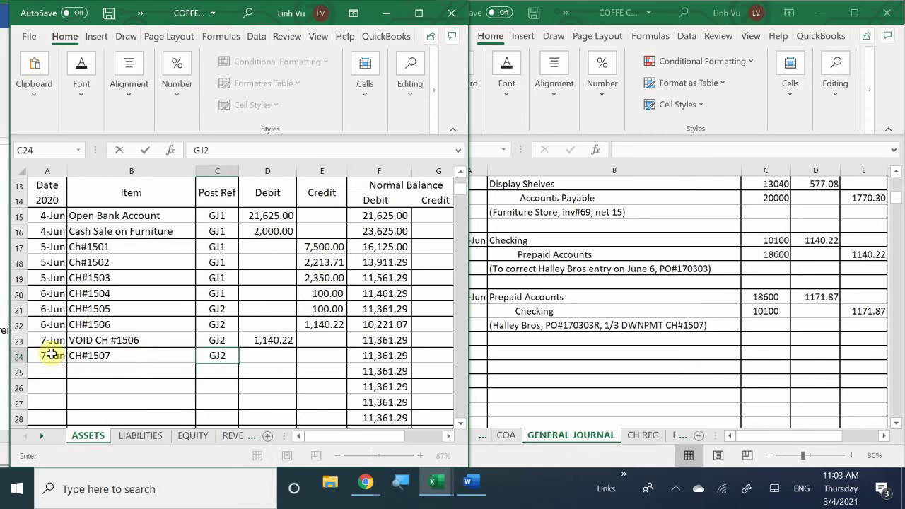
pyautogui.press('Return')
pyautogui.press('Right')
pyautogui.press('Up')
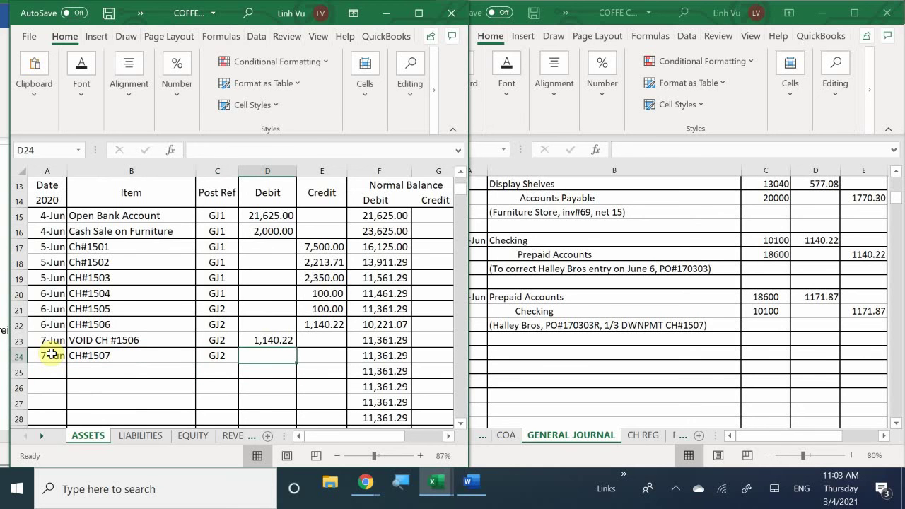
pyautogui.press('Right')
pyautogui.write('1171.')
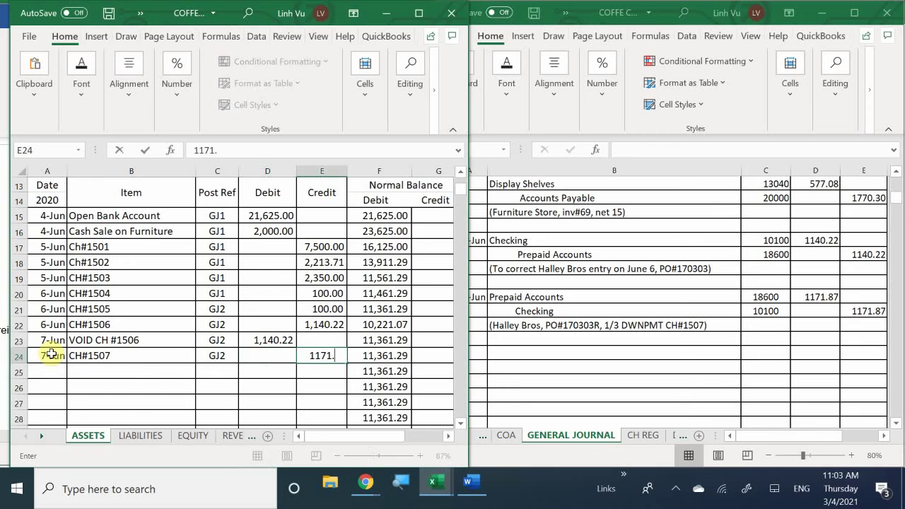
pyautogui.write('87')
pyautogui.press('Return')
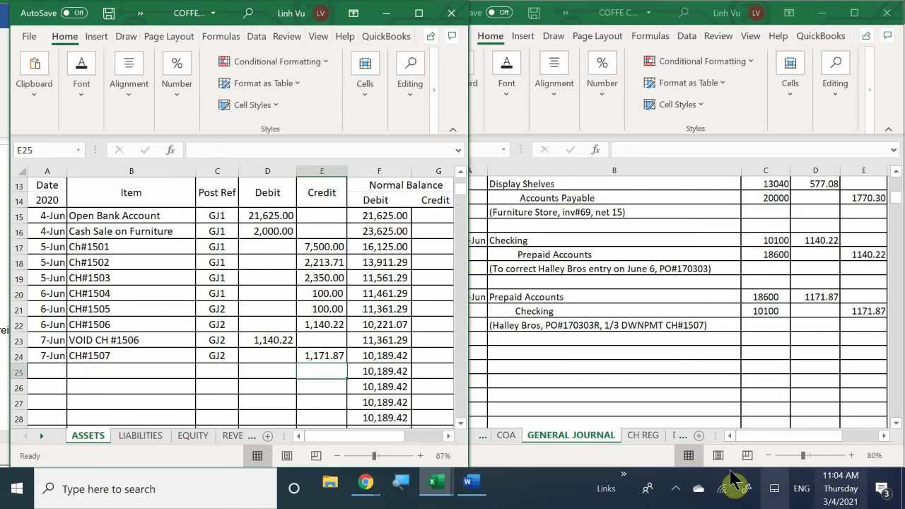
# - Switch to the COFFEE CAFE SUBSIDIARY LEDGER workbook and date a new Halley Bros vendor row 6/7
pyautogui.moveTo(431, 488)
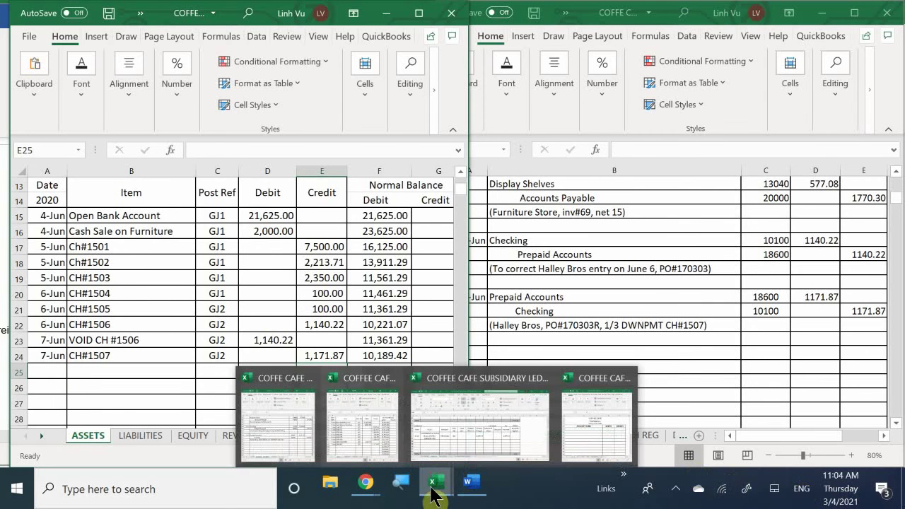
pyautogui.click(476, 429)
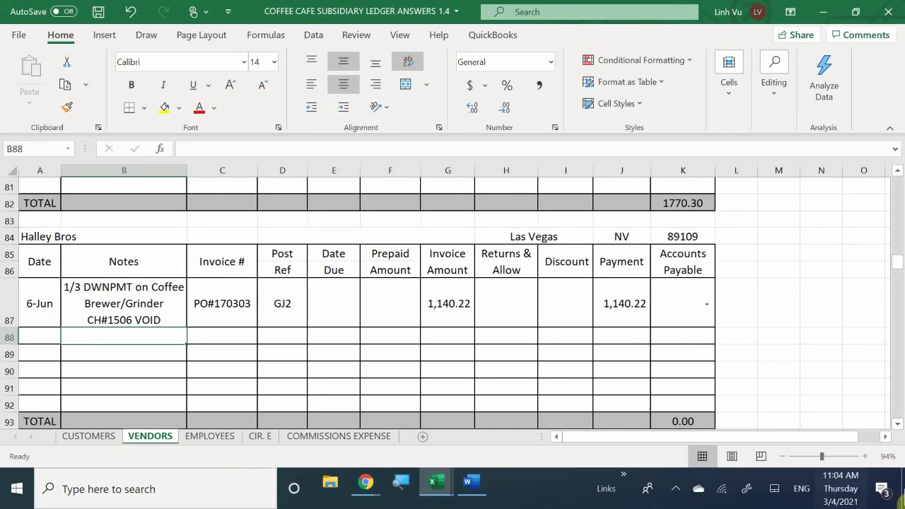
pyautogui.click(35, 339)
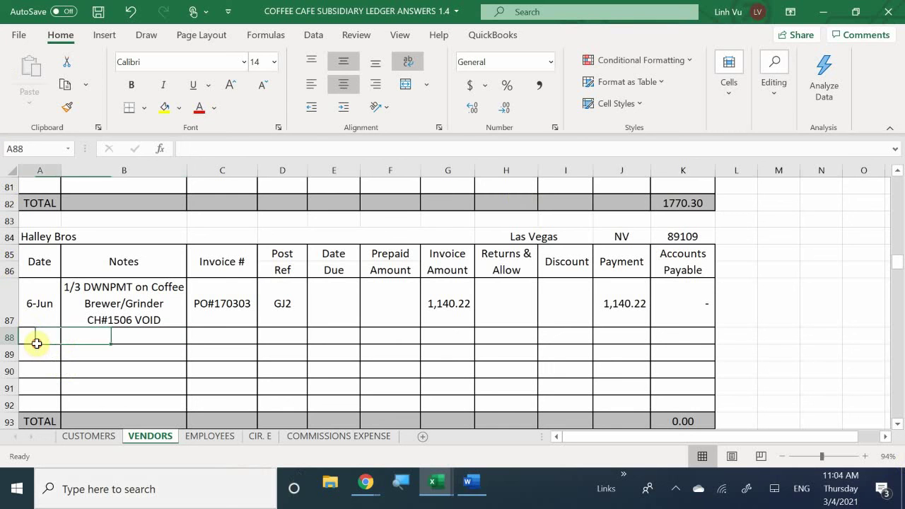
pyautogui.write('6/7')
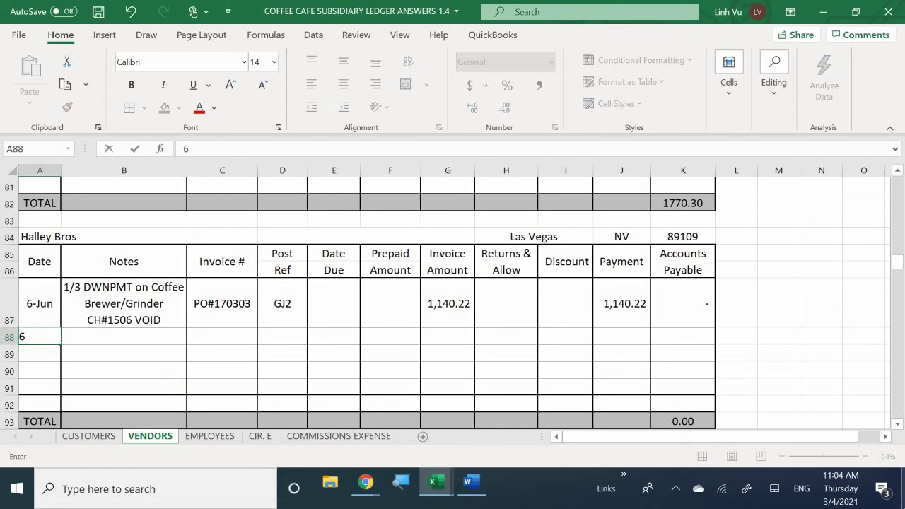
pyautogui.press('Return')
# - Fill the notes of the 7-Jun Halley Bros row with 1/3 DWNPMT on Coffee Brewer/Grinder CH#1506 VOID, matching the row above
pyautogui.click(124, 336)
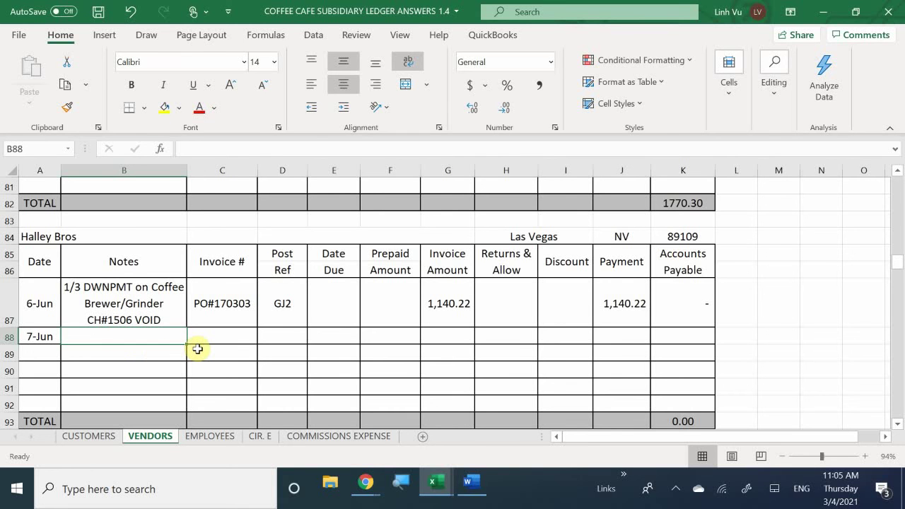
pyautogui.write('1')
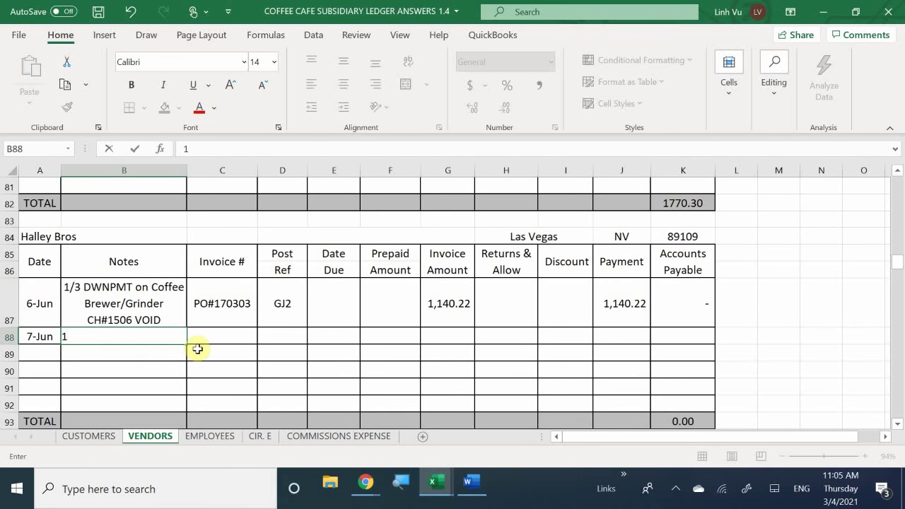
pyautogui.write('/3')
pyautogui.write('D')
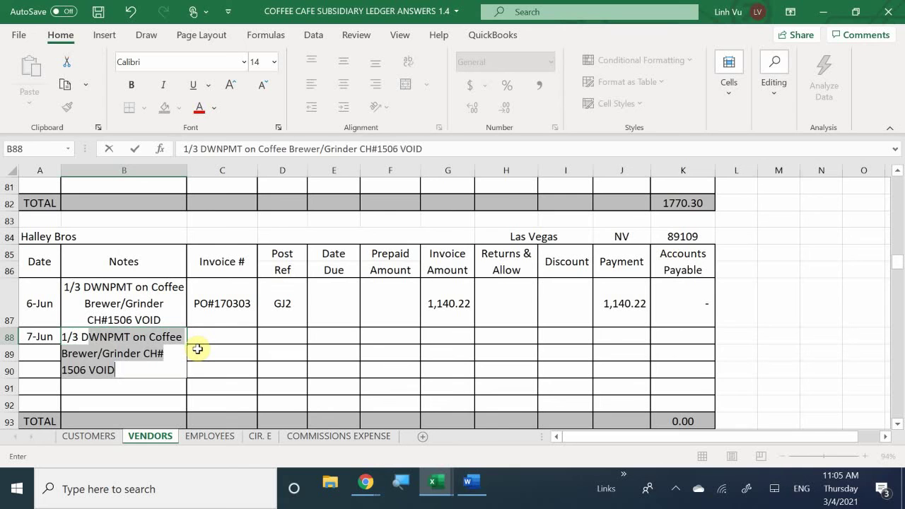
pyautogui.press('BackSpace')
pyautogui.write('OE')
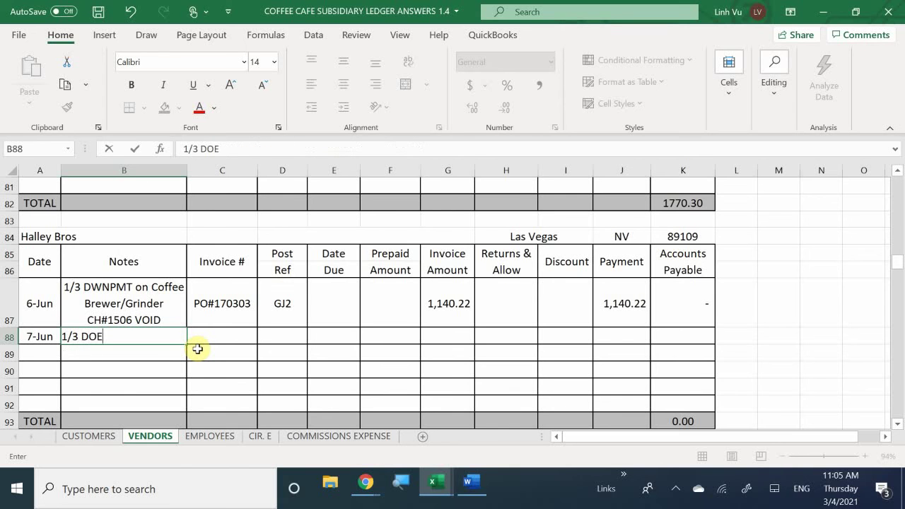
pyautogui.press('BackSpace')
pyautogui.write('WB')
pyautogui.press('BackSpace')
pyautogui.write('N')
pyautogui.press('BackSpace')
pyautogui.press('BackSpace')
pyautogui.press('BackSpace')
pyautogui.write('E')
pyautogui.press('BackSpace')
pyautogui.write('W')
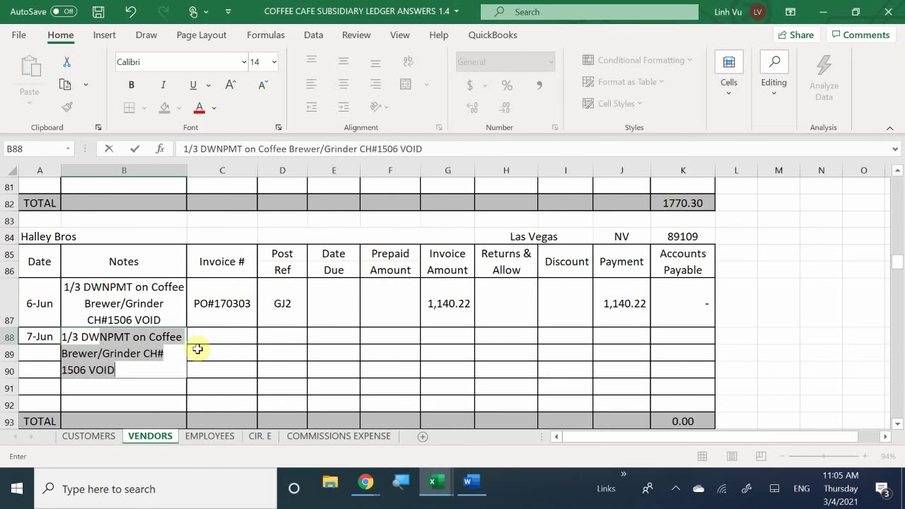
pyautogui.press('Return')
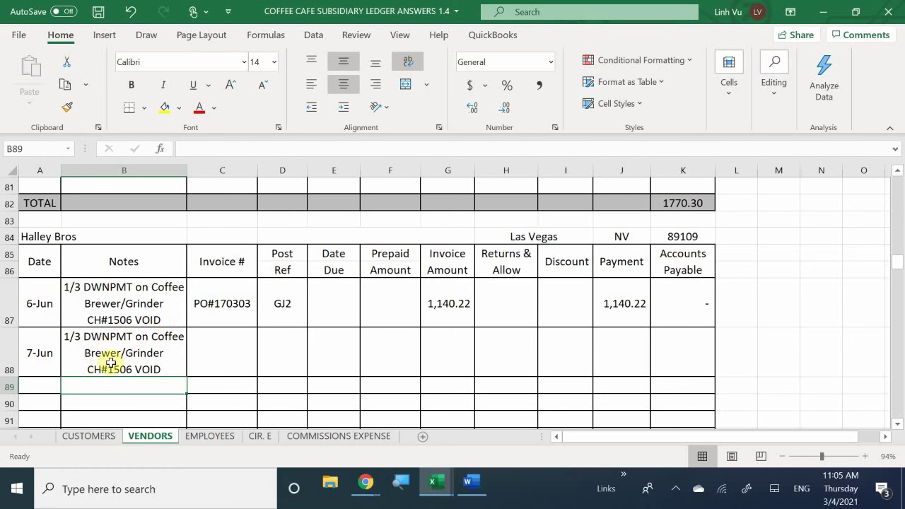
# - Remove VOID from the 7-Jun Halley Bros note and change its check number to CH#1507
pyautogui.doubleClick(159, 370)
pyautogui.press('BackSpace')
pyautogui.press('BackSpace')
pyautogui.press('BackSpace')
pyautogui.press('BackSpace')
pyautogui.press('BackSpace')
pyautogui.press('BackSpace')
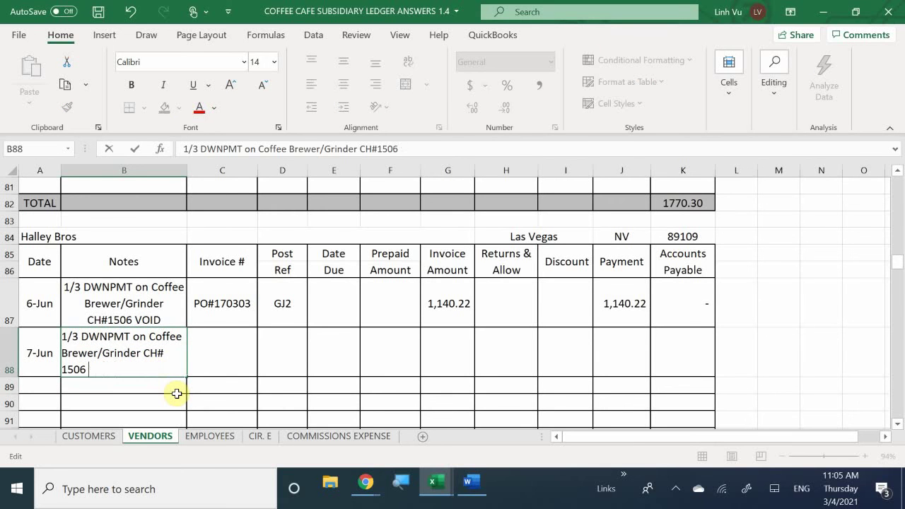
pyautogui.write('7')
pyautogui.press('Return')
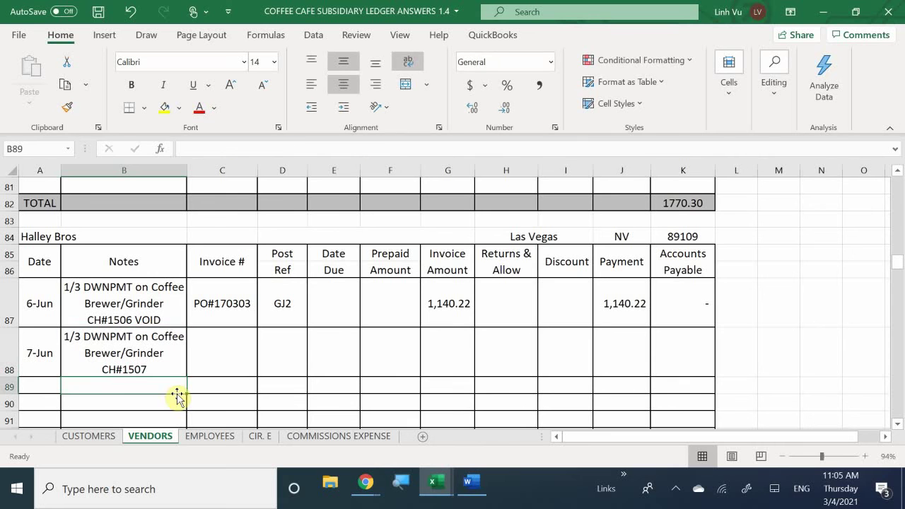
# - Fill the invoice number of the 7-Jun Halley Bros row with the same purchase order number as the 6-Jun row
pyautogui.press('Right')
pyautogui.press('Up')
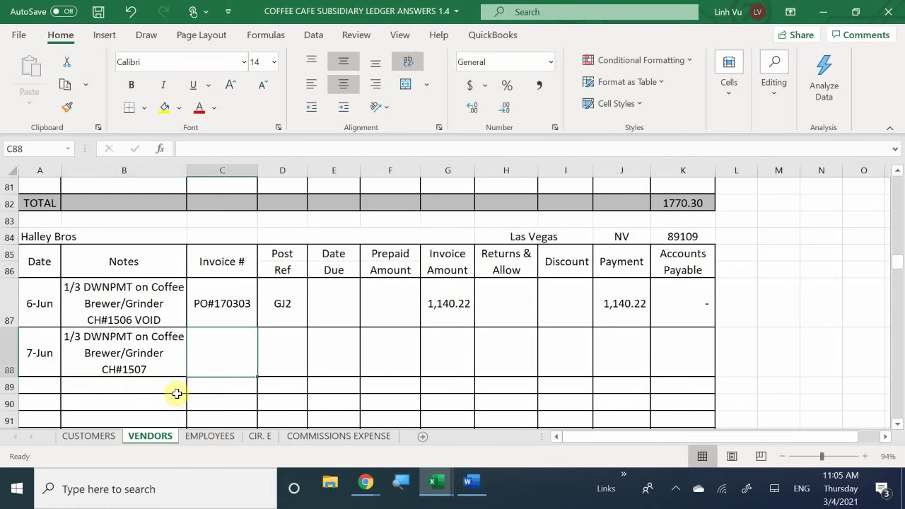
pyautogui.write('=')
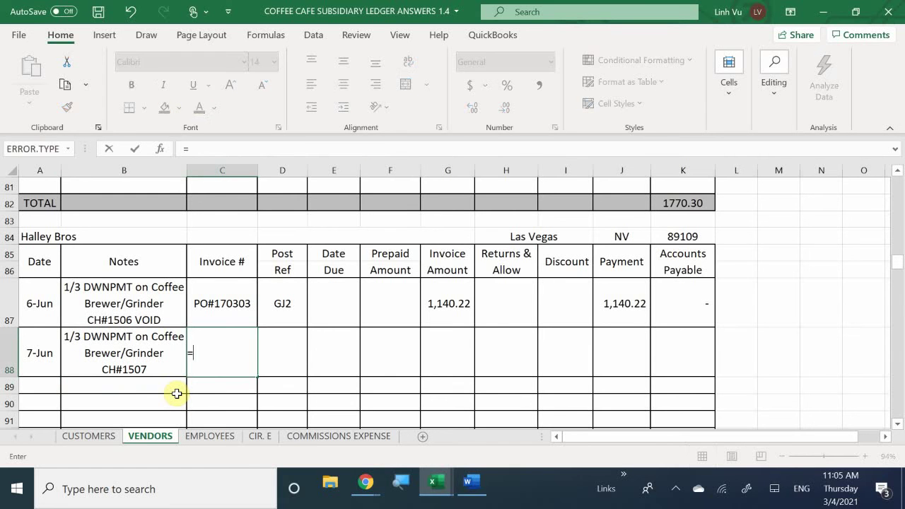
pyautogui.press('BackSpace')
pyautogui.write('O(')
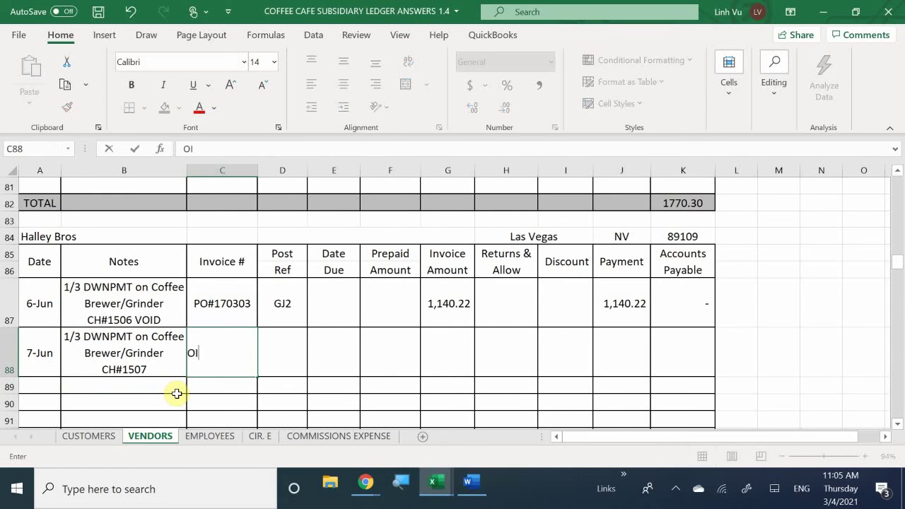
pyautogui.press('BackSpace')
pyautogui.press('BackSpace')
pyautogui.write('PO')
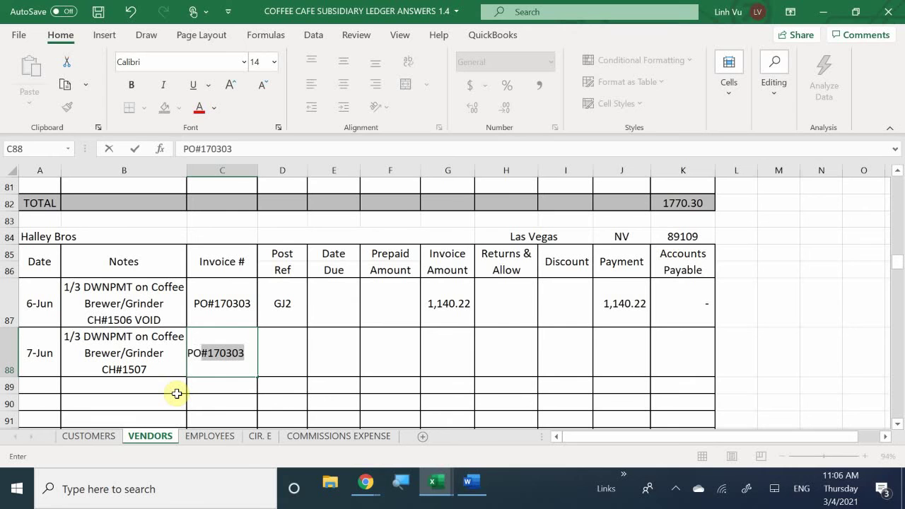
pyautogui.press('Tab')
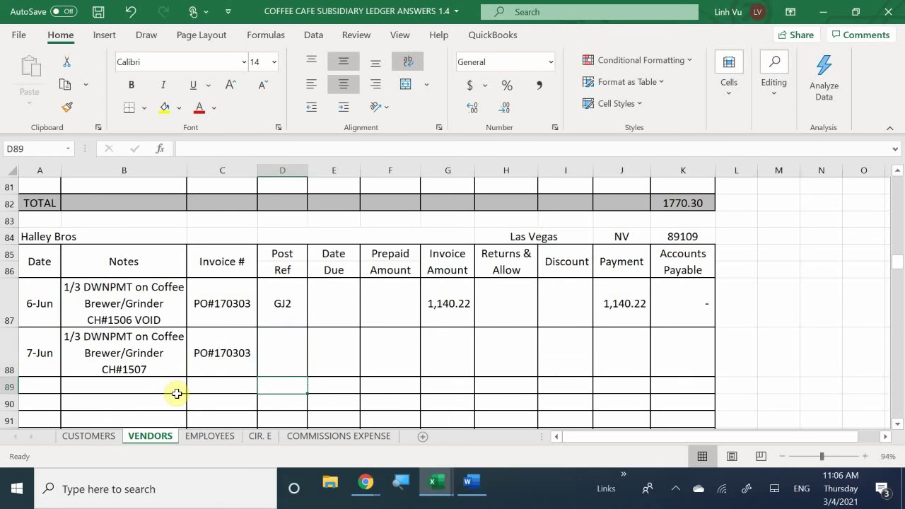
# - Add the suffix R to the purchase order number in the 7-Jun Halley Bros row
pyautogui.doubleClick(237, 352)
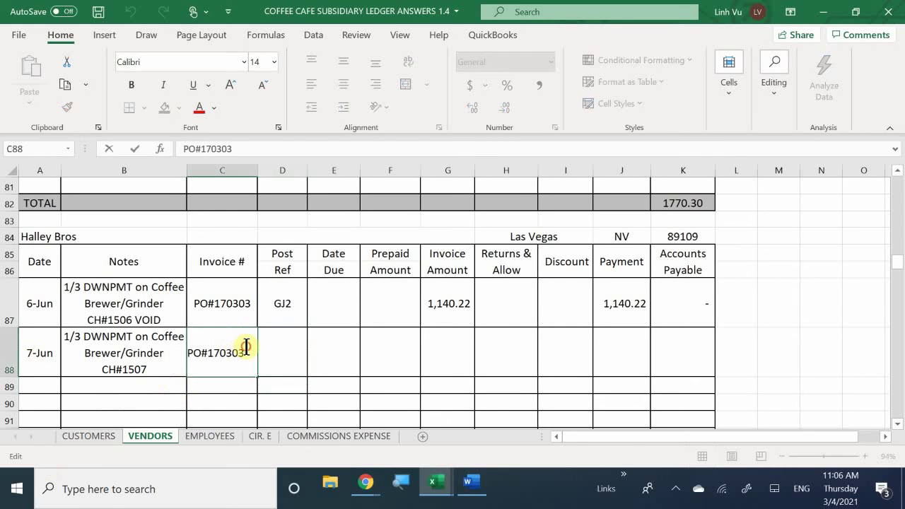
pyautogui.press('End')
pyautogui.write('R')
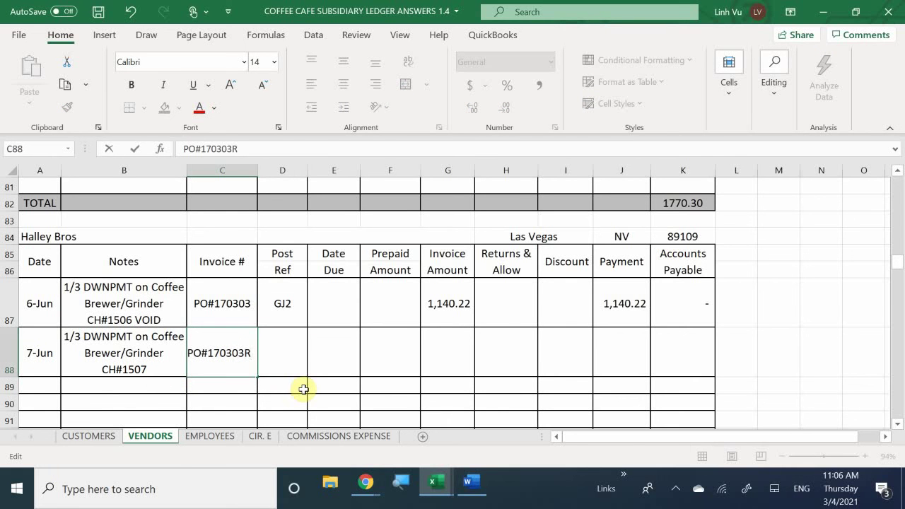
pyautogui.press('Return')
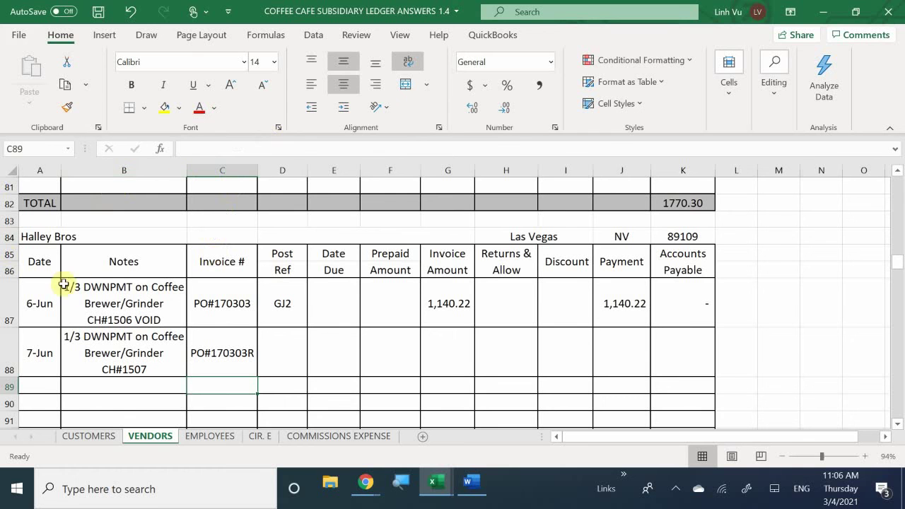
# - Enter GJ2 as the post reference of the 7-Jun Halley Bros row
pyautogui.click(280, 353)
pyautogui.write('GJ')
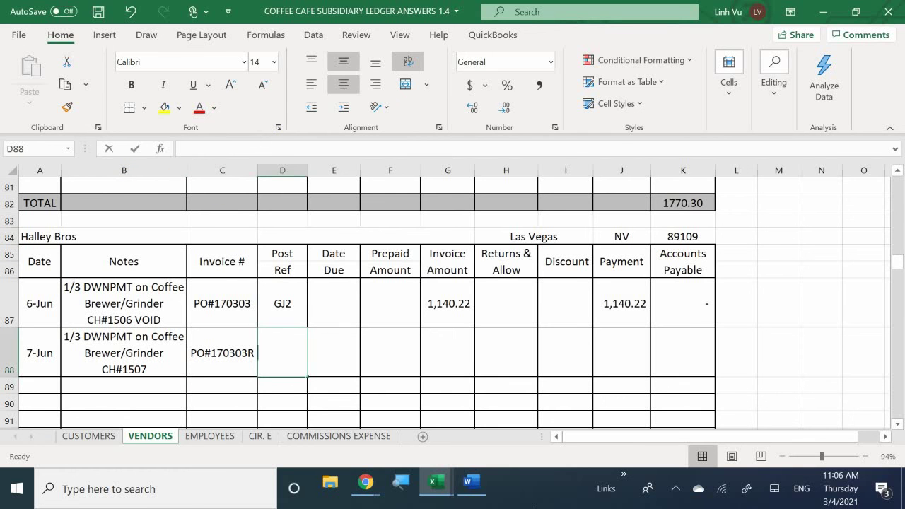
pyautogui.press('Return')
pyautogui.press('Down')
pyautogui.press('Down')
pyautogui.press('Down')
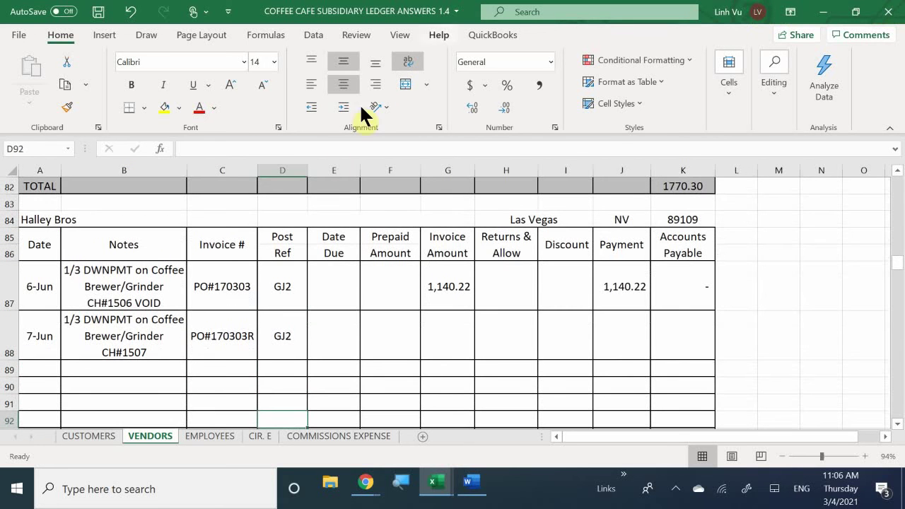
# - Enter 1,171.87 as both the invoice amount and the payment in the 7-Jun Halley Bros row
pyautogui.click(441, 335)
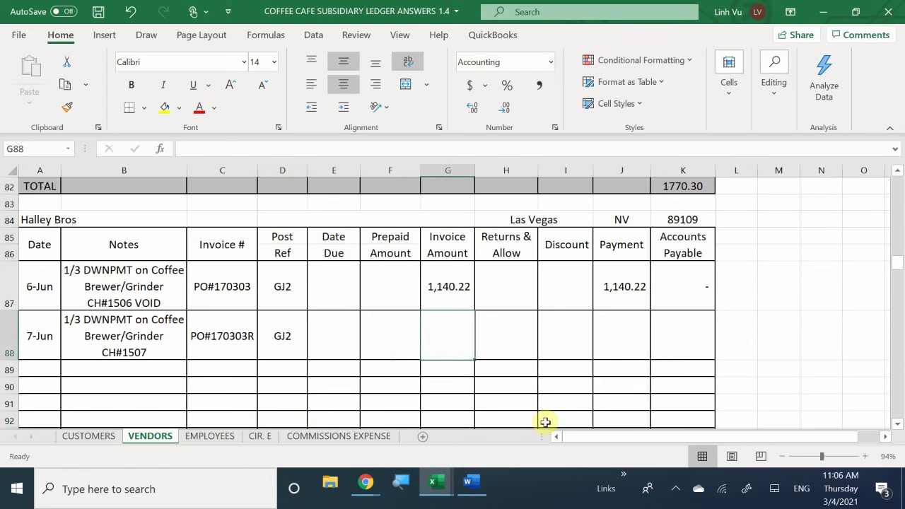
pyautogui.write('1,17')
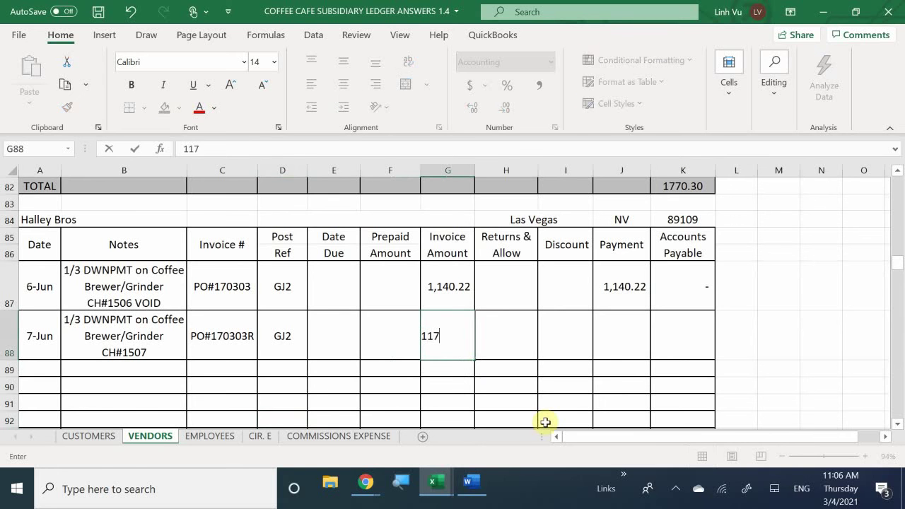
pyautogui.write('1.87')
pyautogui.press('Return')
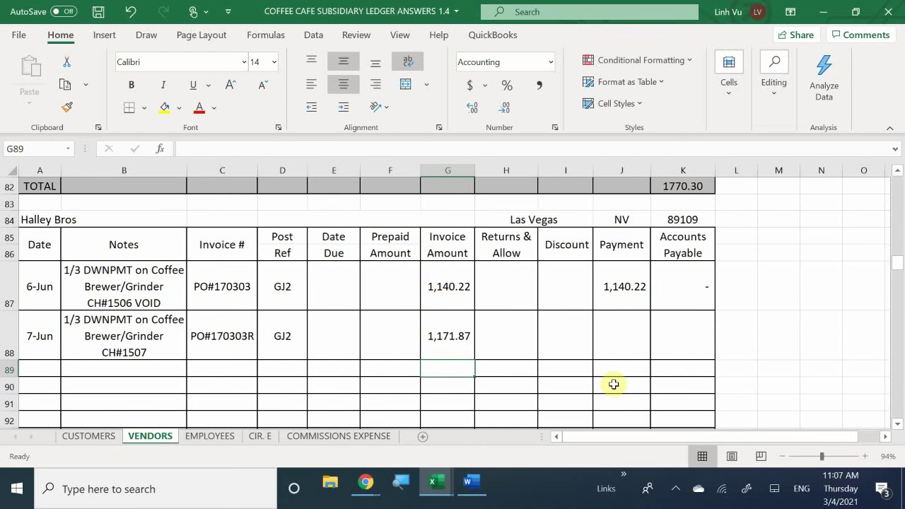
pyautogui.click(610, 345)
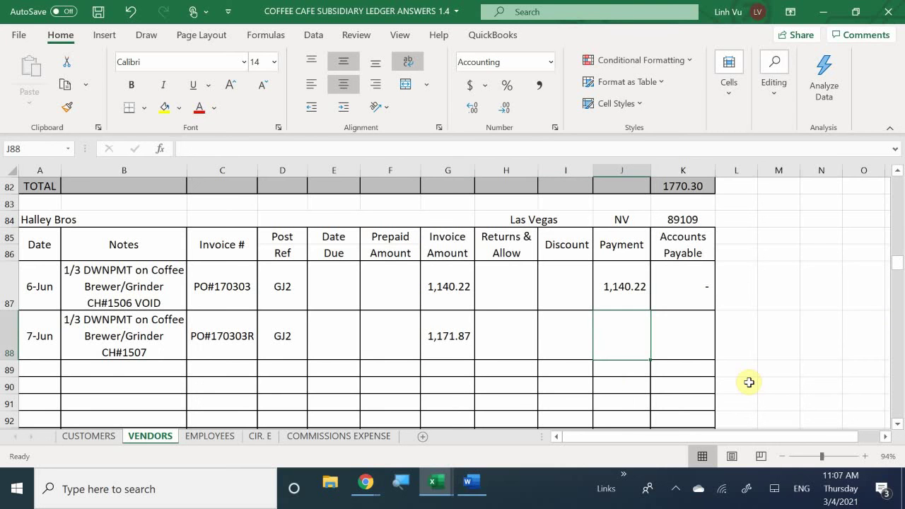
pyautogui.write('1')
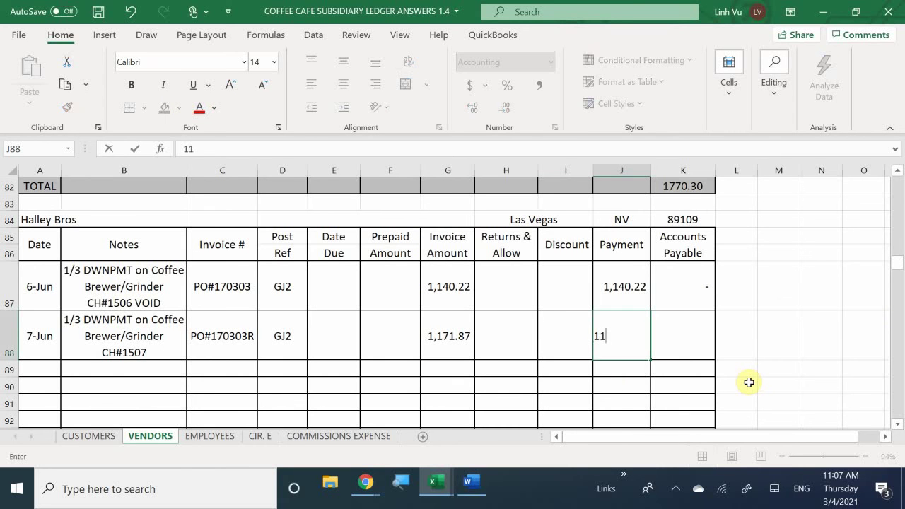
pyautogui.write(',171.87')
pyautogui.press('Return')
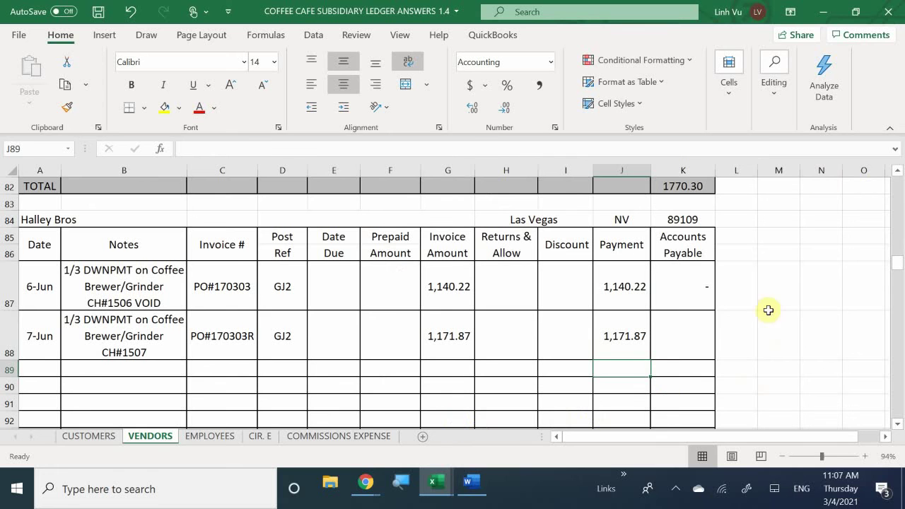
# - Fill the Accounts Payable formula of the 6-Jun Halley Bros row down through row 92, just above the TOTAL row
pyautogui.click(697, 297)
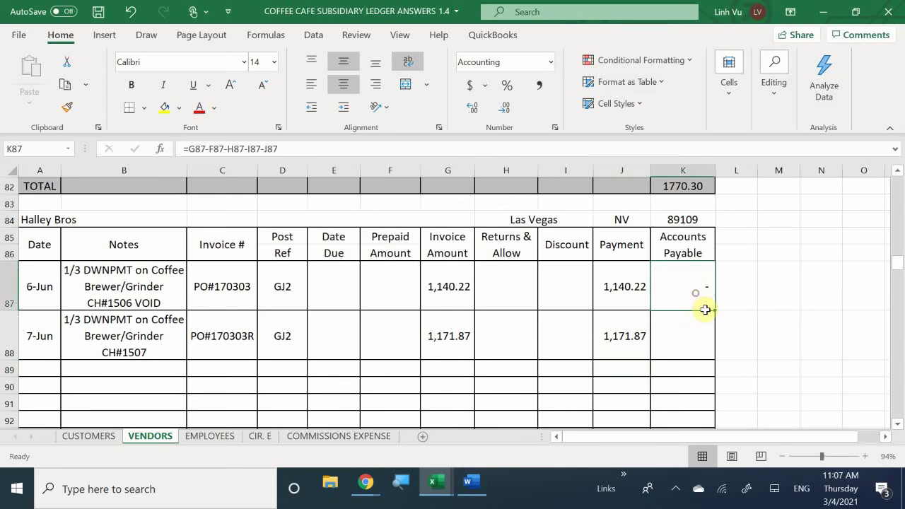
pyautogui.moveTo(715, 311); pyautogui.dragTo(697, 420)
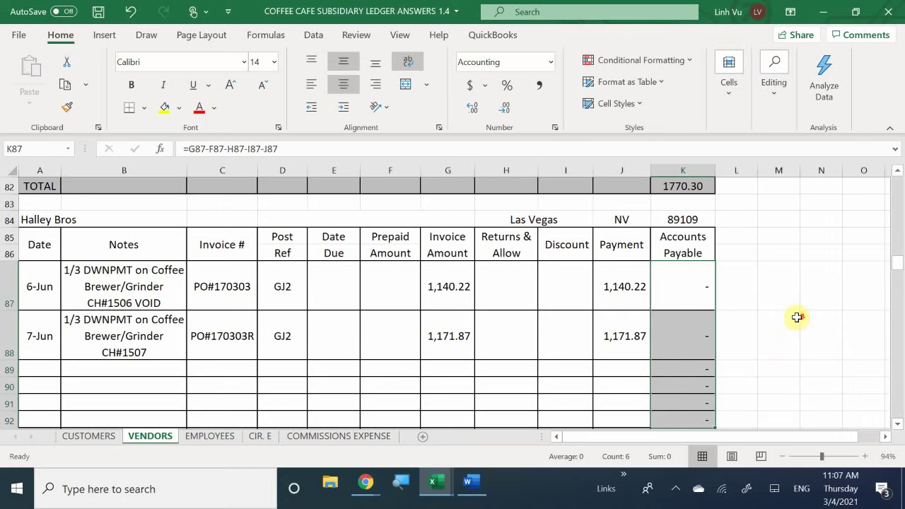
pyautogui.scroll(-1, 797, 317)
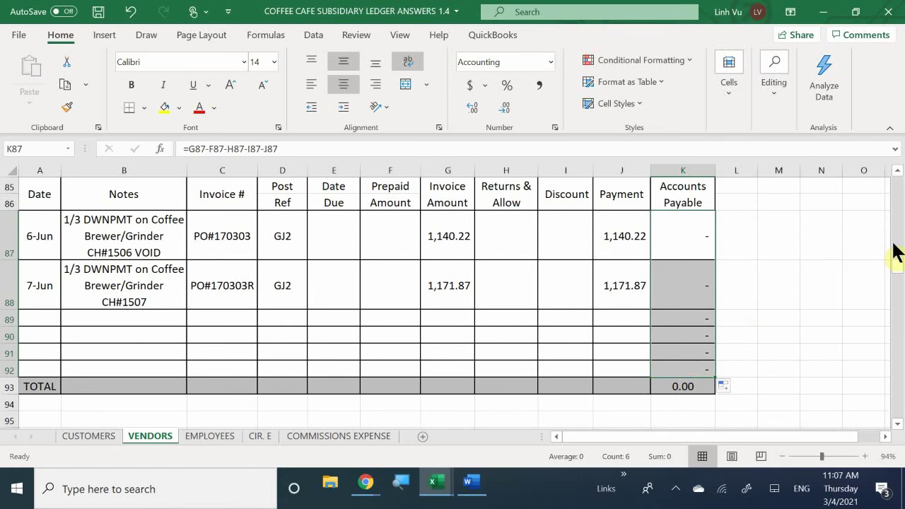
pyautogui.scroll(1, 895, 252)
pyautogui.scroll(-1, 895, 252)
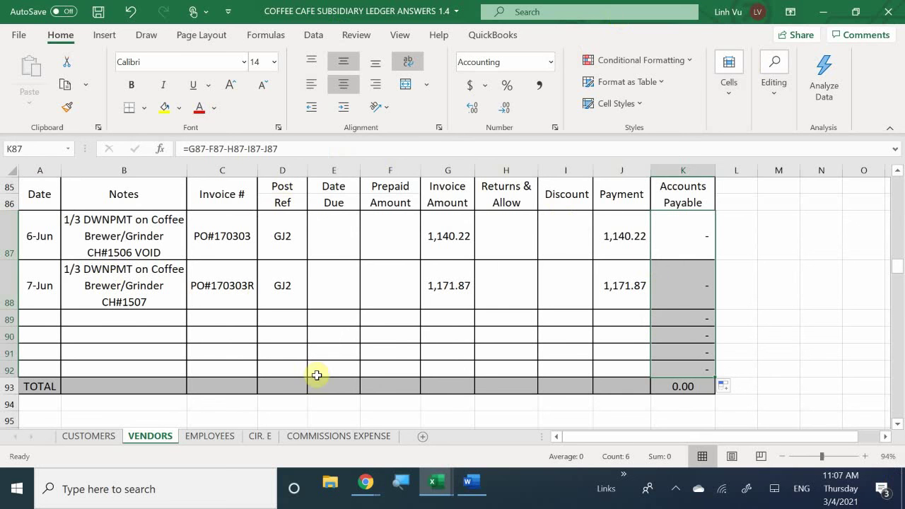
# - Switch to the general journal workbook and bring up the Word assignment document beside it
pyautogui.moveTo(436, 494)
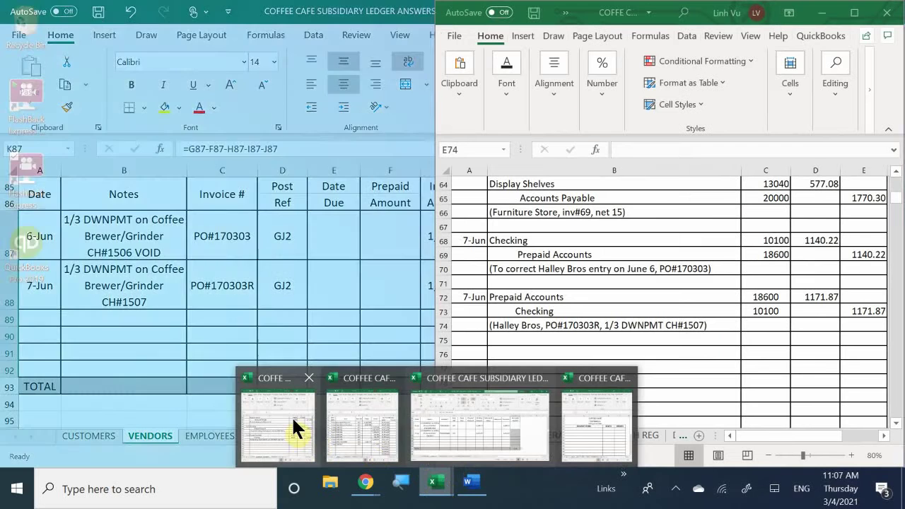
pyautogui.click(292, 419)
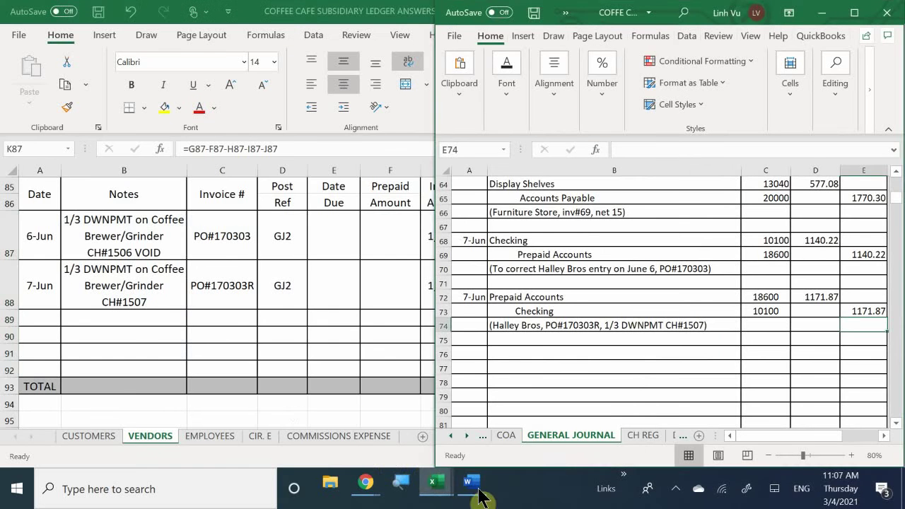
pyautogui.click(469, 487)
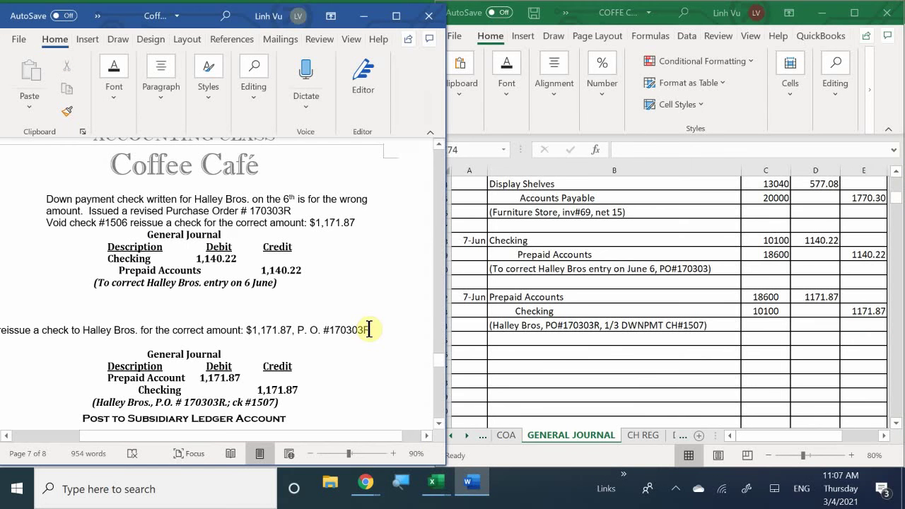
# - Look through the Word assignment for the 7 June transaction that follows the reissued Halley Bros check
pyautogui.scroll(-1, 368, 329)
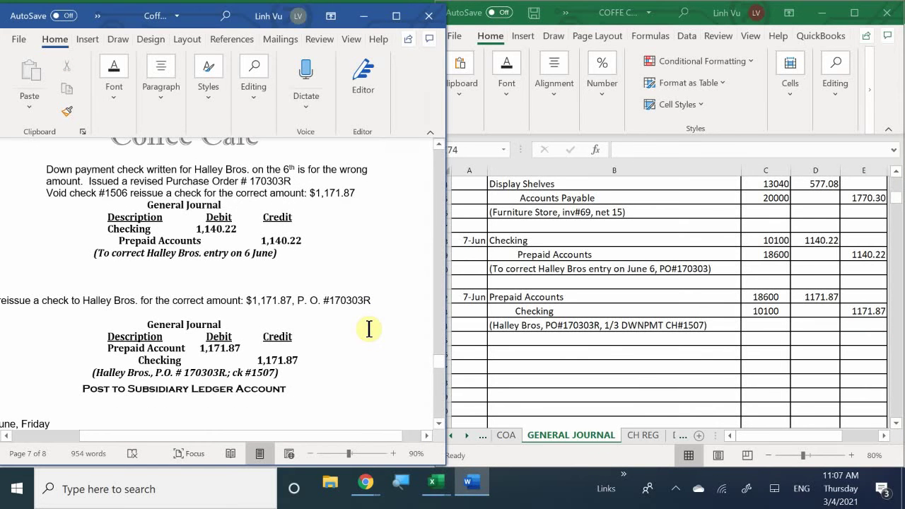
pyautogui.scroll(-10, 369, 329)
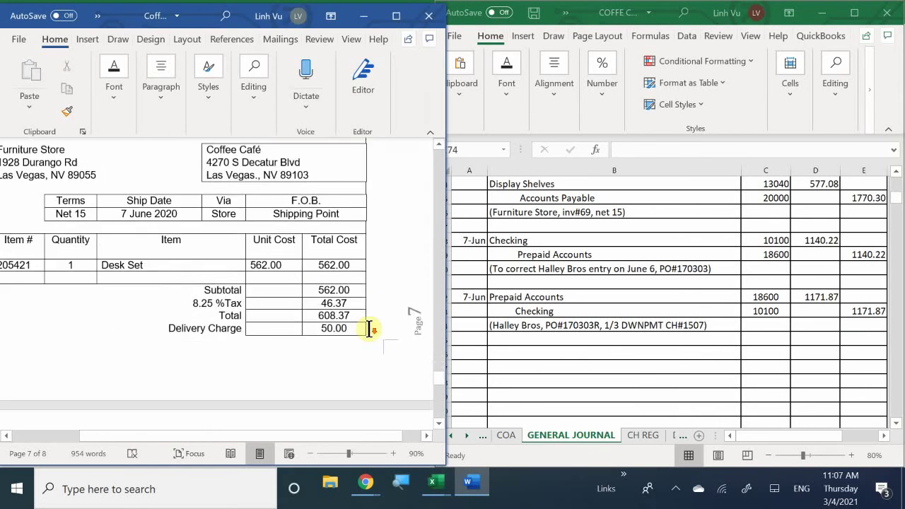
pyautogui.scroll(-14, 369, 330)
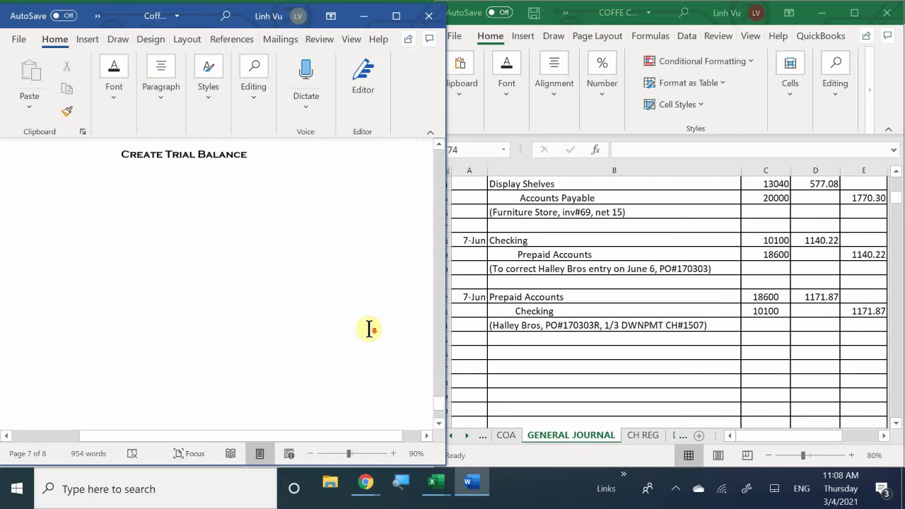
pyautogui.scroll(15, 368, 329)
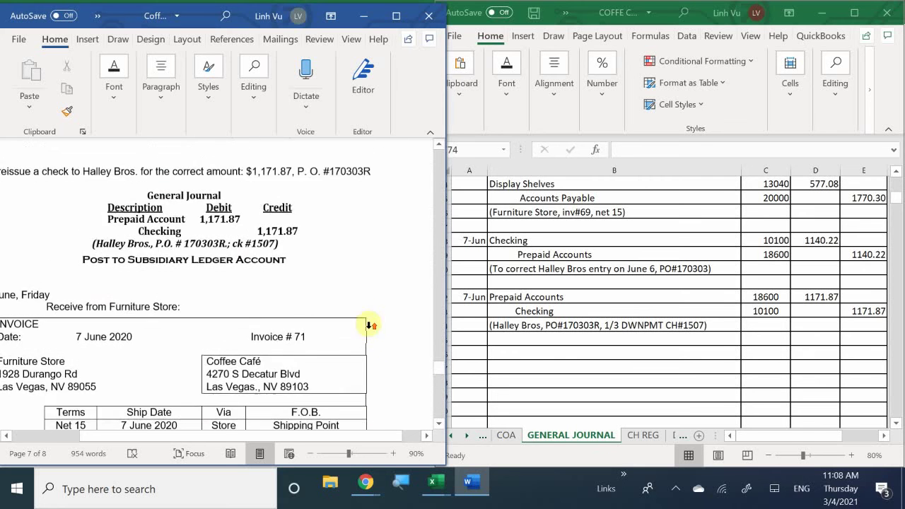
pyautogui.scroll(2, 368, 327)
pyautogui.scroll(-4, 368, 327)
pyautogui.scroll(1, 364, 327)
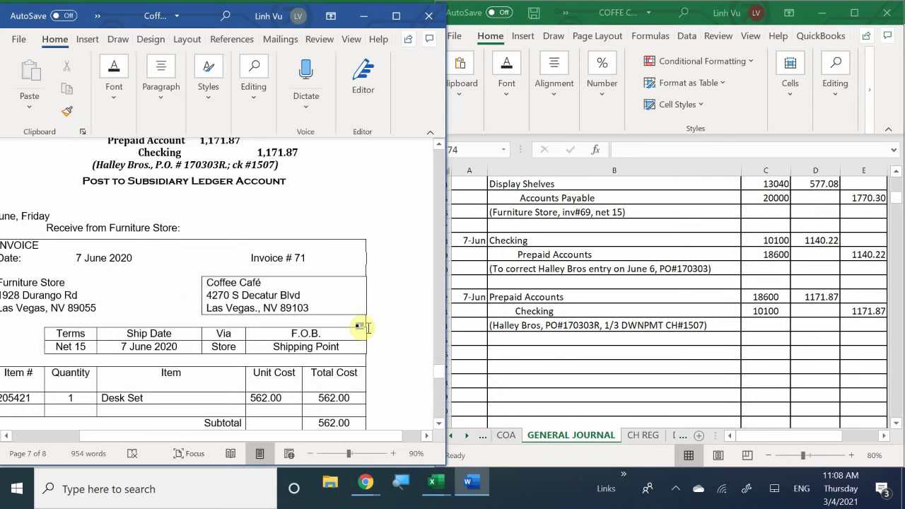
pyautogui.scroll(3, 364, 327)
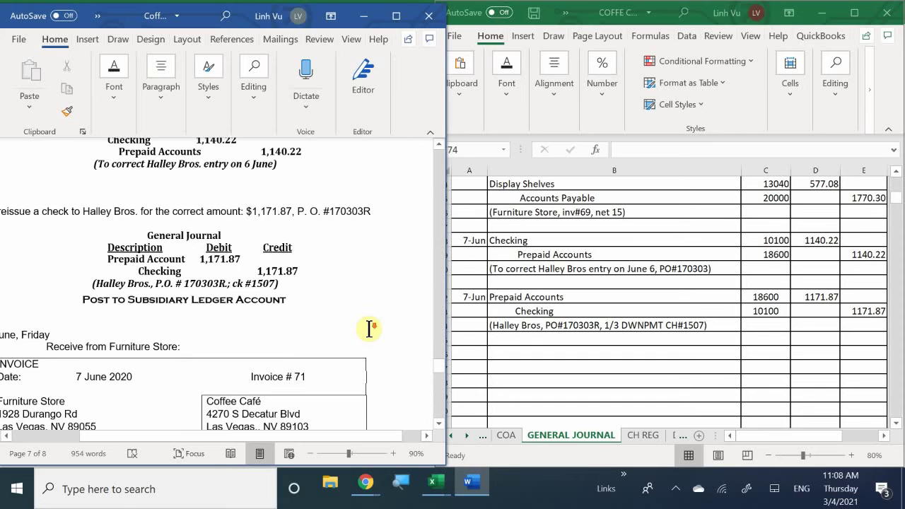
pyautogui.scroll(-3, 369, 328)
pyautogui.scroll(-1, 361, 326)
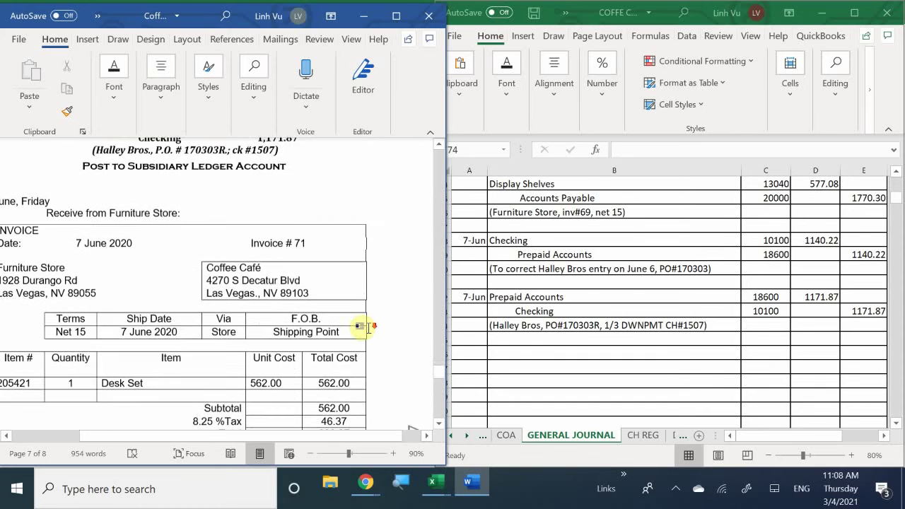
pyautogui.scroll(-1, 225, 320)
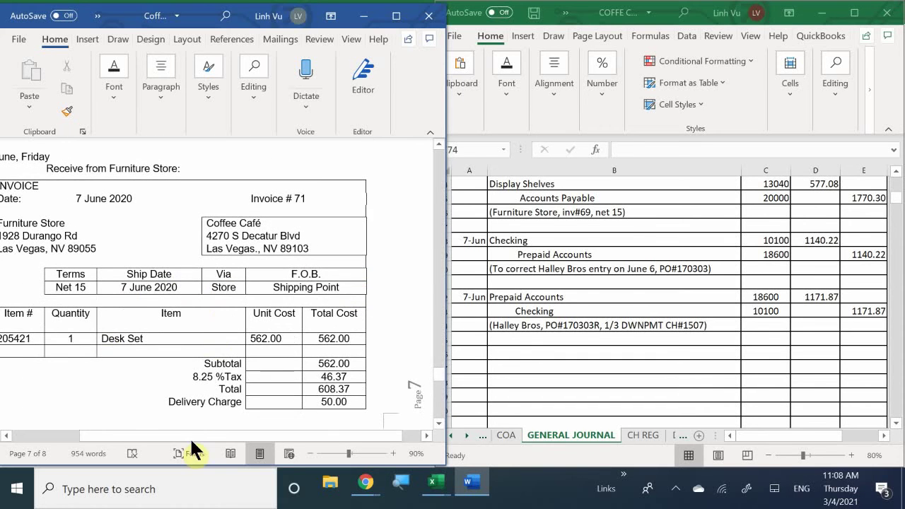
# - Examine the full Furniture Store invoice #71, its total due and the general journal entry given for it
pyautogui.moveTo(221, 433); pyautogui.dragTo(199, 442)
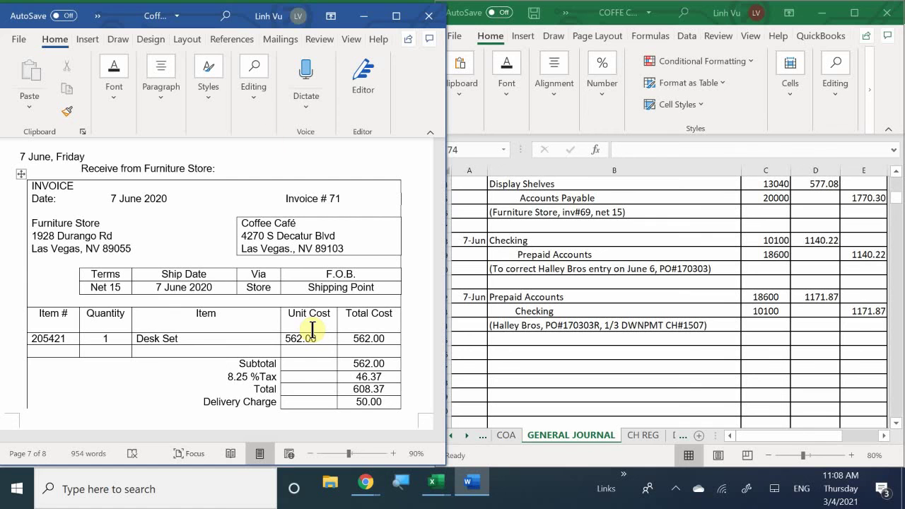
pyautogui.scroll(-2, 335, 343)
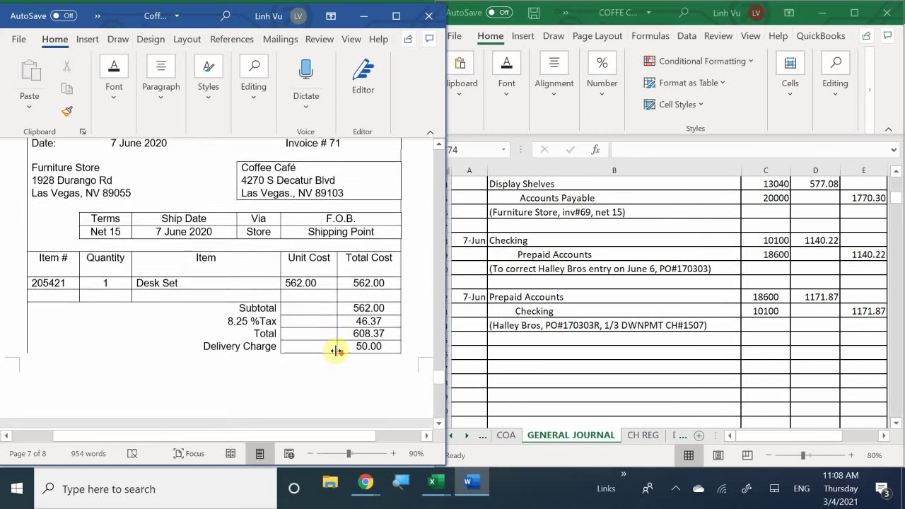
pyautogui.scroll(-1, 335, 351)
pyautogui.scroll(-5, 336, 351)
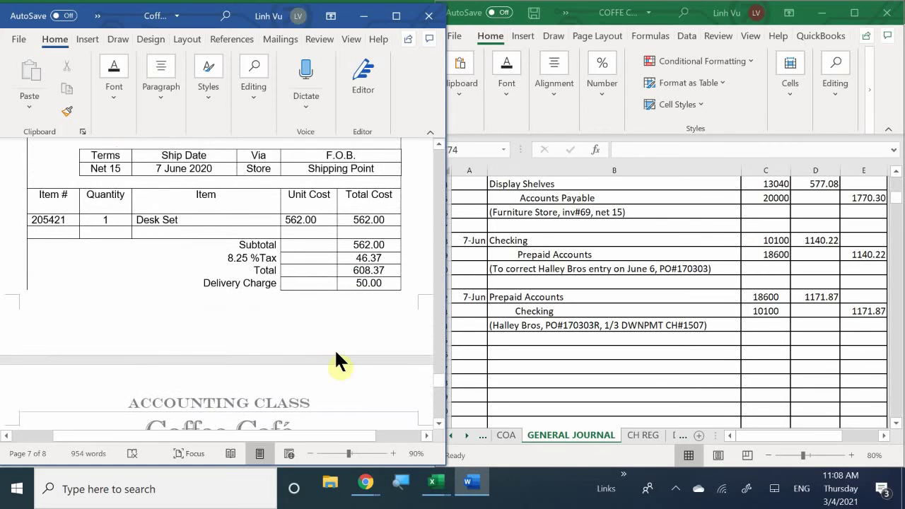
pyautogui.scroll(10, 89, 300)
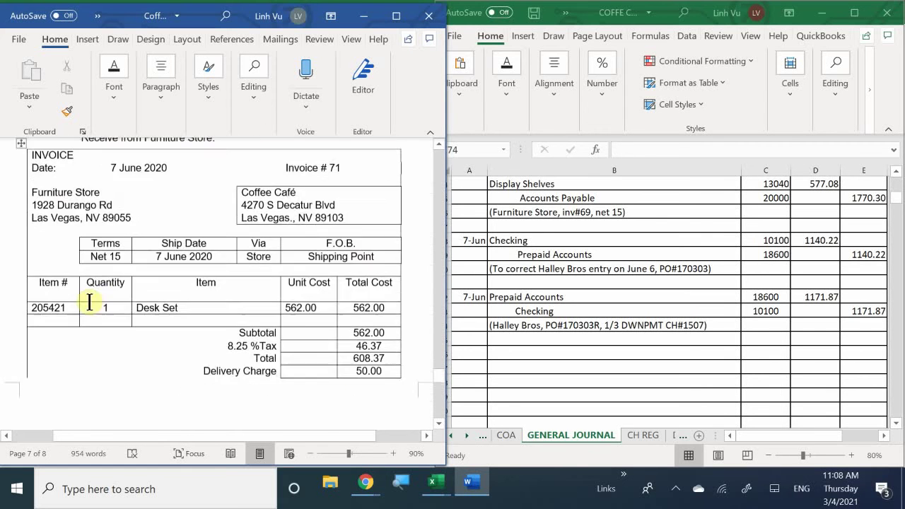
pyautogui.scroll(5, 90, 288)
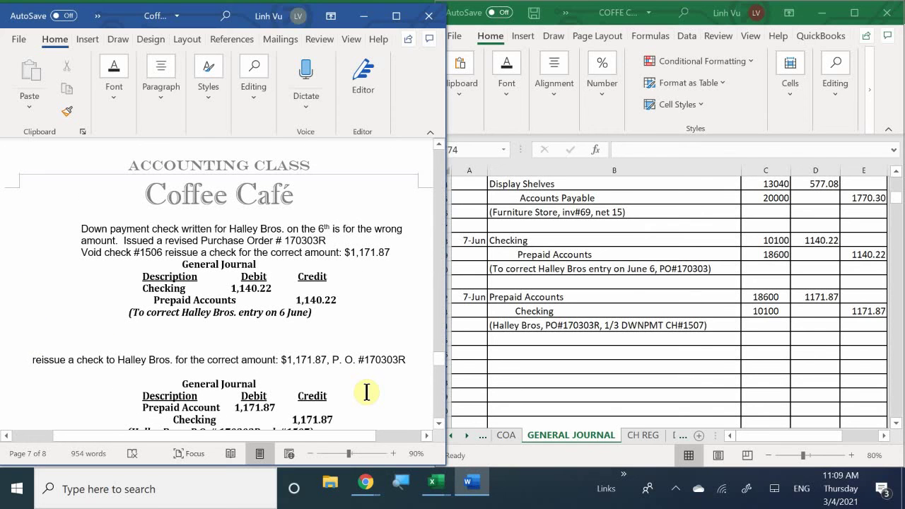
pyautogui.scroll(-15, 384, 412)
pyautogui.scroll(-5, 386, 414)
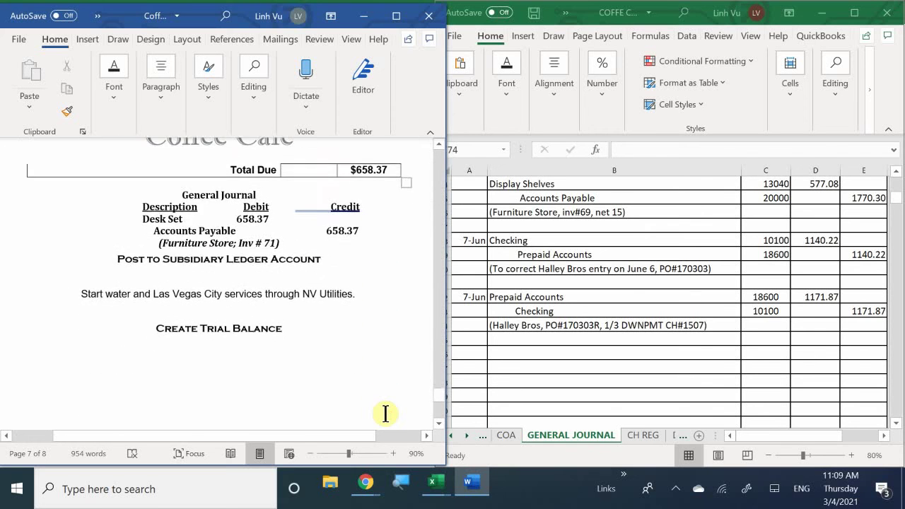
pyautogui.scroll(4, 385, 414)
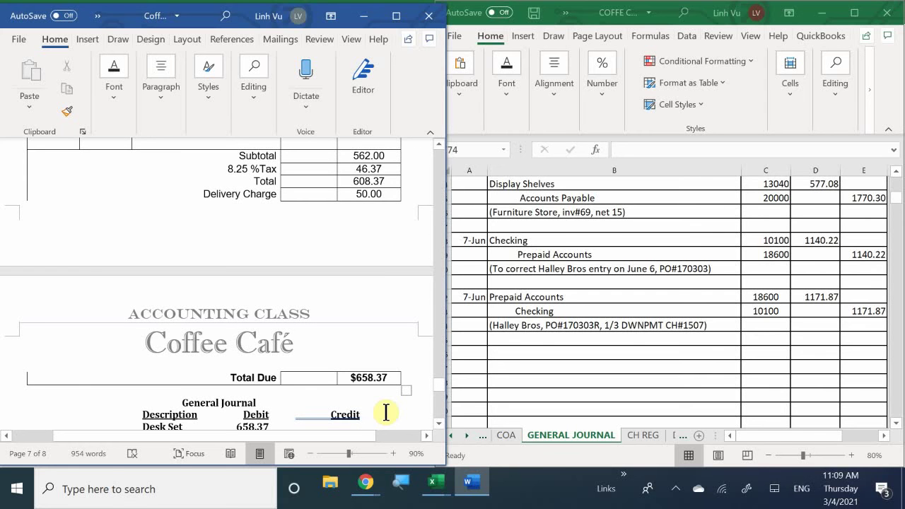
pyautogui.scroll(4, 386, 412)
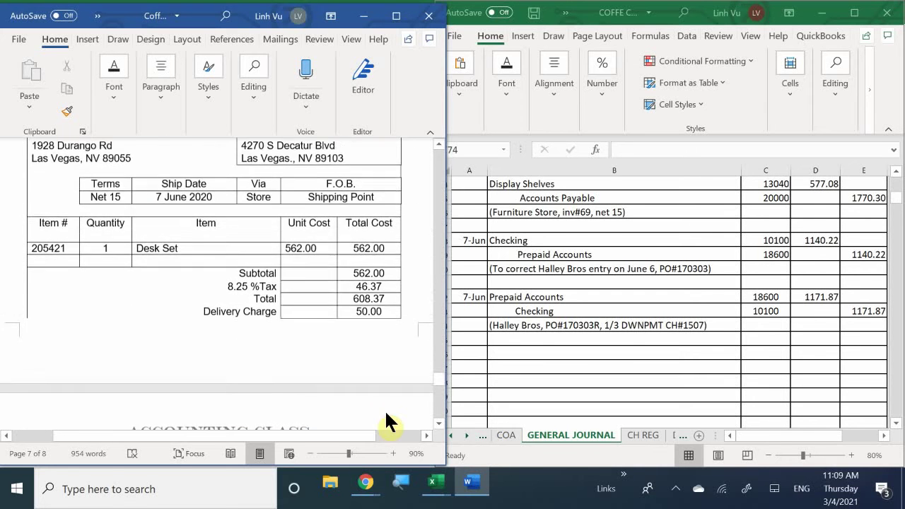
pyautogui.scroll(-1, 387, 420)
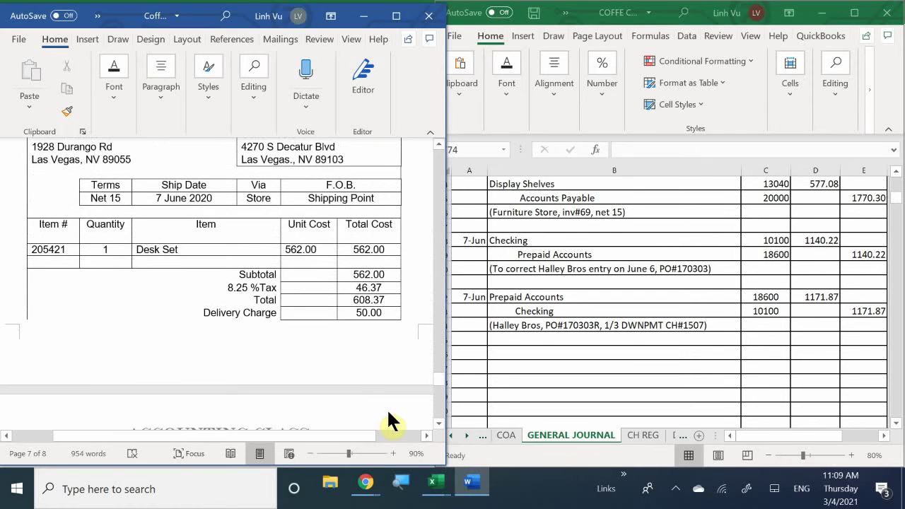
pyautogui.scroll(3, 387, 408)
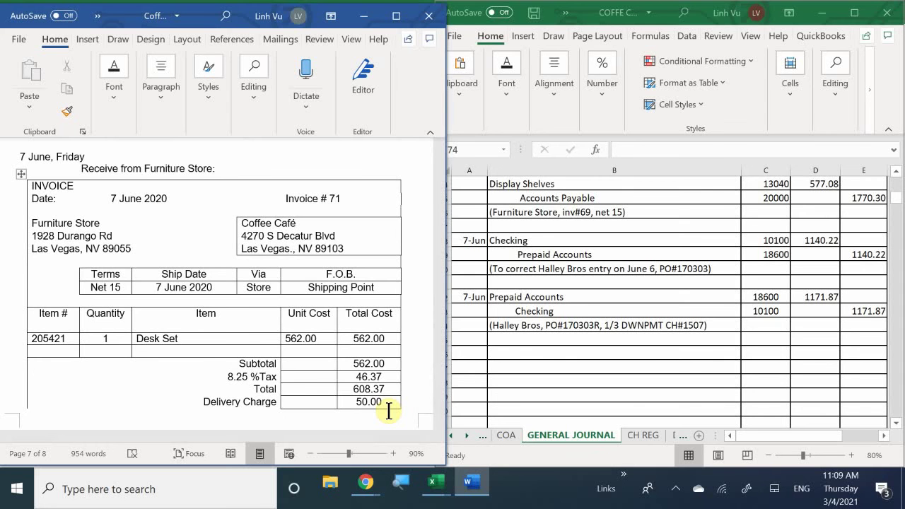
pyautogui.scroll(-6, 388, 412)
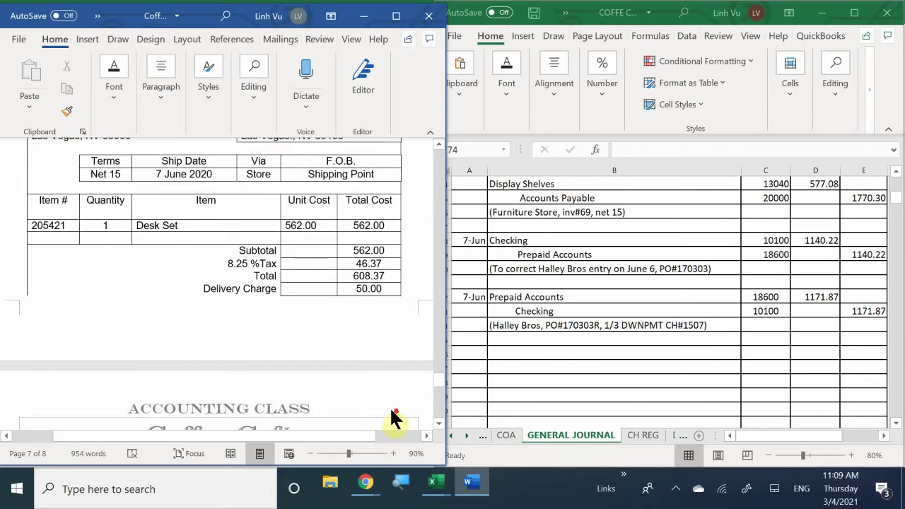
pyautogui.scroll(-1, 390, 411)
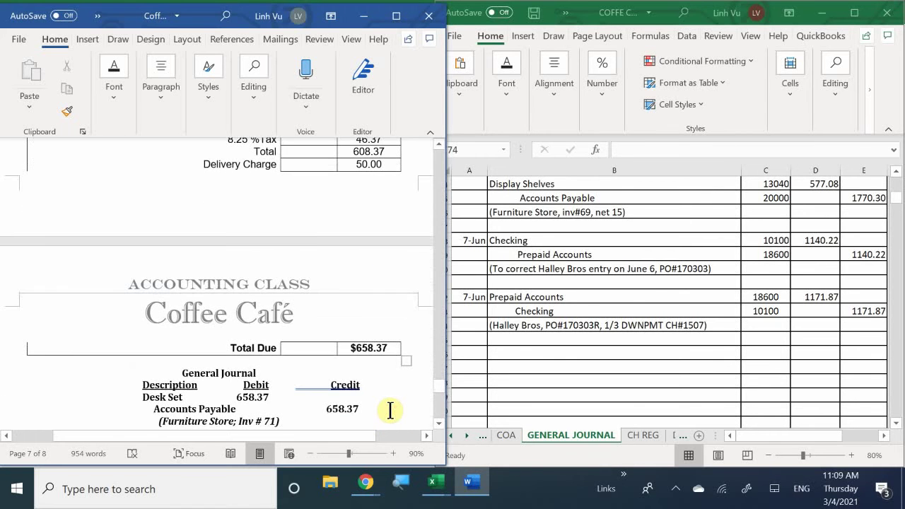
pyautogui.scroll(1, 411, 347)
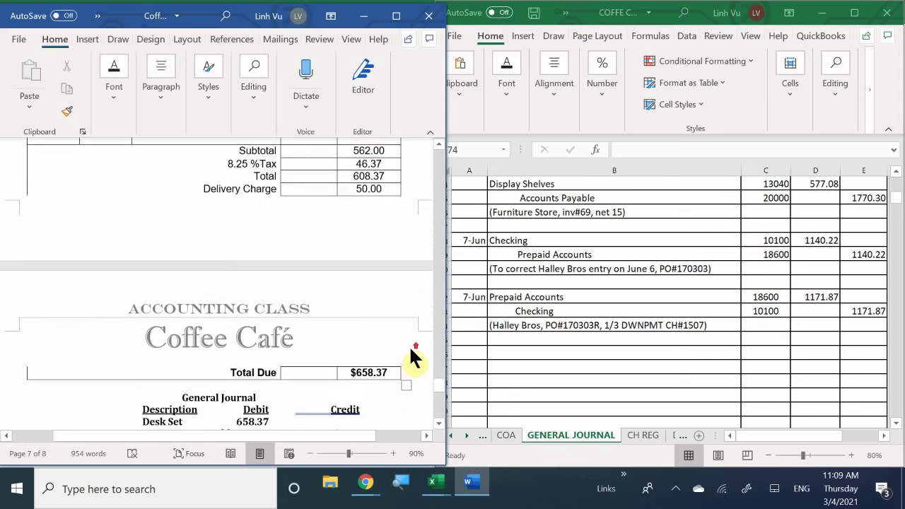
pyautogui.scroll(-3, 409, 347)
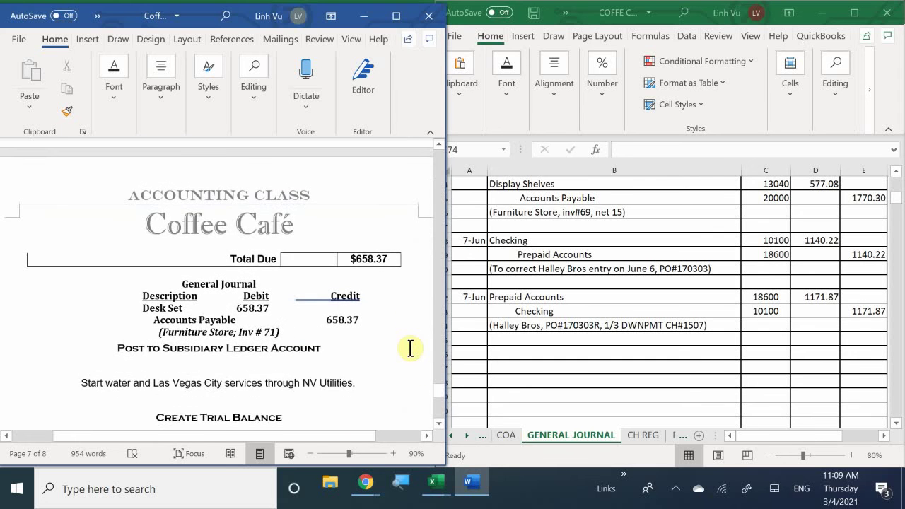
# - Check the Furniture Store invoice #71 in Word and enter its date, 6/7, in cell A76 of the general journal
pyautogui.scroll(2, 410, 347)
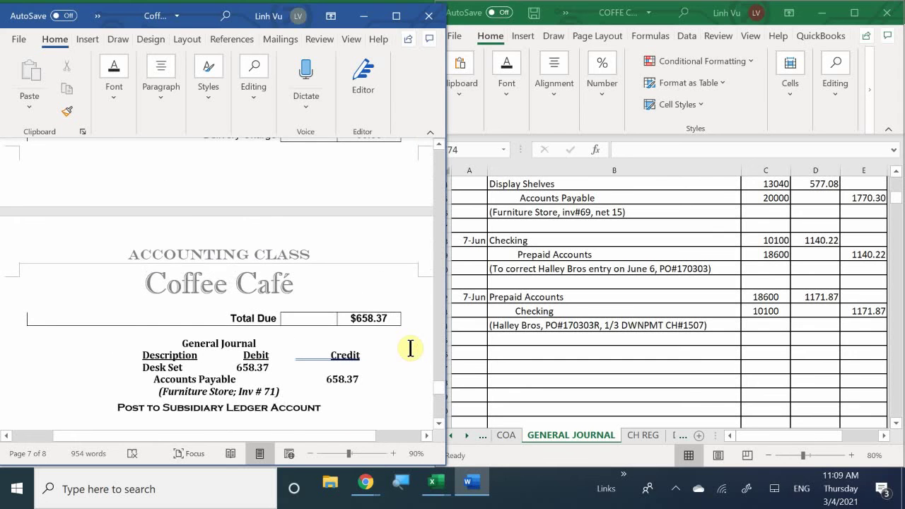
pyautogui.click(528, 351)
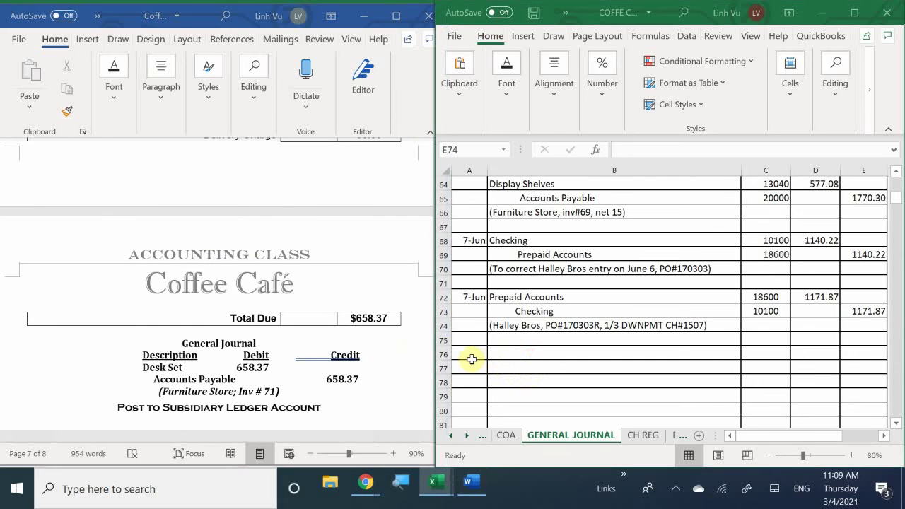
pyautogui.click(471, 359)
pyautogui.scroll(6, 314, 295)
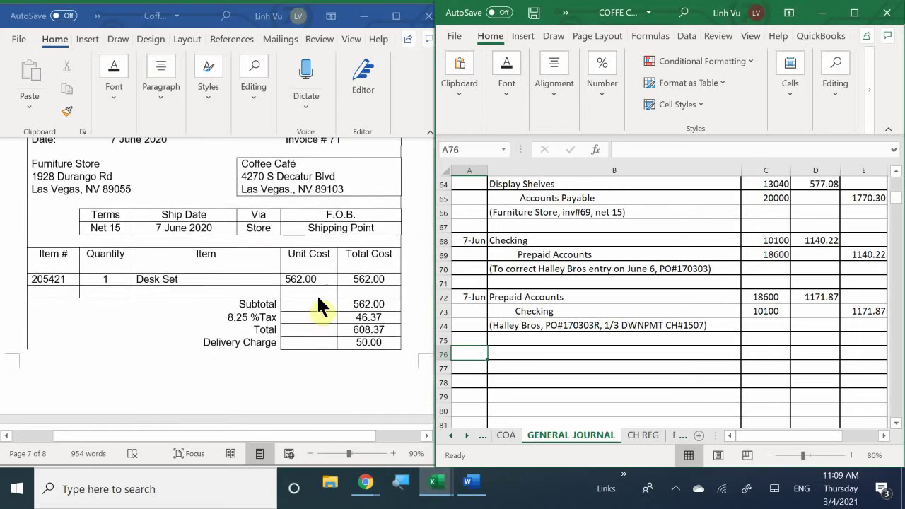
pyautogui.scroll(4, 316, 294)
pyautogui.scroll(-3, 337, 296)
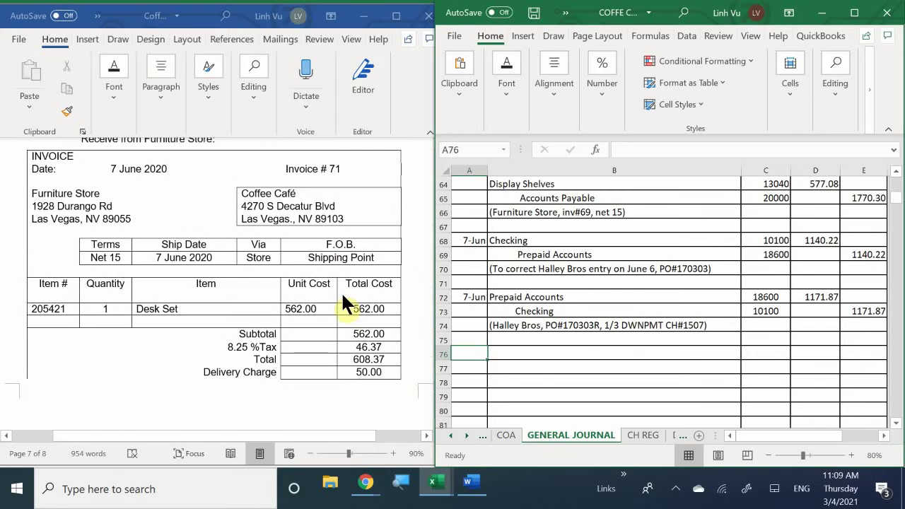
pyautogui.click(470, 351)
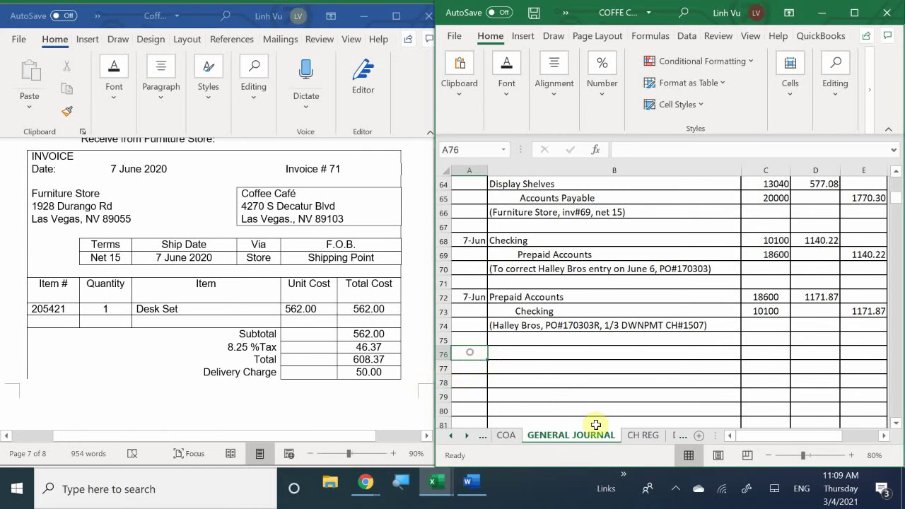
pyautogui.write('6/7')
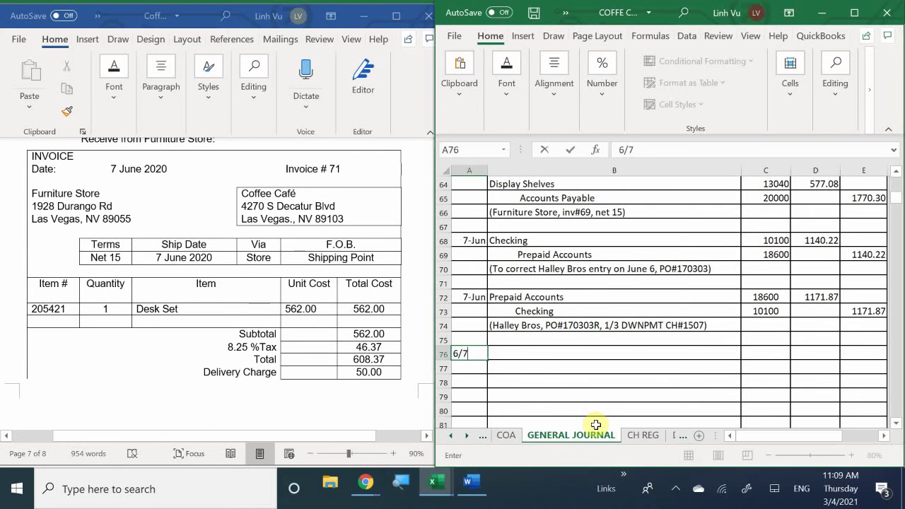
pyautogui.press('Return')
pyautogui.press('Up')
pyautogui.press('Right')
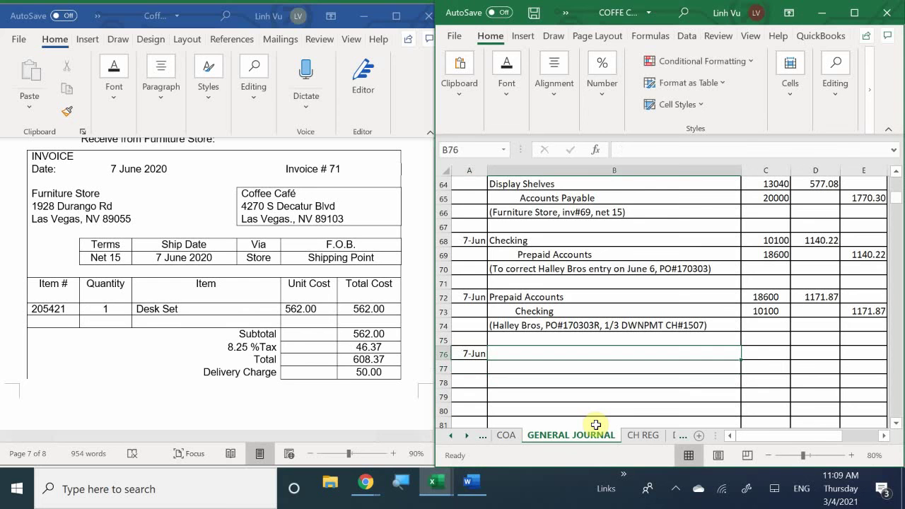
# - Look up the Desk Set account in the chart of accounts and enter Desk Set with posting reference 13030 in row 76
pyautogui.scroll(-3, 596, 425)
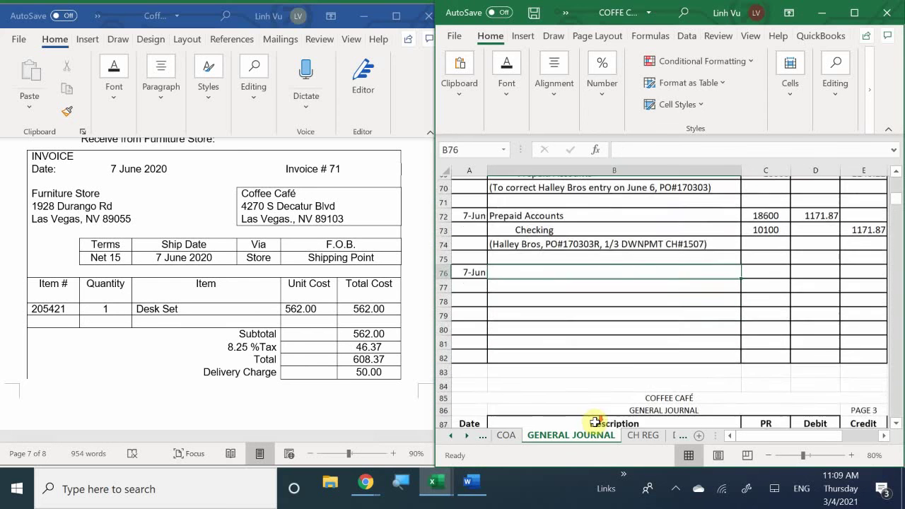
pyautogui.scroll(2, 595, 422)
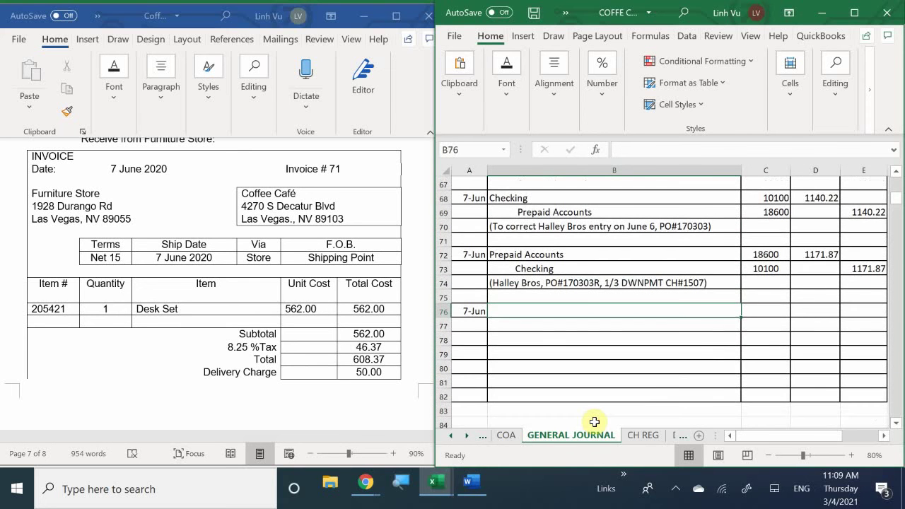
pyautogui.click(503, 435)
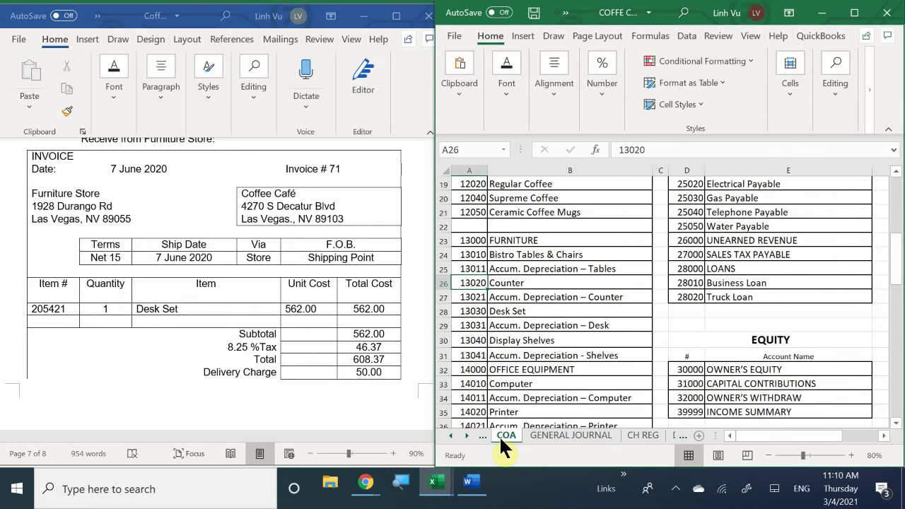
pyautogui.click(543, 434)
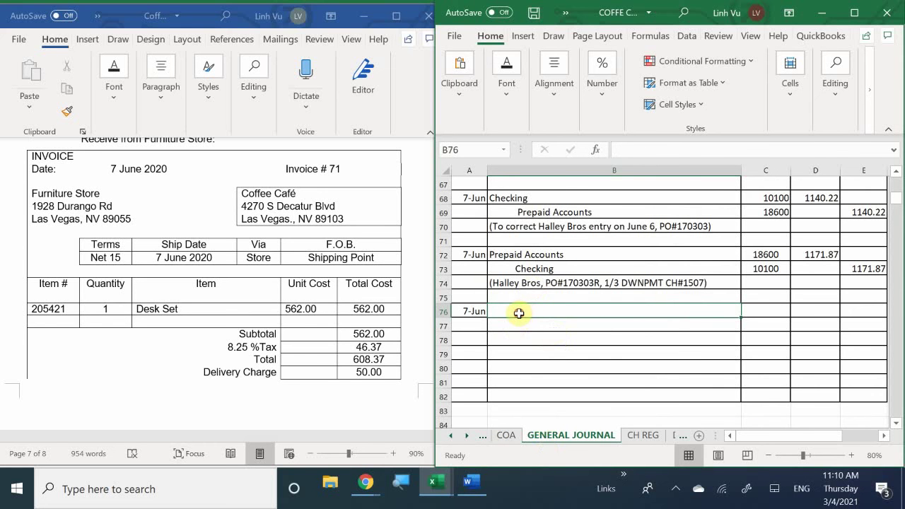
pyautogui.write('D')
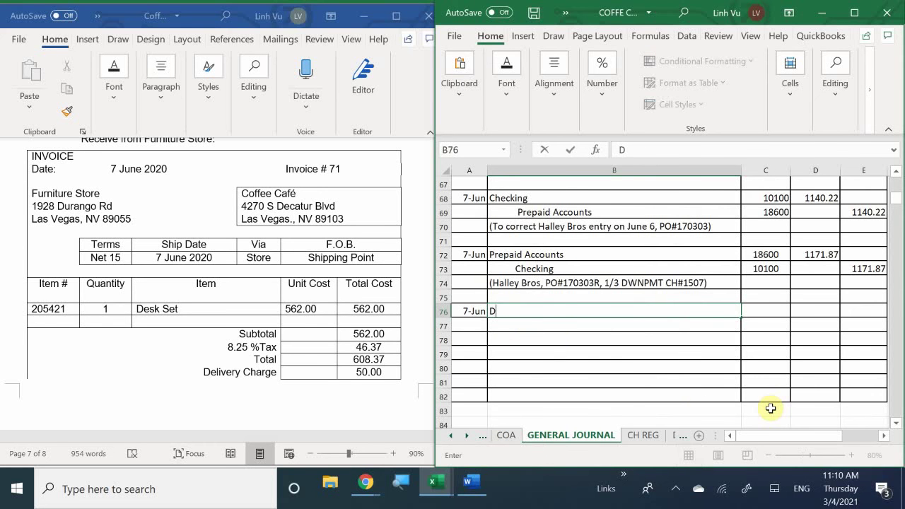
pyautogui.write('esk Set')
pyautogui.press('Tab')
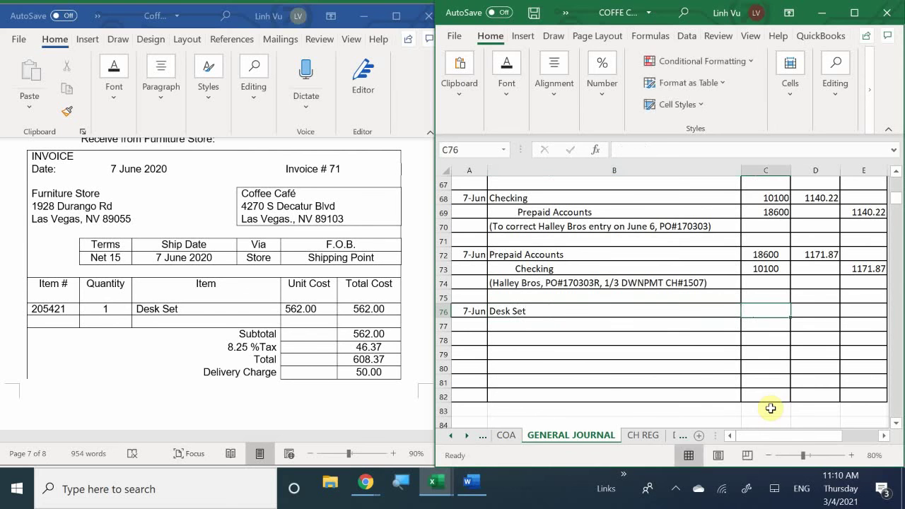
pyautogui.write('13030')
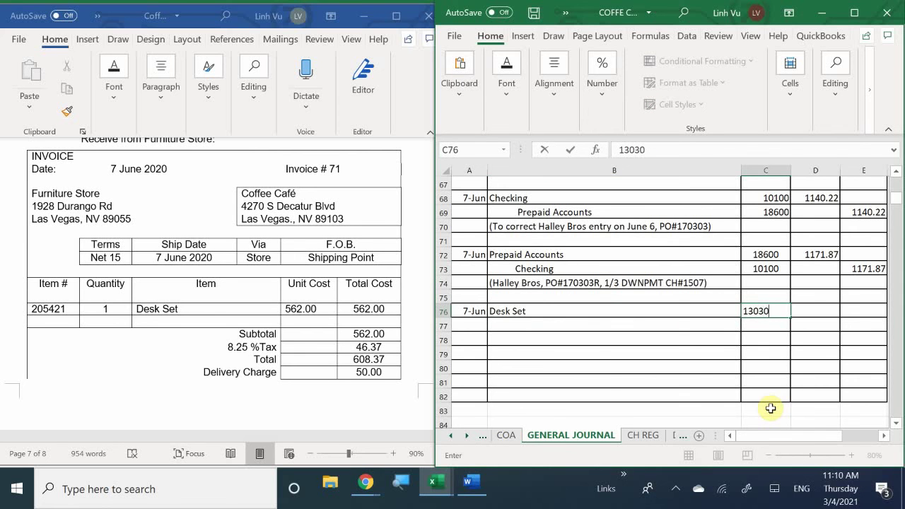
pyautogui.press('Return')
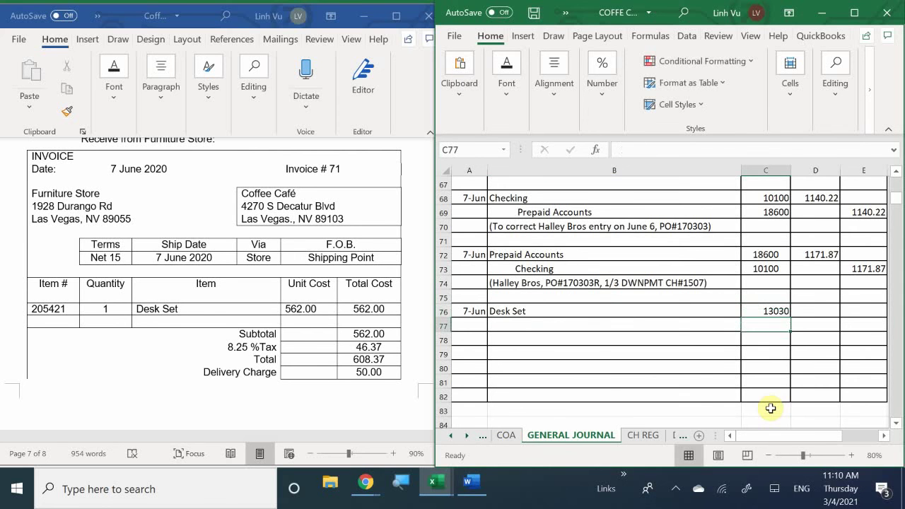
# - Enter an indented Accounts Payable line with posting reference 20000 in row 77, below Desk Set
pyautogui.press('Left')
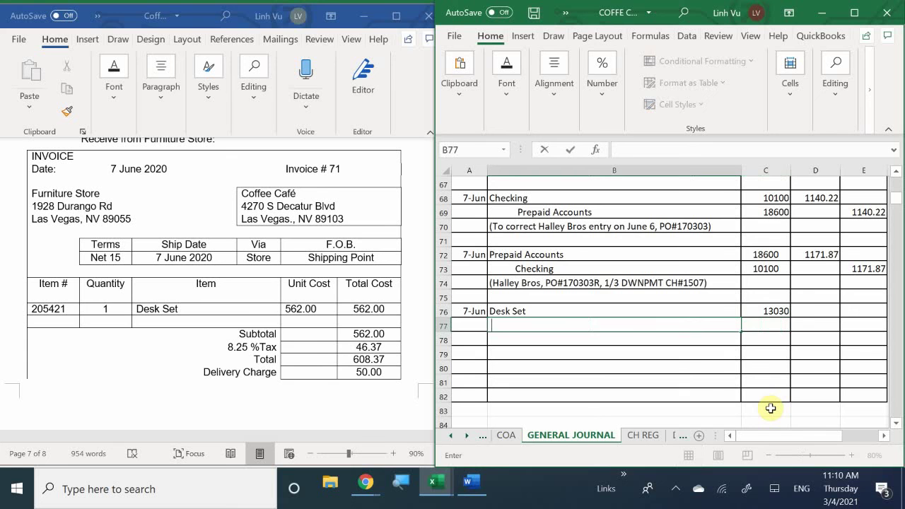
pyautogui.write('Accounts Payu')
pyautogui.press('BackSpace')
pyautogui.press('BackSpace')
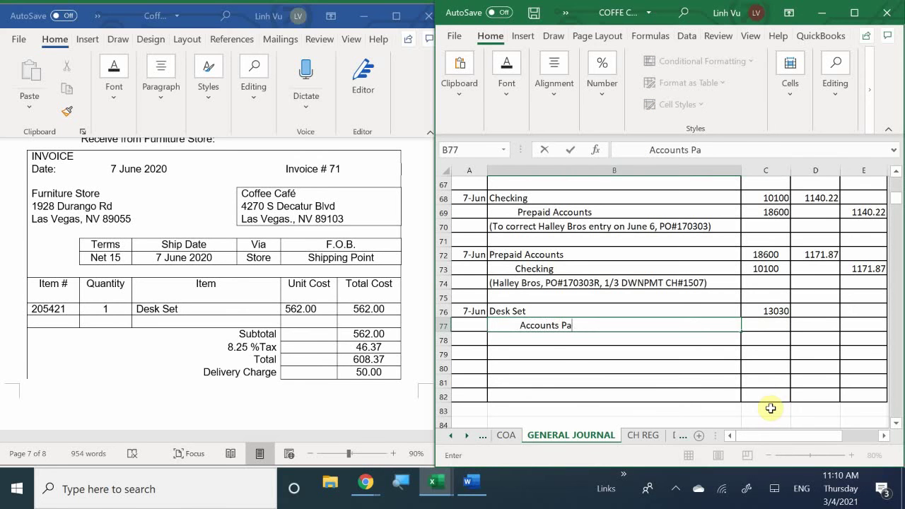
pyautogui.write('yable')
pyautogui.press('Tab')
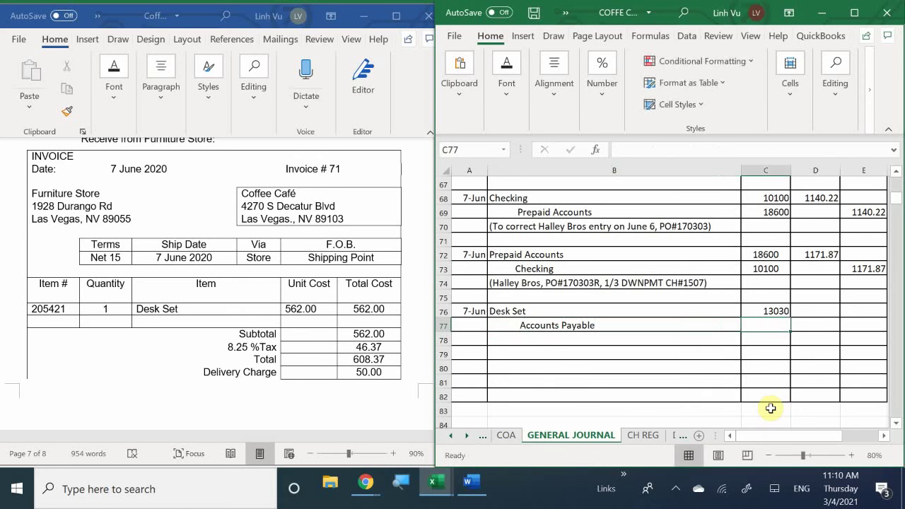
pyautogui.write('20000')
pyautogui.press('Return')
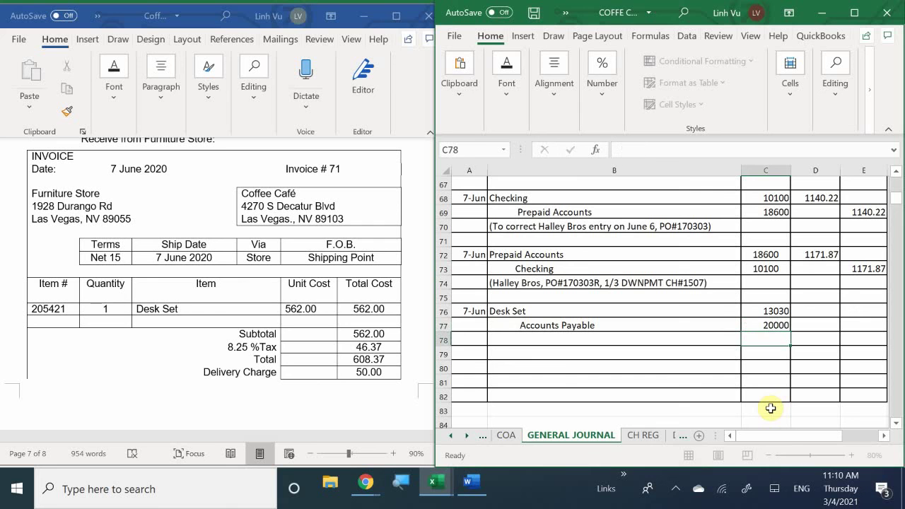
# - Enter the invoice's total due, 658.37, as the Desk Set debit and as the Accounts Payable credit
pyautogui.press('Right')
pyautogui.press('Up')
pyautogui.press('Up')
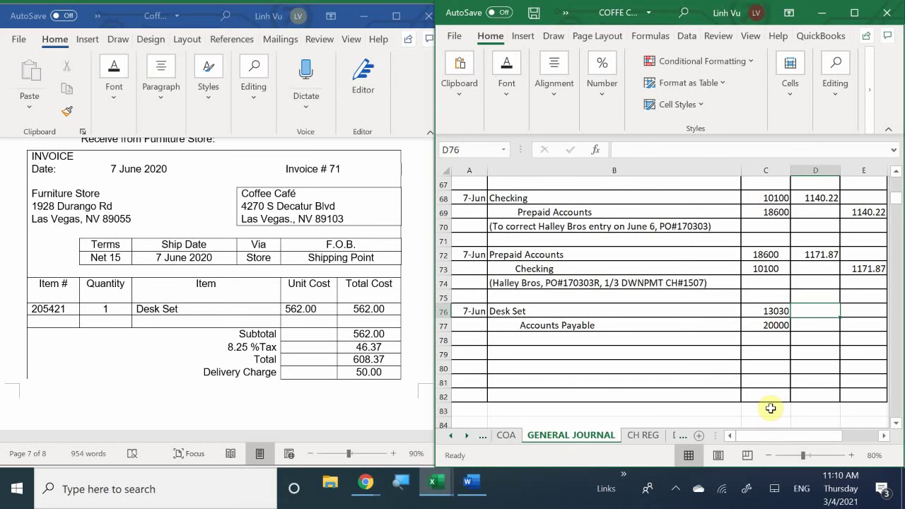
pyautogui.scroll(-3, 223, 375)
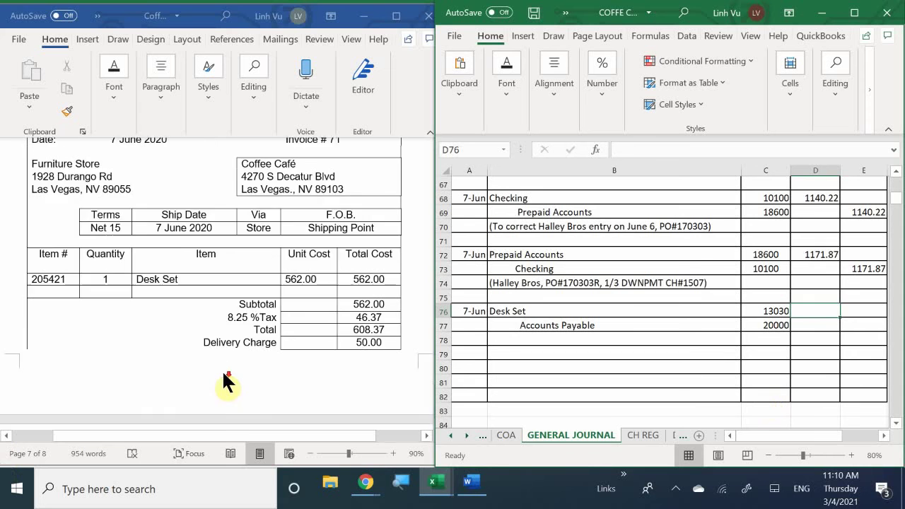
pyautogui.scroll(-2, 223, 373)
pyautogui.scroll(-1, 223, 373)
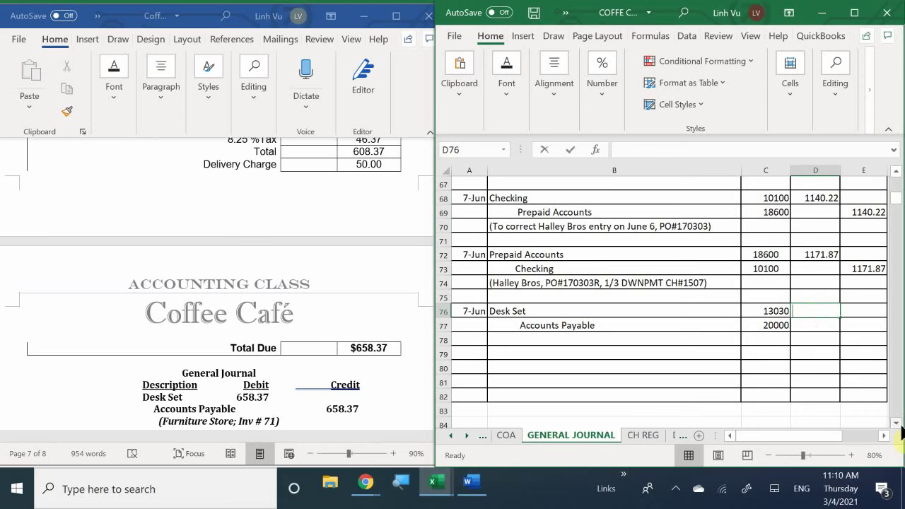
pyautogui.write('658.37')
pyautogui.press('Return')
pyautogui.press('Right')
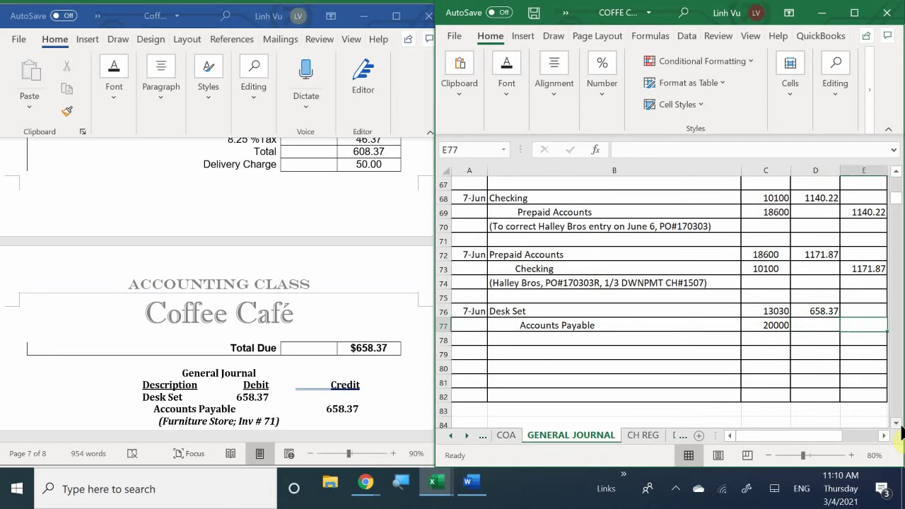
pyautogui.write('658.37')
pyautogui.press('Return')
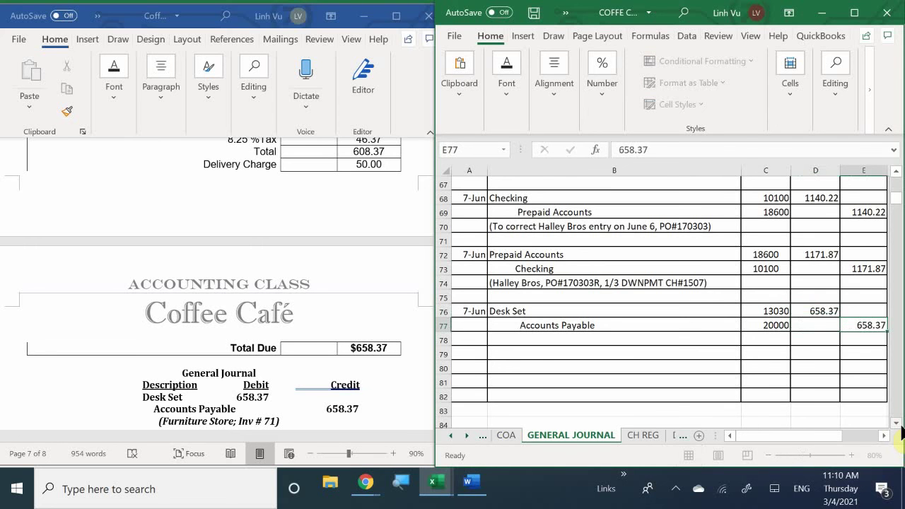
# - Add the explanation "(Furniture Store, INV#71, Net 15)" in cell B78 below the Accounts Payable line
pyautogui.press('Left')
pyautogui.press('Left')
pyautogui.press('Left')
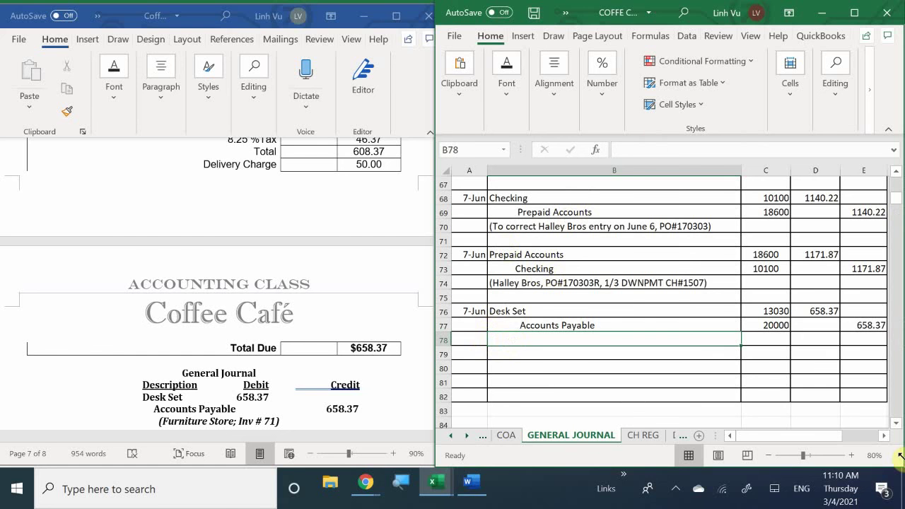
pyautogui.write('(Fu')
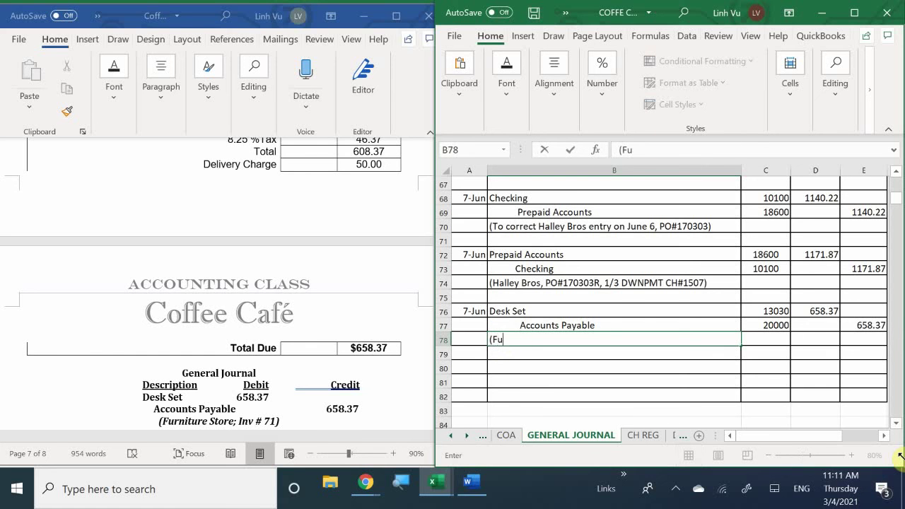
pyautogui.write('rnitu')
pyautogui.press('BackSpace')
pyautogui.write('iture')
pyautogui.write('ore')
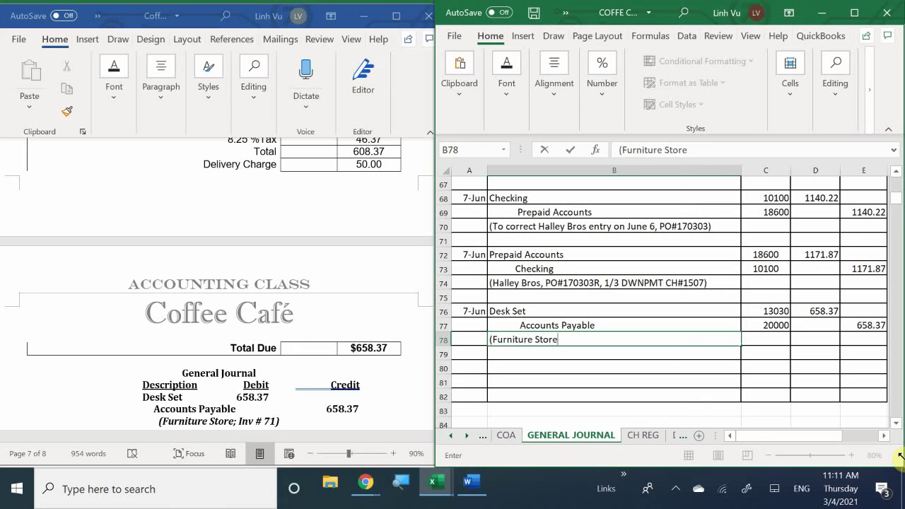
pyautogui.write(', INV#71, N')
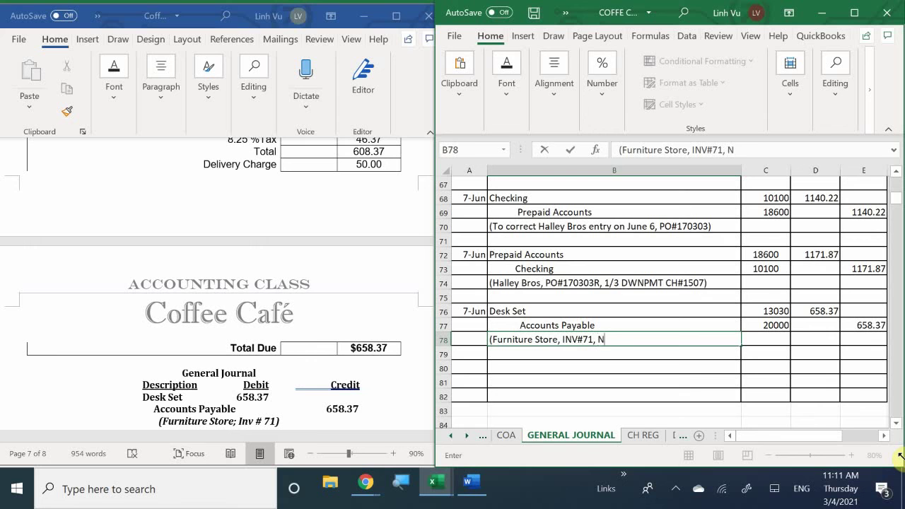
pyautogui.write('et 15)')
pyautogui.press('Return')
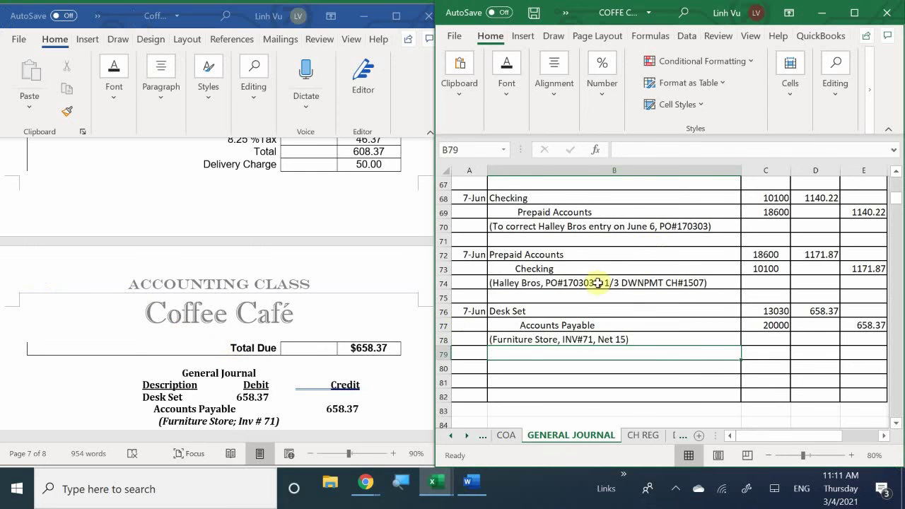
# - Record invoice number 71 for the Furniture Store desk order on the PO sheet
pyautogui.click(677, 436)
pyautogui.click(602, 435)
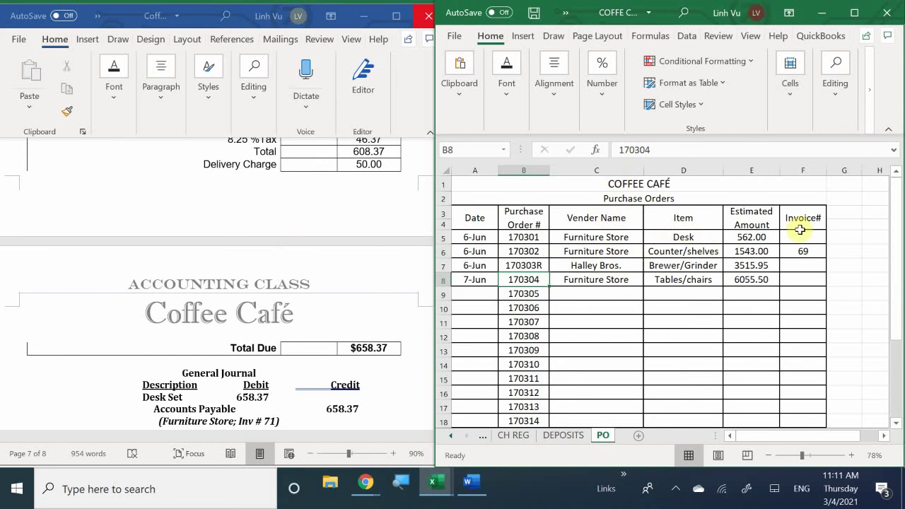
pyautogui.click(802, 235)
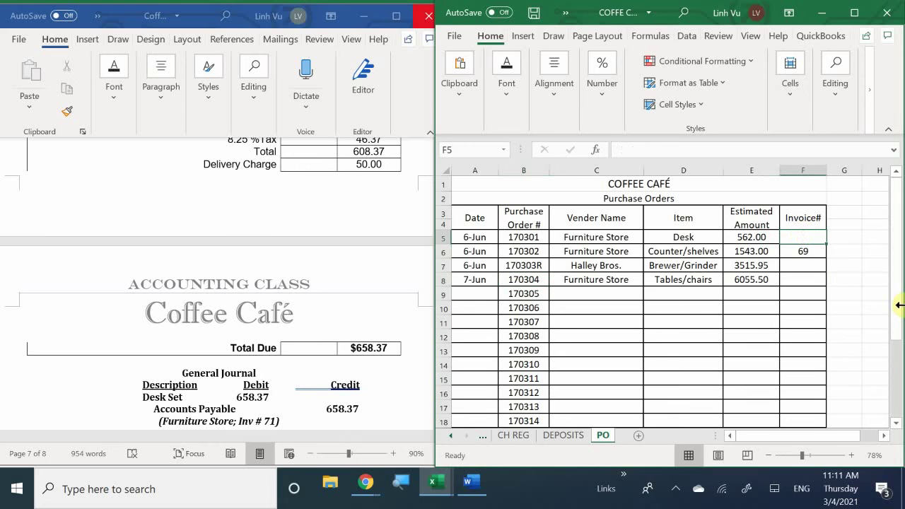
pyautogui.write('71')
pyautogui.press('Return')
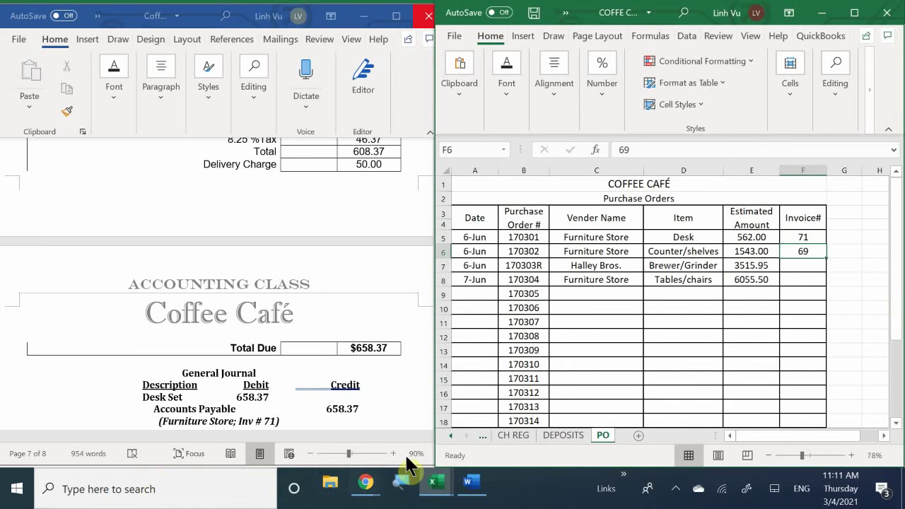
# - Return to the GENERAL JOURNAL sheet and review the 7-Jun Desk Set entry and the rows below it
pyautogui.click(452, 436)
pyautogui.click(502, 438)
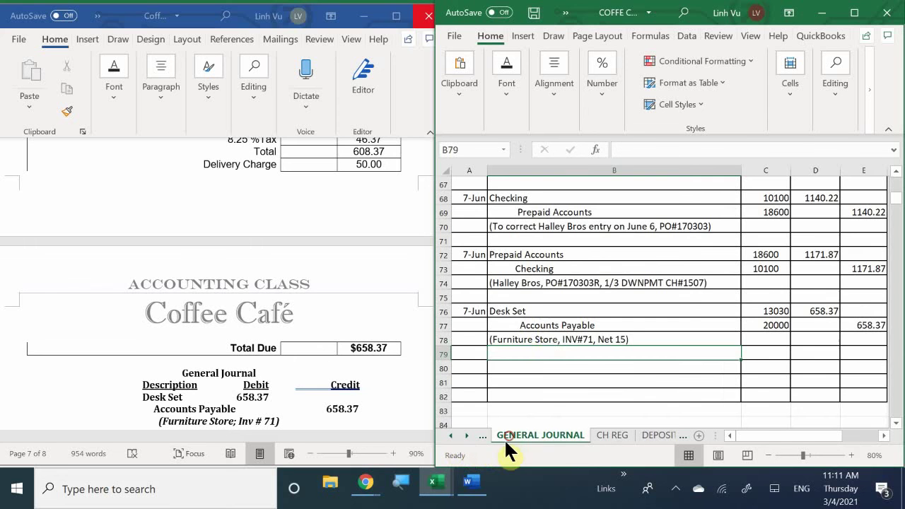
pyautogui.scroll(1, 530, 320)
pyautogui.scroll(-3, 530, 321)
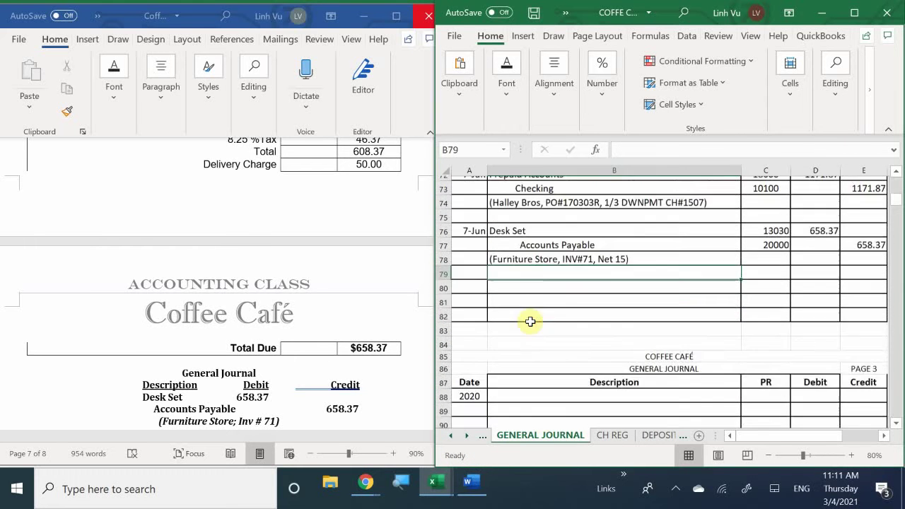
pyautogui.scroll(1, 530, 321)
pyautogui.scroll(1, 531, 322)
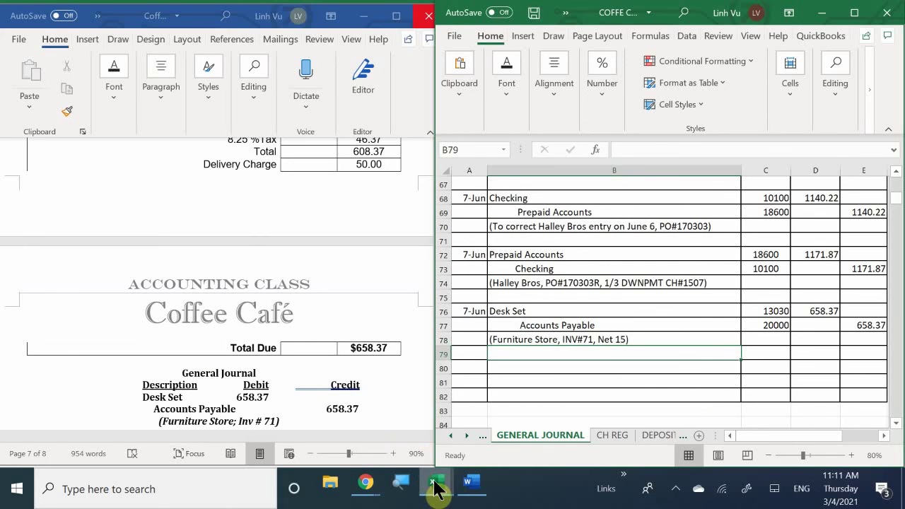
# - Switch to the ledger workbook and enter 6/7 as the date on the first line of the Desk Set account, number 13030, on the ASSETS sheet
pyautogui.moveTo(434, 485)
pyautogui.click(362, 413)
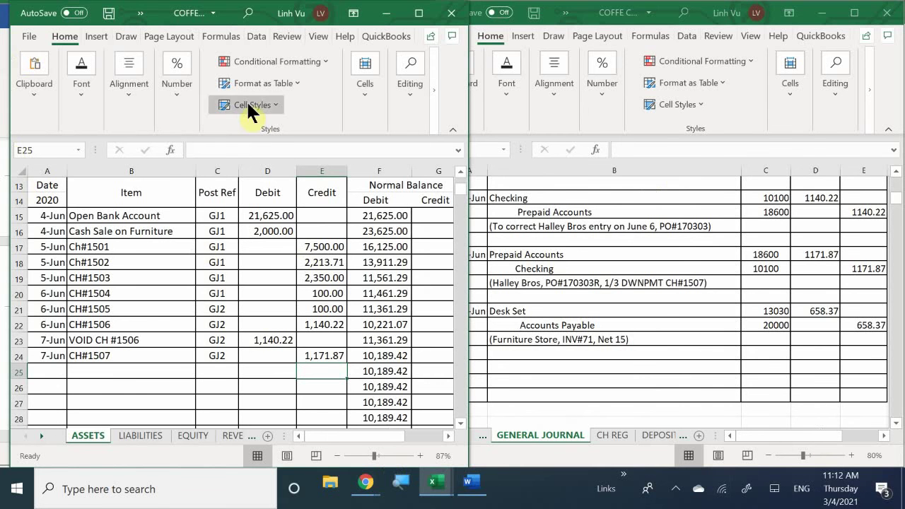
pyautogui.scroll(-12, 132, 268)
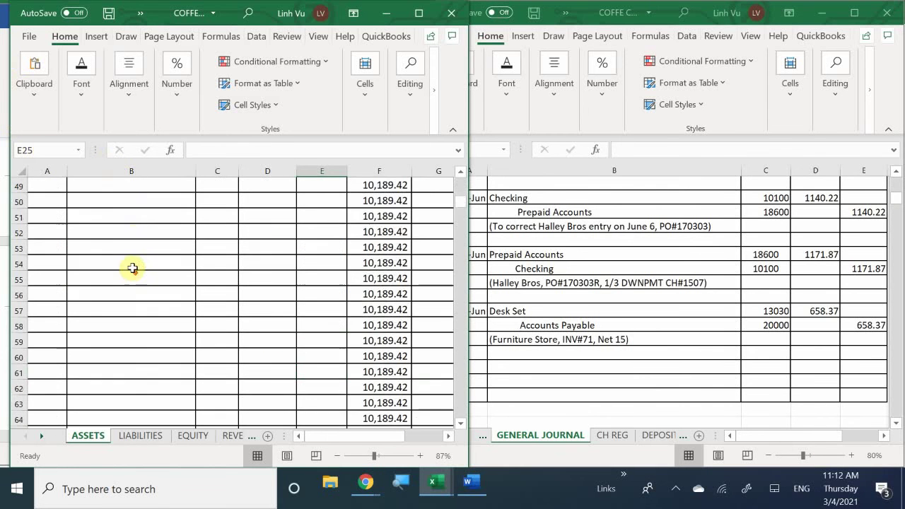
pyautogui.scroll(-20, 132, 268)
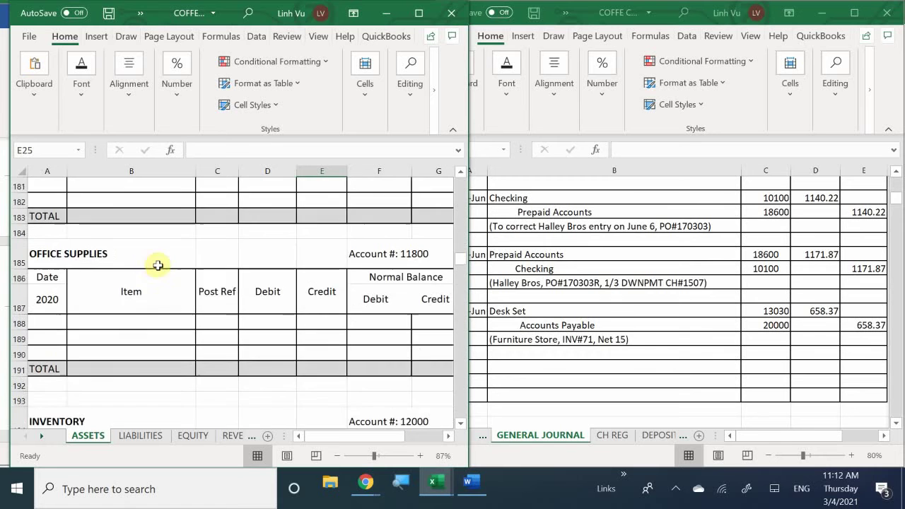
pyautogui.scroll(-20, 157, 266)
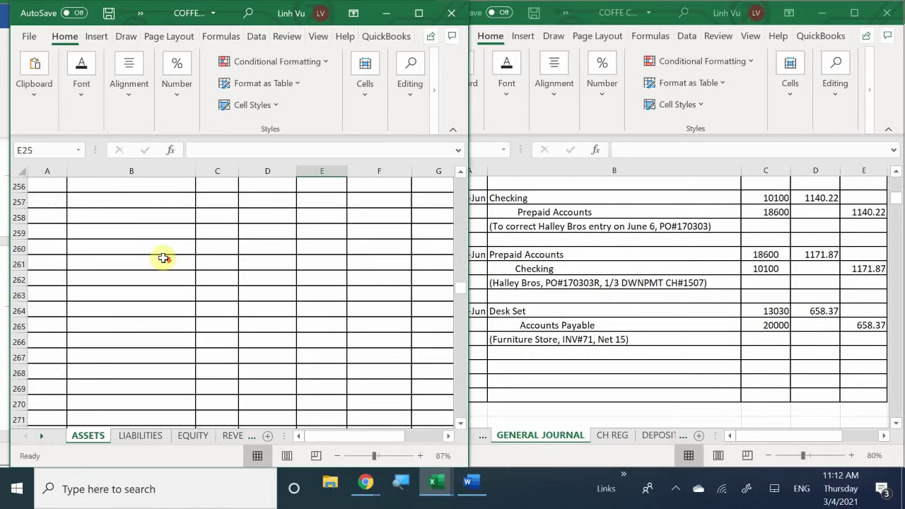
pyautogui.scroll(-18, 163, 258)
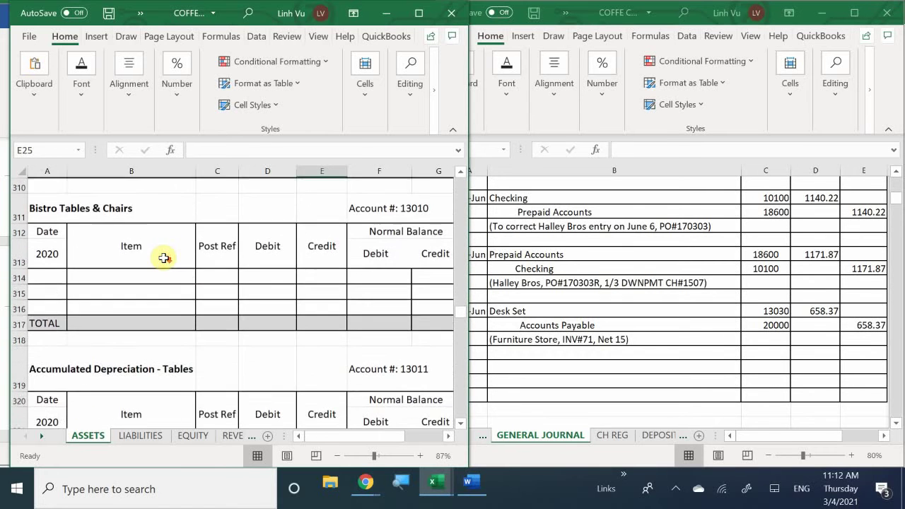
pyautogui.scroll(5, 164, 258)
pyautogui.scroll(-3, 163, 258)
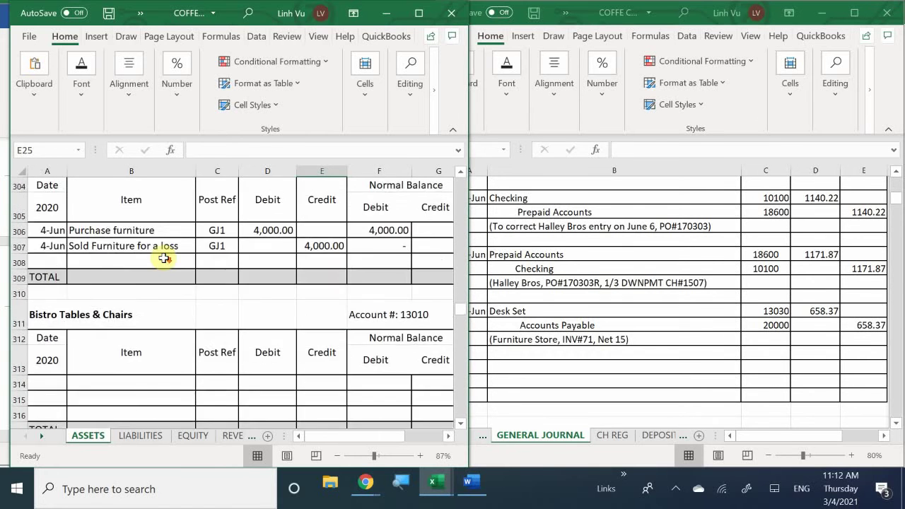
pyautogui.scroll(-3, 163, 258)
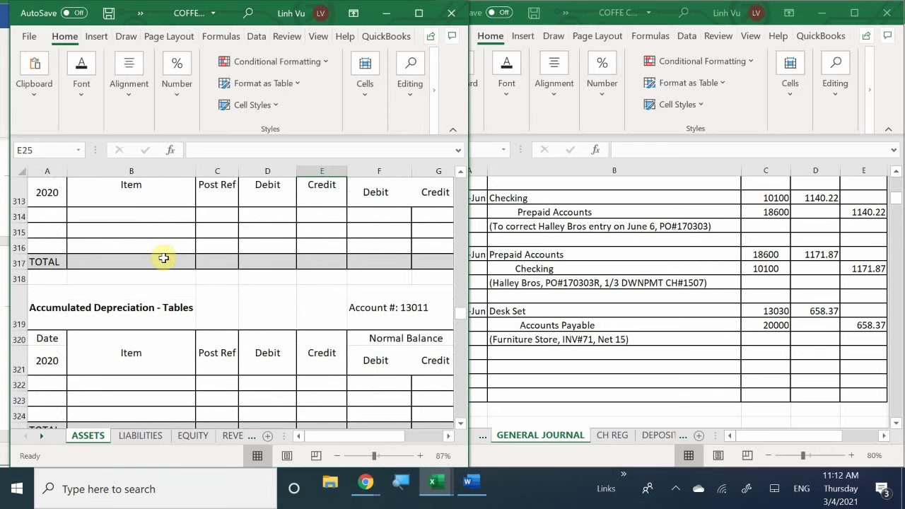
pyautogui.scroll(-3, 163, 258)
pyautogui.scroll(-1, 163, 258)
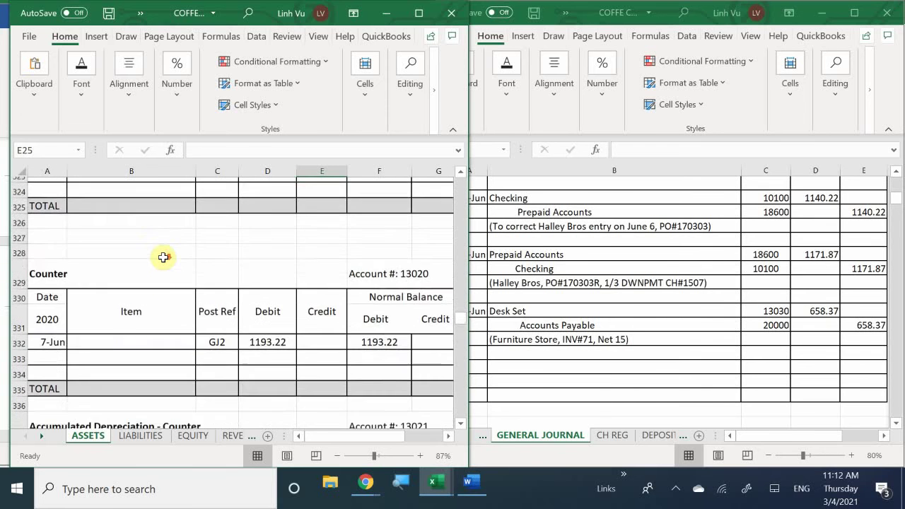
pyautogui.scroll(3, 164, 258)
pyautogui.scroll(-5, 163, 257)
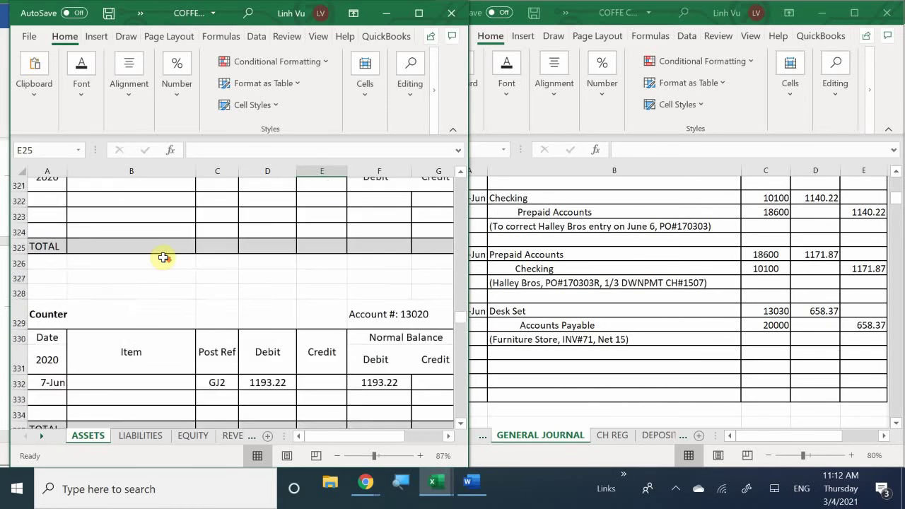
pyautogui.scroll(-3, 164, 258)
pyautogui.scroll(-1, 163, 258)
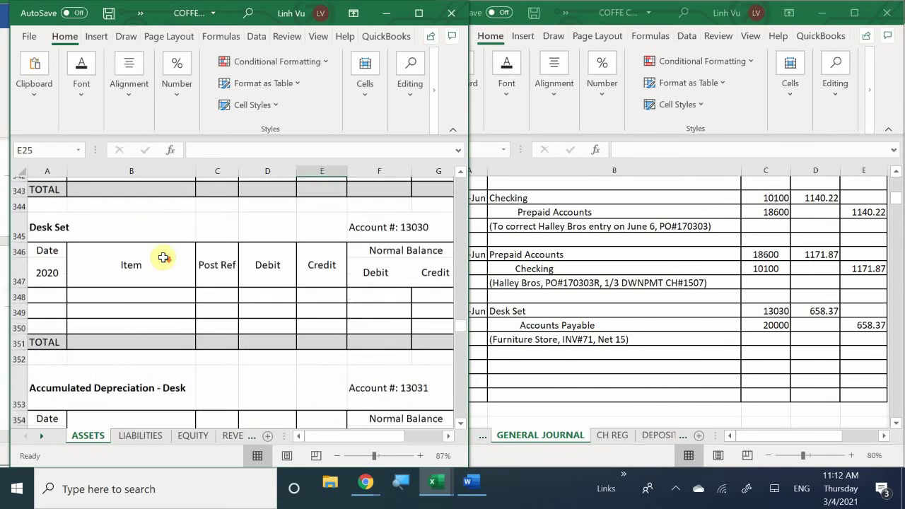
pyautogui.click(51, 304)
pyautogui.click(50, 294)
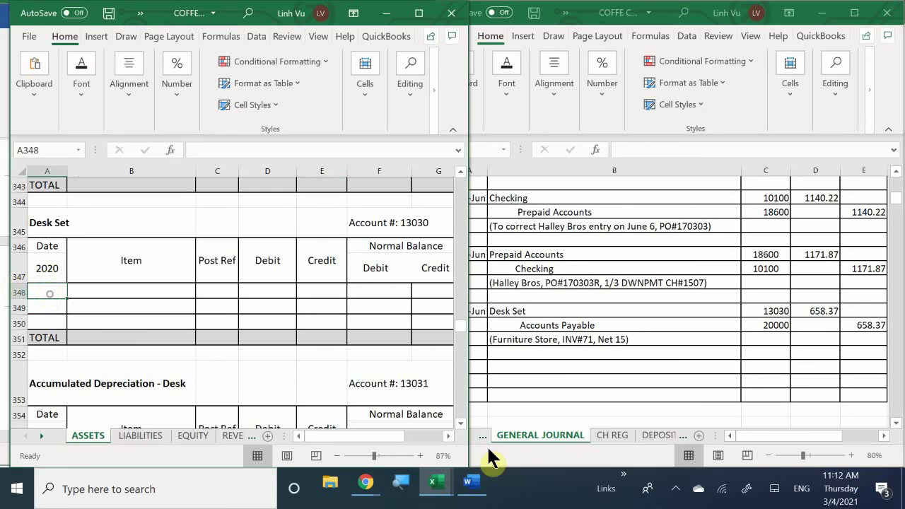
pyautogui.write('6/7')
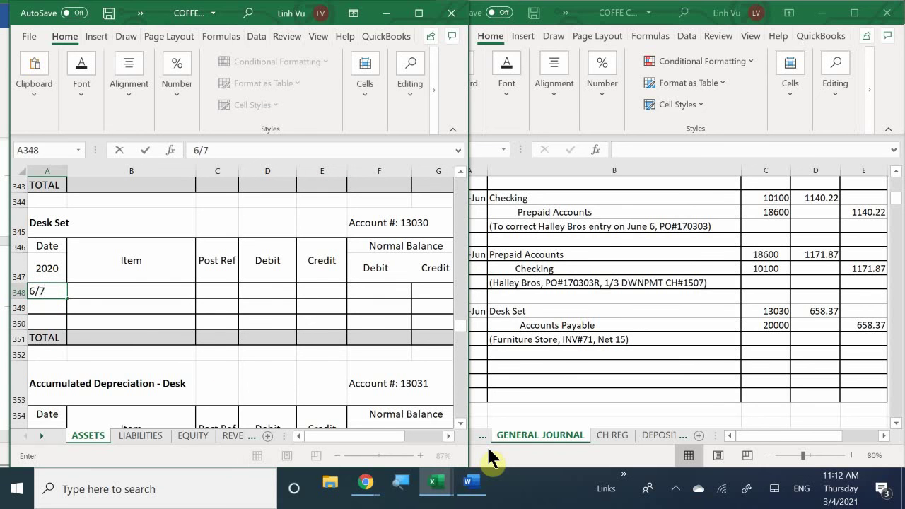
pyautogui.press('Return')
# - Enter post reference GJ2 and a debit of 658.37 for the 7-Jun line of the Desk Set account
pyautogui.press('Right')
pyautogui.press('Up')
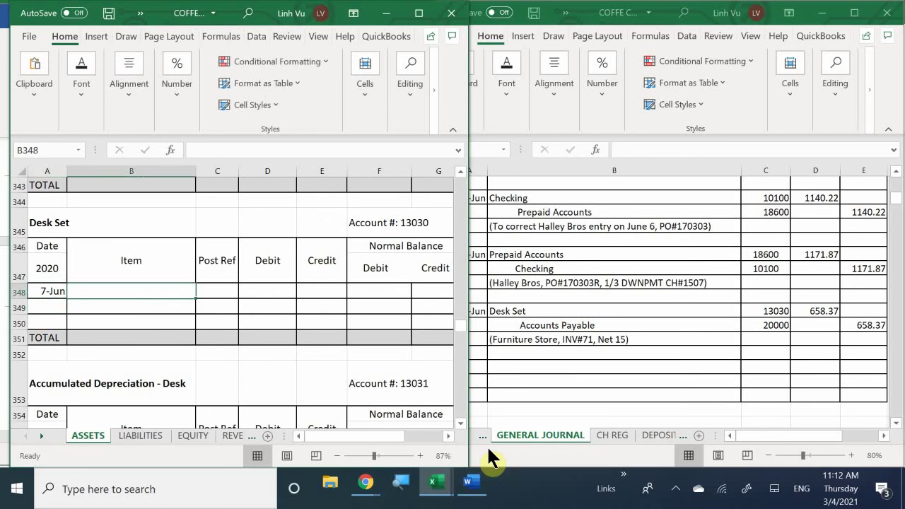
pyautogui.press('Right')
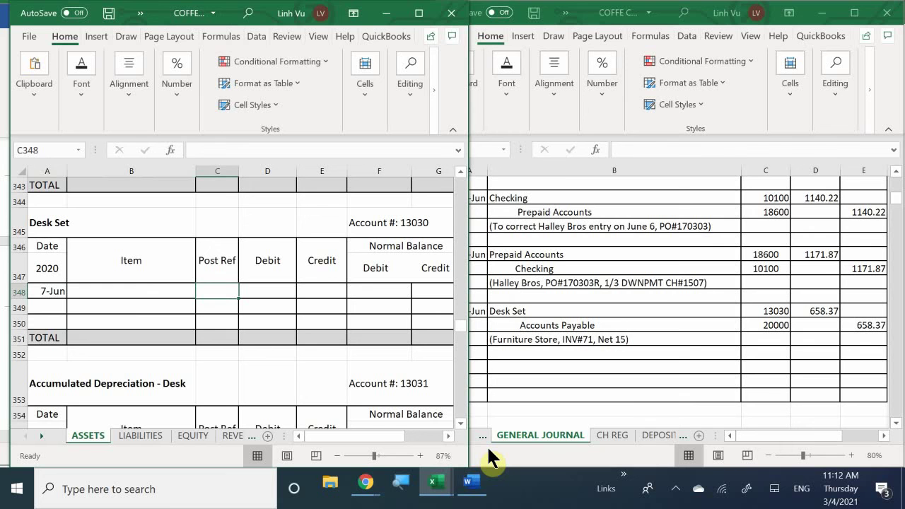
pyautogui.write('GJ')
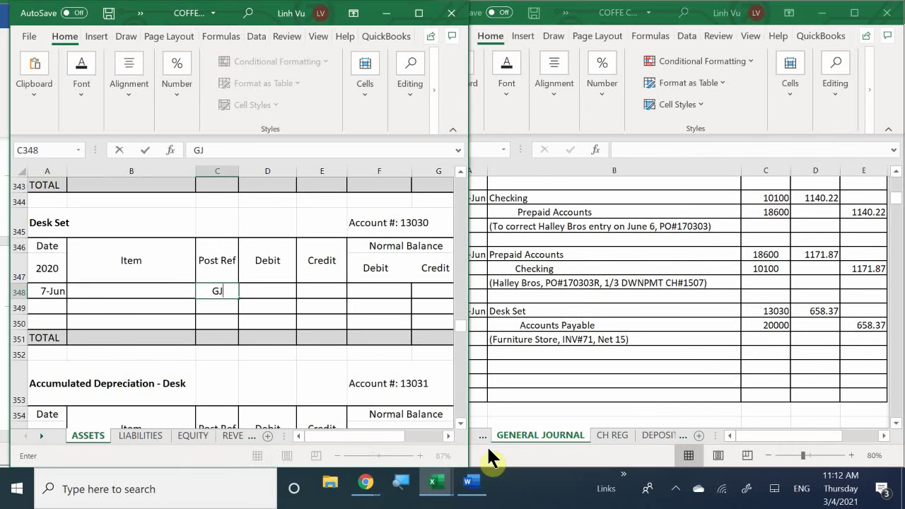
pyautogui.write('2')
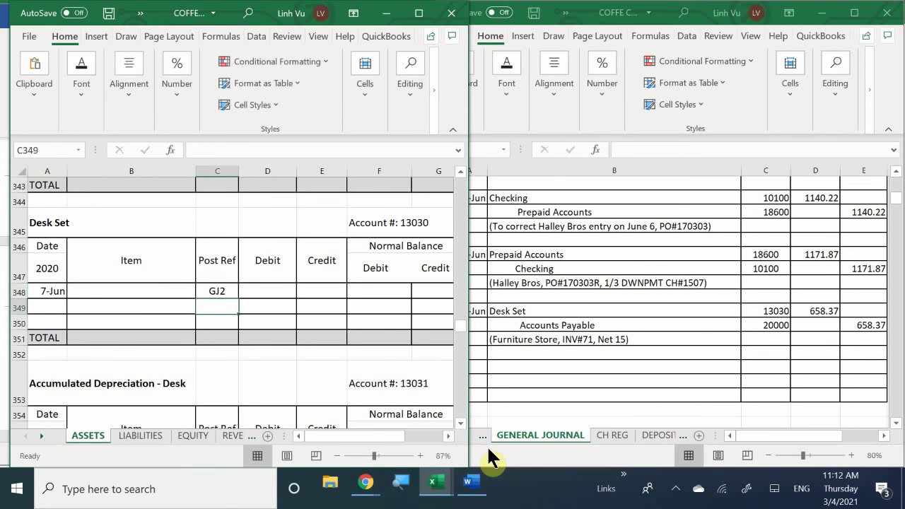
pyautogui.press('Right')
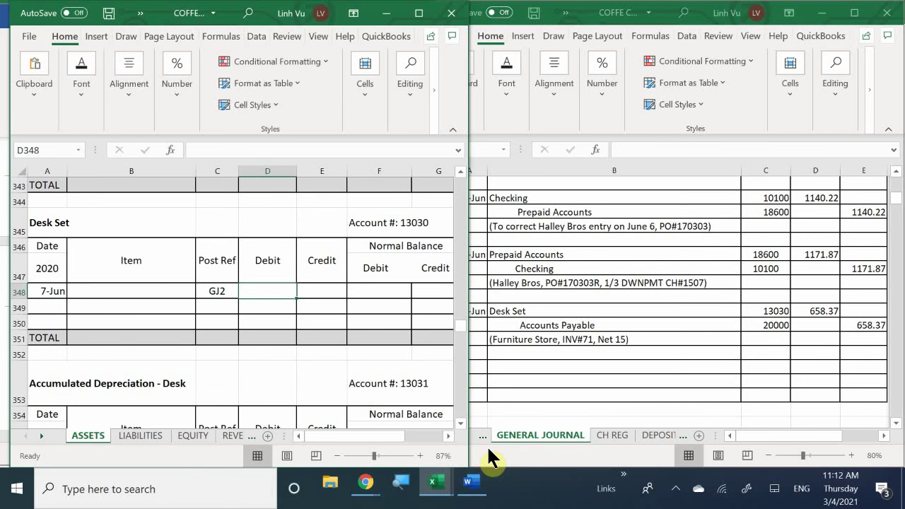
pyautogui.write('6')
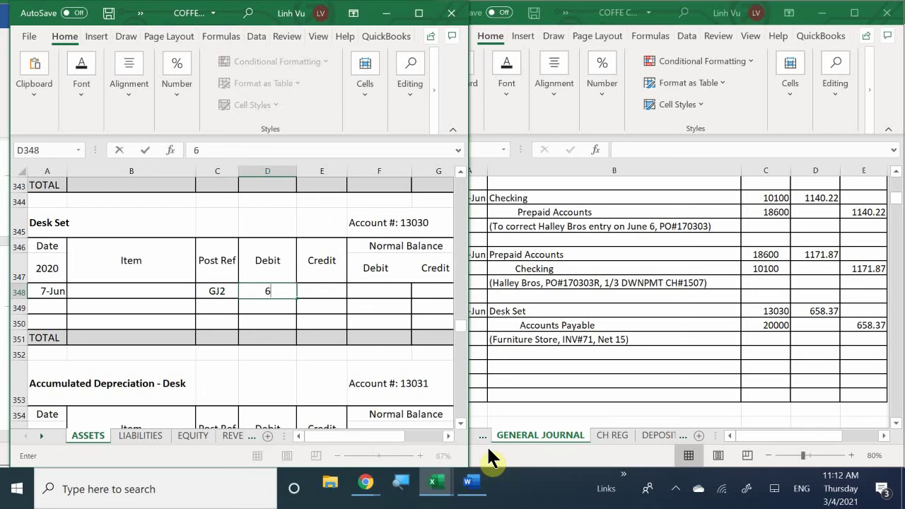
pyautogui.press('BackSpace')
pyautogui.write('5')
pyautogui.press('BackSpace')
pyautogui.write('658.37')
pyautogui.press('Return')
# - Set the Desk Set account's normal debit balance in F348 to the formula =D348
pyautogui.press('Right')
pyautogui.press('Right')
pyautogui.press('Up')
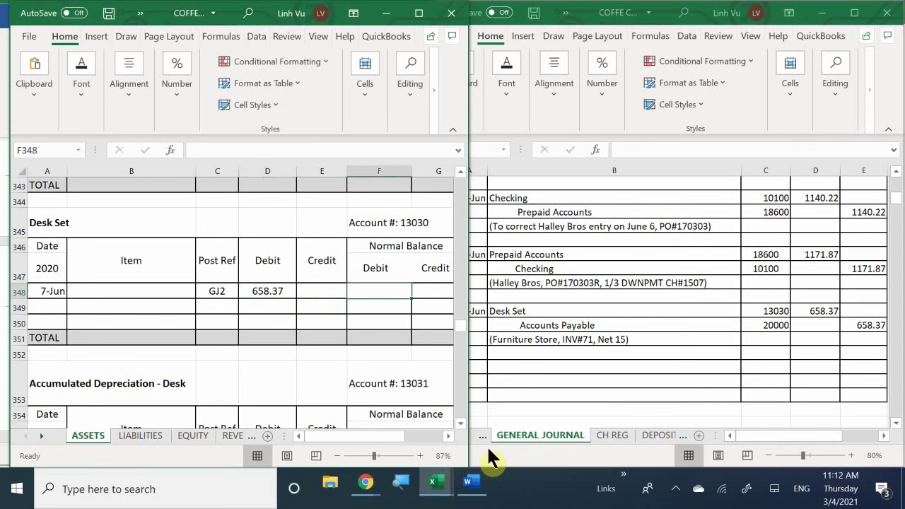
pyautogui.write('=')
pyautogui.press('Left')
pyautogui.press('Left')
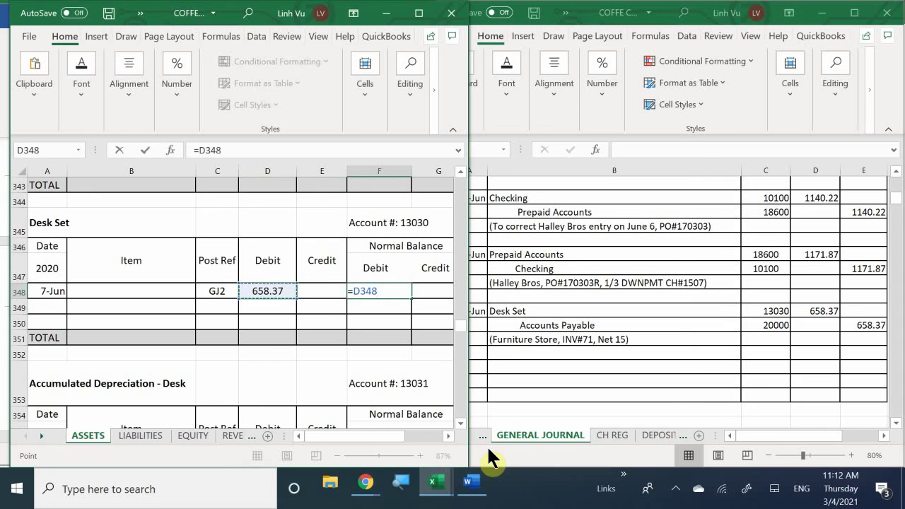
pyautogui.press('Return')
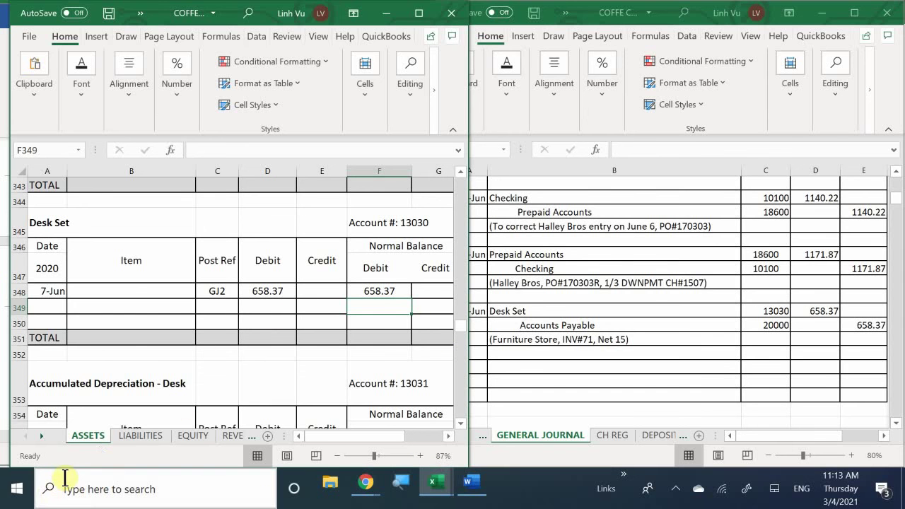
# - On the LIABILITIES sheet, start a new Accounts Payable line in row 10 with date 6/7 and item INV#71
pyautogui.click(130, 435)
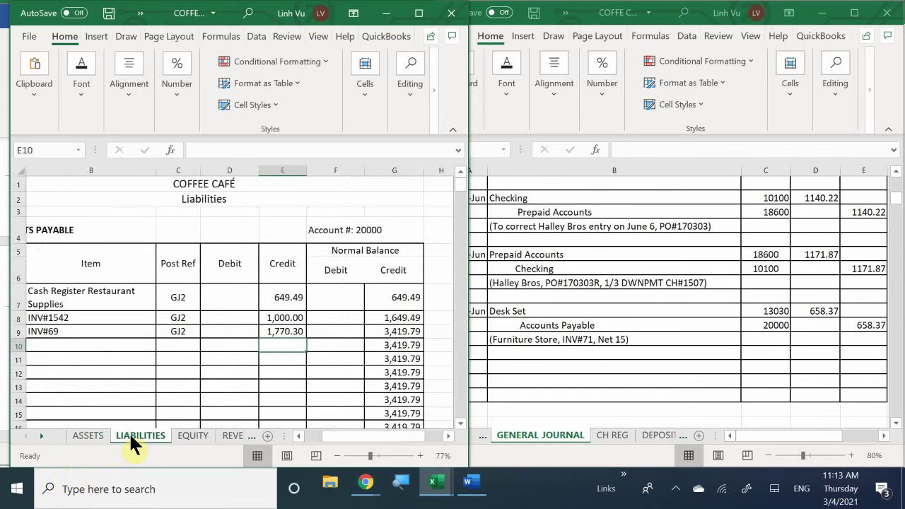
pyautogui.click(87, 343)
pyautogui.press('Left')
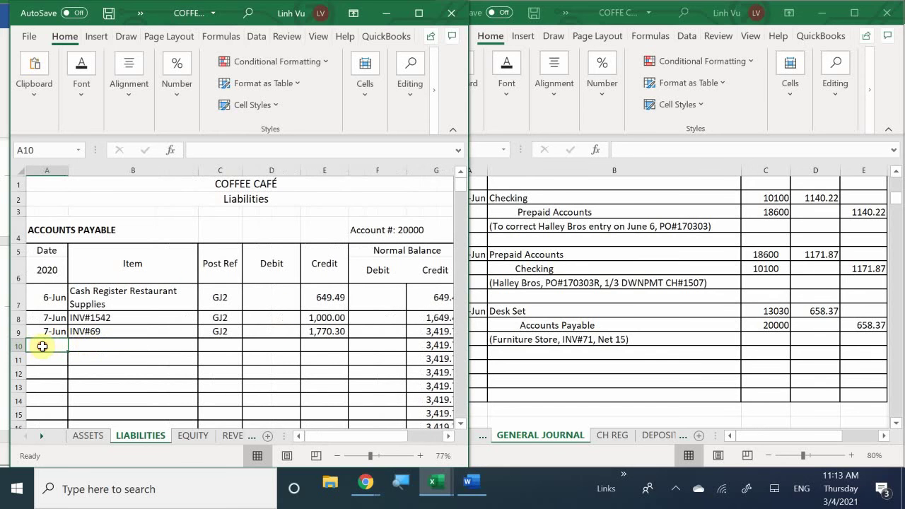
pyautogui.write('6/7')
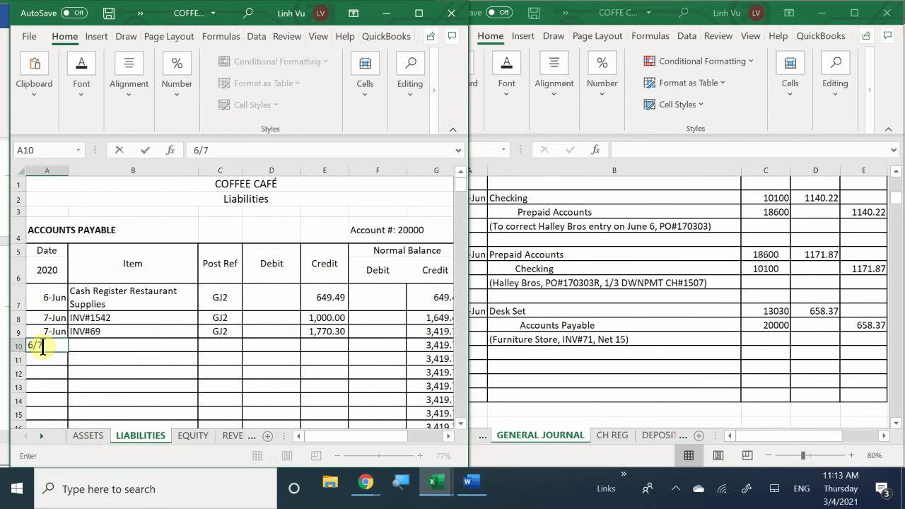
pyautogui.press('Return')
pyautogui.press('Up')
pyautogui.press('Right')
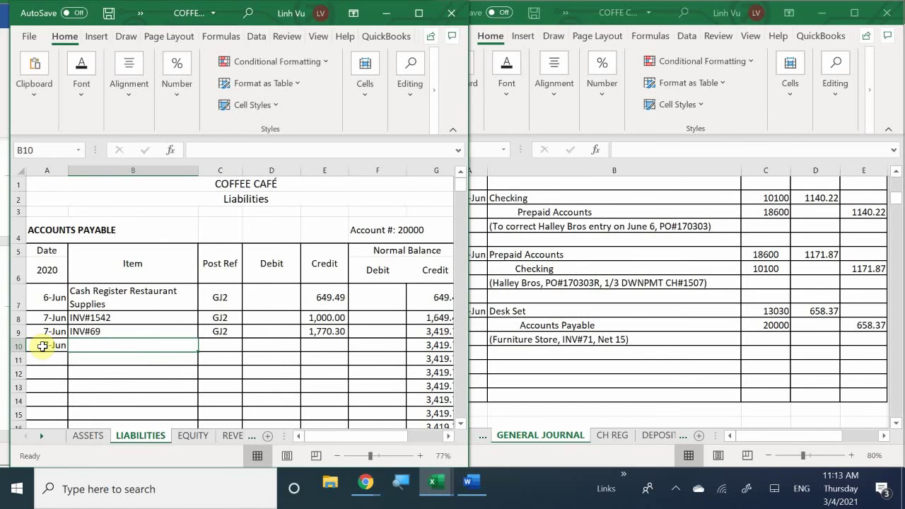
pyautogui.write('DM')
pyautogui.press('BackSpace')
pyautogui.press('BackSpace')
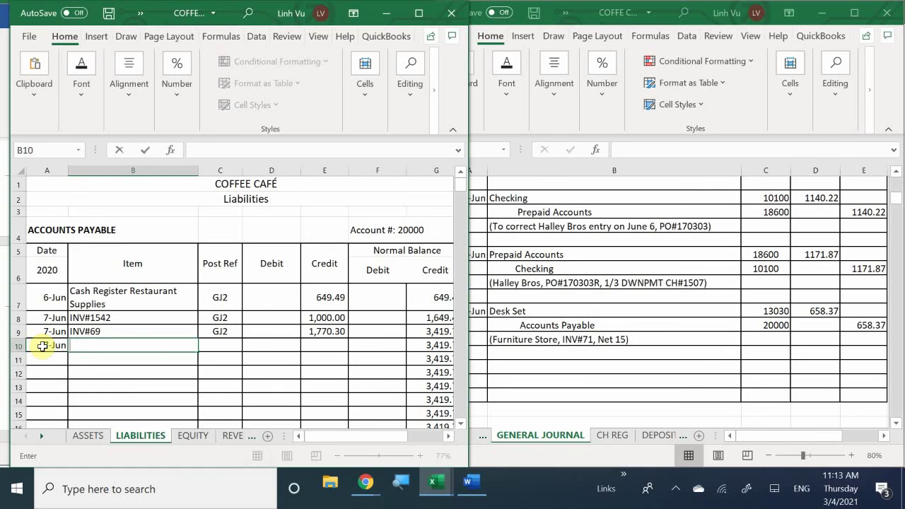
pyautogui.write('INV#71')
pyautogui.press('Return')
# - Enter post reference GJ2 and a credit of 658.37 for the INV#71 line in Accounts Payable
pyautogui.press('Right')
pyautogui.press('Up')
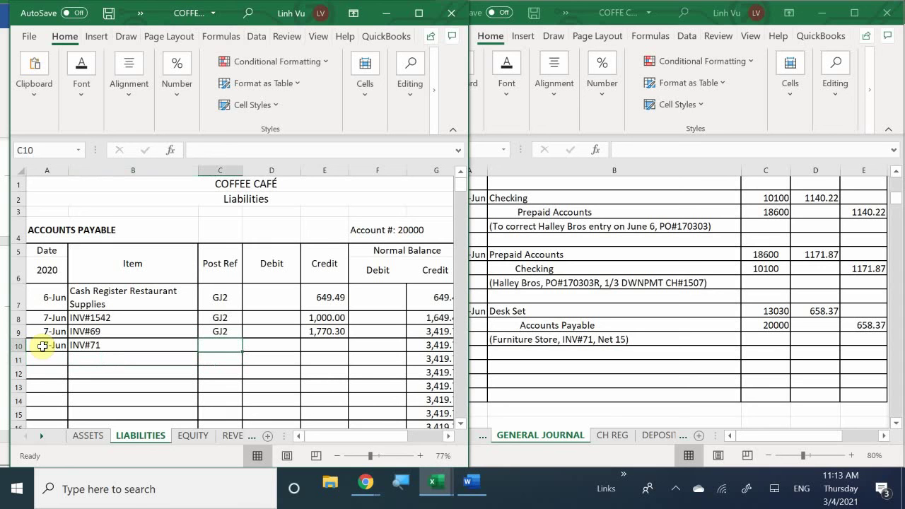
pyautogui.write('GJ2')
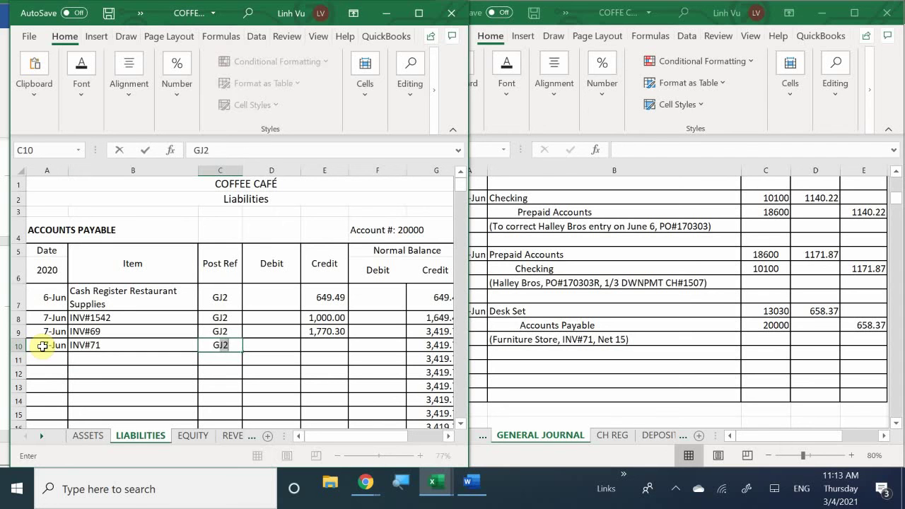
pyautogui.press('Return')
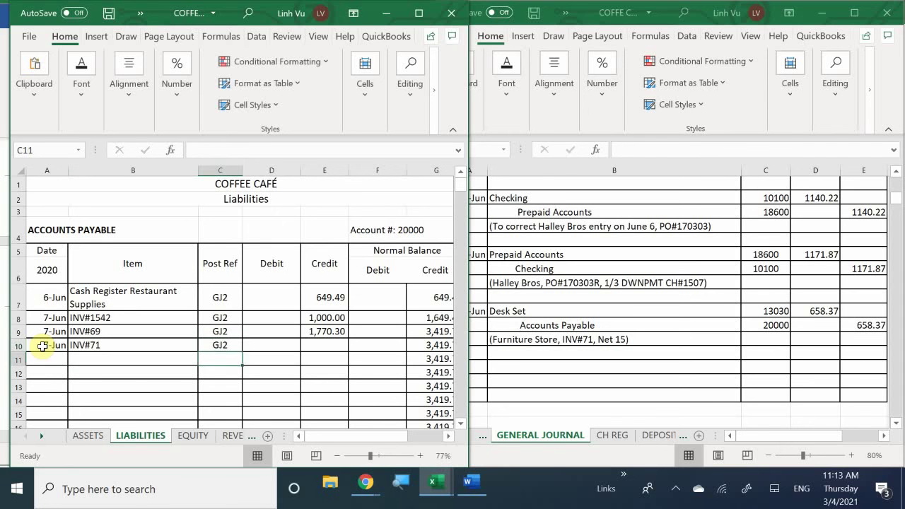
pyautogui.press('Right')
pyautogui.press('Up')
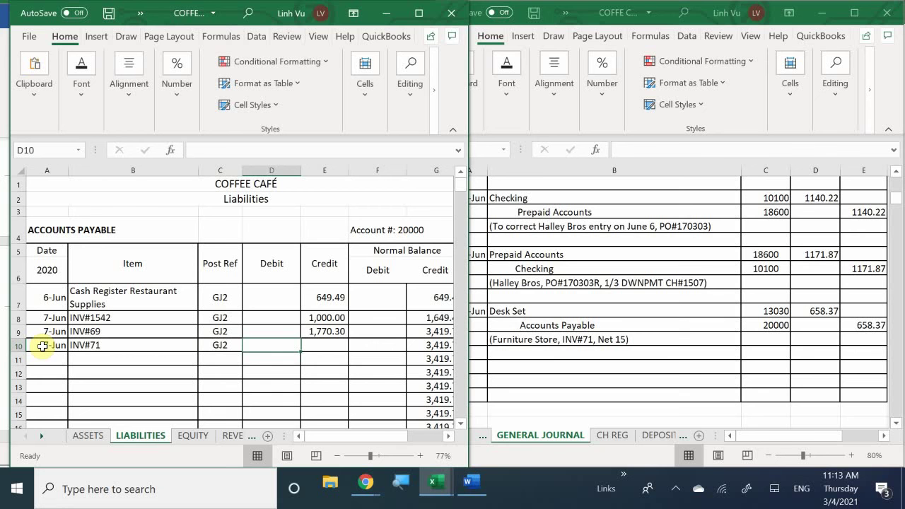
pyautogui.press('Right')
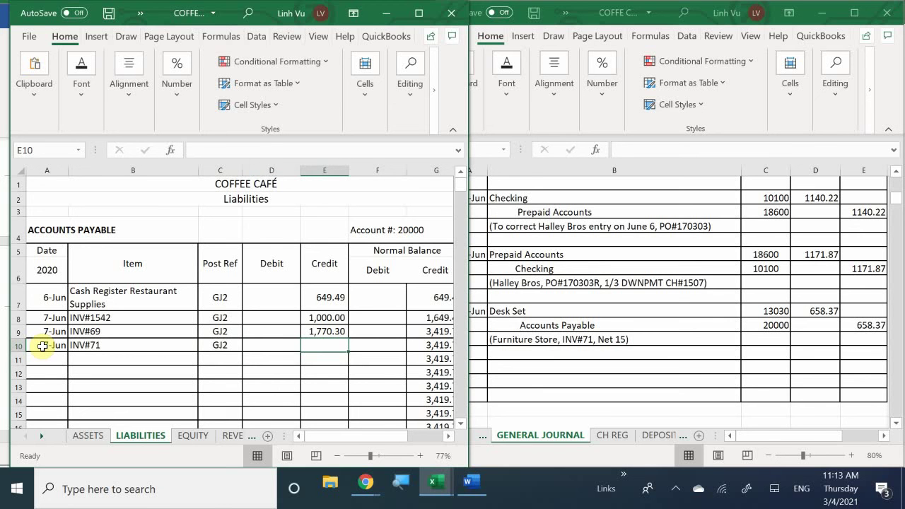
pyautogui.write('658.')
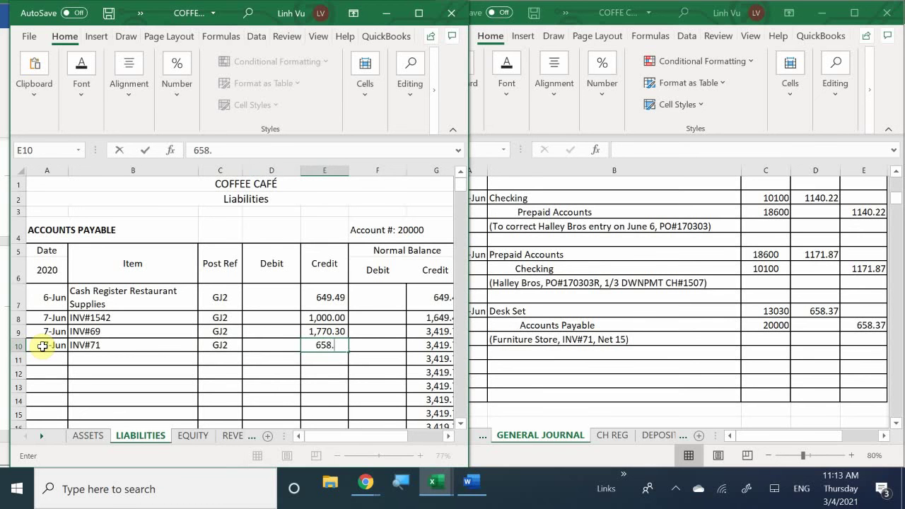
pyautogui.write('37')
pyautogui.press('Return')
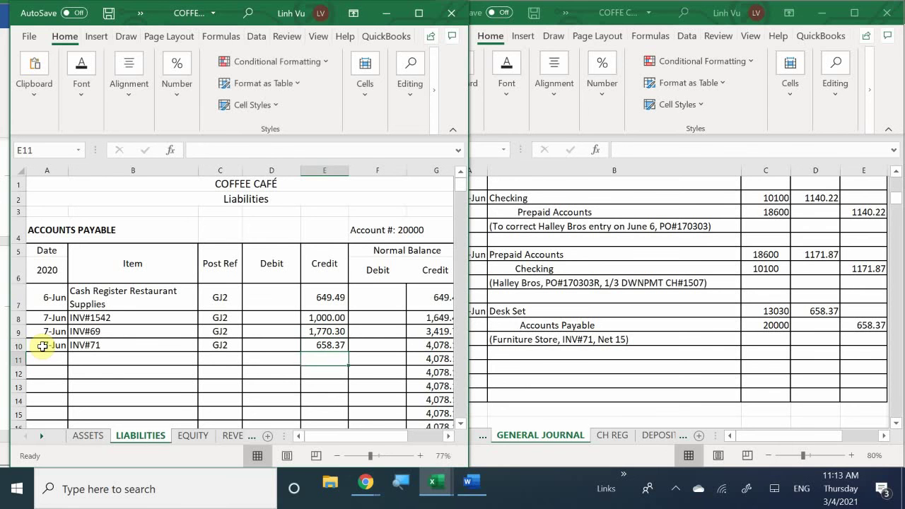
# - Switch to the COFFEE CAFE SUBSIDIARY LEDGER workbook and start a Furniture Store line dated 6/7 in row 75 of the VENDORS sheet
pyautogui.moveTo(322, 437); pyautogui.dragTo(320, 458)
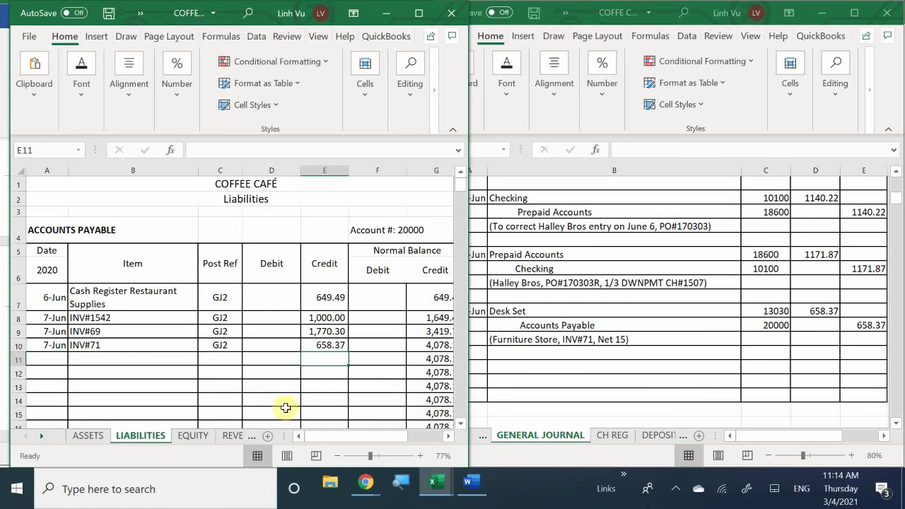
pyautogui.moveTo(438, 482)
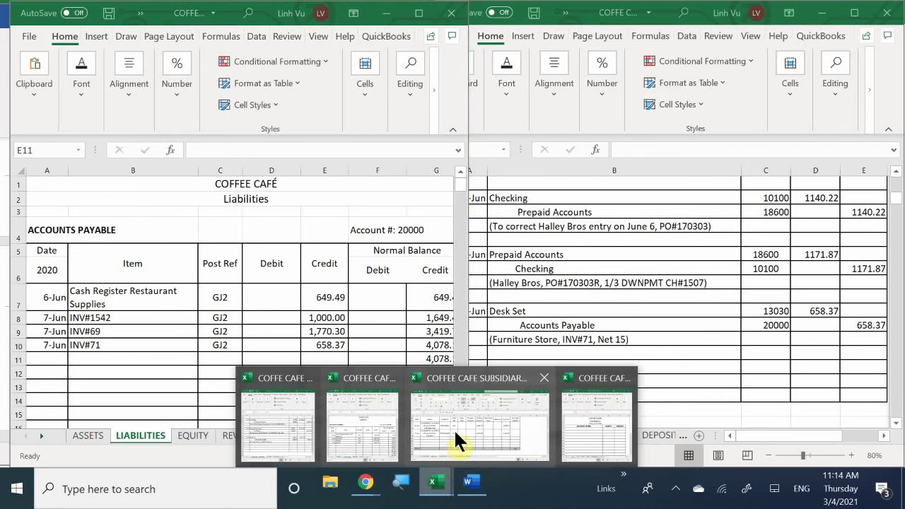
pyautogui.moveTo(454, 429)
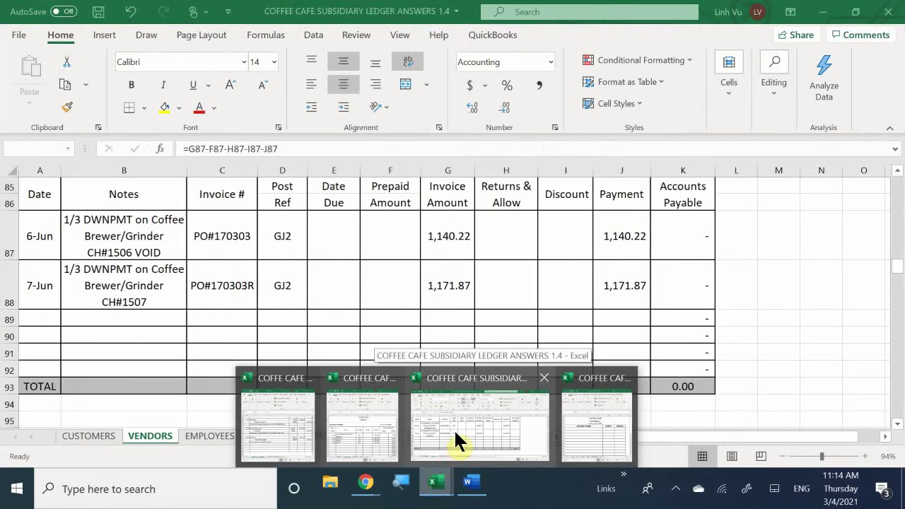
pyautogui.click(455, 432)
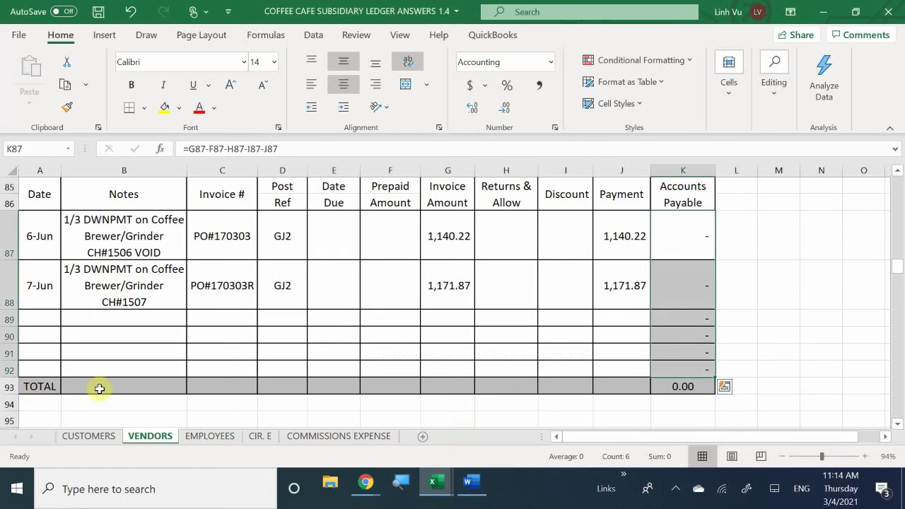
pyautogui.scroll(-3, 116, 371)
pyautogui.scroll(2, 117, 372)
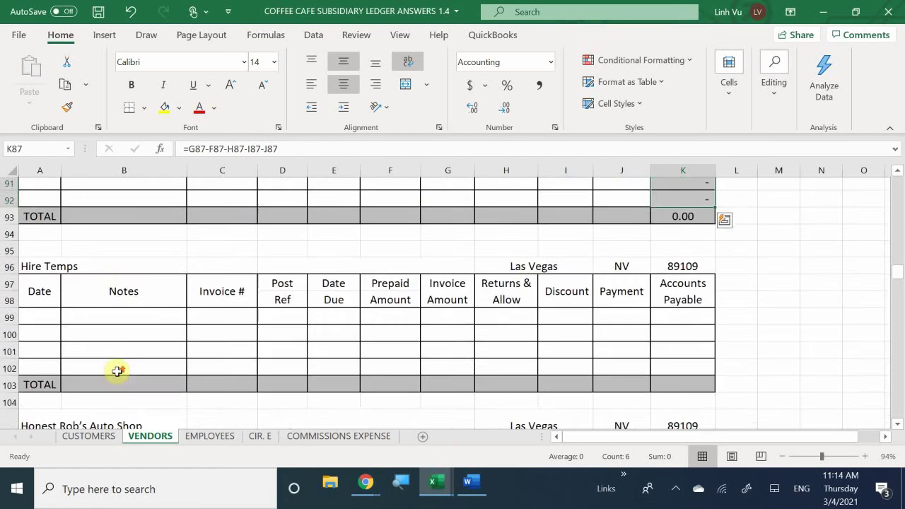
pyautogui.scroll(9, 117, 371)
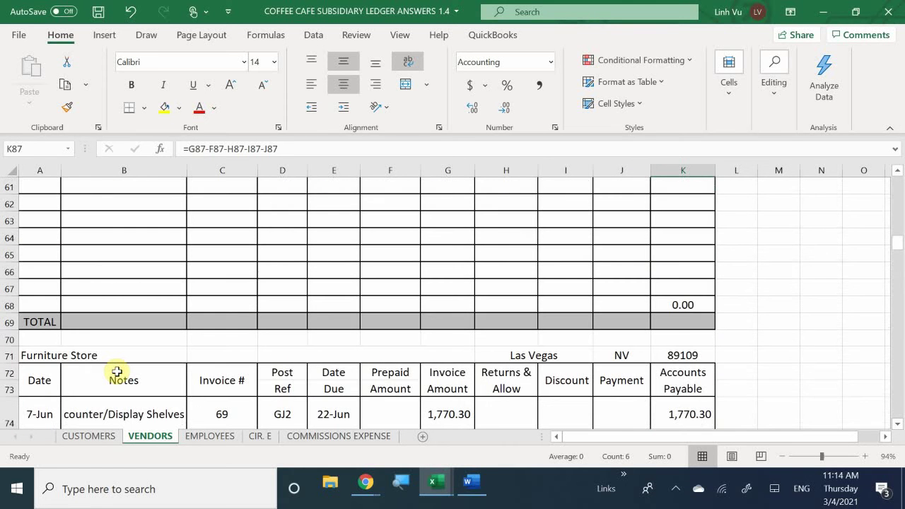
pyautogui.scroll(-2, 117, 371)
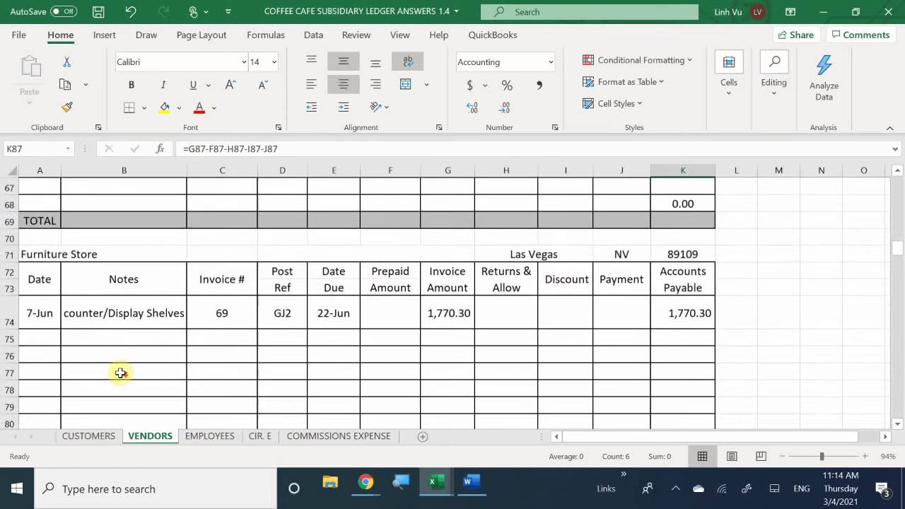
pyautogui.click(41, 338)
pyautogui.write('6')
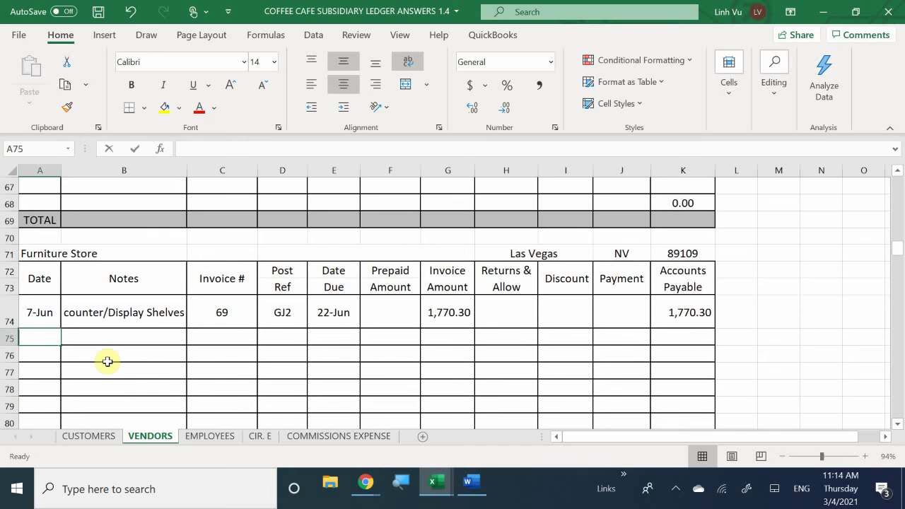
pyautogui.write('/7')
pyautogui.press('Return')
pyautogui.press('Right')
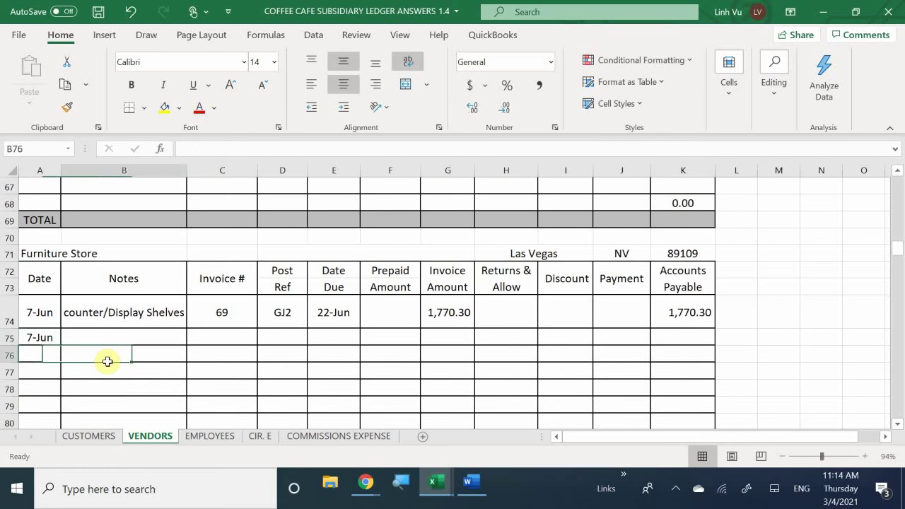
pyautogui.press('Up')
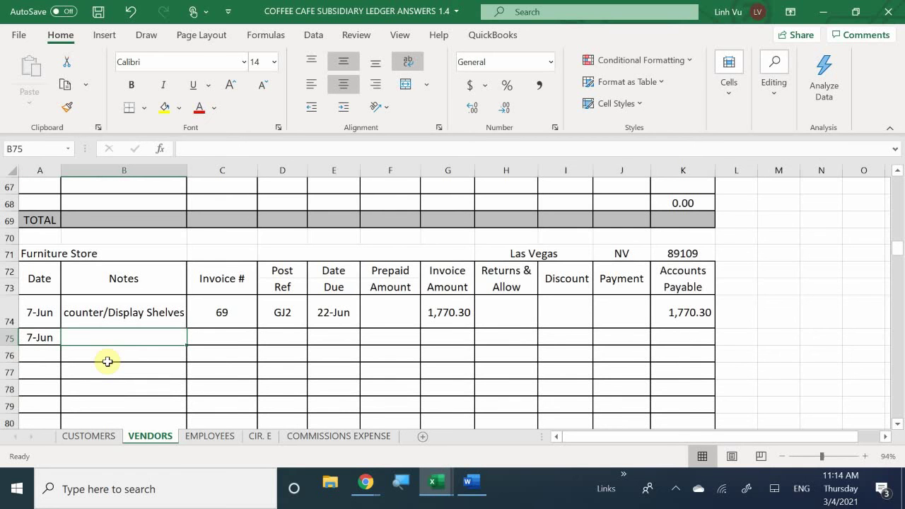
# - Enter the note Desk set, invoice number 71 and post reference GJ2 on the new Furniture Store line
pyautogui.write('D')
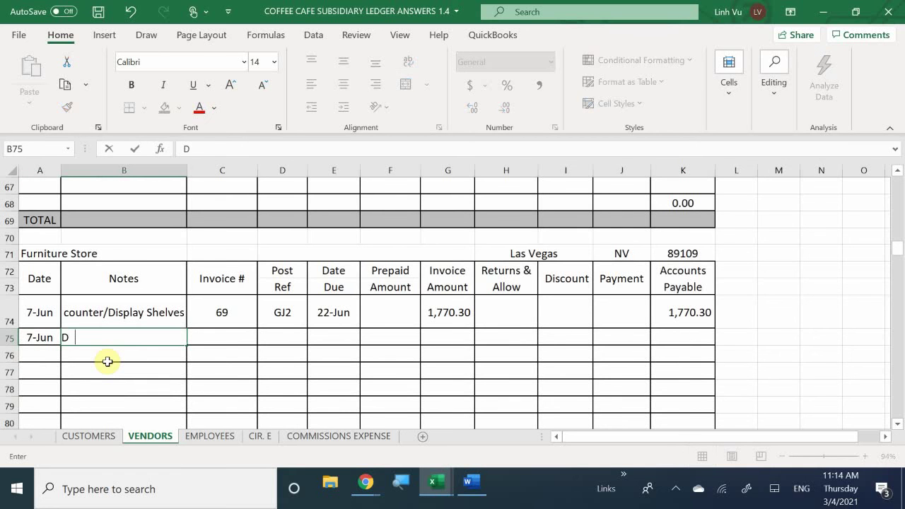
pyautogui.write('esk set')
pyautogui.press('Right')
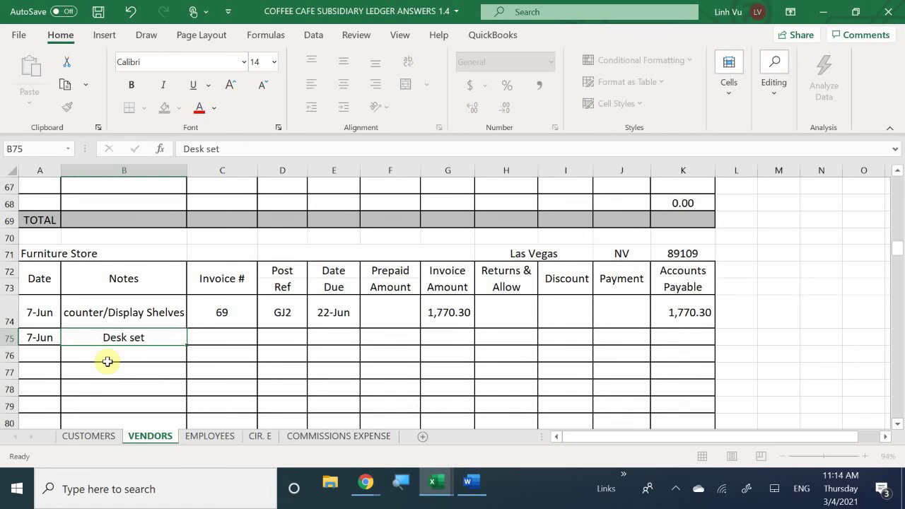
pyautogui.write('71')
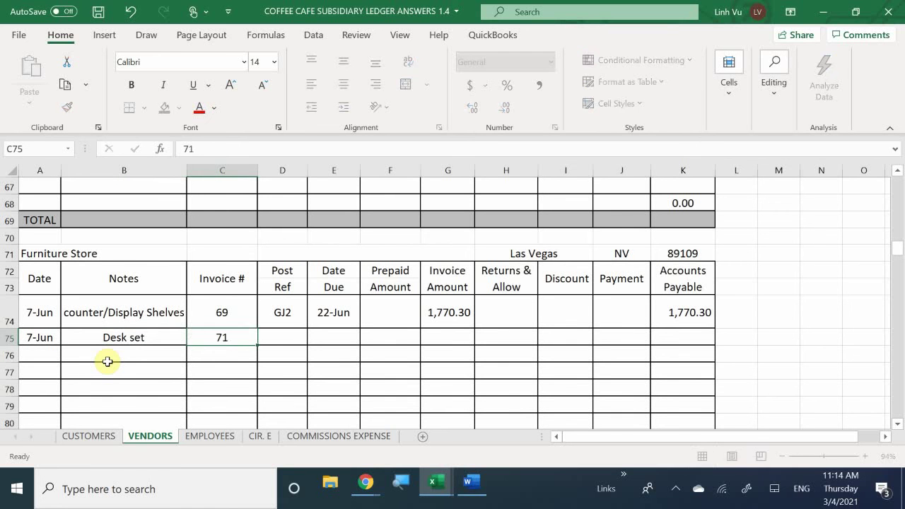
pyautogui.press('Right')
pyautogui.write('GH')
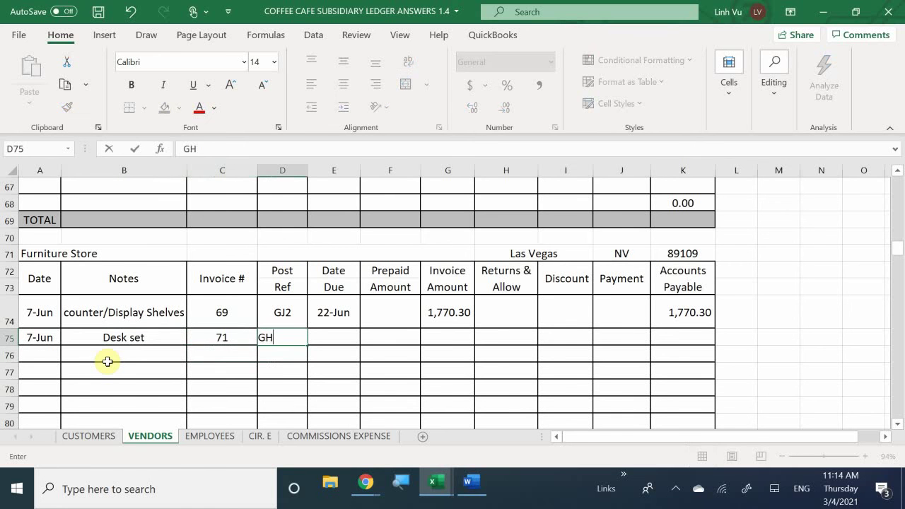
pyautogui.press('BackSpace')
pyautogui.write('J2')
pyautogui.press('Return')
pyautogui.press('Right')
pyautogui.press('Up')
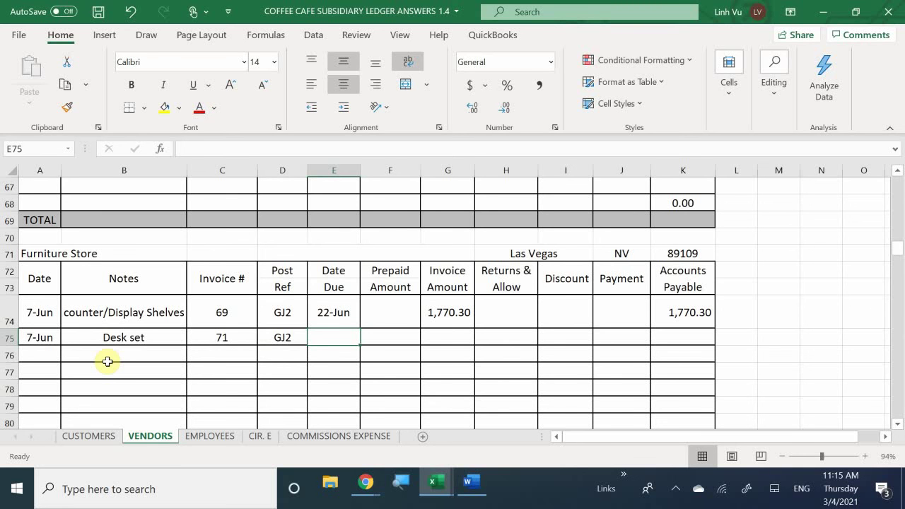
# - Enter due date 7/22 and invoice amount 658.37 on the Desk set line
pyautogui.write('7/22')
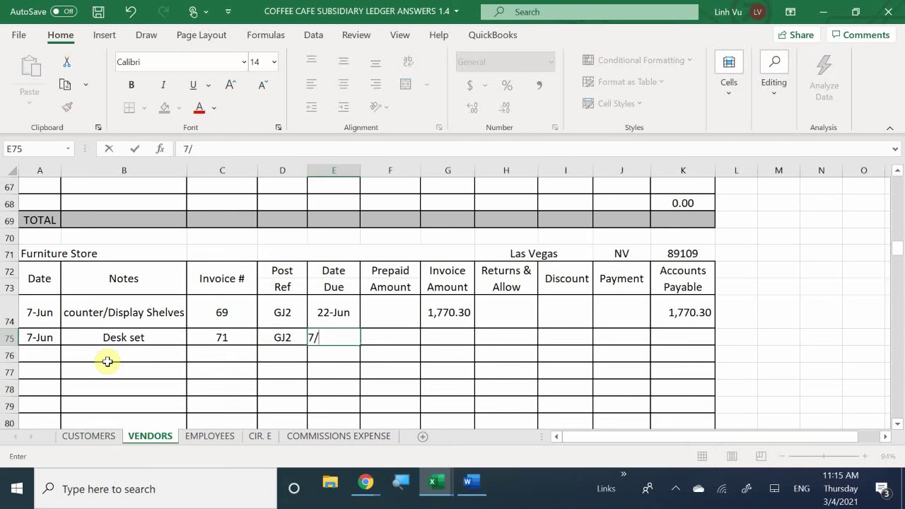
pyautogui.press('Return')
pyautogui.press('Up')
pyautogui.press('Right')
pyautogui.press('Right')
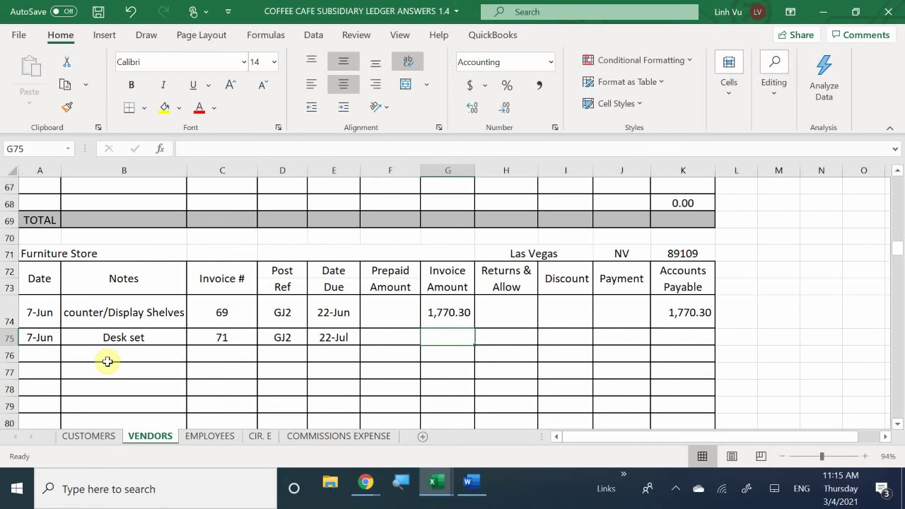
pyautogui.write('658.')
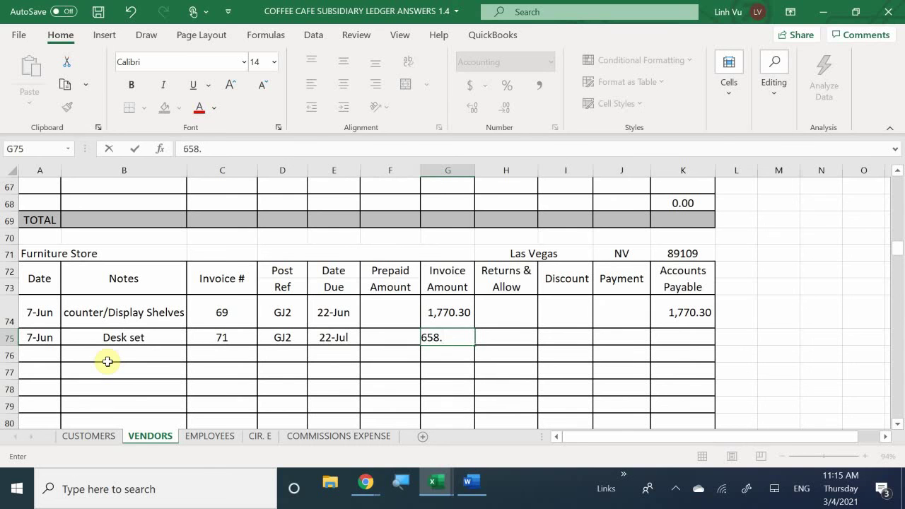
pyautogui.write('37')
pyautogui.press('Return')
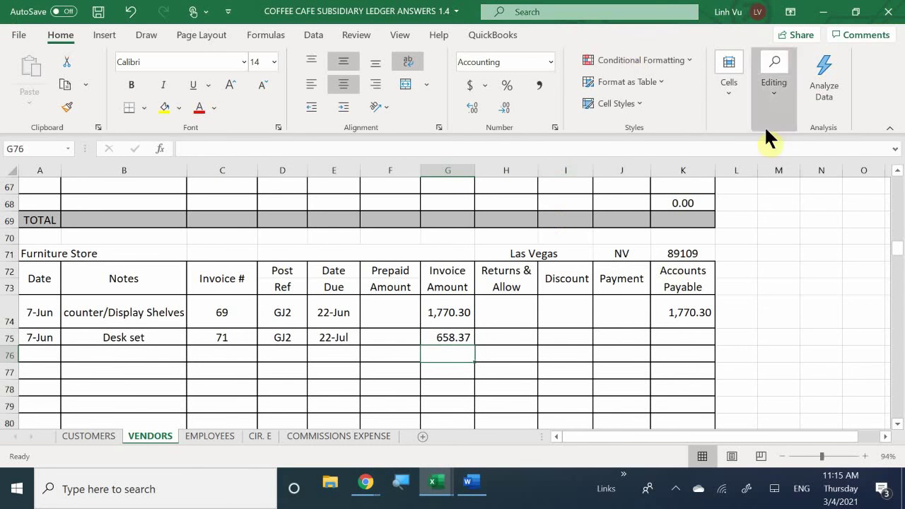
# - Fill the Accounts Payable formula from K74 down through K81 in the Furniture Store account
pyautogui.click(683, 308)
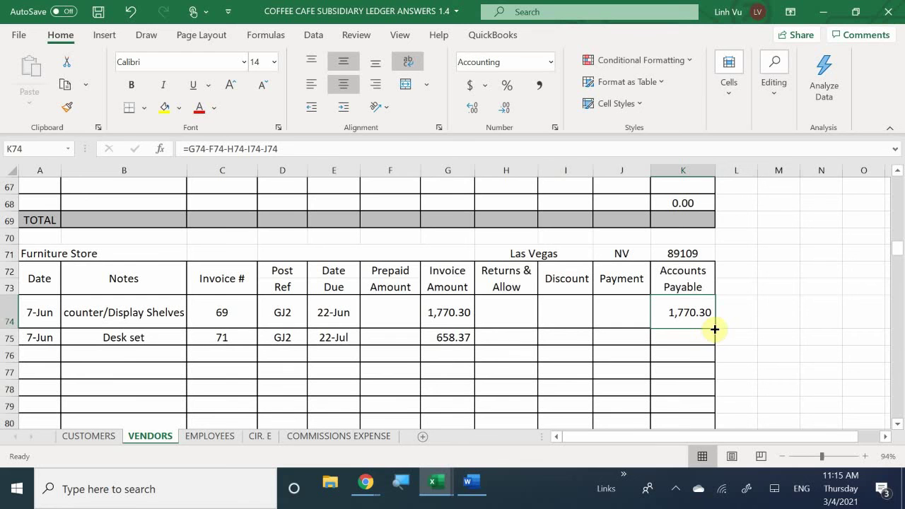
pyautogui.moveTo(715, 329); pyautogui.dragTo(714, 357)
pyautogui.scroll(2, 737, 309)
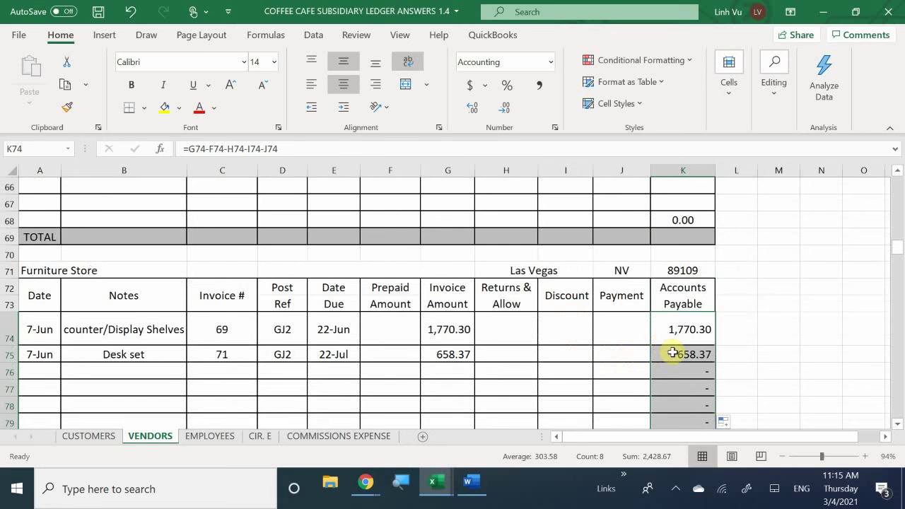
pyautogui.scroll(-2, 691, 339)
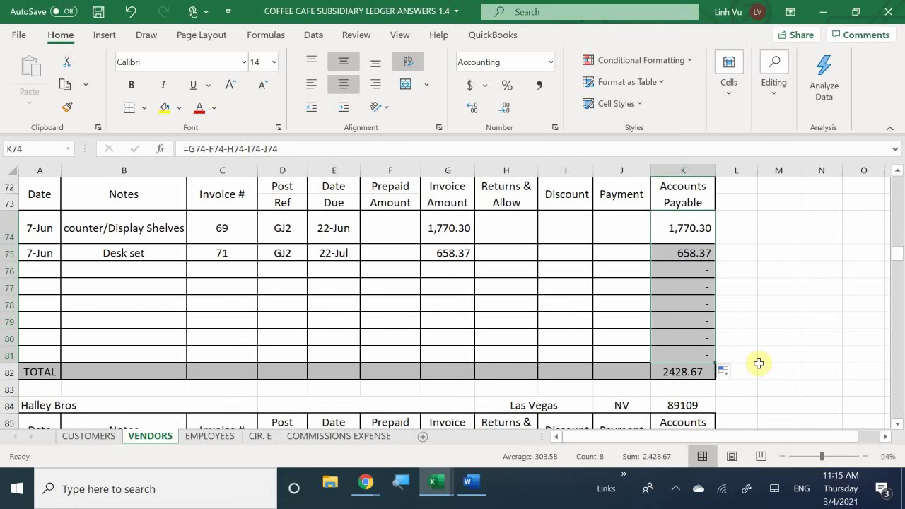
# - Bring the general journal workbook forward, and in the Word assignment document read the instructions that follow the invoice #71 entry
pyautogui.click(435, 485)
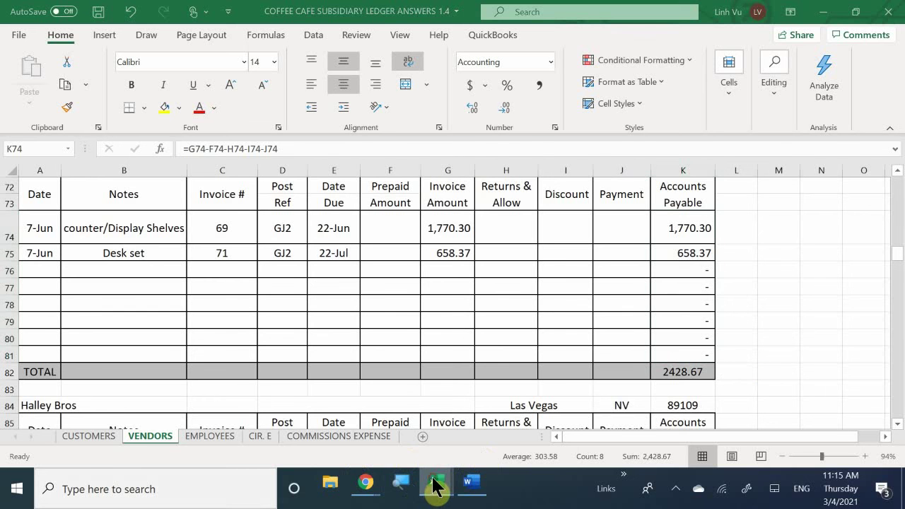
pyautogui.click(306, 431)
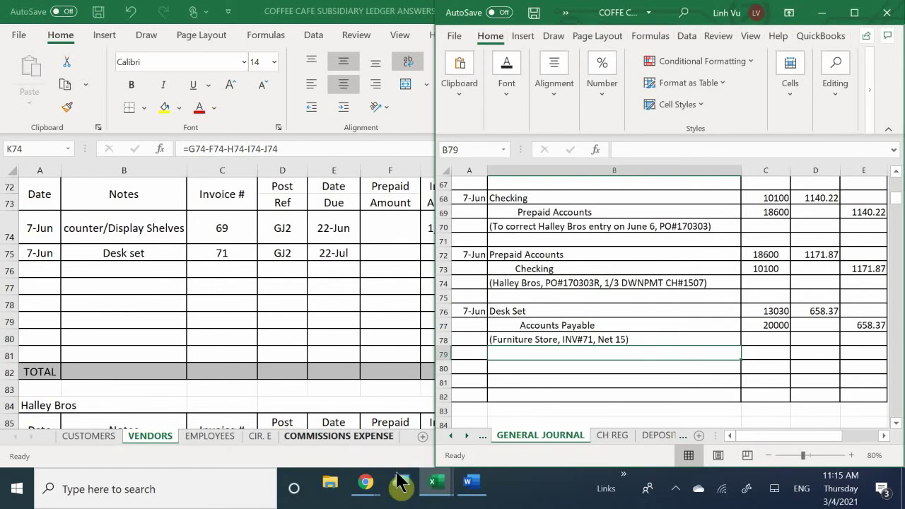
pyautogui.click(466, 485)
pyautogui.scroll(-1, 384, 291)
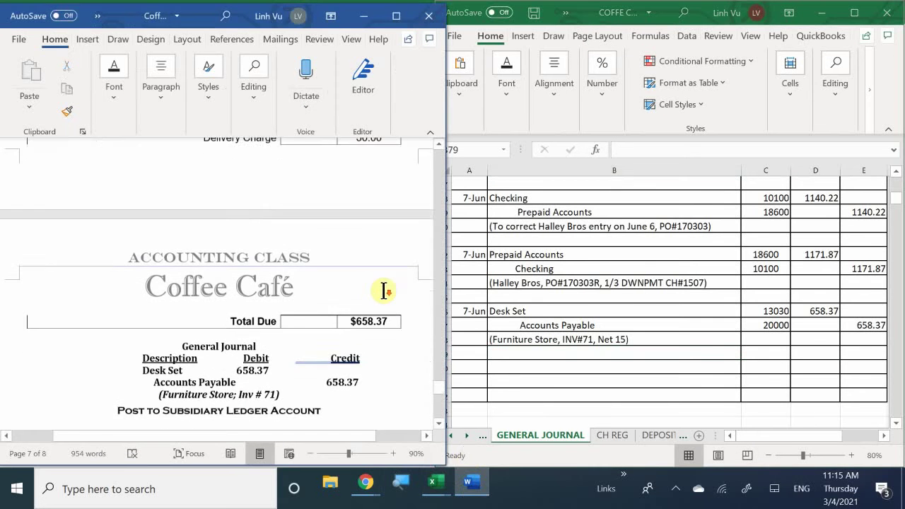
pyautogui.scroll(-3, 384, 290)
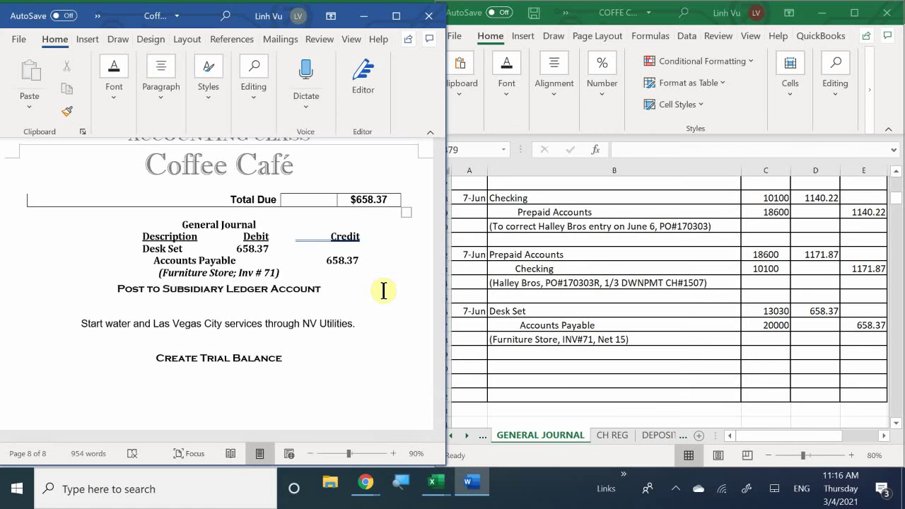
pyautogui.scroll(-2, 383, 290)
pyautogui.scroll(3, 383, 290)
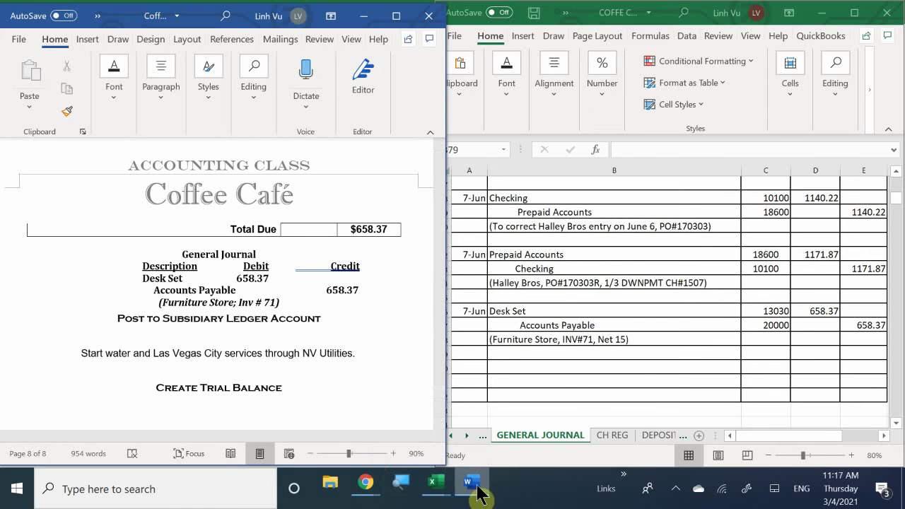
# - Switch to the Coffee Cafe financial workbook and look over the trial balance template on the TB 1 sheet
pyautogui.moveTo(436, 485)
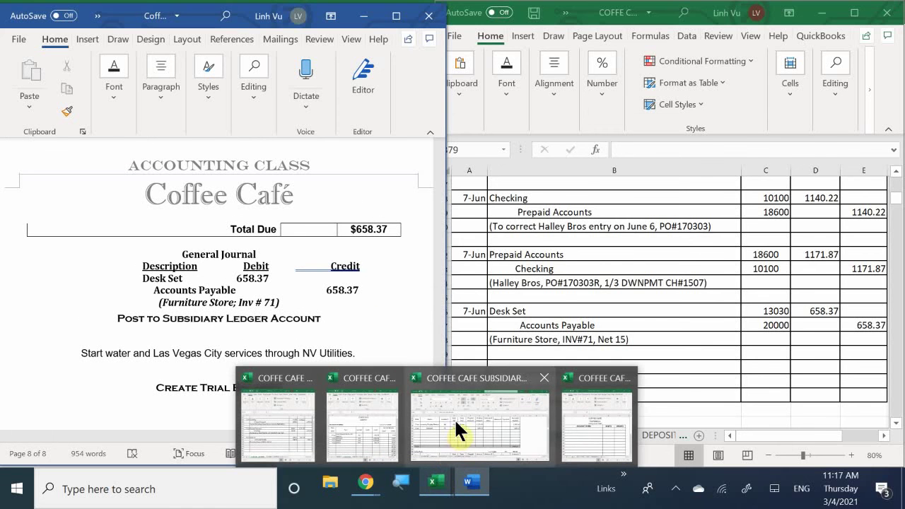
pyautogui.click(592, 414)
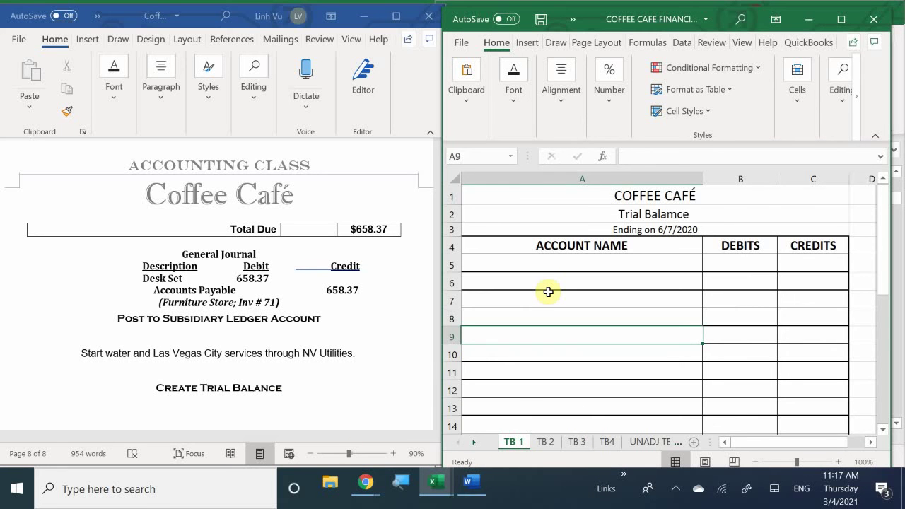
pyautogui.scroll(-7, 548, 291)
pyautogui.scroll(5, 548, 291)
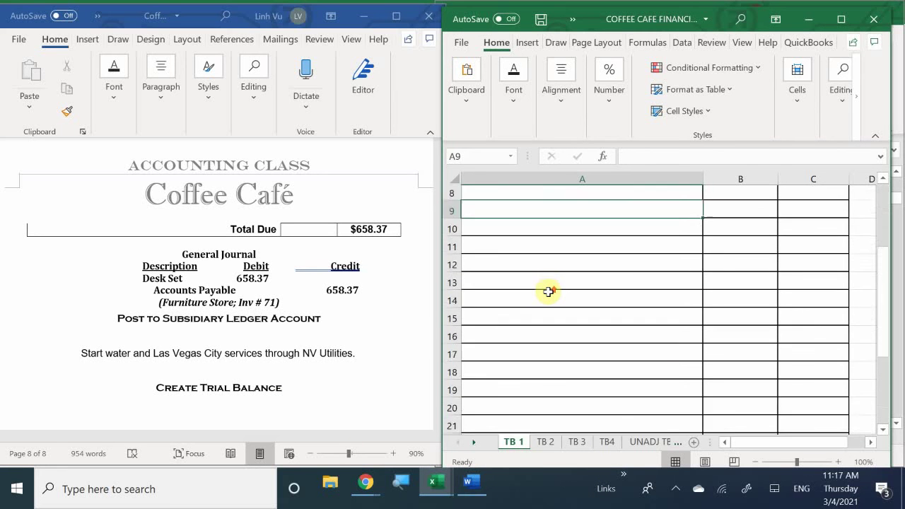
pyautogui.scroll(3, 548, 291)
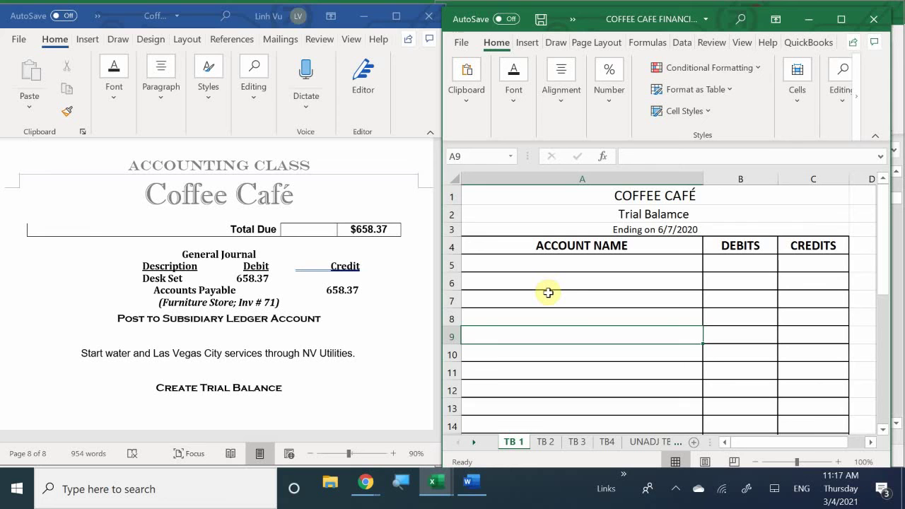
pyautogui.scroll(-1, 548, 292)
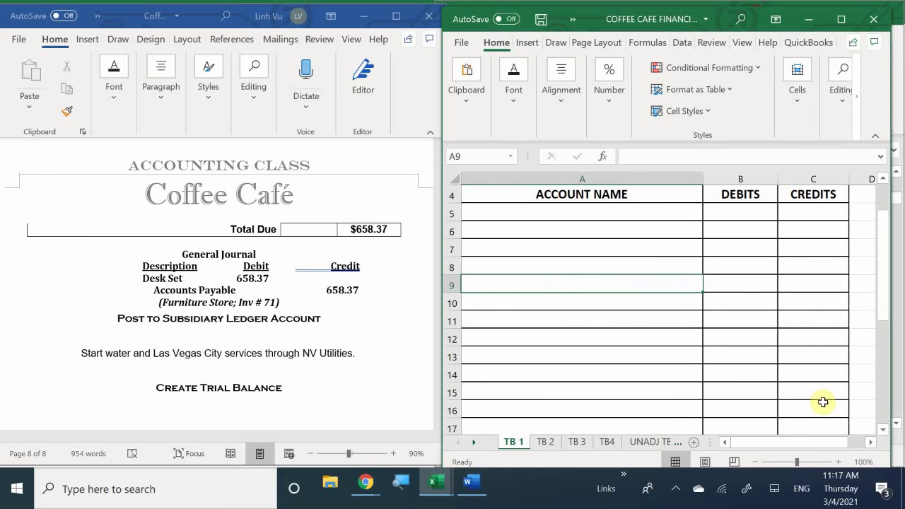
pyautogui.scroll(1, 823, 402)
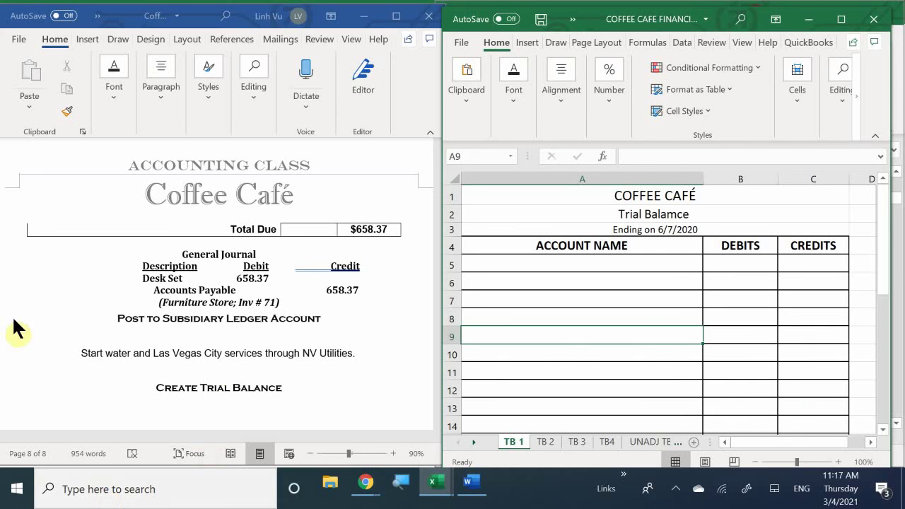
# - Check the rest of the assignment document for anything after the Create Trial Balance instruction
pyautogui.click(299, 390)
pyautogui.scroll(-10, 298, 389)
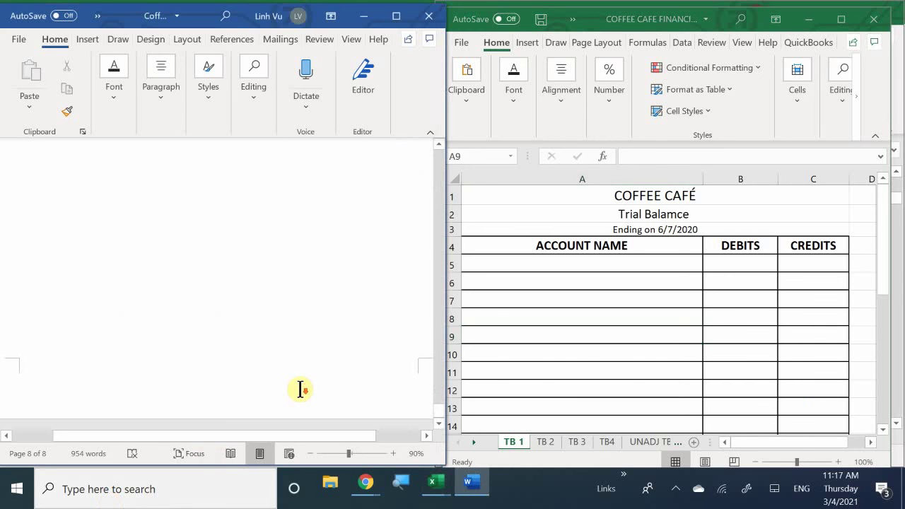
pyautogui.scroll(10, 298, 391)
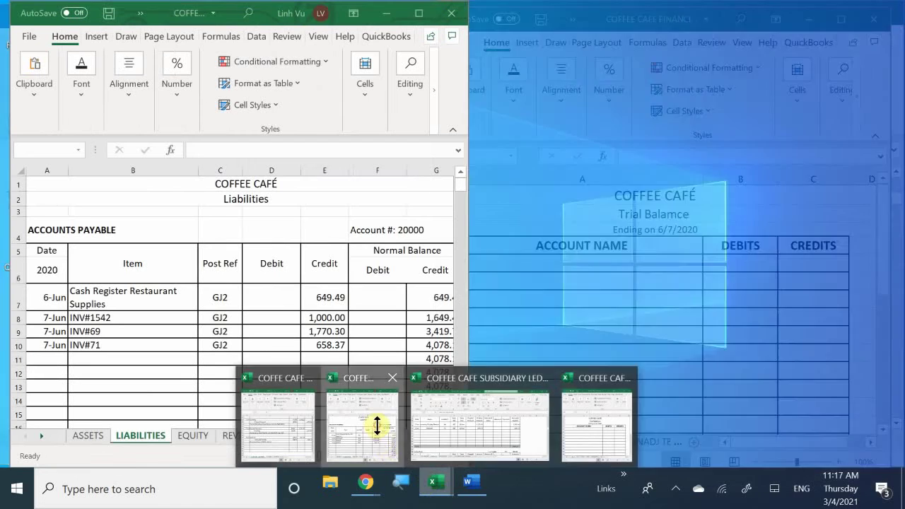
# - Bring the general ledger workbook forward beside the TB 1 trial balance and go to the start of its ASSETS sheet
pyautogui.click(376, 423)
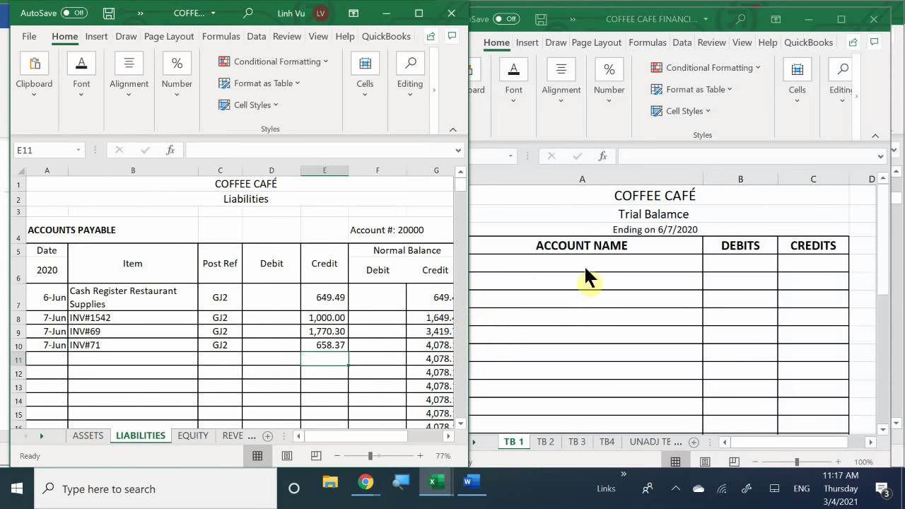
pyautogui.click(589, 310)
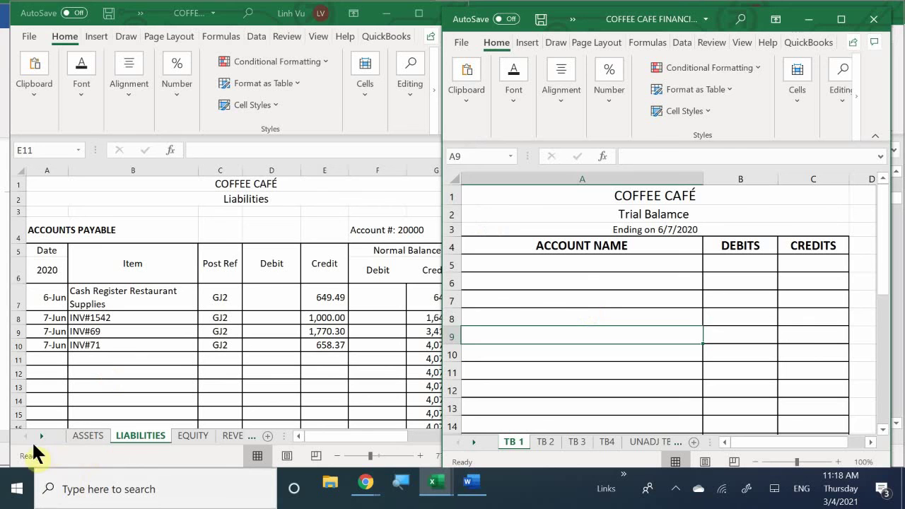
pyautogui.click(85, 441)
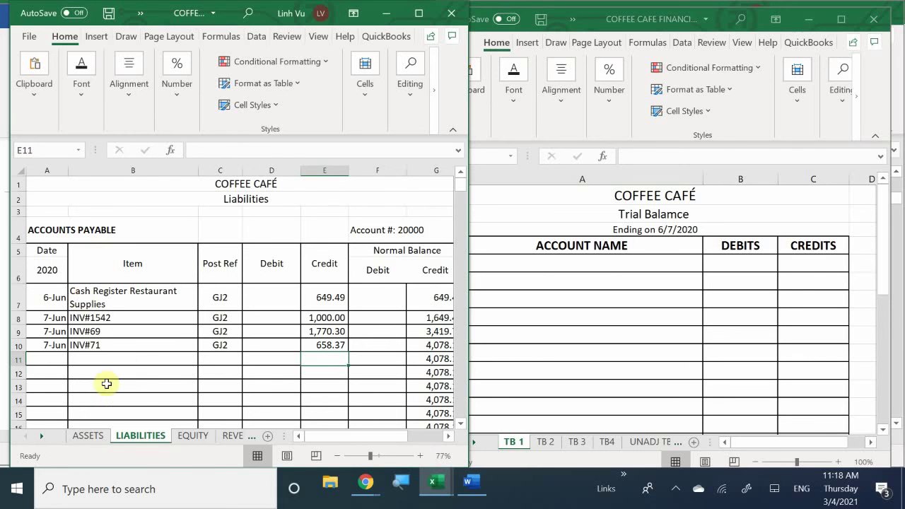
pyautogui.click(86, 435)
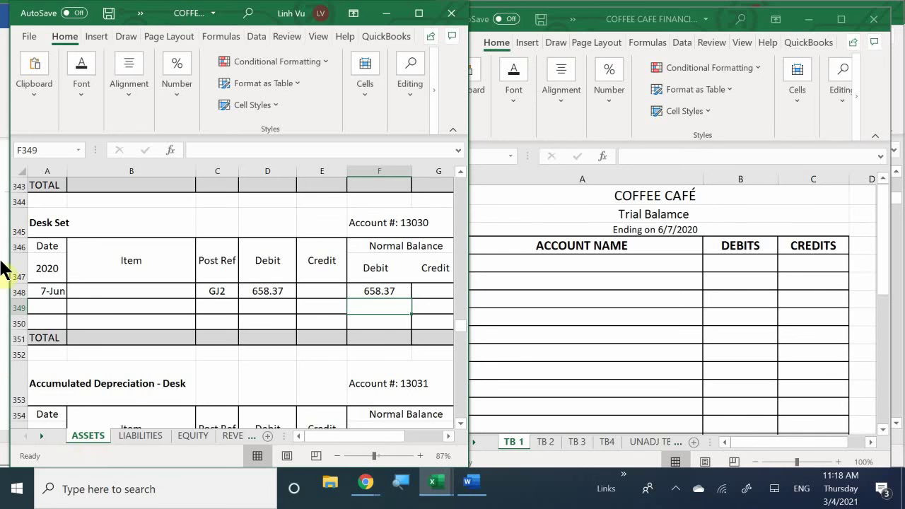
pyautogui.click(97, 359)
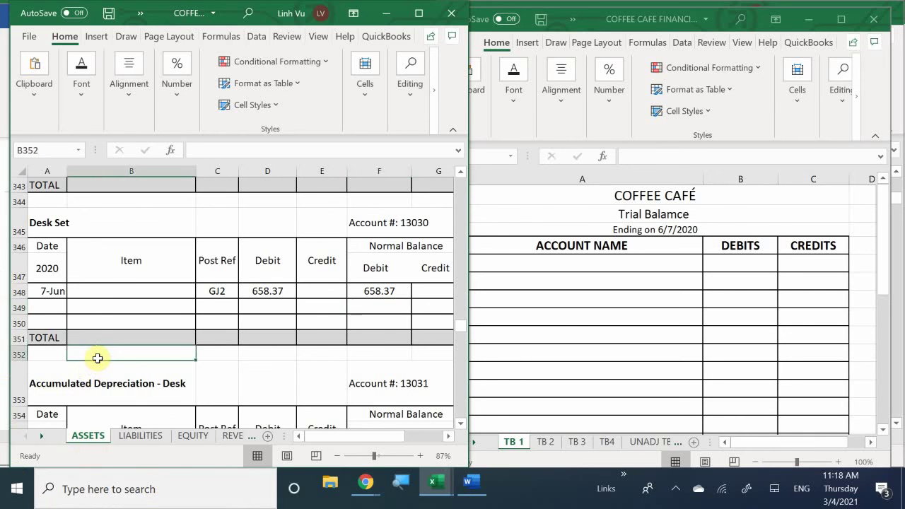
pyautogui.scroll(20, 98, 359)
pyautogui.scroll(20, 97, 359)
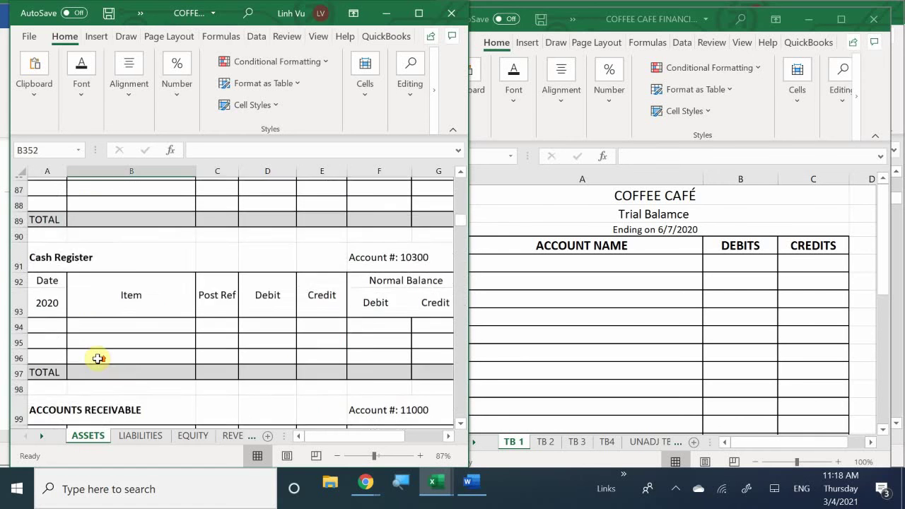
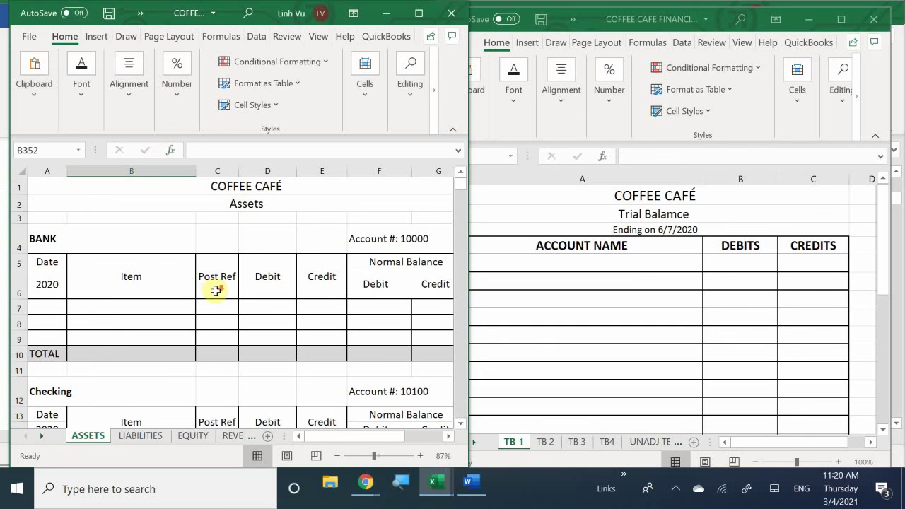
# - Look over the asset accounts from Bank down to Accounts Receivable in the general ledger, and return to the start of the sheet
pyautogui.scroll(-9, 224, 296)
pyautogui.scroll(-20, 223, 295)
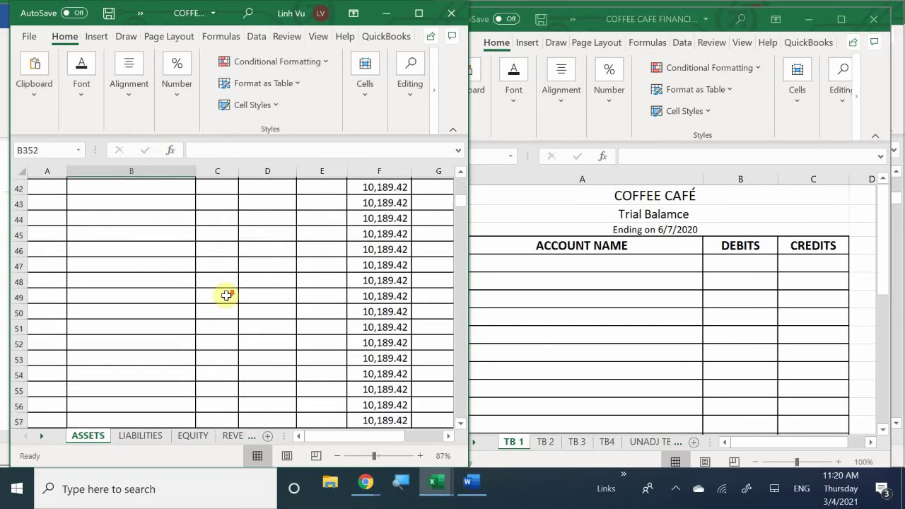
pyautogui.scroll(-2, 227, 296)
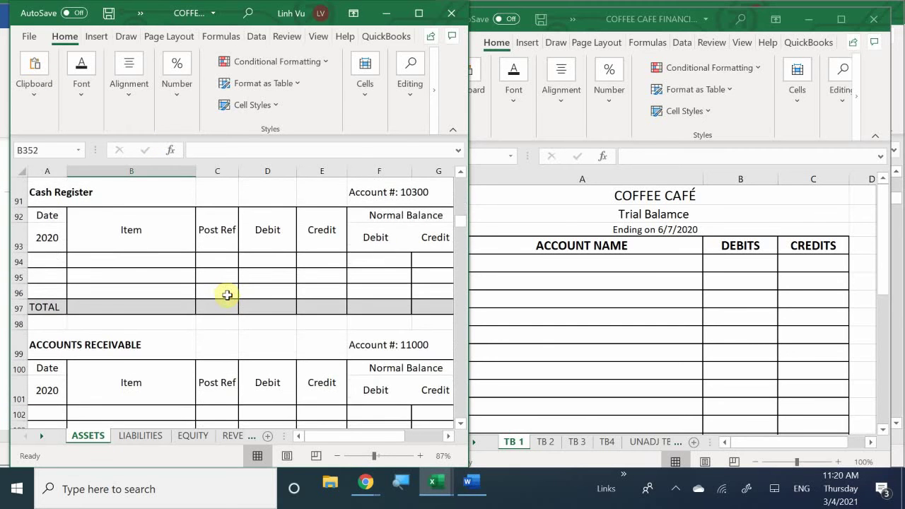
pyautogui.scroll(20, 226, 296)
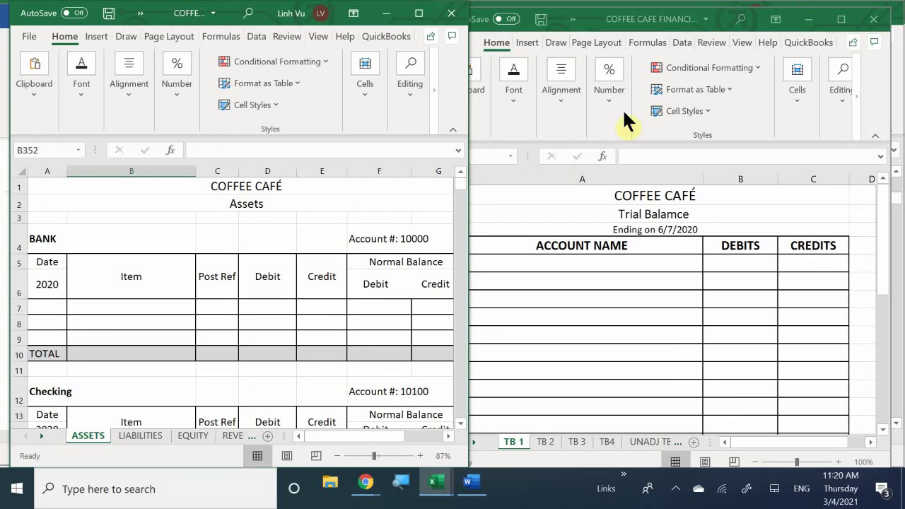
# - Select the first account name cell, A5, on the TB 1 sheet and bring the ledger's Checking account into view
pyautogui.click(530, 261)
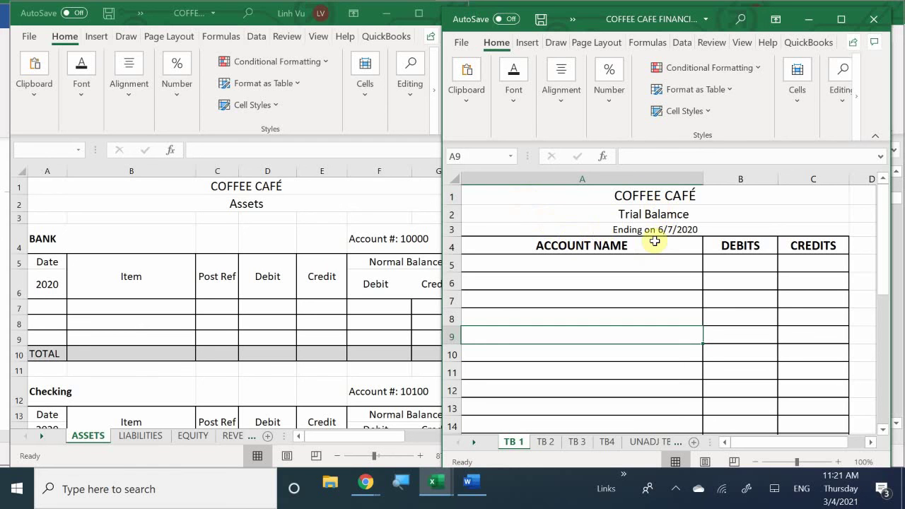
pyautogui.click(491, 270)
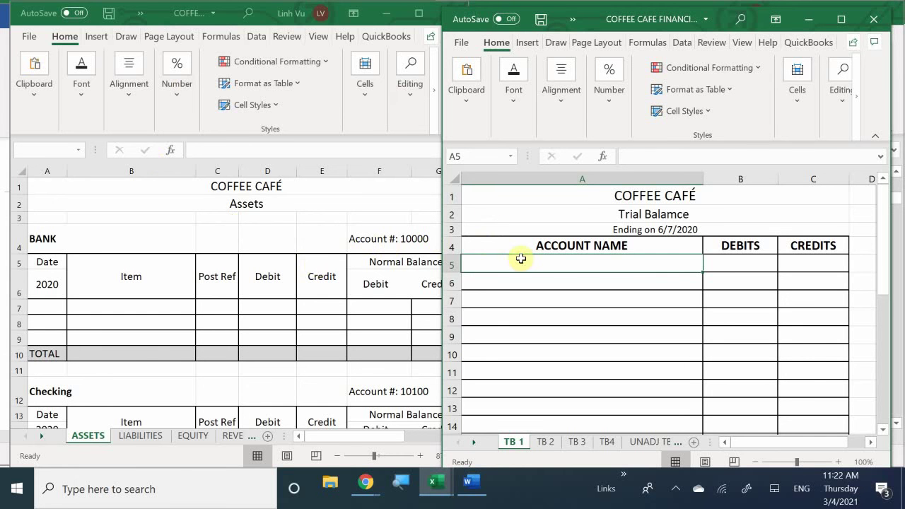
pyautogui.click(309, 325)
pyautogui.scroll(-4, 310, 325)
pyautogui.scroll(1, 310, 326)
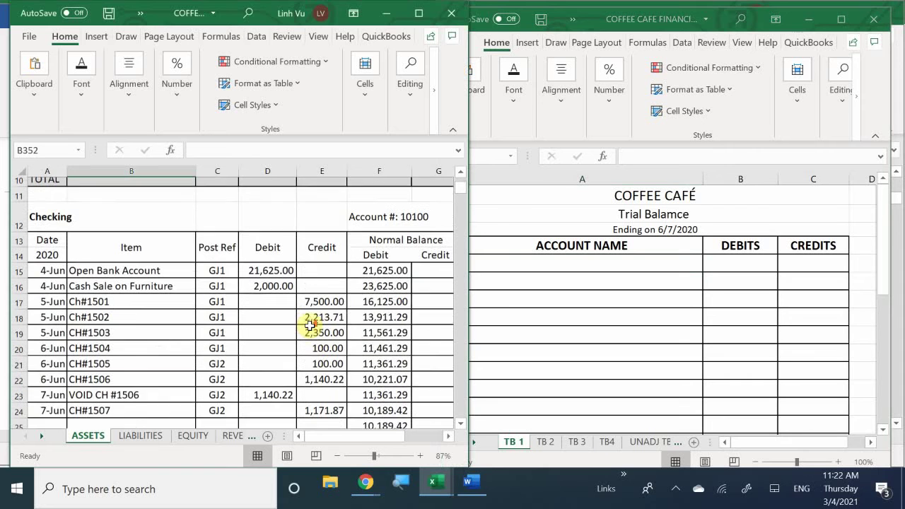
pyautogui.click(505, 261)
pyautogui.write('C')
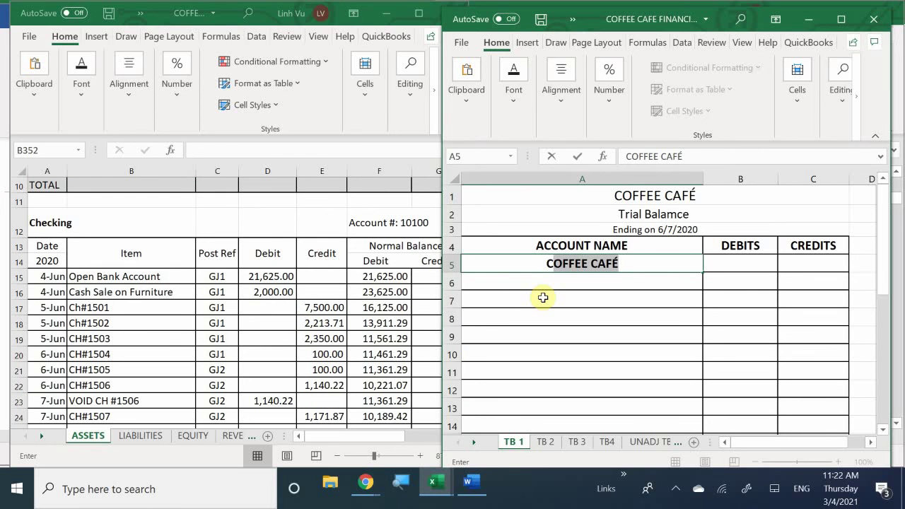
pyautogui.press('BackSpace')
pyautogui.press('BackSpace')
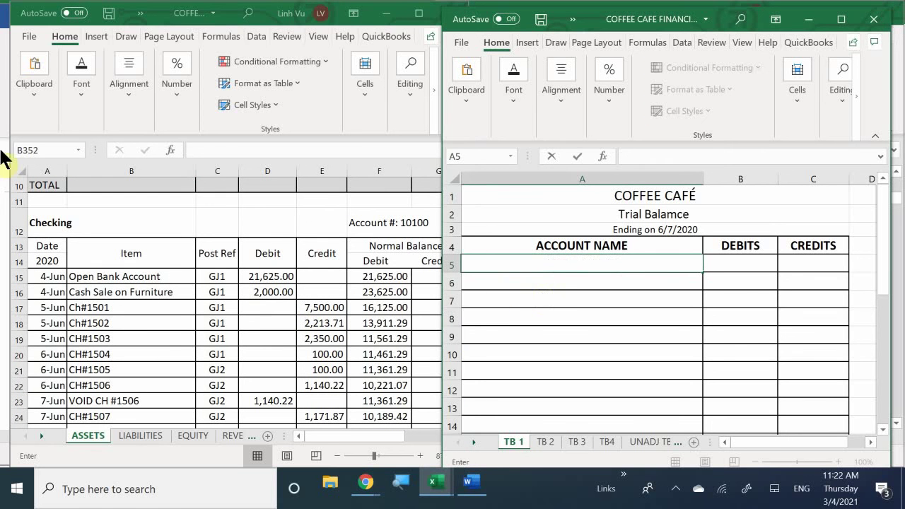
pyautogui.click(535, 262)
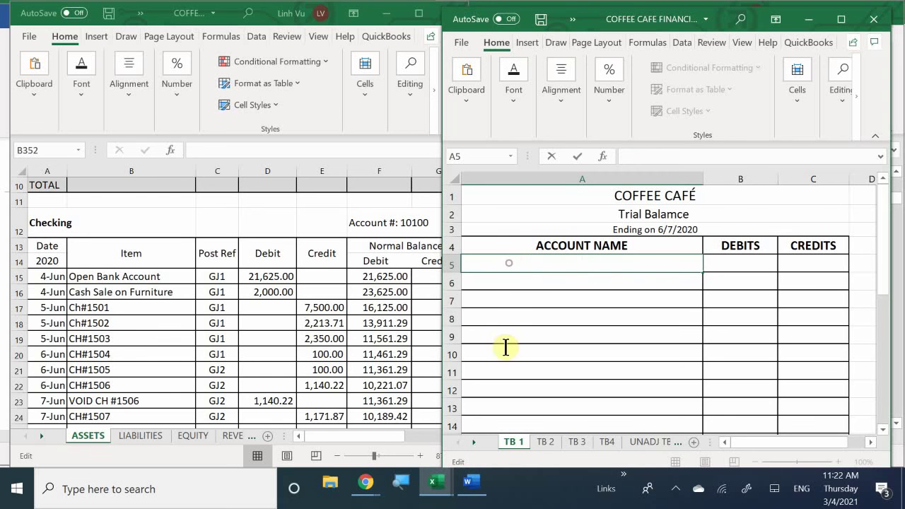
pyautogui.press('Return')
# - Left-align the account name cells A5 to A27 on the TB 1 sheet
pyautogui.moveTo(524, 268); pyautogui.dragTo(510, 355)
pyautogui.click(561, 133)
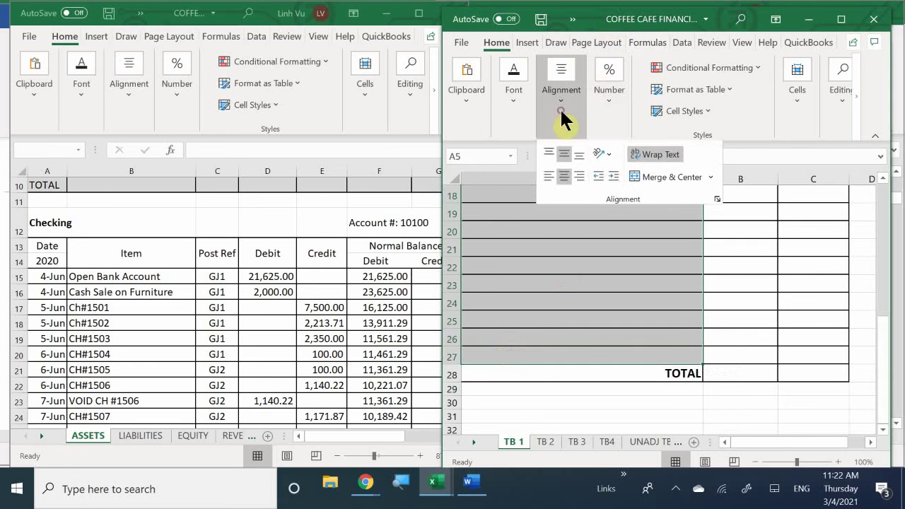
pyautogui.click(548, 179)
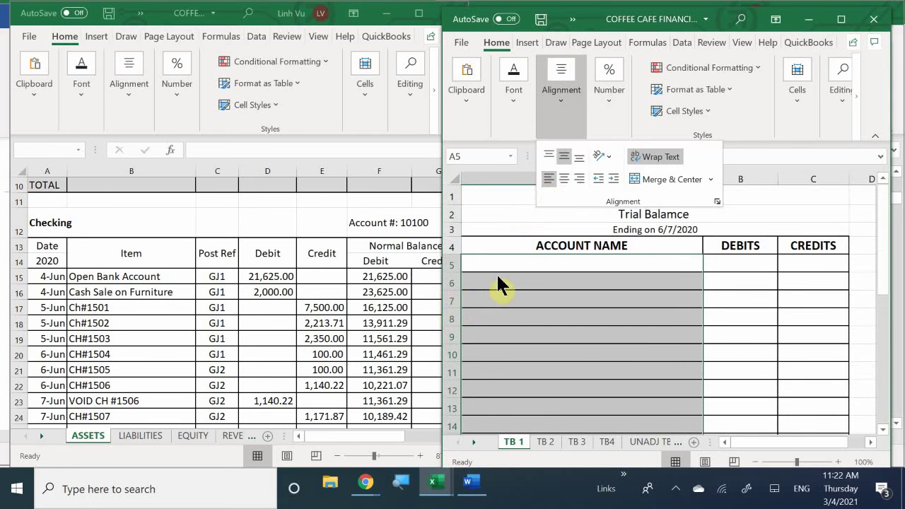
pyautogui.click(508, 275)
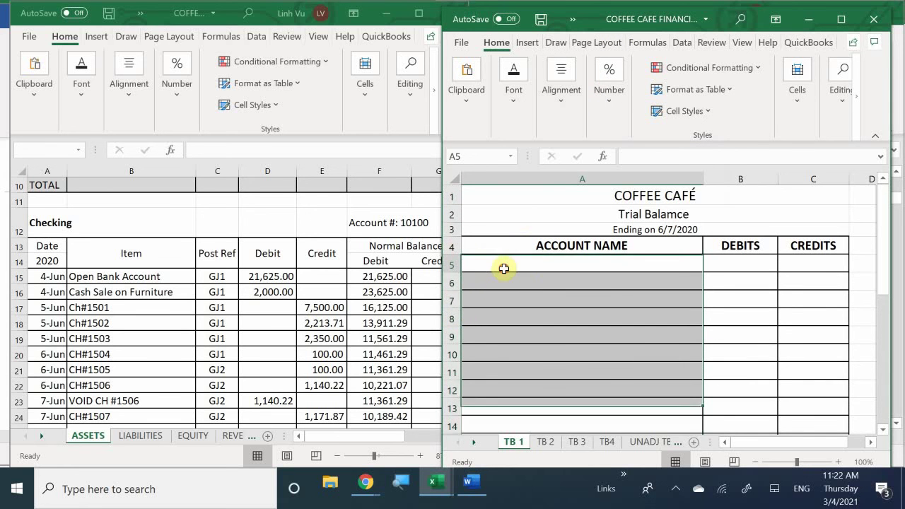
# - Enter Checking as the first account name in A5 of the trial balance
pyautogui.click(501, 266)
pyautogui.write('c')
pyautogui.press('BackSpace')
pyautogui.press('BackSpace')
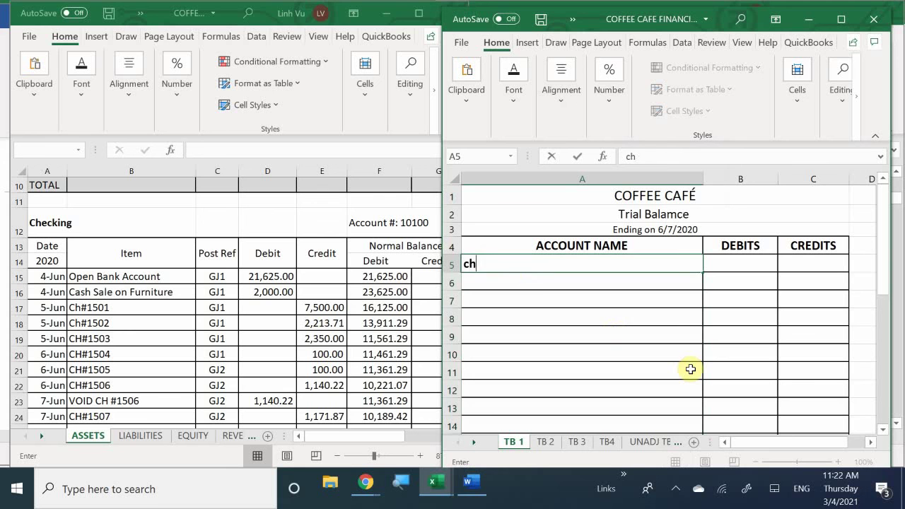
pyautogui.write('C')
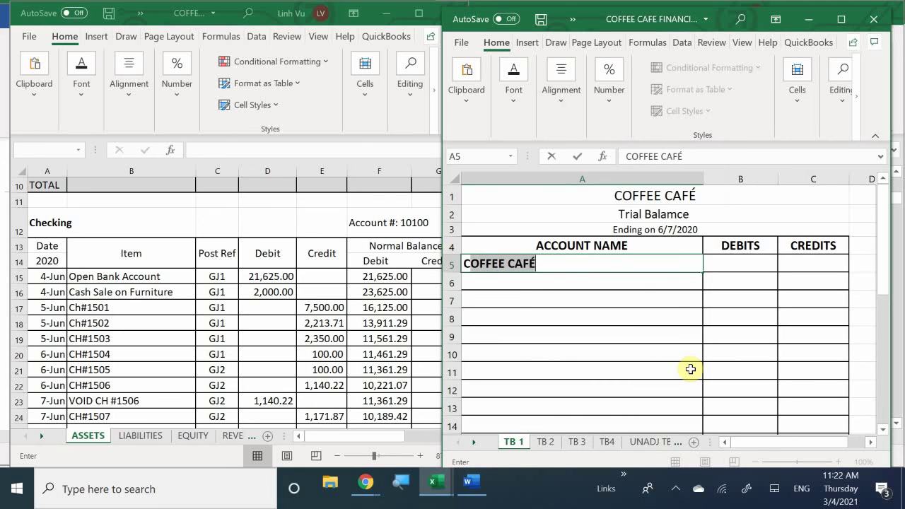
pyautogui.write('hecking')
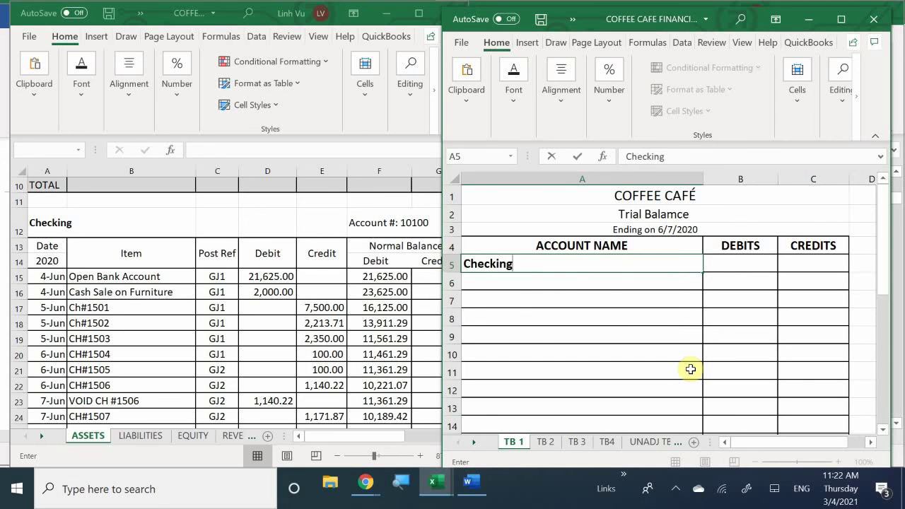
pyautogui.press('Tab')
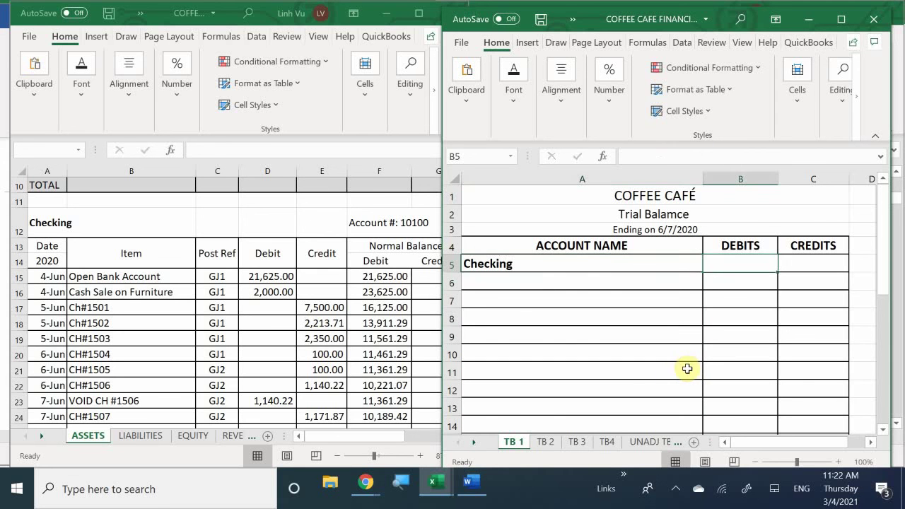
# - Examine the running balance after the last posted entry of the Checking account in the general ledger
pyautogui.click(170, 347)
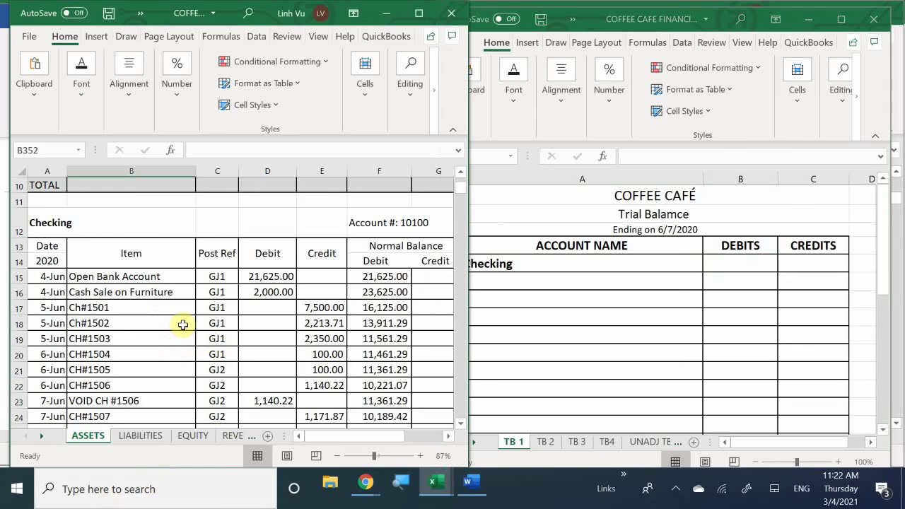
pyautogui.scroll(-1, 169, 325)
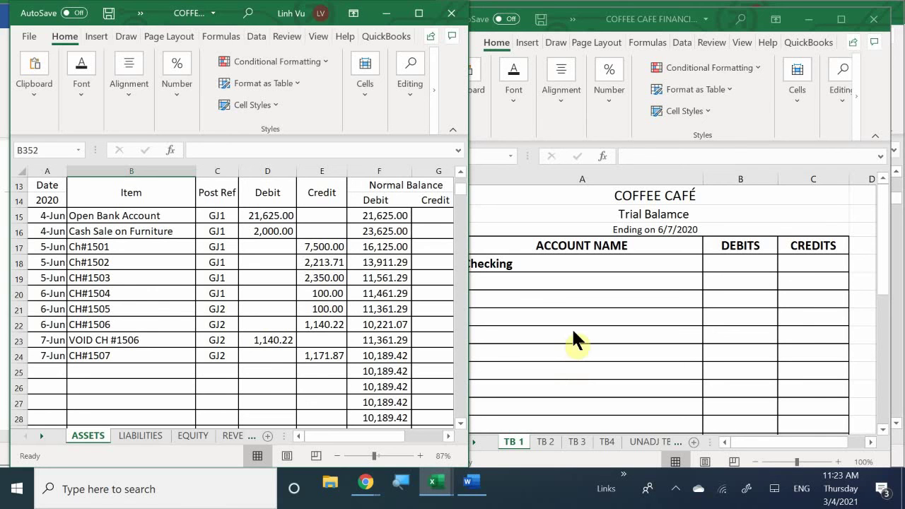
# - Enter 10189.42 as the debit balance for Checking in cell B5 of the trial balance
pyautogui.click(732, 263)
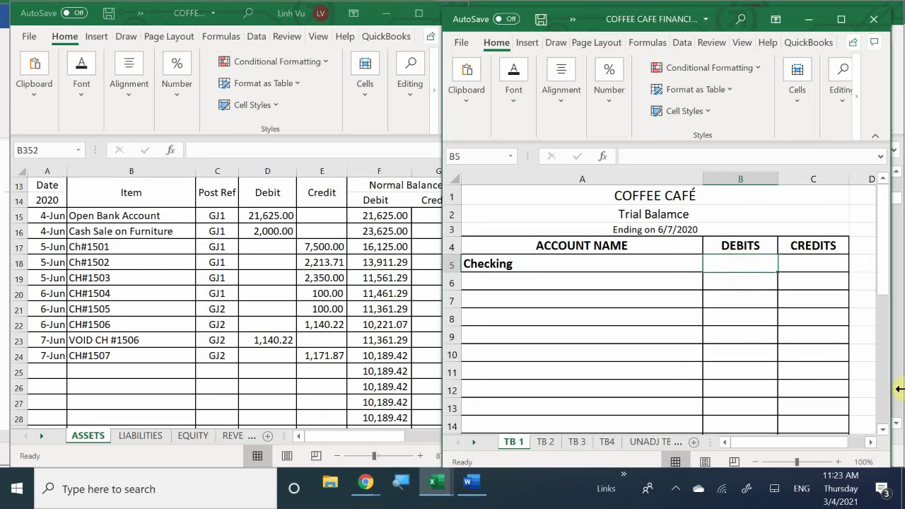
pyautogui.write('10')
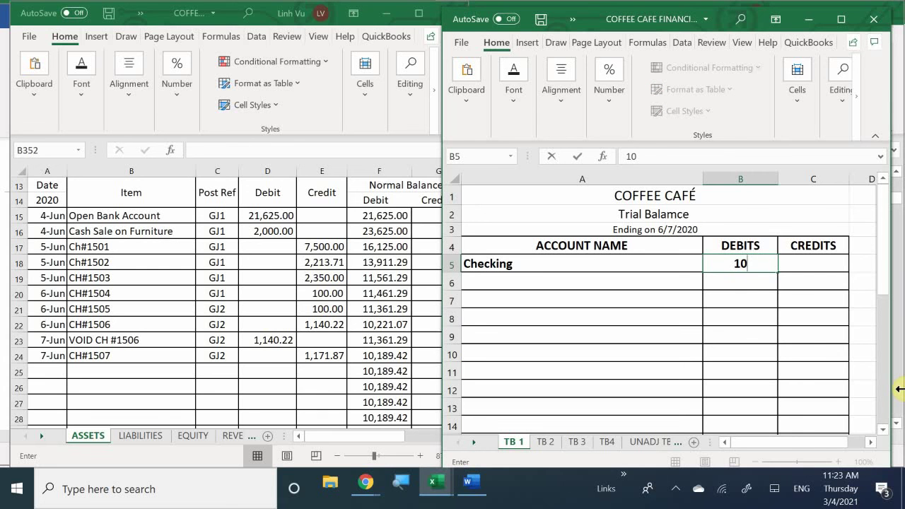
pyautogui.write('189.4')
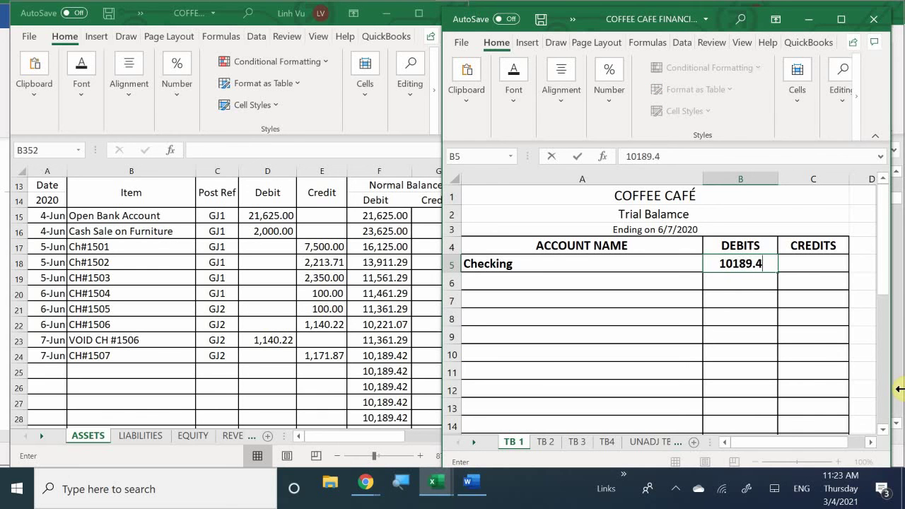
pyautogui.write('2')
pyautogui.press('Return')
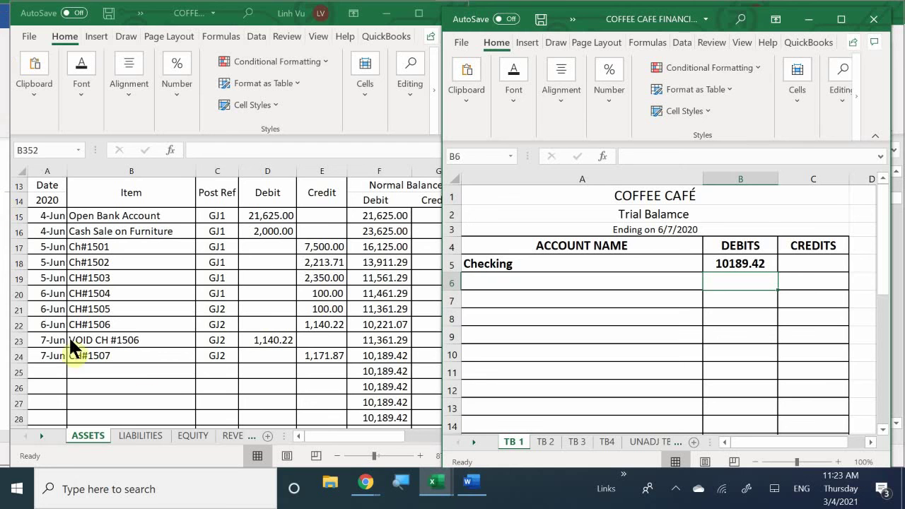
# - Review the cash, receivable and supplies accounts in the ASSETS ledger, from below Checking through Office Supplies, for ending balances
pyautogui.click(217, 266)
pyautogui.scroll(-9, 283, 290)
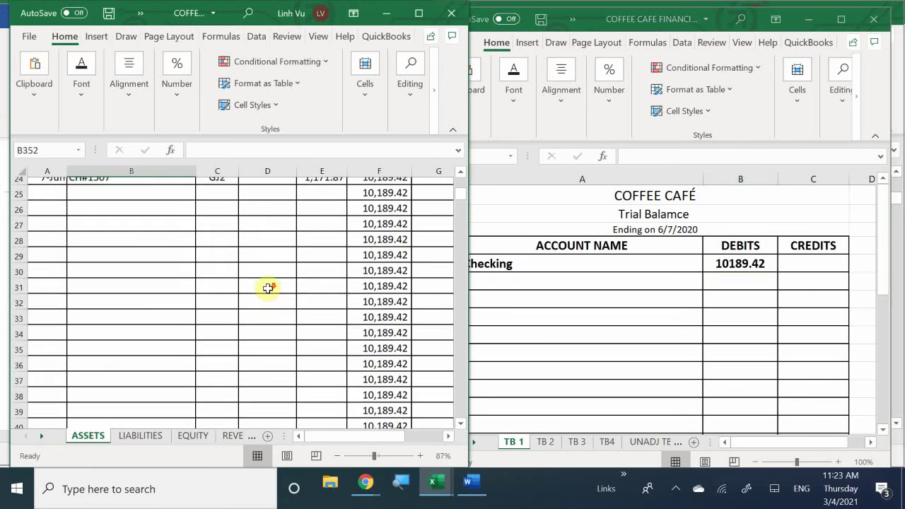
pyautogui.scroll(-15, 283, 290)
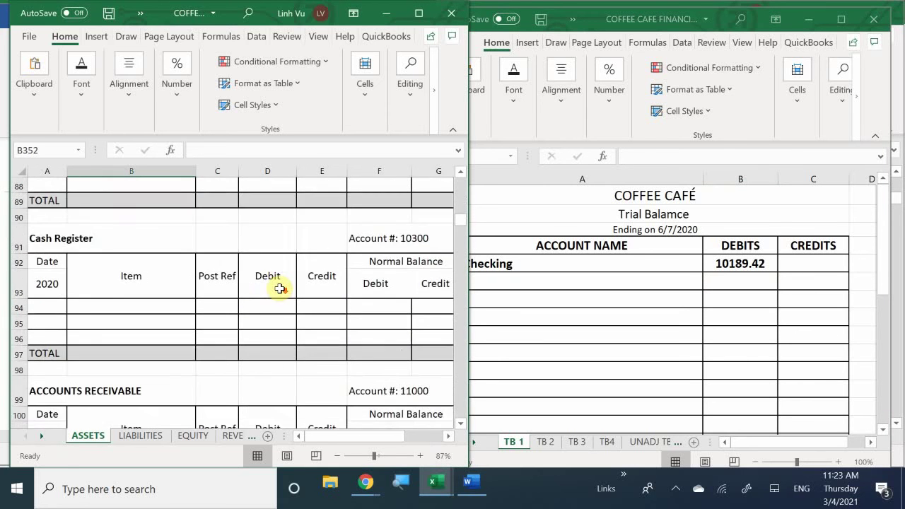
pyautogui.scroll(2, 280, 289)
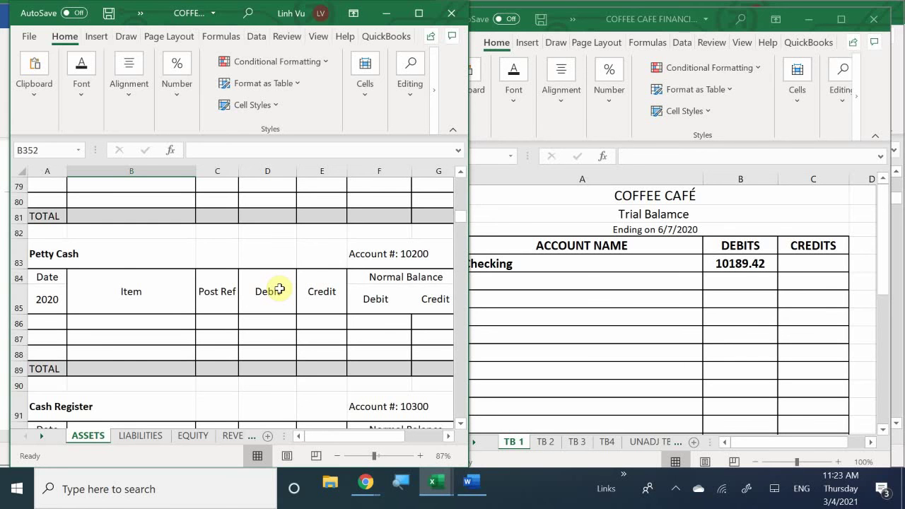
pyautogui.scroll(-3, 280, 289)
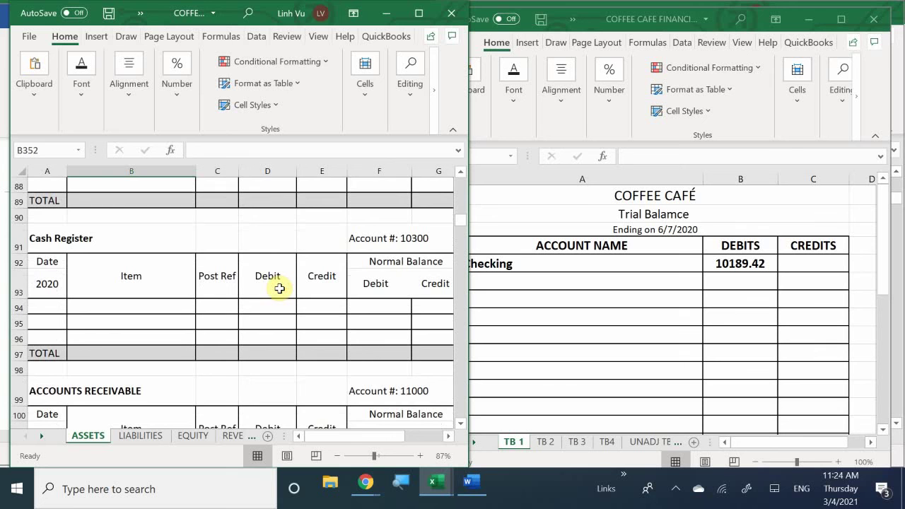
pyautogui.scroll(-4, 280, 288)
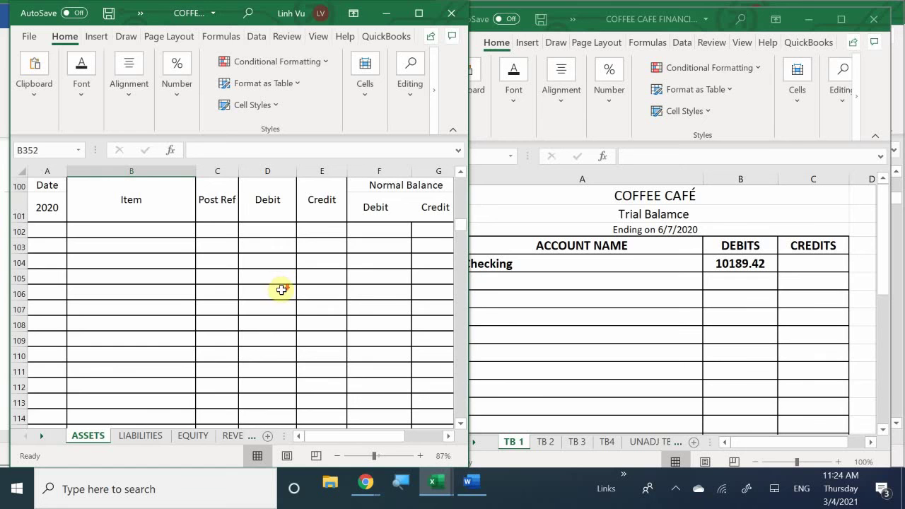
pyautogui.scroll(-6, 280, 289)
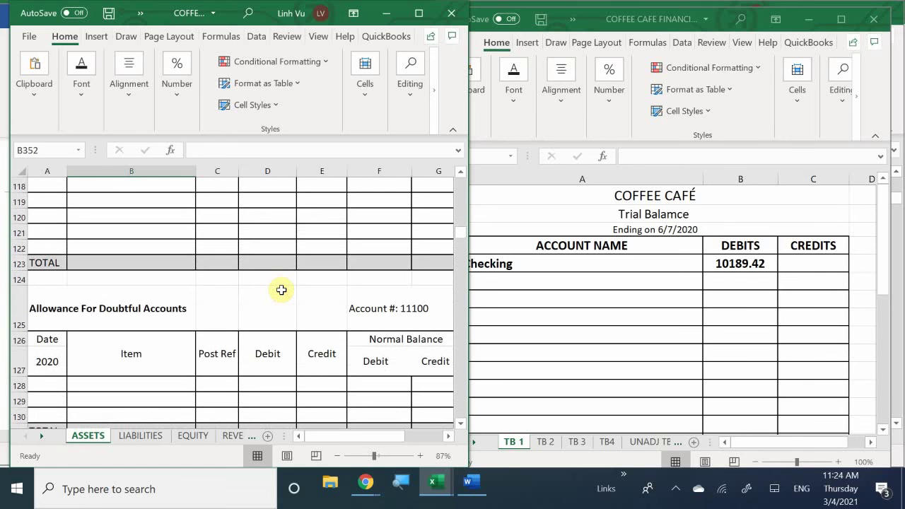
pyautogui.scroll(-3, 281, 290)
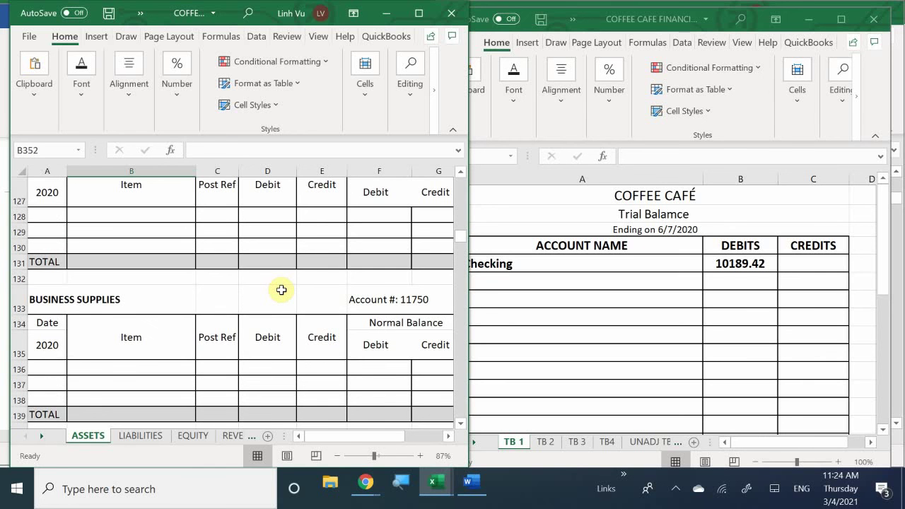
pyautogui.scroll(-2, 281, 290)
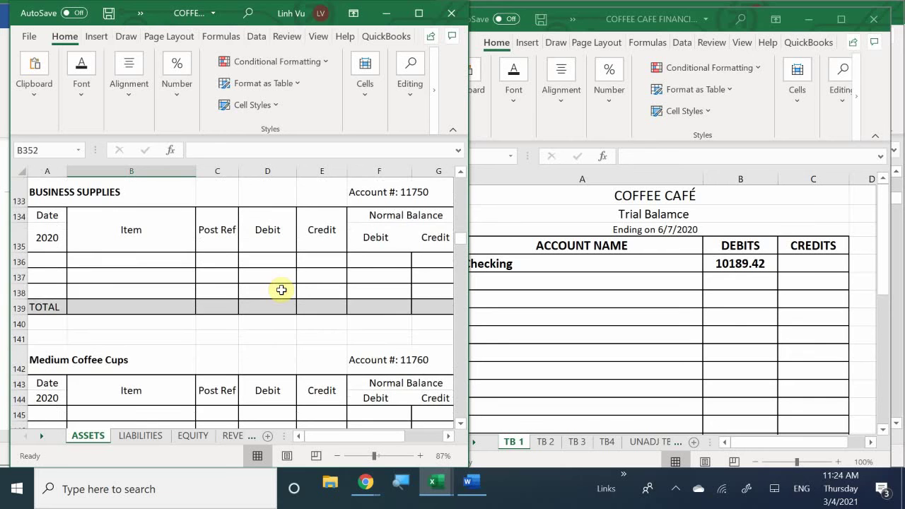
pyautogui.scroll(-5, 280, 289)
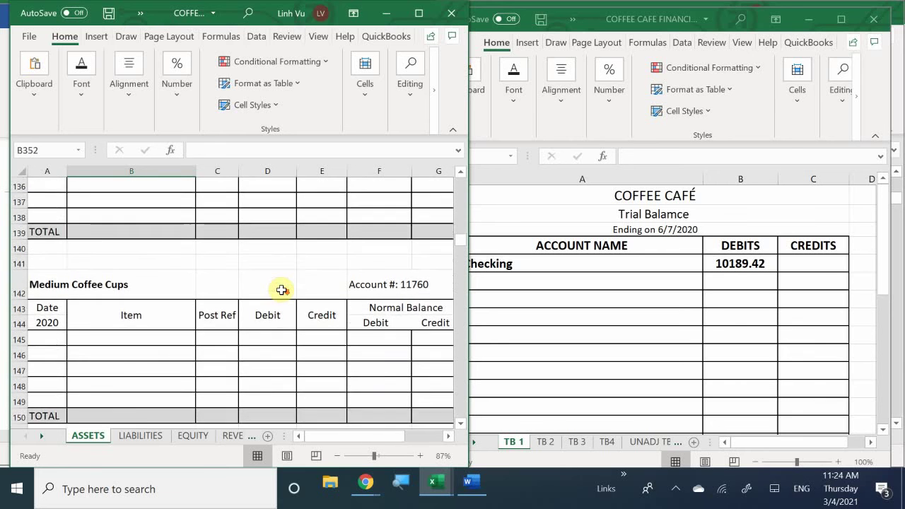
pyautogui.scroll(-6, 281, 290)
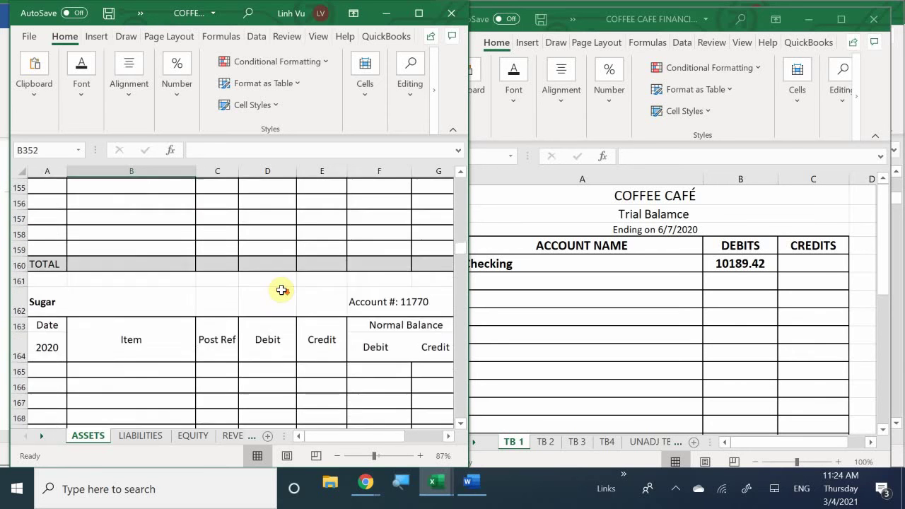
pyautogui.scroll(-5, 281, 290)
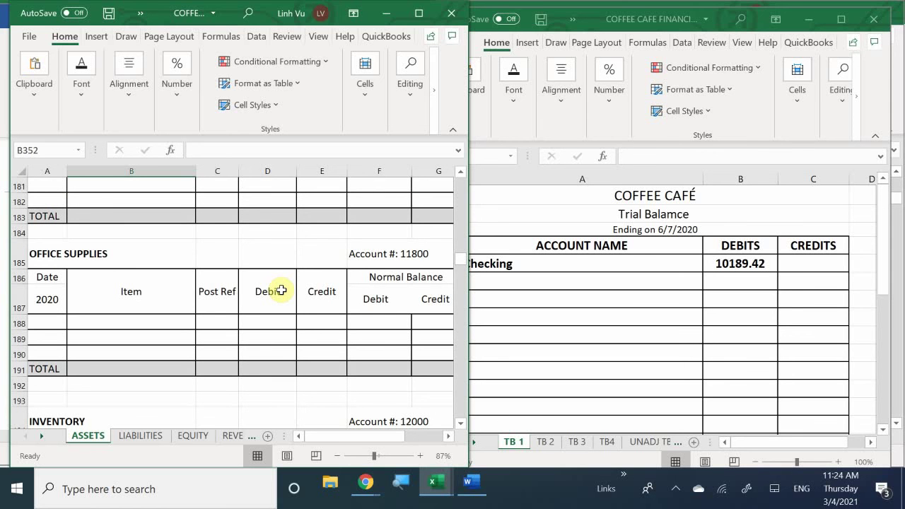
pyautogui.scroll(-3, 282, 290)
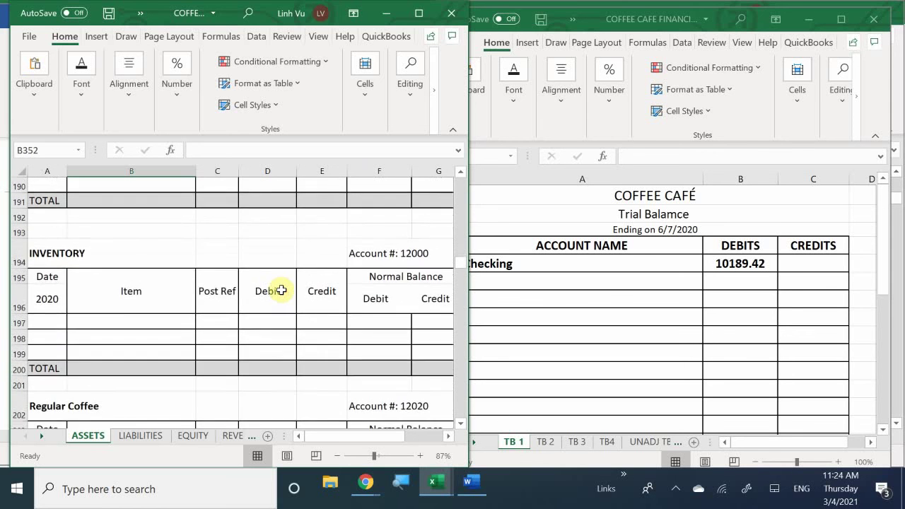
pyautogui.scroll(2, 283, 290)
pyautogui.scroll(-1, 350, 295)
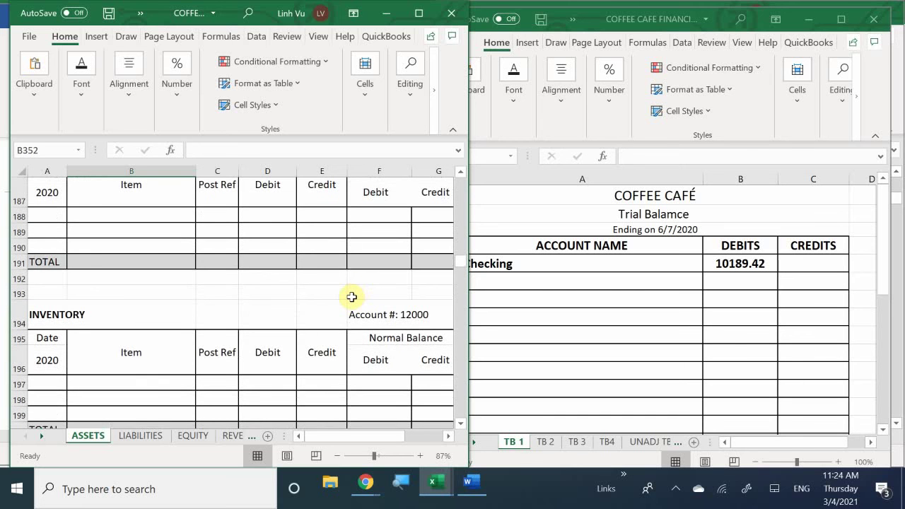
# - Examine the inventory and furniture accounts in the ASSETS ledger, from Inventory through Counter, for ending balances
pyautogui.scroll(-6, 352, 297)
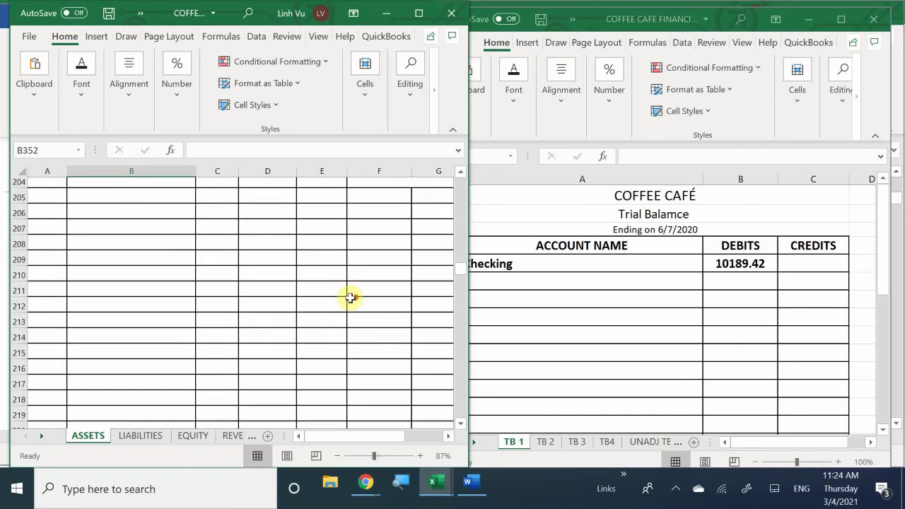
pyautogui.scroll(-5, 351, 298)
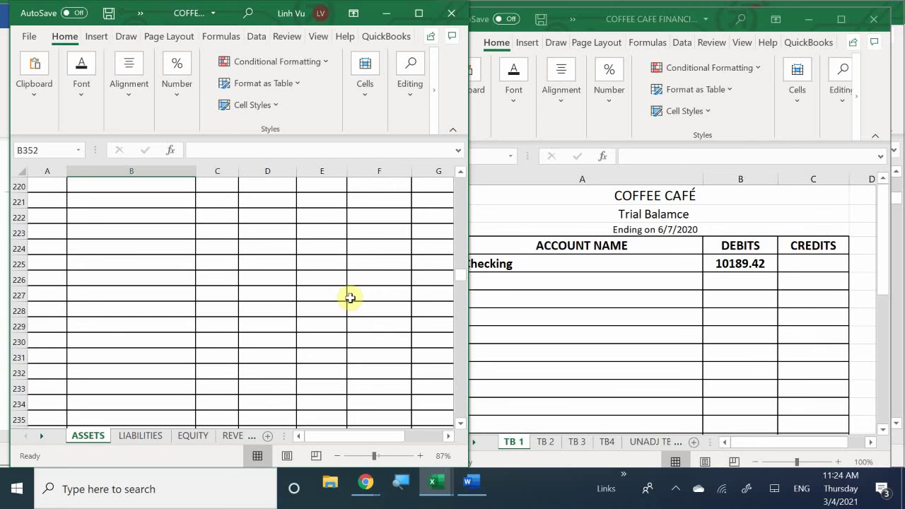
pyautogui.scroll(-4, 350, 298)
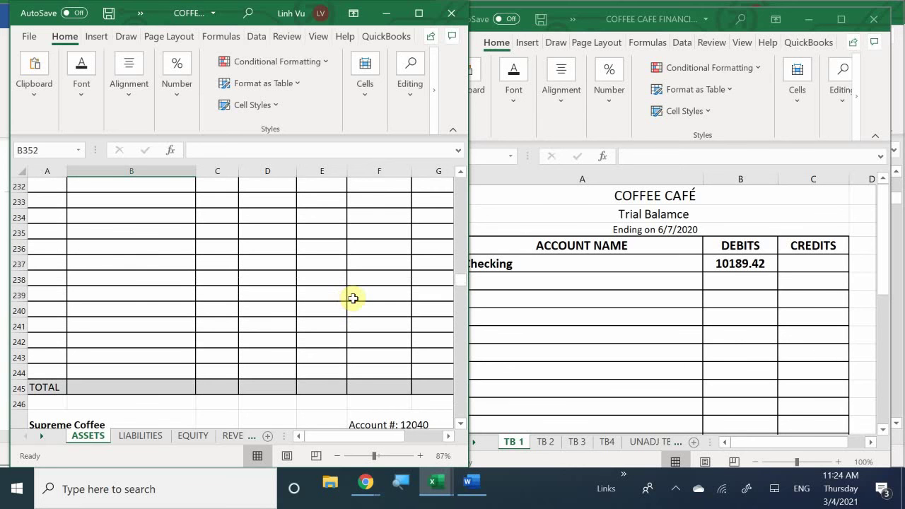
pyautogui.scroll(-4, 351, 298)
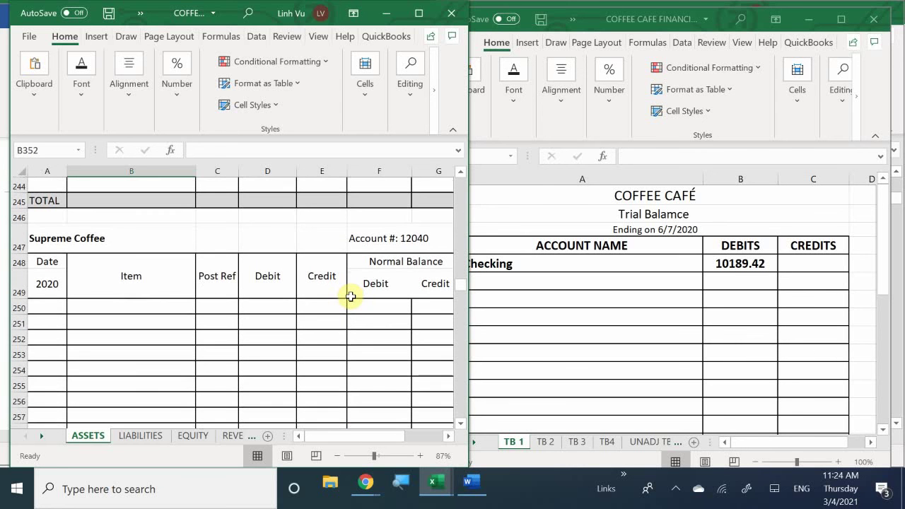
pyautogui.scroll(-14, 349, 297)
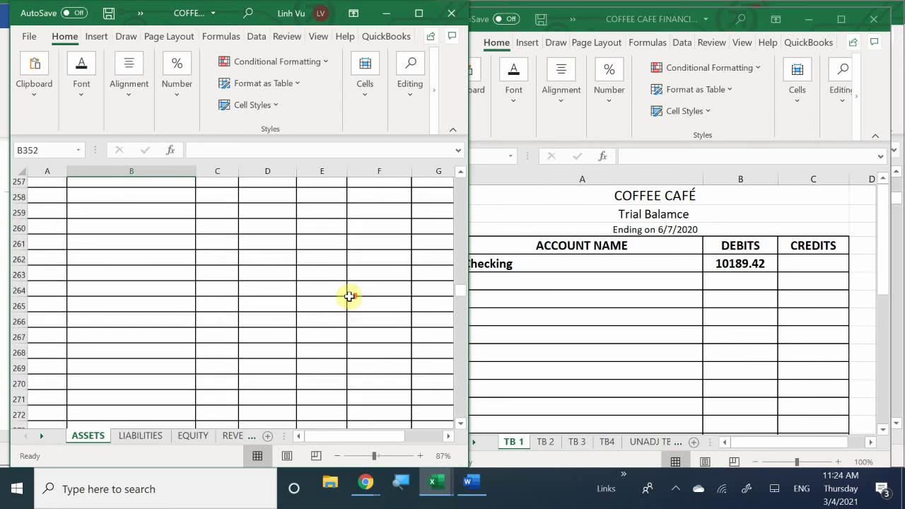
pyautogui.scroll(-3, 350, 297)
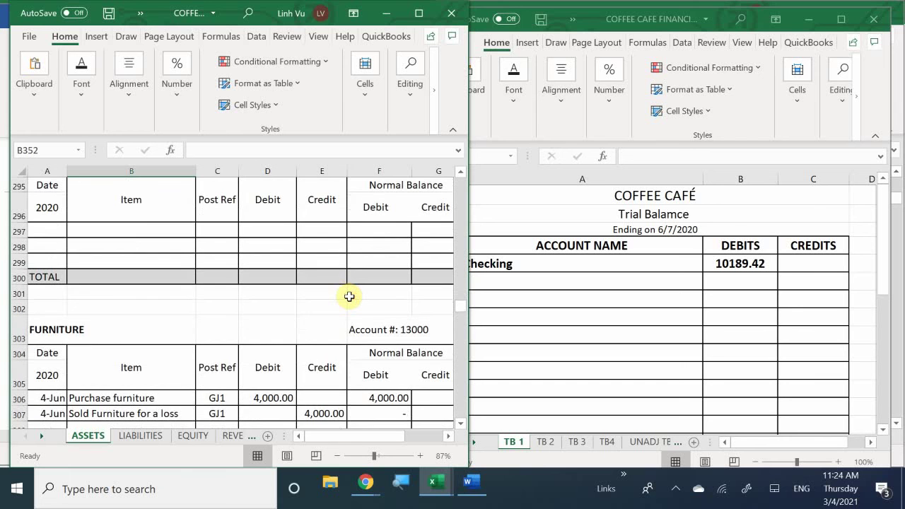
pyautogui.scroll(-3, 349, 297)
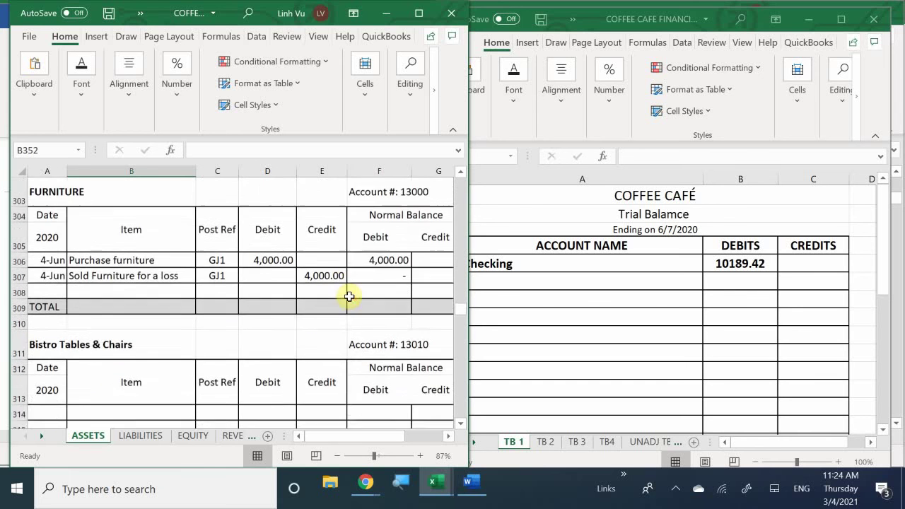
pyautogui.scroll(1, 349, 297)
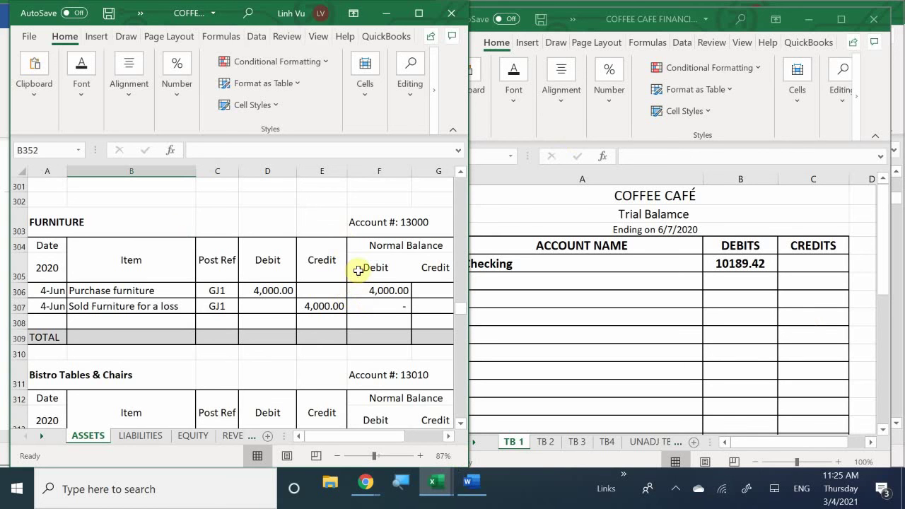
pyautogui.scroll(-3, 359, 270)
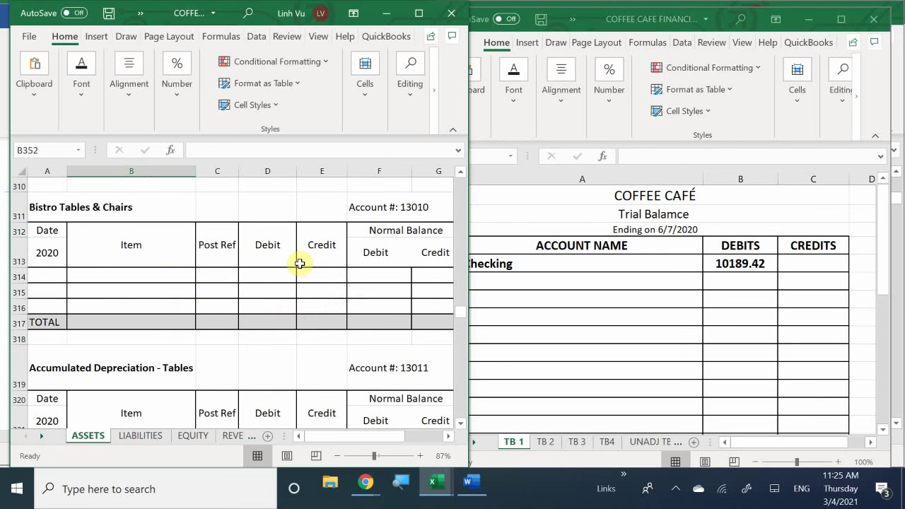
pyautogui.scroll(-3, 300, 263)
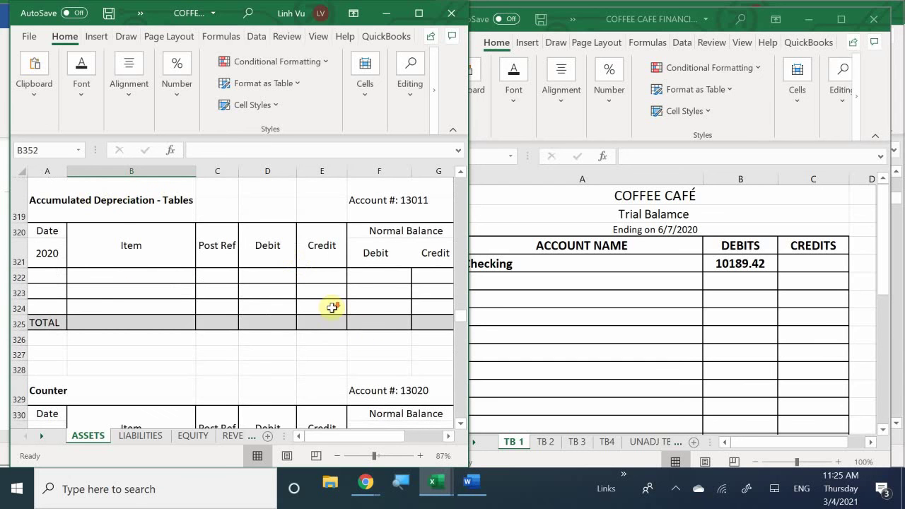
pyautogui.scroll(-2, 333, 308)
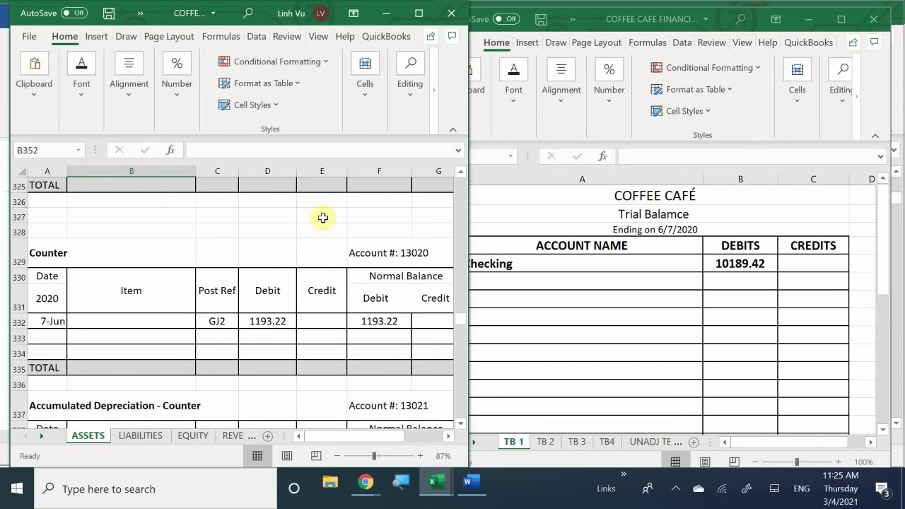
pyautogui.scroll(-1, 141, 178)
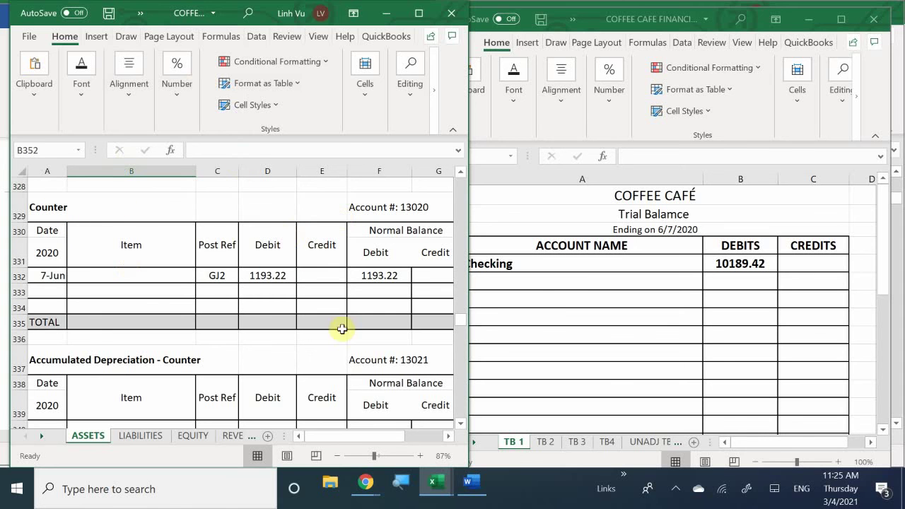
# - Add Counter as the account in row 6 of the trial balance with a debit of 1193.22
pyautogui.click(495, 281)
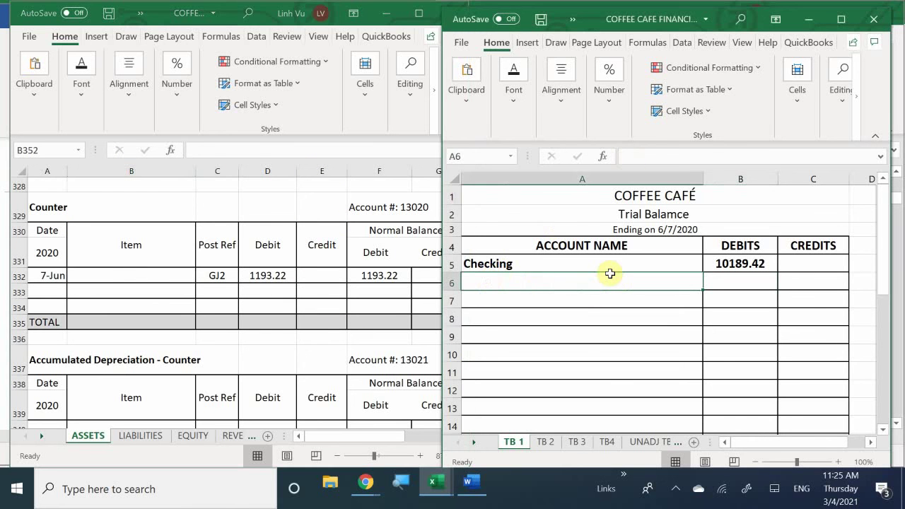
pyautogui.write('Co')
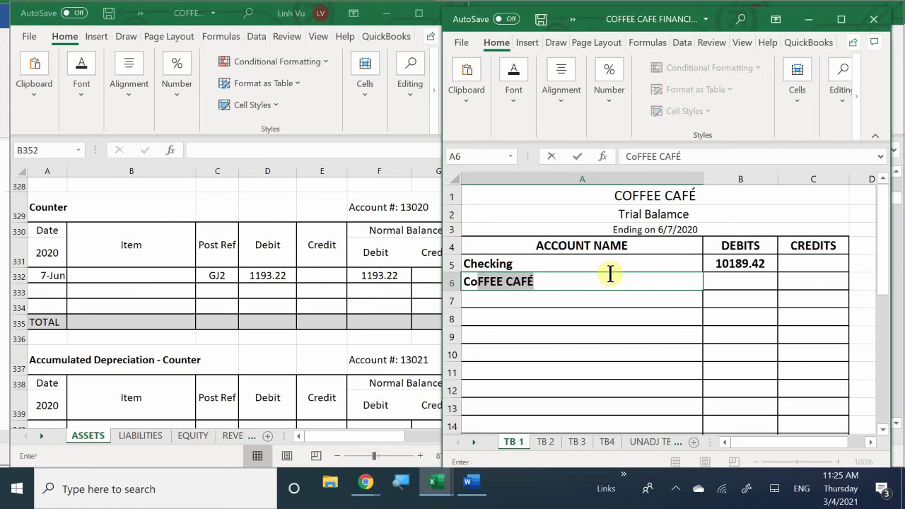
pyautogui.write('unter')
pyautogui.press('Return')
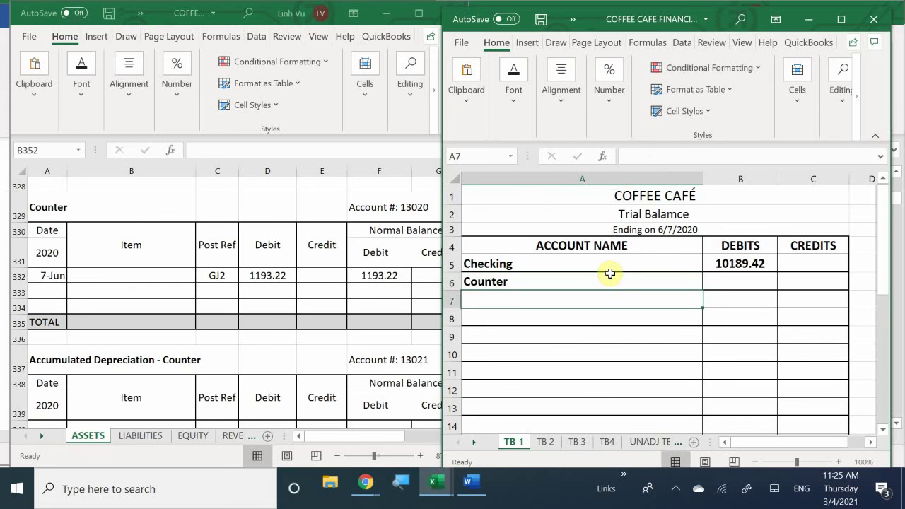
pyautogui.press('Right')
pyautogui.press('Up')
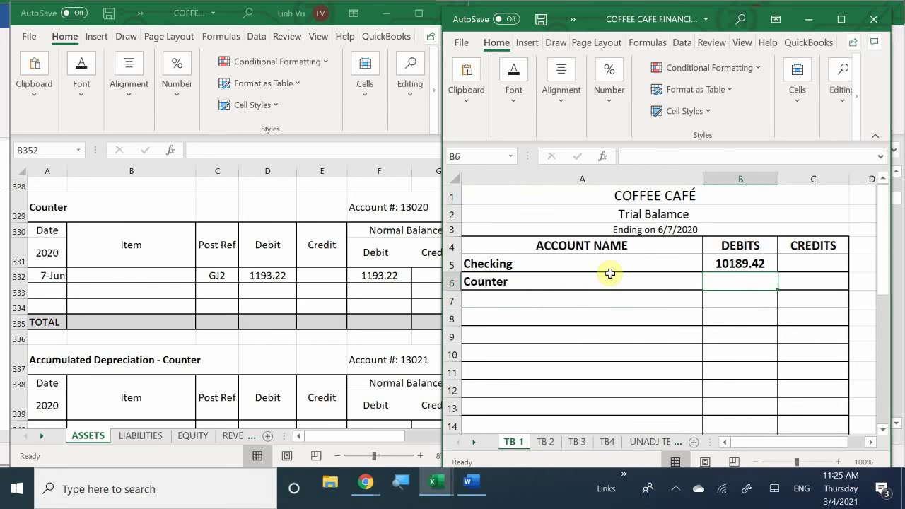
pyautogui.write('1193.2')
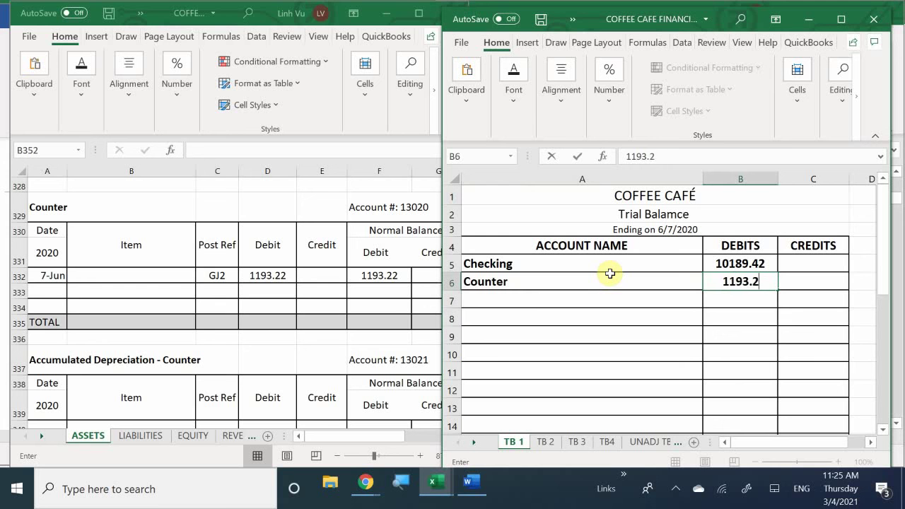
pyautogui.write('2')
pyautogui.press('Return')
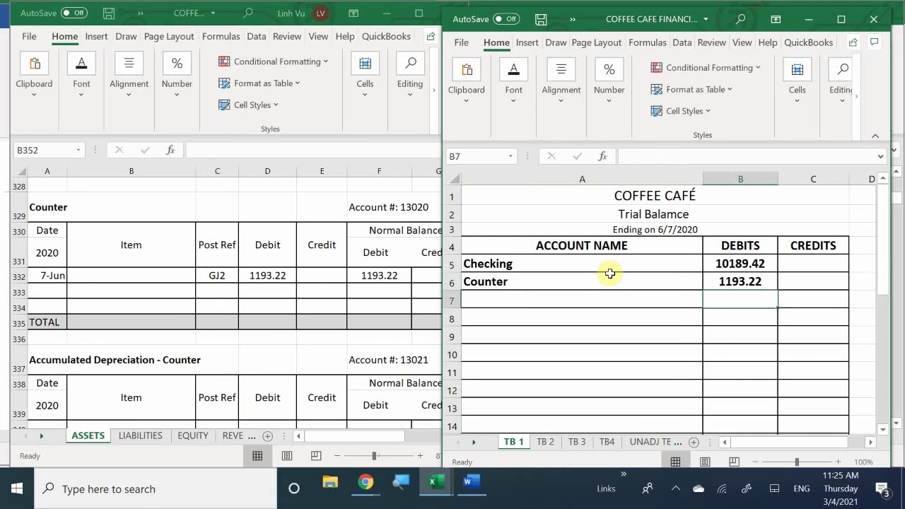
# - Add the Desk Set account from the ASSETS ledger to row 7 of the trial balance with a debit of 658.37
pyautogui.click(198, 340)
pyautogui.scroll(-1, 202, 342)
pyautogui.scroll(-4, 202, 342)
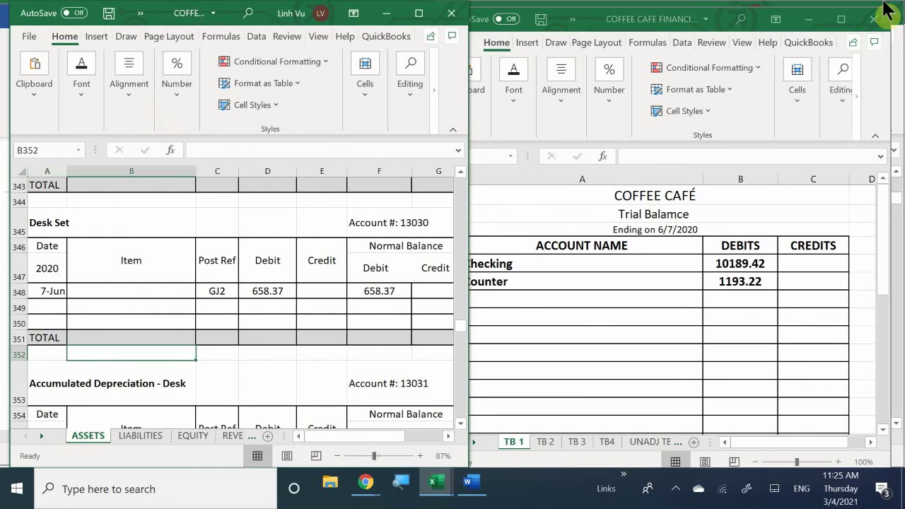
pyautogui.click(488, 300)
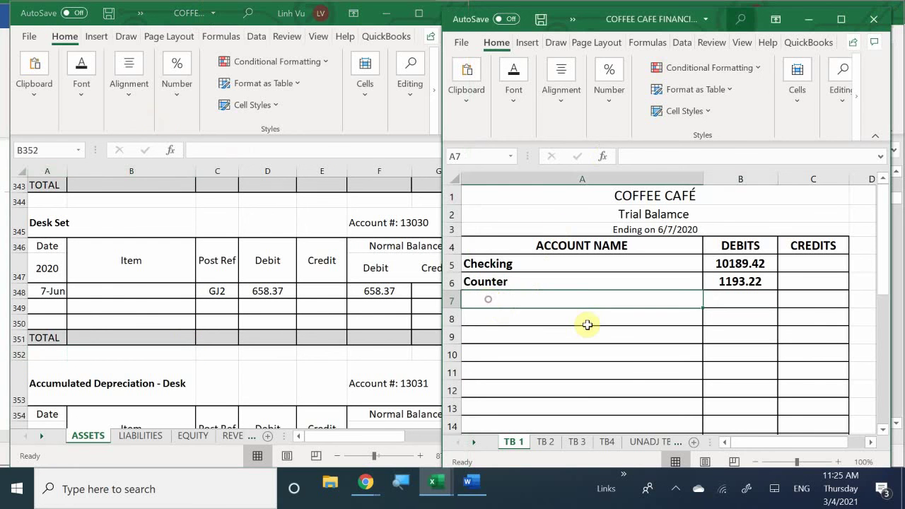
pyautogui.write('Desj')
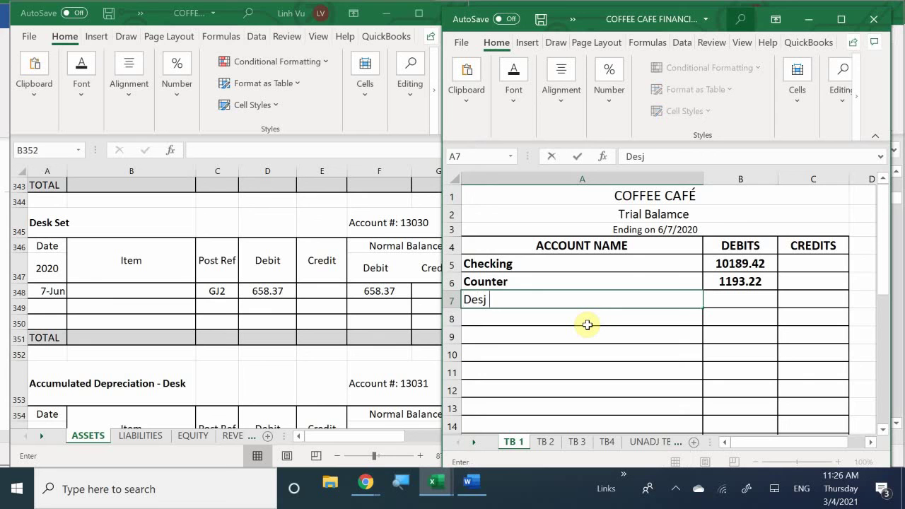
pyautogui.press('BackSpace')
pyautogui.write('k')
pyautogui.press('BackSpace')
pyautogui.write('k Set')
pyautogui.press('Tab')
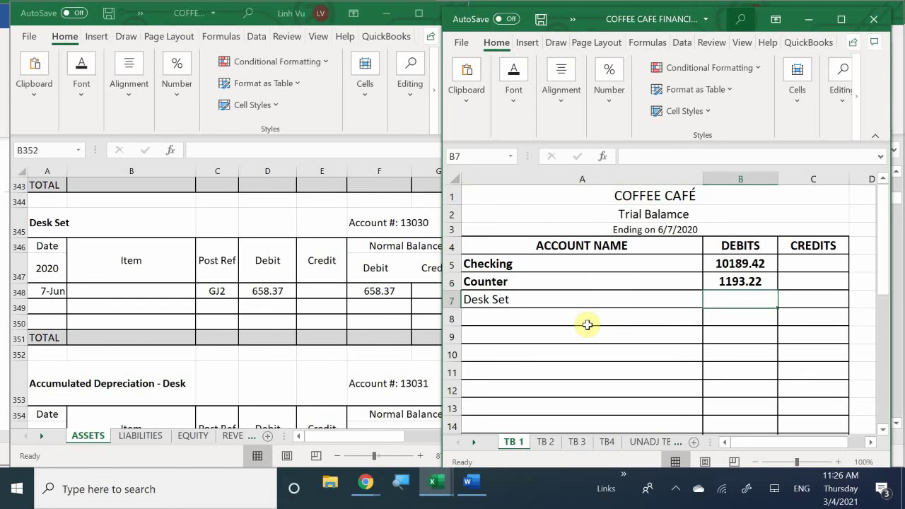
pyautogui.write('658')
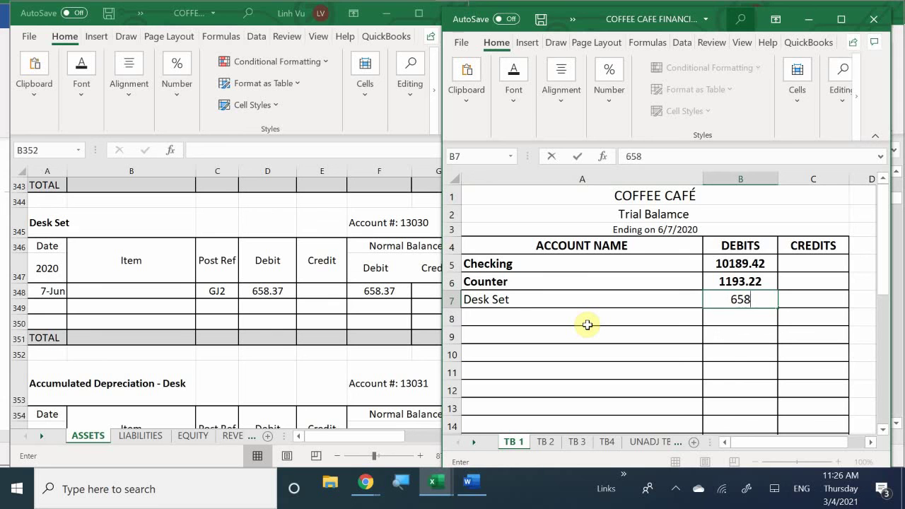
pyautogui.write('.37')
pyautogui.press('Return')
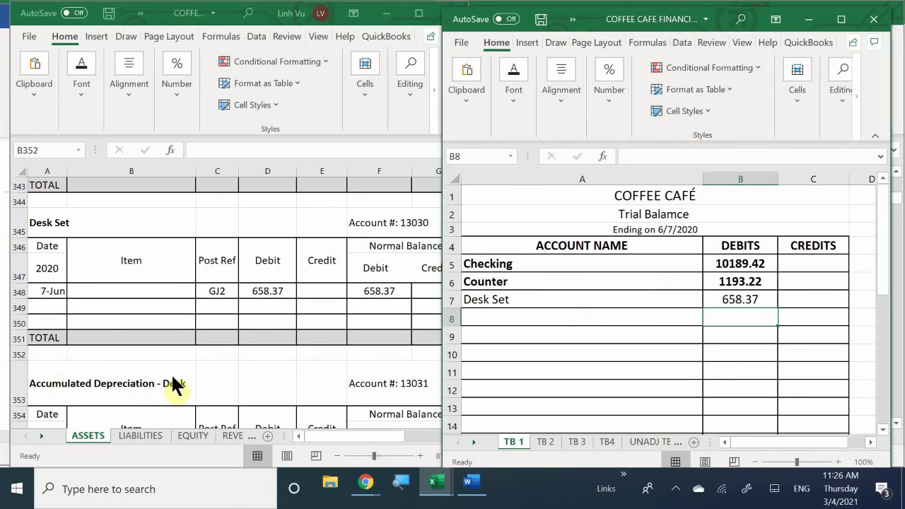
# - Add the Display Shelves account from the ASSETS ledger to row 8 of the trial balance with a debit of 577.08
pyautogui.scroll(-1, 322, 310)
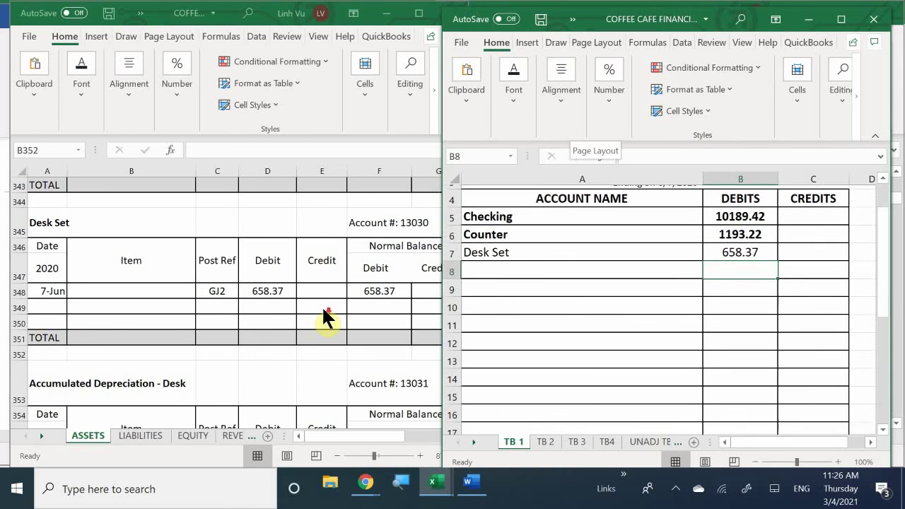
pyautogui.scroll(1, 322, 310)
pyautogui.click(321, 306)
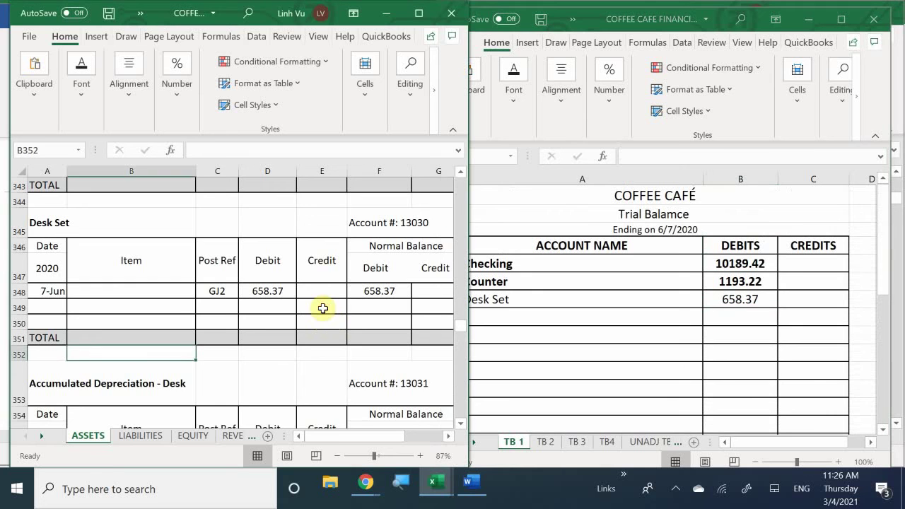
pyautogui.scroll(-4, 322, 308)
pyautogui.scroll(-3, 322, 308)
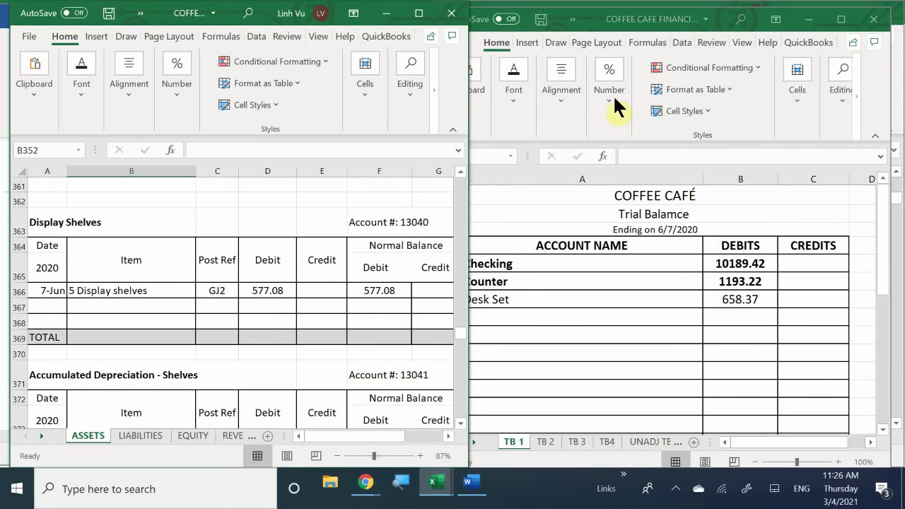
pyautogui.click(516, 309)
pyautogui.click(495, 317)
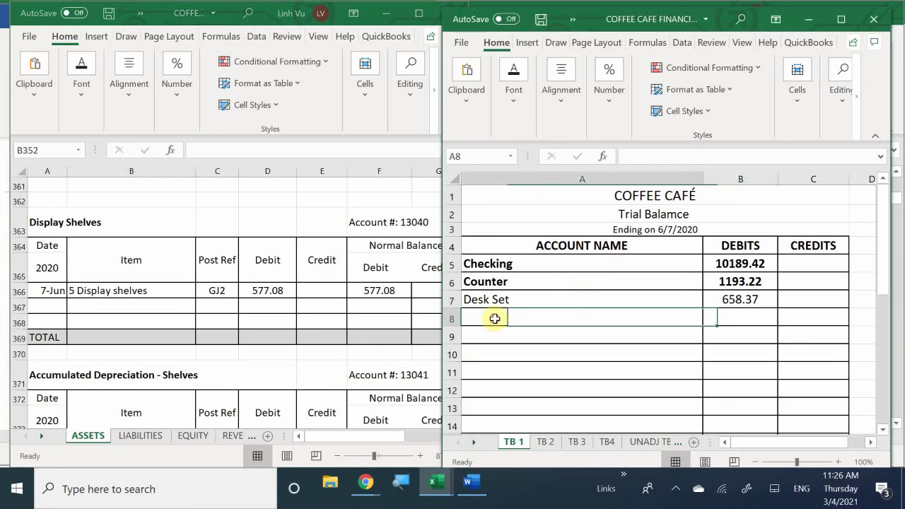
pyautogui.write('Displ')
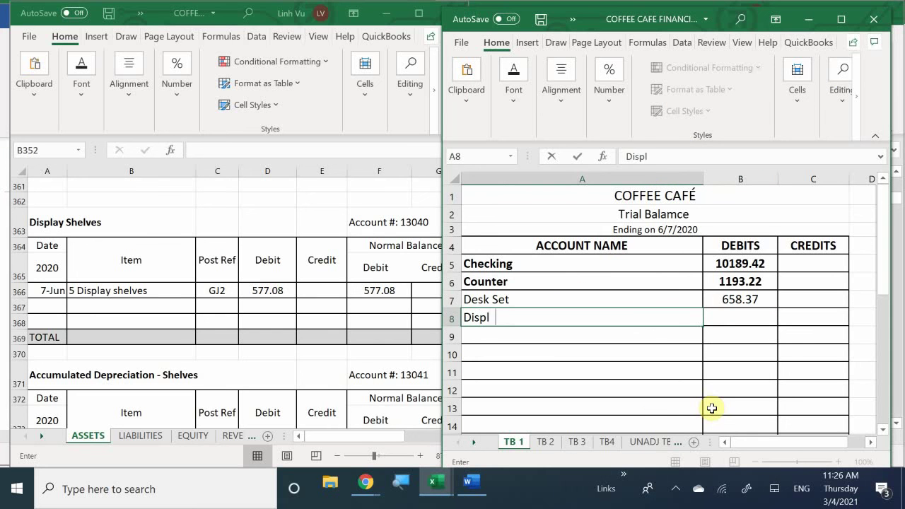
pyautogui.write('ay Shelves')
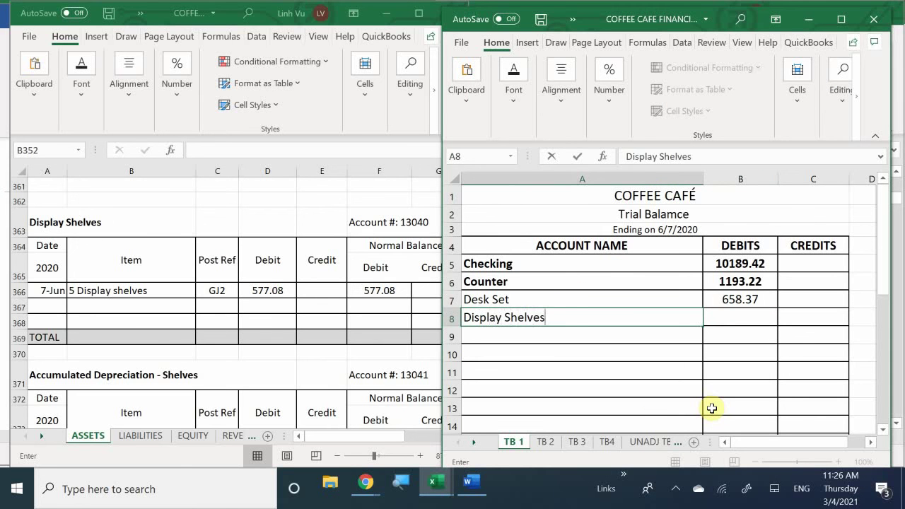
pyautogui.press('Tab')
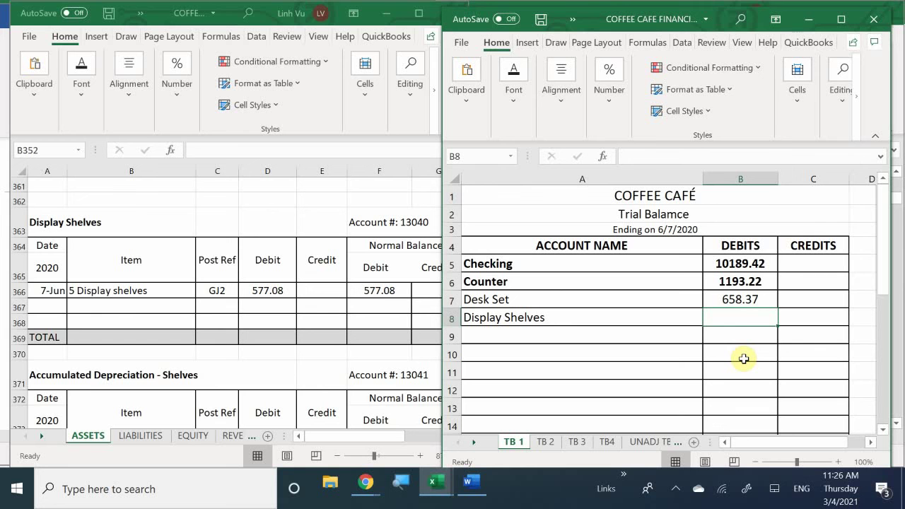
pyautogui.write('577.08')
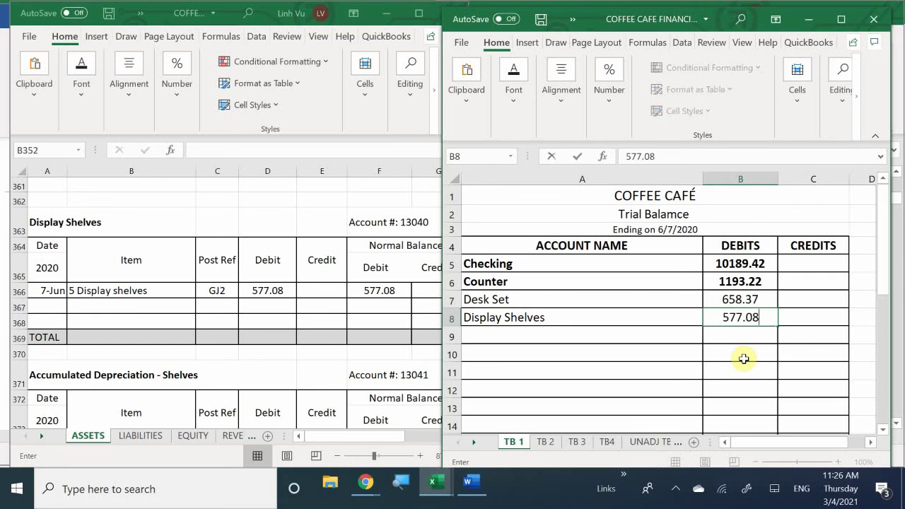
pyautogui.press('Return')
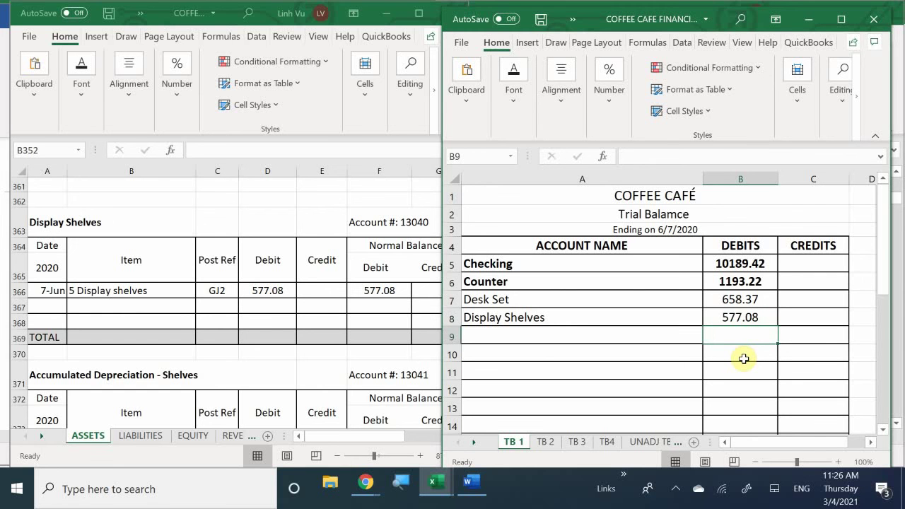
# - Find the Computer account in the ASSETS ledger and enter it in row 9 of the trial balance with a debit of 1834.84
pyautogui.click(209, 297)
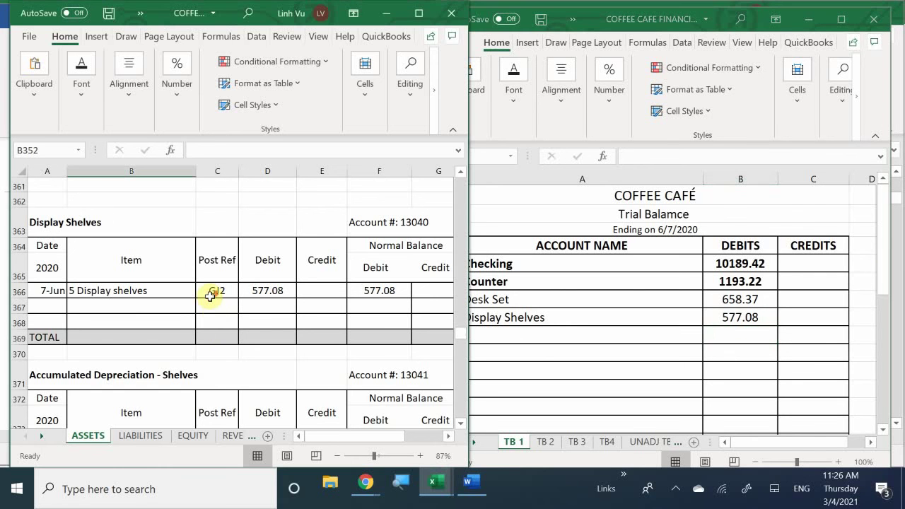
pyautogui.scroll(-5, 210, 297)
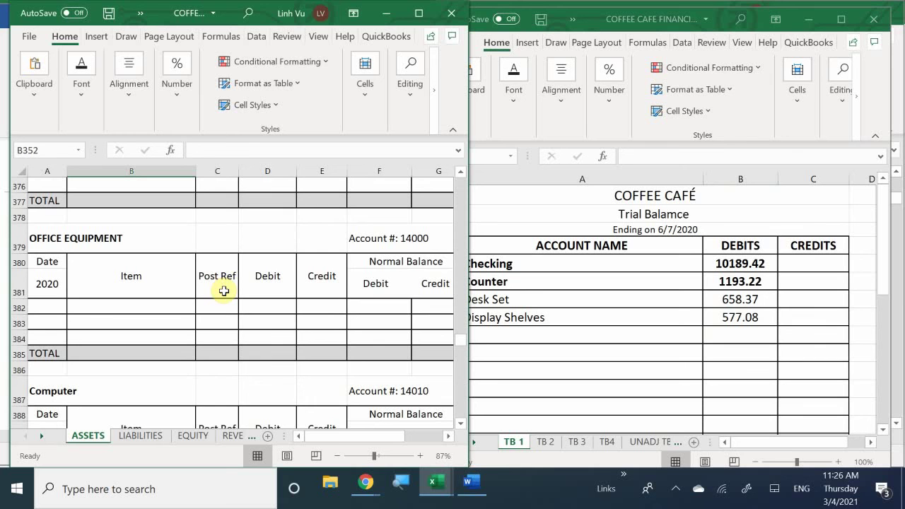
pyautogui.scroll(-3, 226, 292)
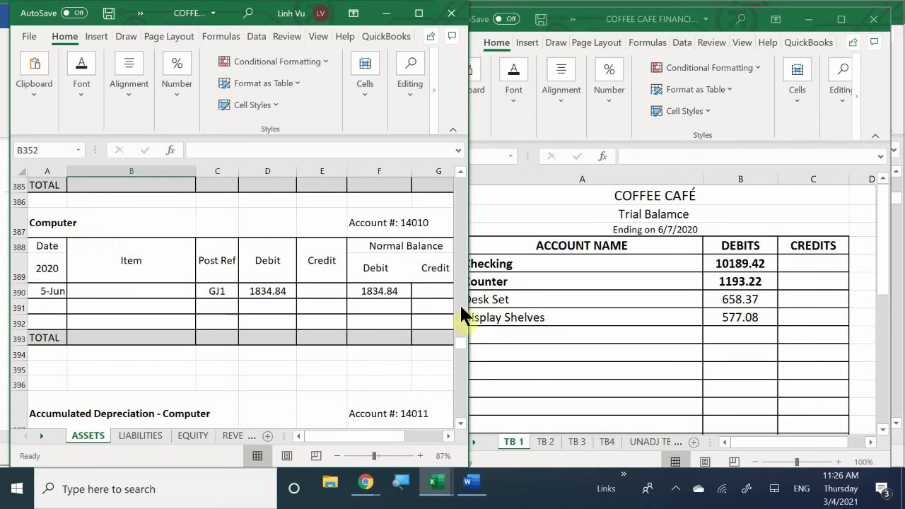
pyautogui.click(512, 330)
pyautogui.write('C')
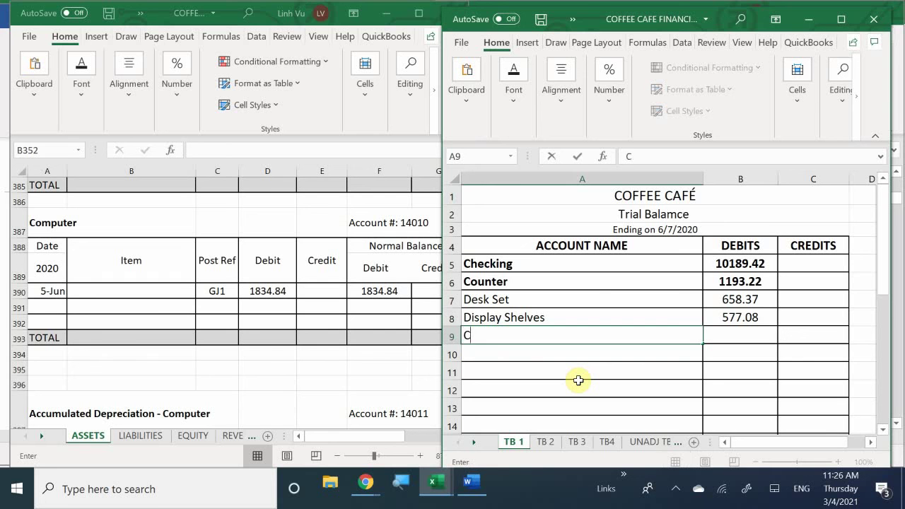
pyautogui.write('omputer')
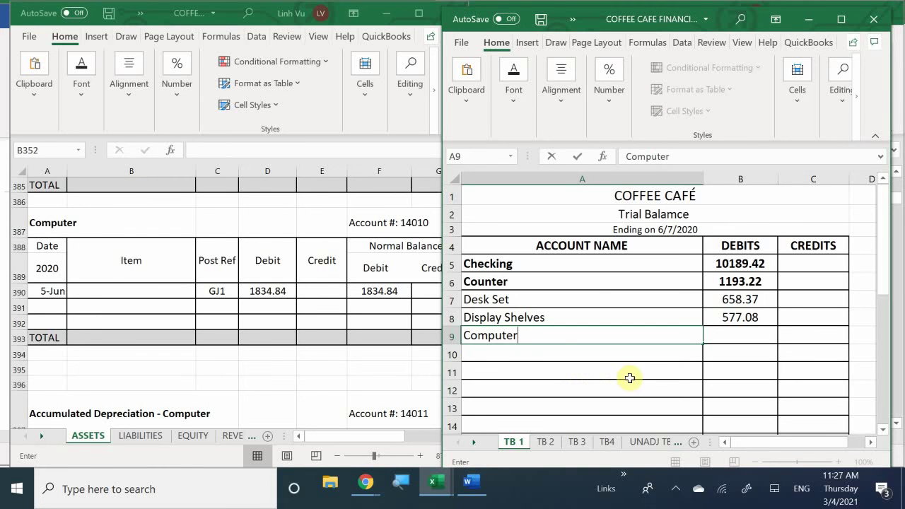
pyautogui.click(747, 339)
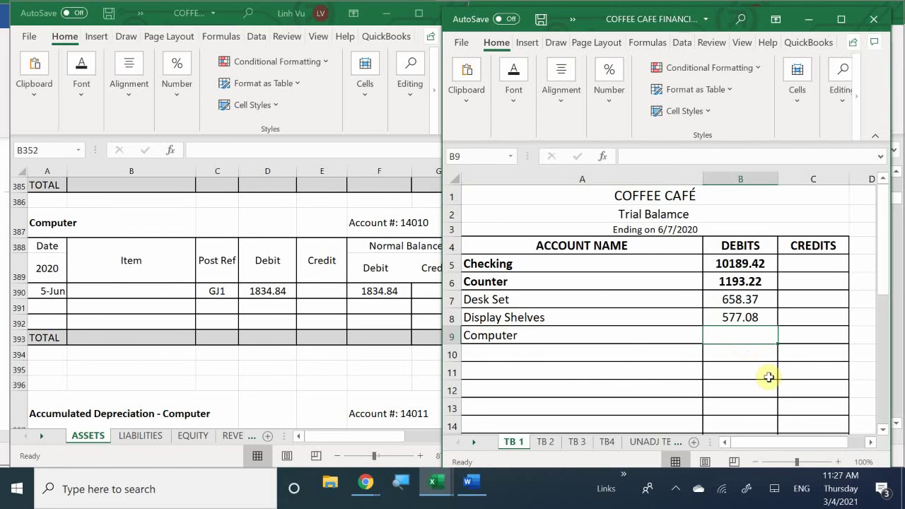
pyautogui.write('1834')
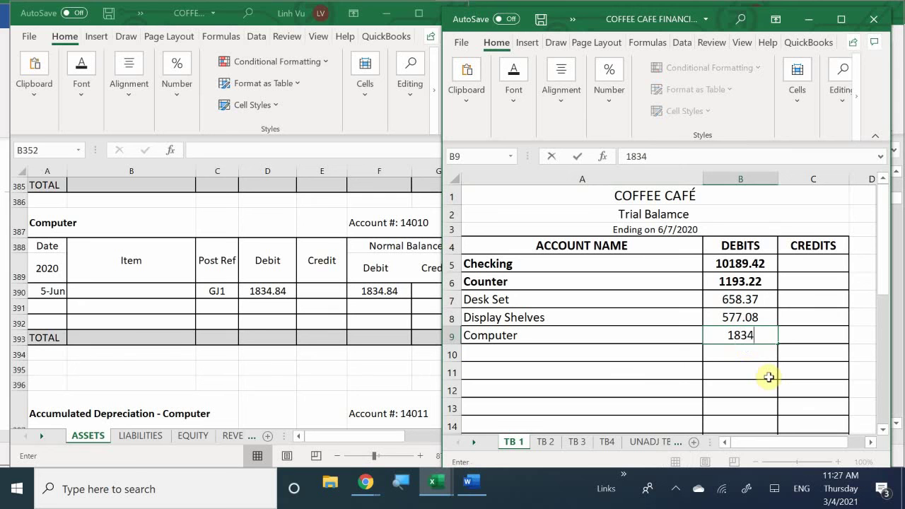
pyautogui.write('.84')
pyautogui.press('Return')
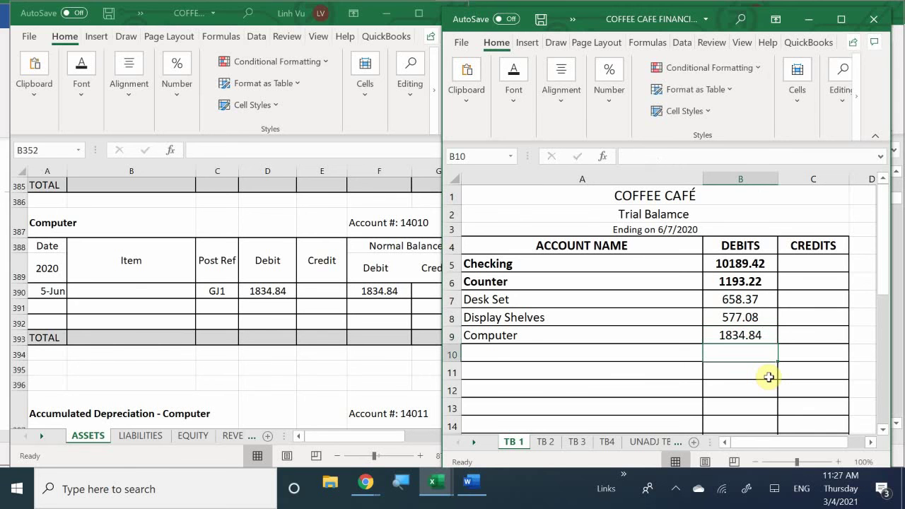
# - Find the Printer account in the ASSETS ledger and enter it in row 10 of the trial balance with a debit of 378.87
pyautogui.click(264, 290)
pyautogui.scroll(-3, 264, 283)
pyautogui.scroll(-3, 264, 279)
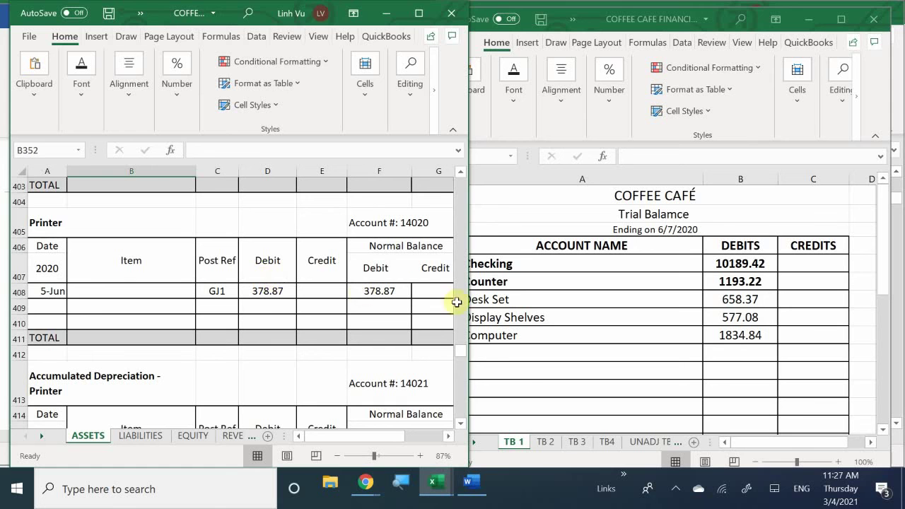
pyautogui.click(495, 351)
pyautogui.write('Printer')
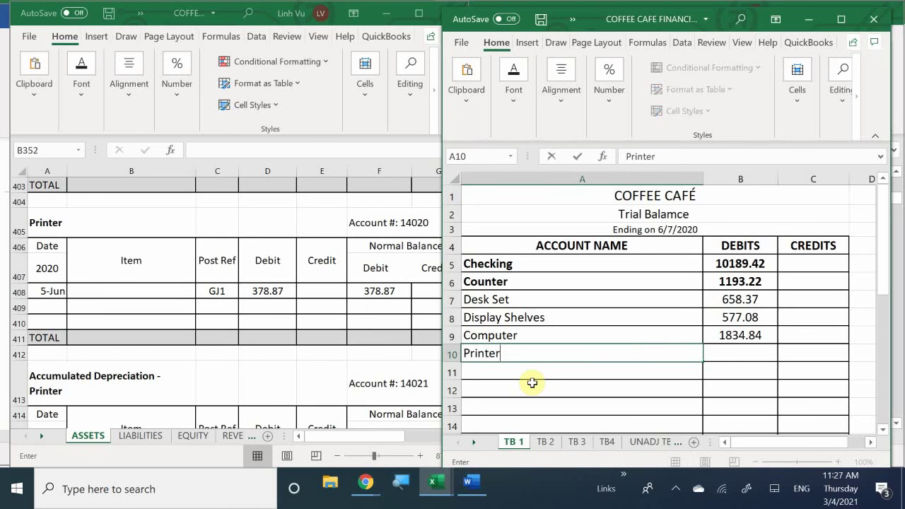
pyautogui.press('Tab')
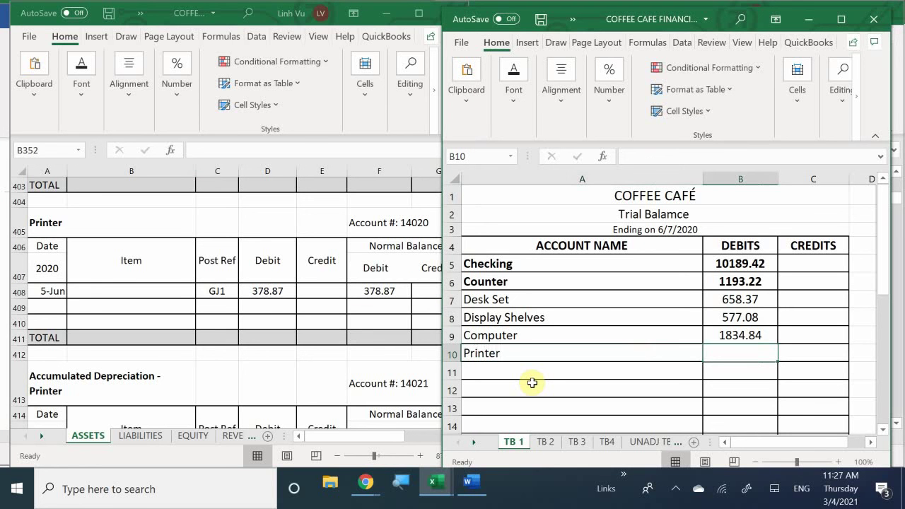
pyautogui.write('3')
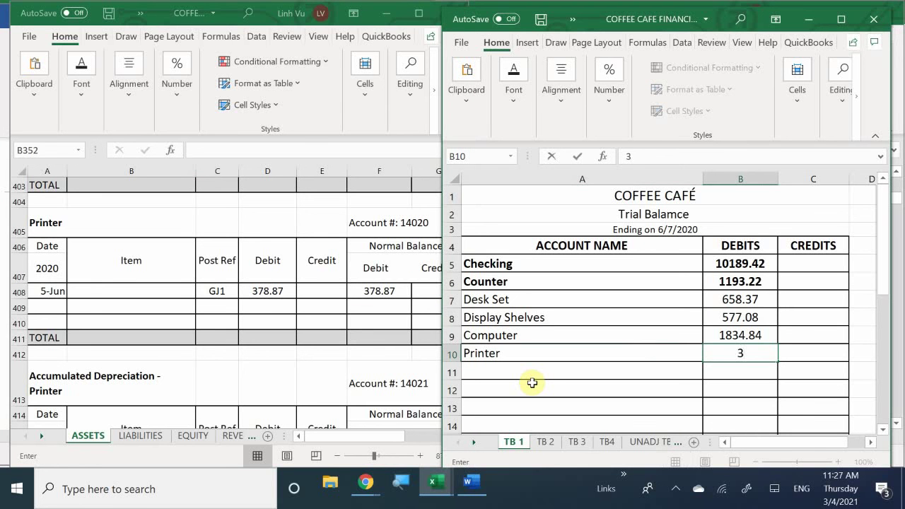
pyautogui.write('78.87')
pyautogui.press('Return')
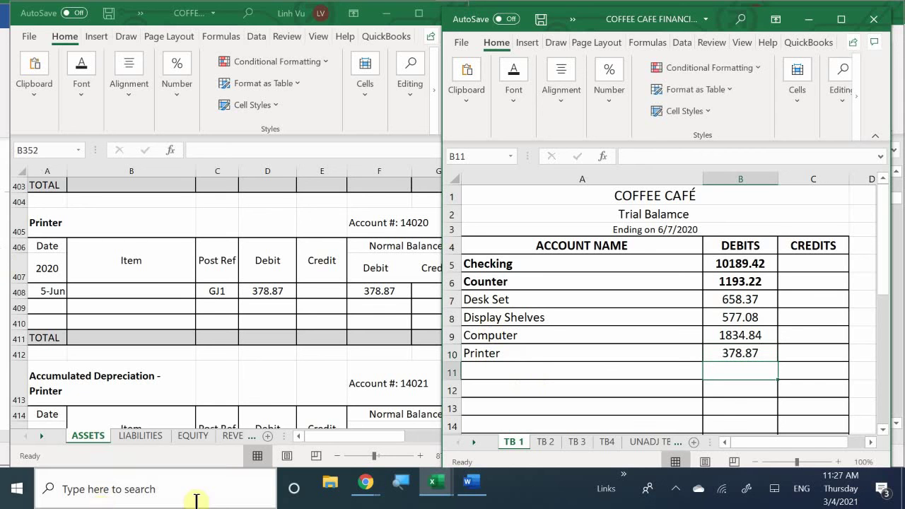
# - Enter Cash Register in row 11 of the trial balance with its ASSETS ledger debit balance of 649.49
pyautogui.click(236, 359)
pyautogui.scroll(-5, 236, 359)
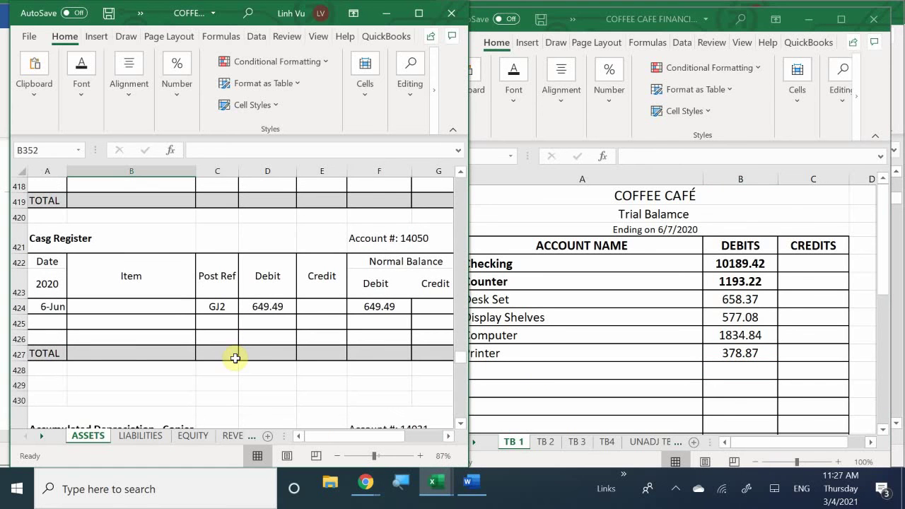
pyautogui.click(503, 378)
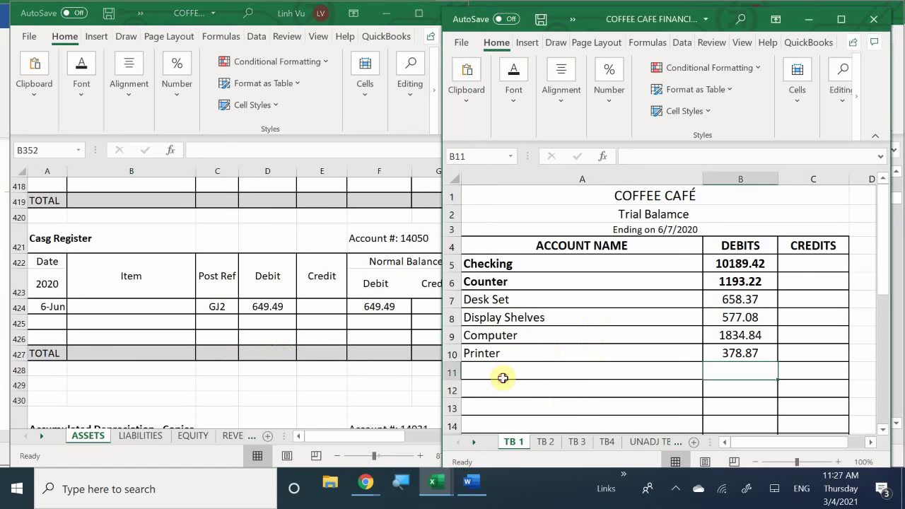
pyautogui.click(503, 378)
pyautogui.write('Casgh')
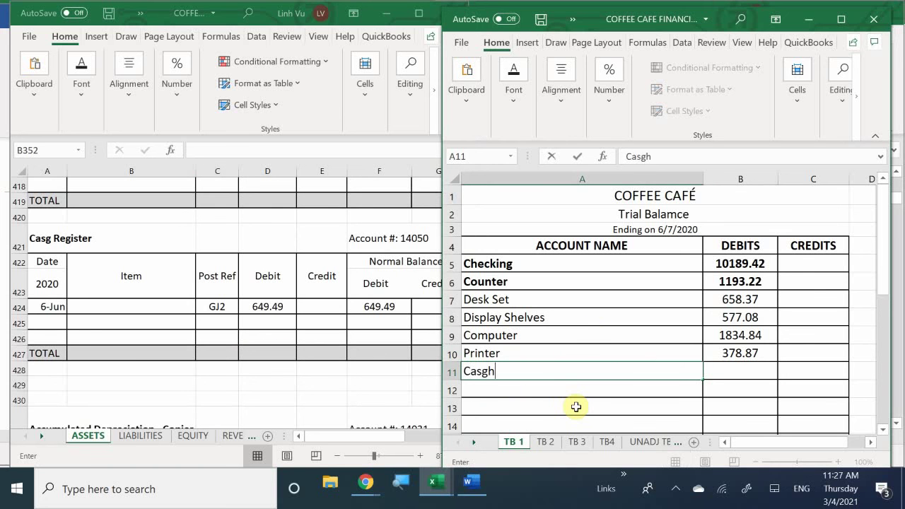
pyautogui.press('BackSpace')
pyautogui.press('BackSpace')
pyautogui.write('h Register')
pyautogui.press('Tab')
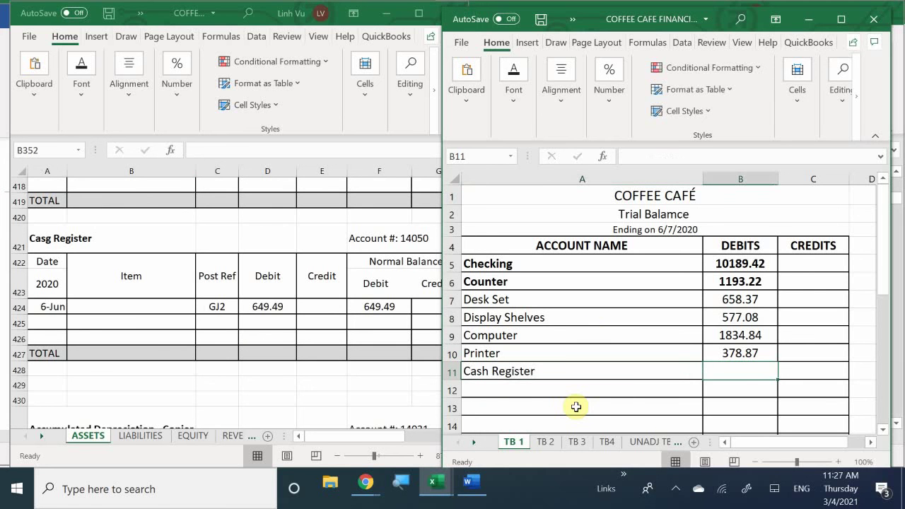
pyautogui.write('649.')
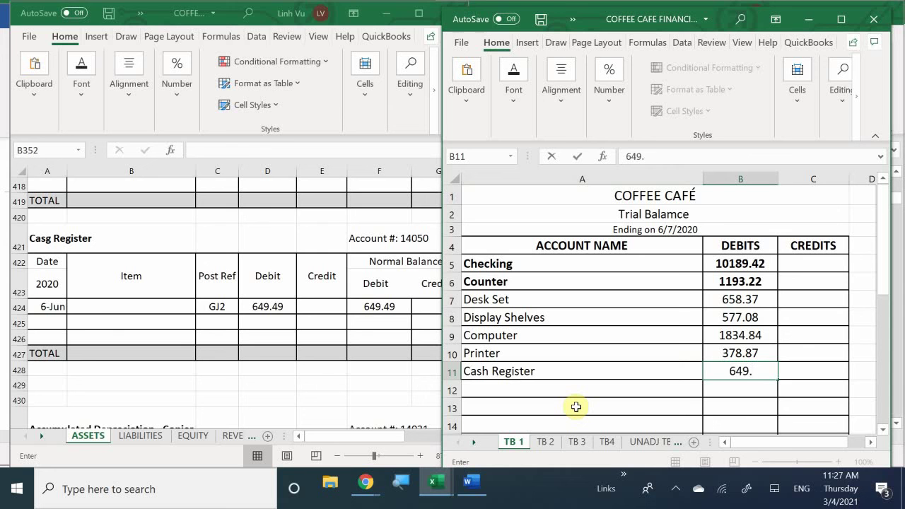
pyautogui.write('49')
pyautogui.press('Return')
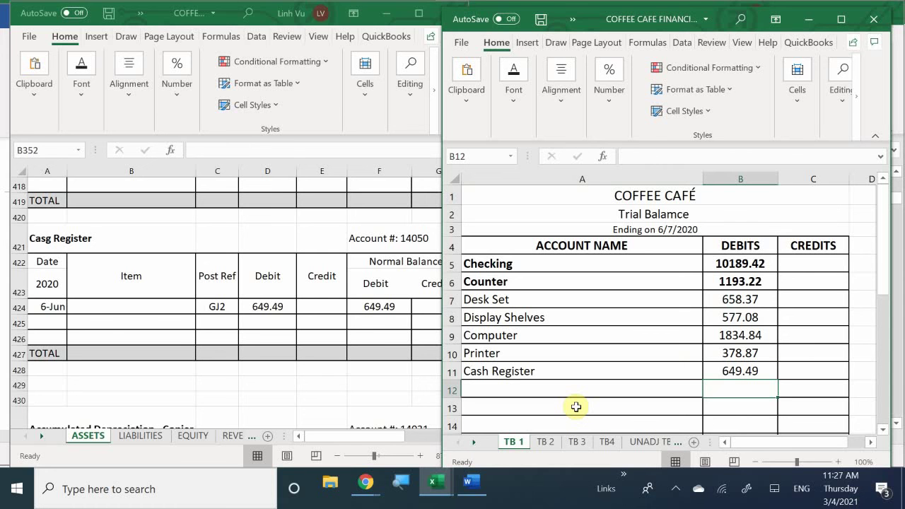
# - Find the Coffee Brewer account in the ASSETS ledger and enter it in row 12 of the trial balance with a debit of 1900
pyautogui.click(147, 299)
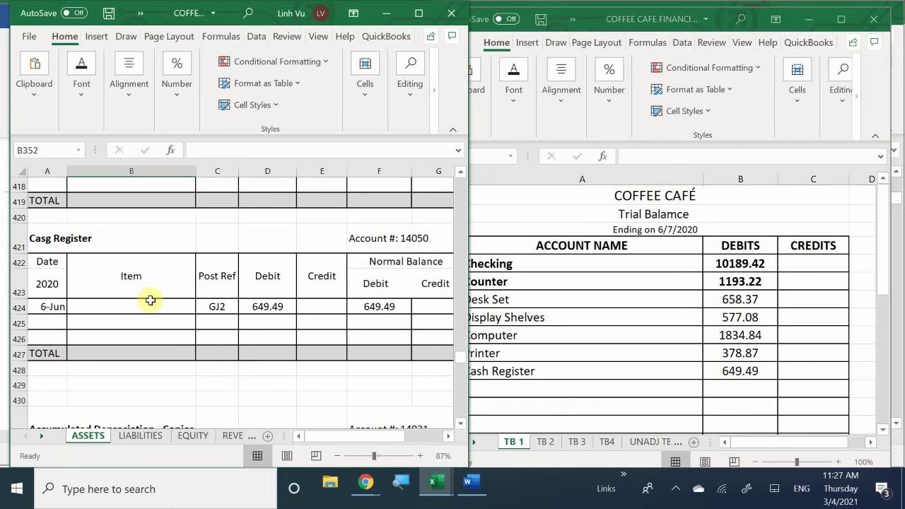
pyautogui.scroll(-2, 151, 301)
pyautogui.scroll(-4, 151, 300)
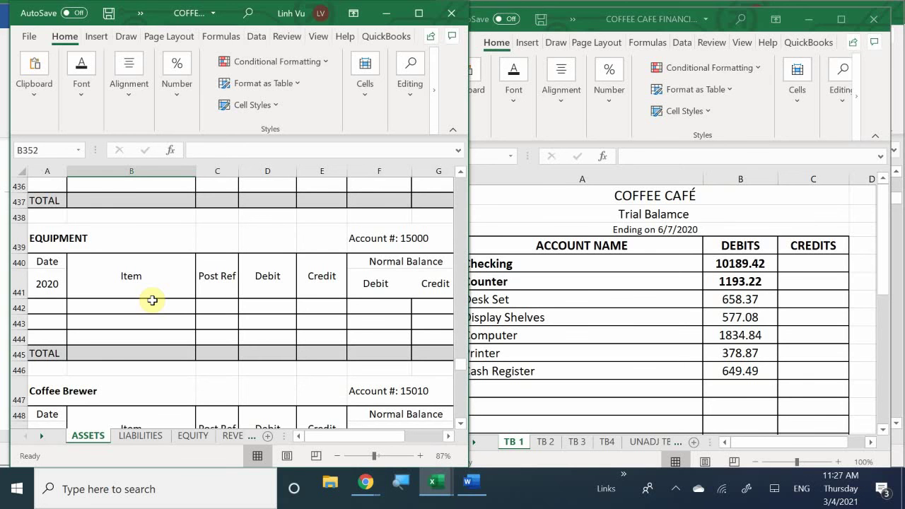
pyautogui.scroll(-2, 150, 311)
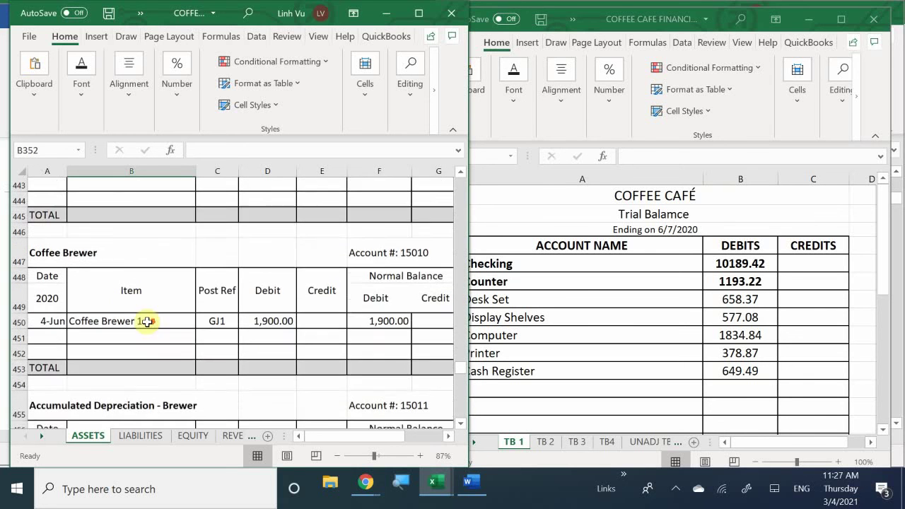
pyautogui.scroll(-1, 147, 322)
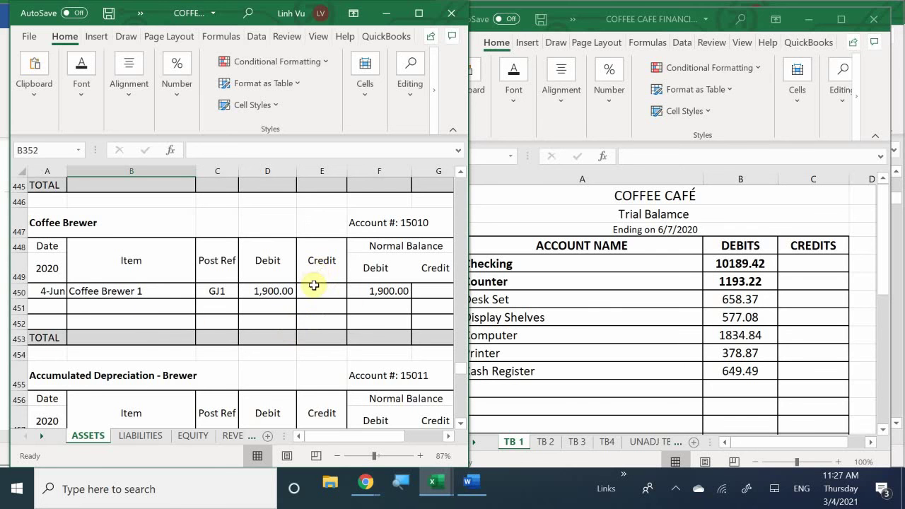
pyautogui.scroll(-1, 381, 295)
pyautogui.scroll(2, 373, 293)
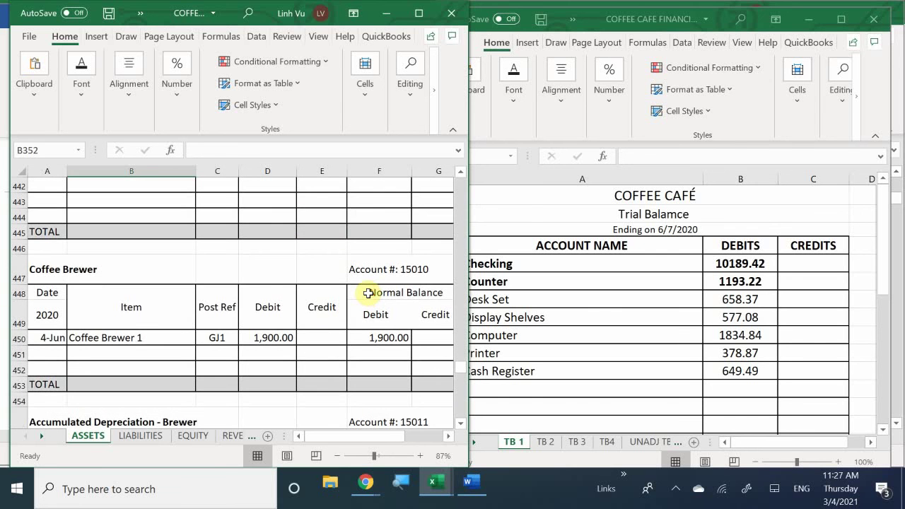
pyautogui.click(487, 393)
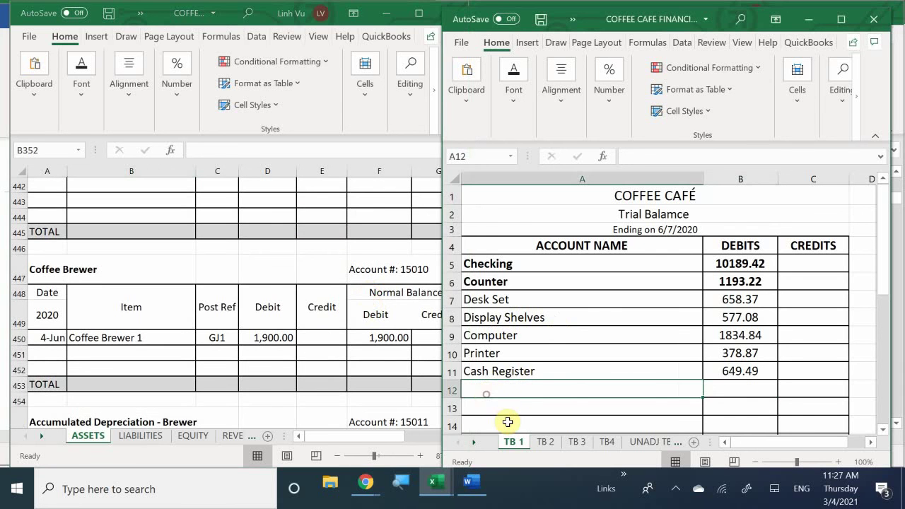
pyautogui.write('Coff')
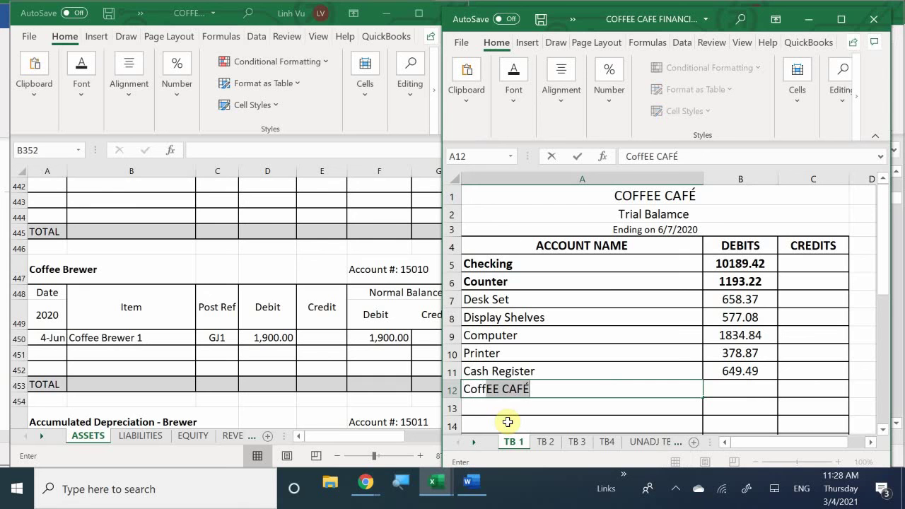
pyautogui.write('ee Br')
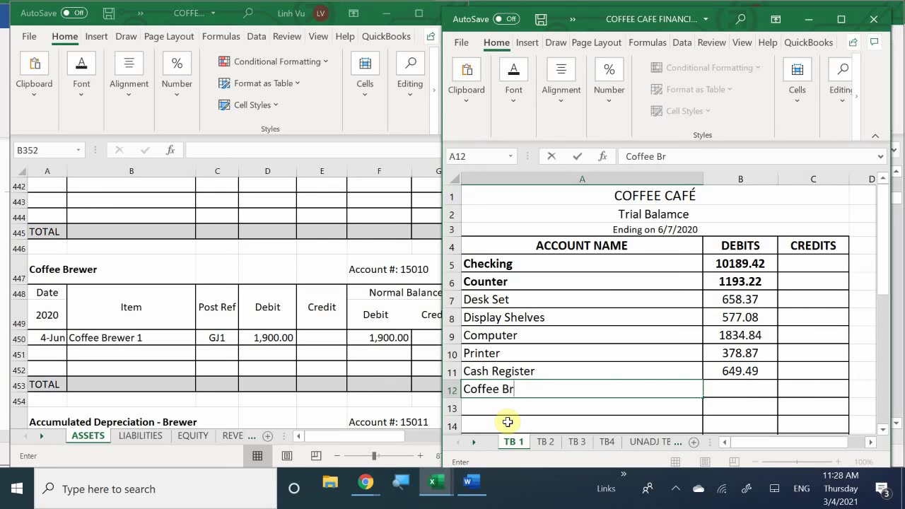
pyautogui.write('ewer')
pyautogui.press('BackSpace')
pyautogui.press('BackSpace')
pyautogui.press('BackSpace')
pyautogui.press('BackSpace')
pyautogui.write('we')
pyautogui.press('BackSpace')
pyautogui.press('BackSpace')
pyautogui.write('ewer')
pyautogui.press('Tab')
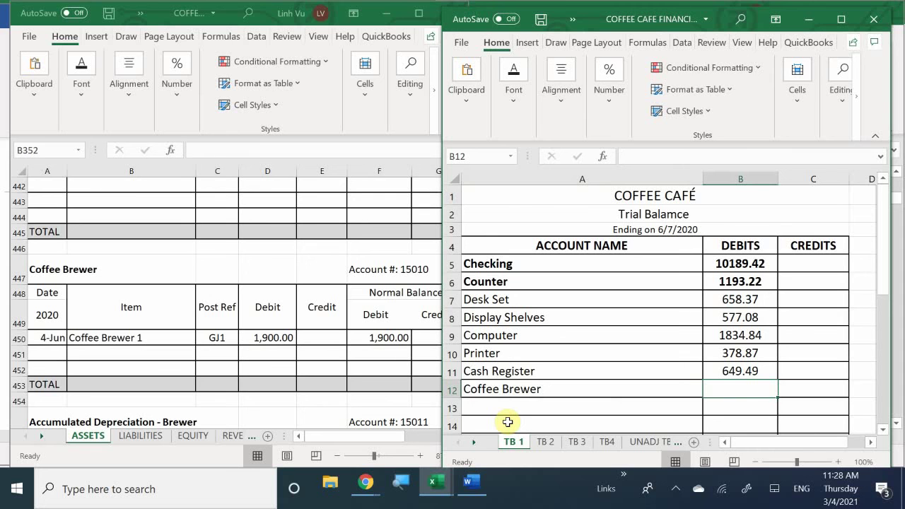
pyautogui.write('1900')
pyautogui.press('Return')
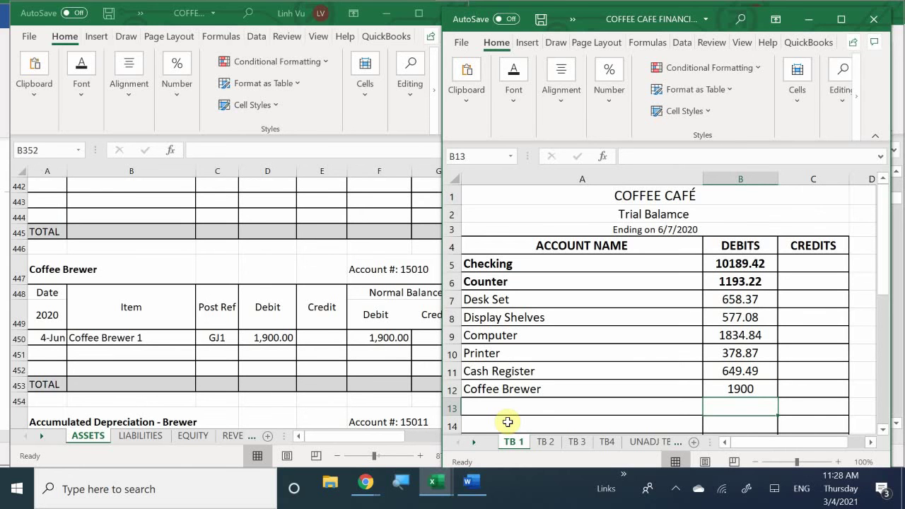
# - Review the ASSETS ledger from Accumulated Depreciation - Brewer through PREPAID ACCOUNTS for accounts with an ending balance
pyautogui.click(282, 354)
pyautogui.scroll(-5, 282, 355)
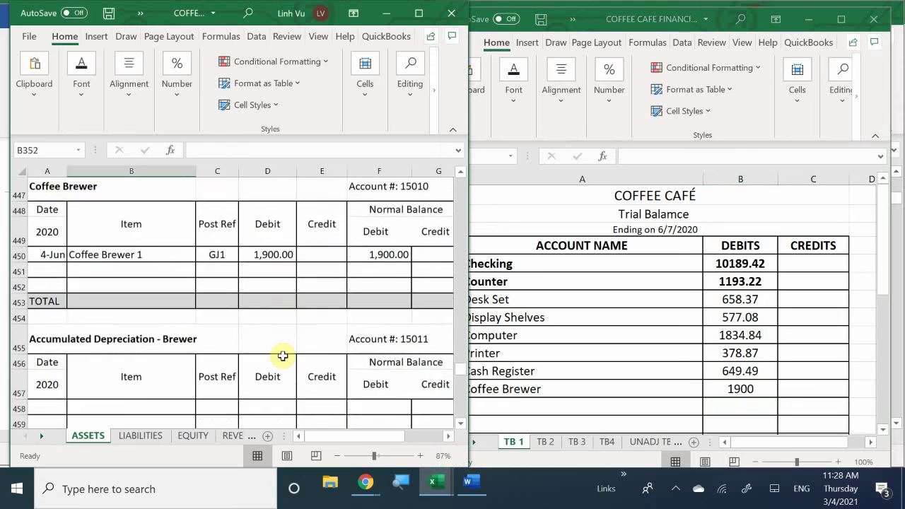
pyautogui.scroll(-3, 282, 356)
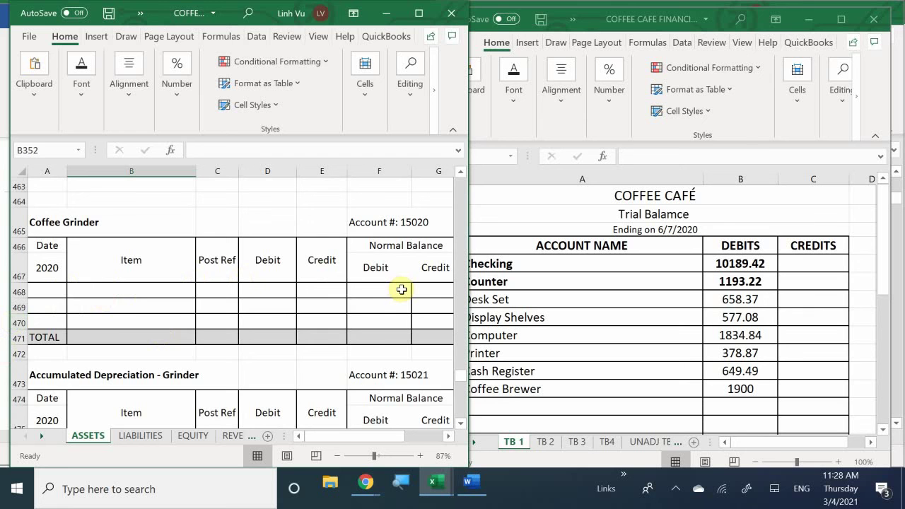
pyautogui.scroll(-5, 402, 289)
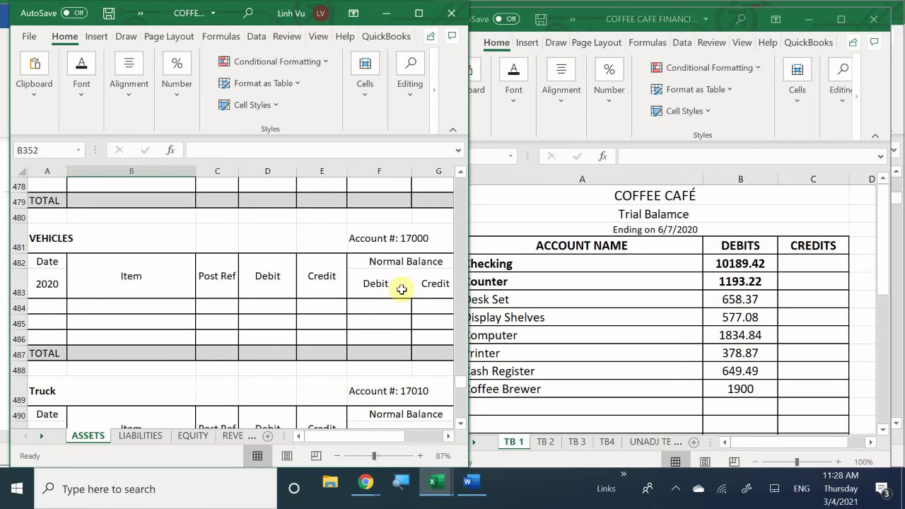
pyautogui.scroll(-3, 402, 290)
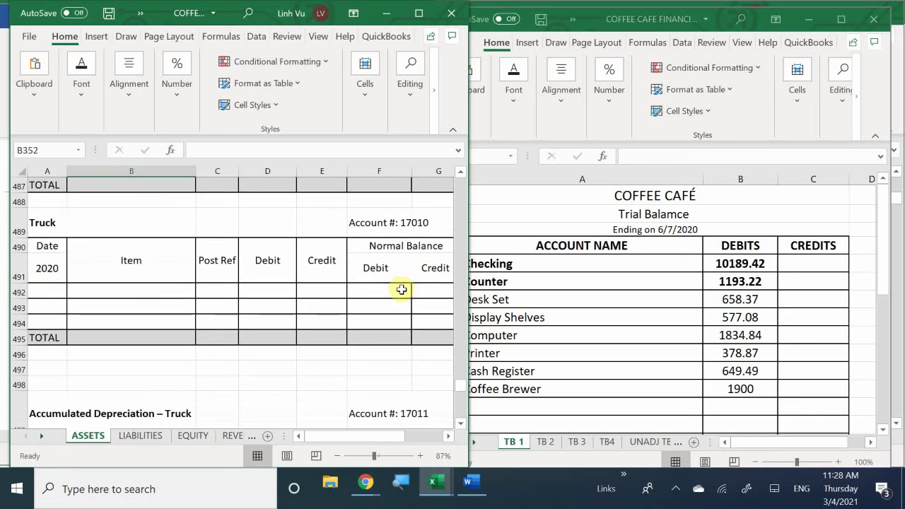
pyautogui.scroll(-3, 402, 289)
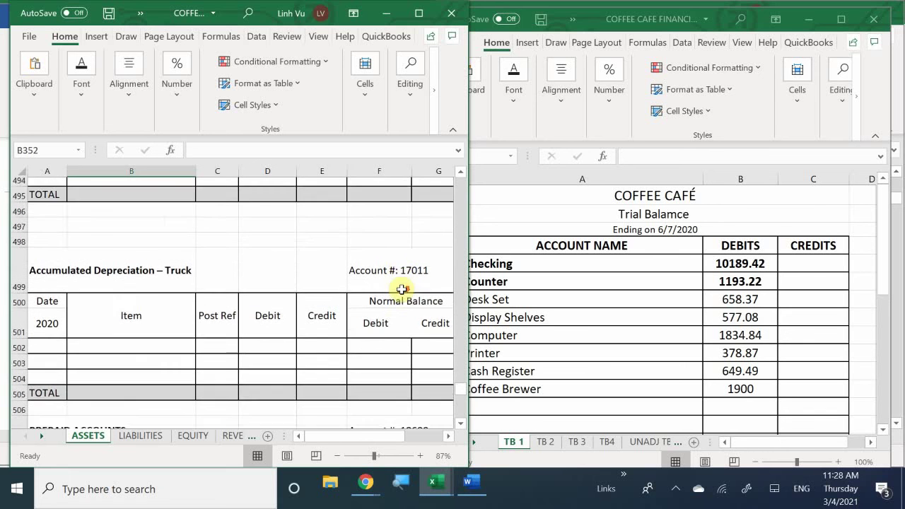
pyautogui.scroll(-3, 402, 289)
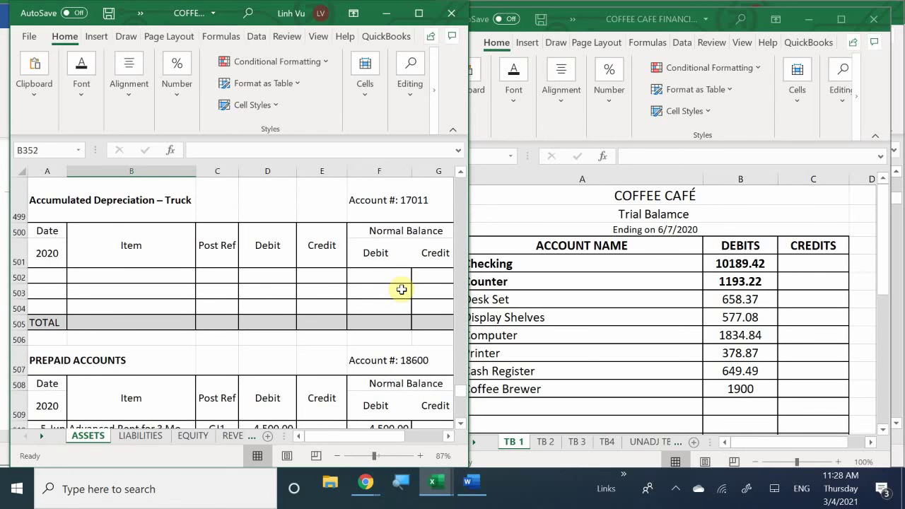
pyautogui.scroll(-3, 402, 289)
pyautogui.scroll(2, 402, 290)
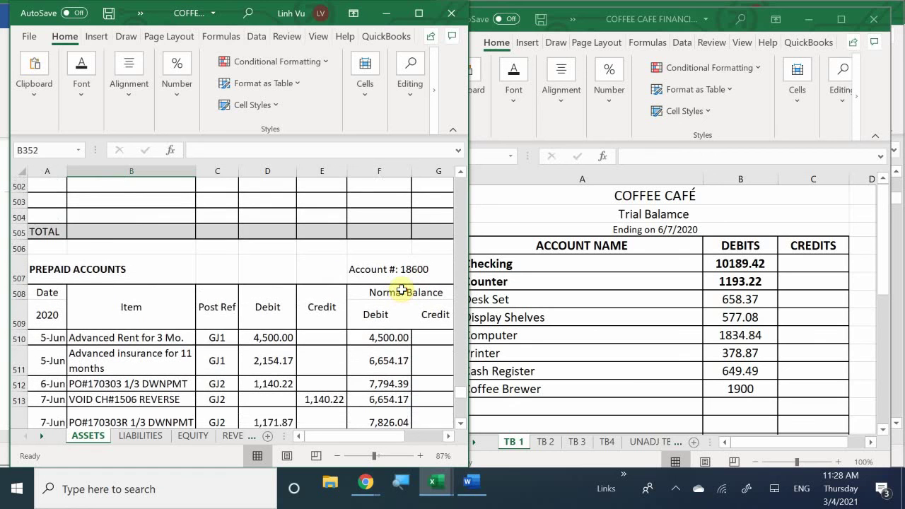
pyautogui.scroll(-1, 401, 290)
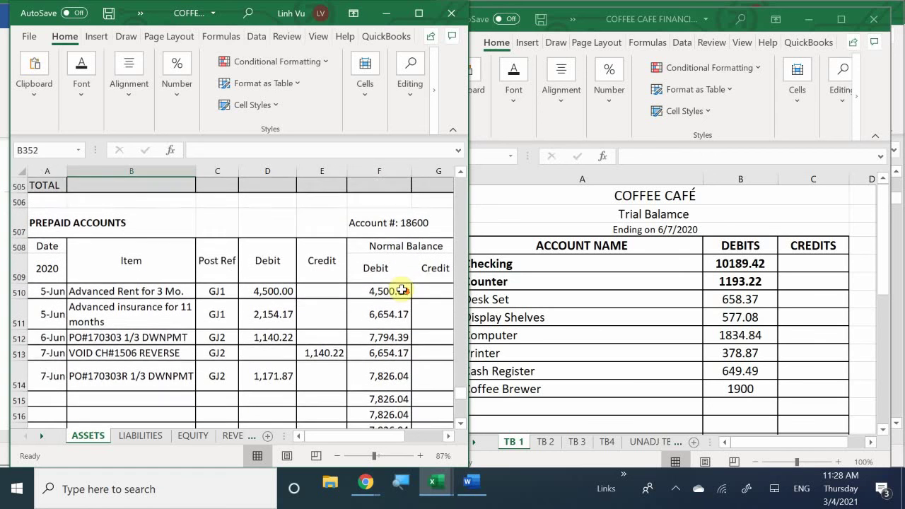
pyautogui.scroll(-1, 401, 290)
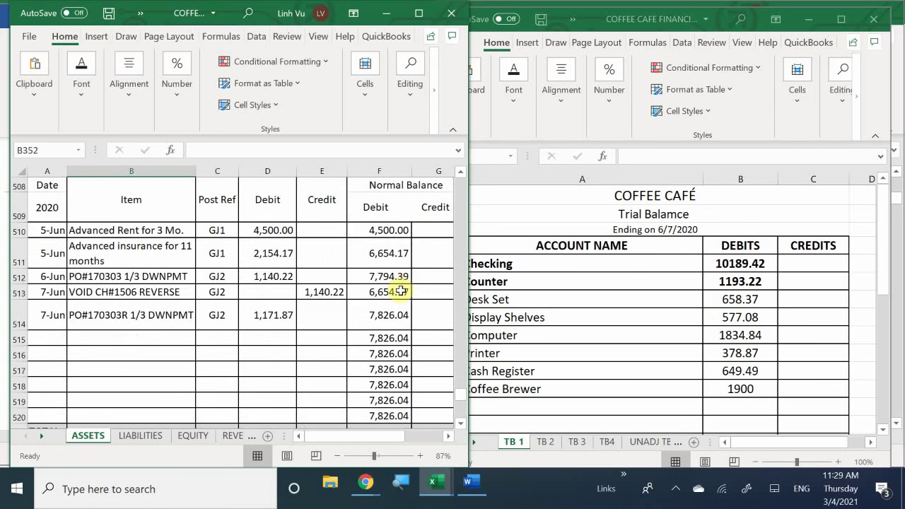
pyautogui.scroll(1, 401, 290)
# - Enter PREPAID ACCOUNTS in row 13 of the trial balance with its ASSETS ledger debit balance of 7826.04
pyautogui.click(603, 347)
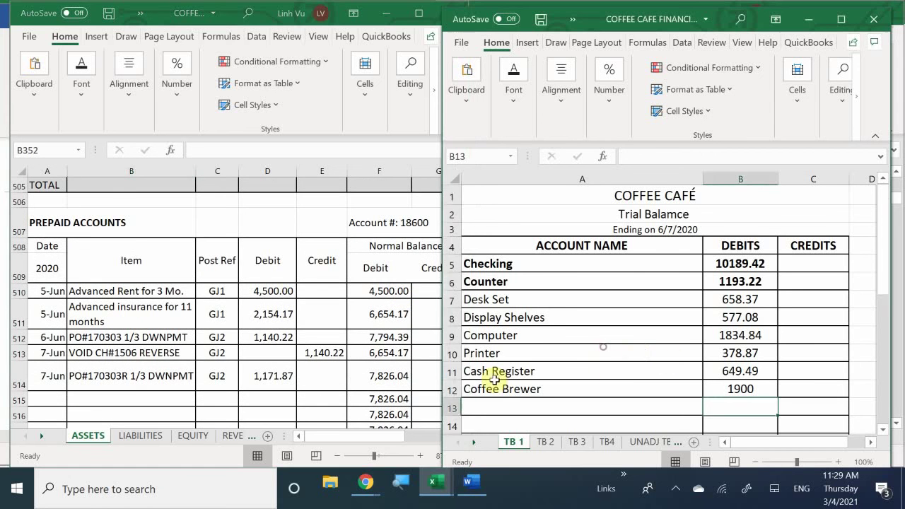
pyautogui.scroll(-1, 495, 379)
pyautogui.click(502, 359)
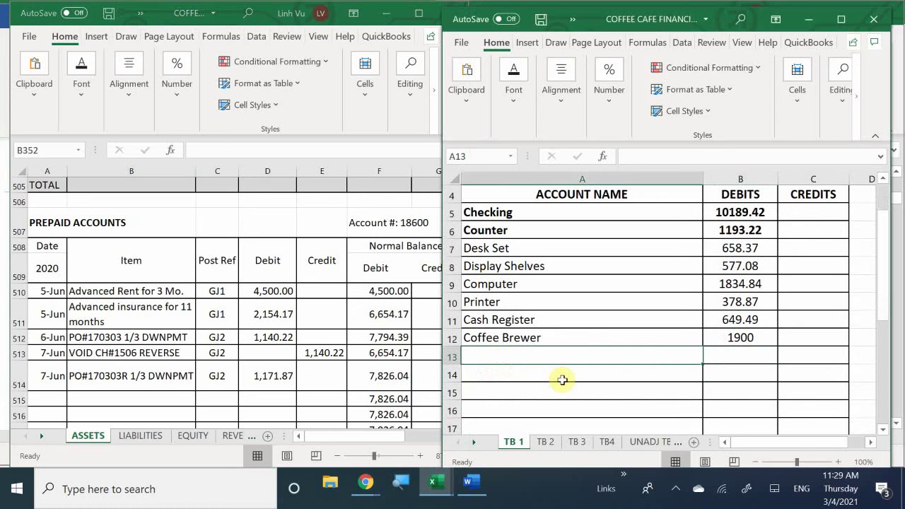
pyautogui.write('PREPAI')
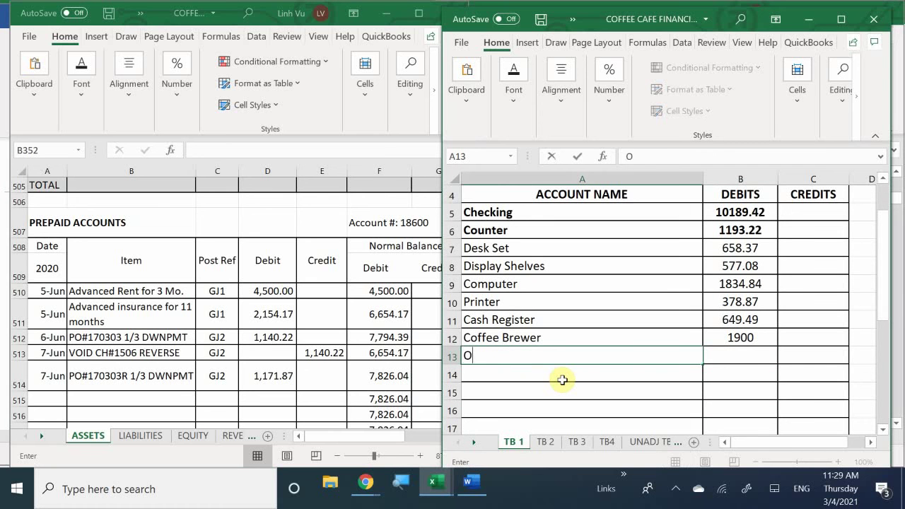
pyautogui.write('D ACCTO')
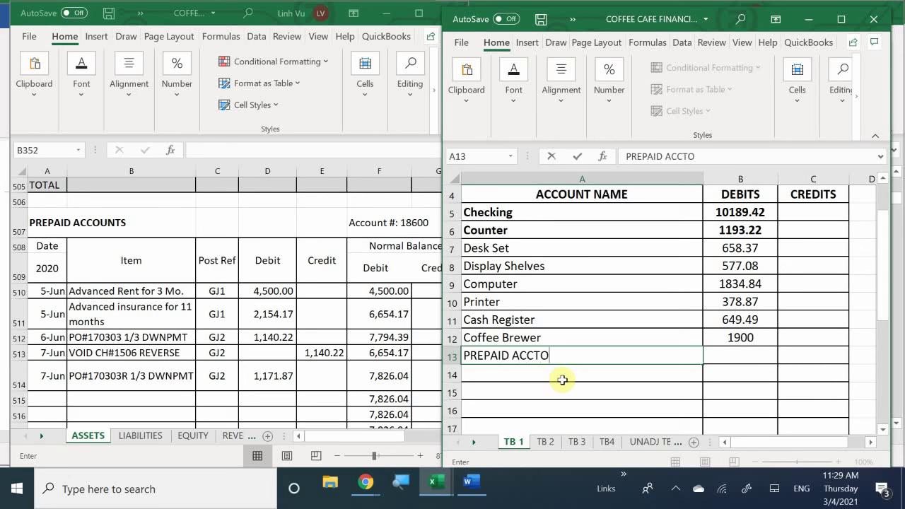
pyautogui.press('BackSpace')
pyautogui.press('BackSpace')
pyautogui.write('OUNTS')
pyautogui.press('Tab')
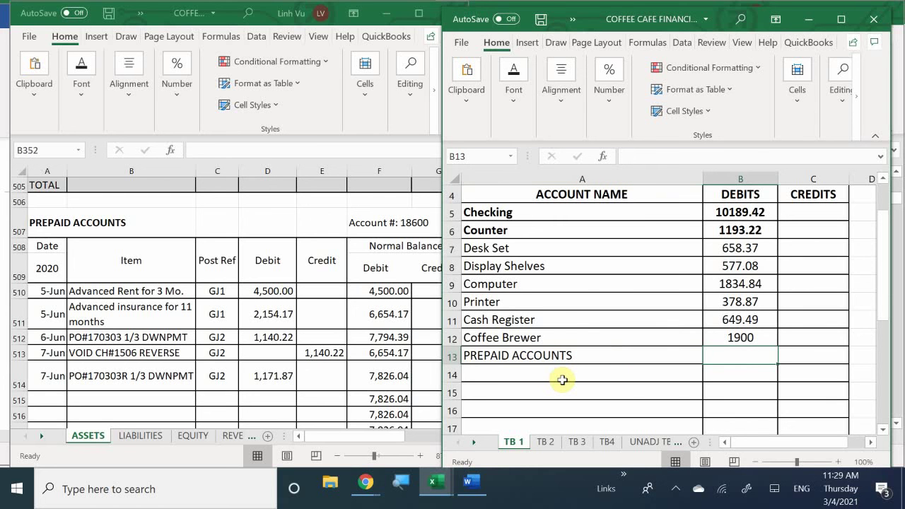
pyautogui.write('7826.0')
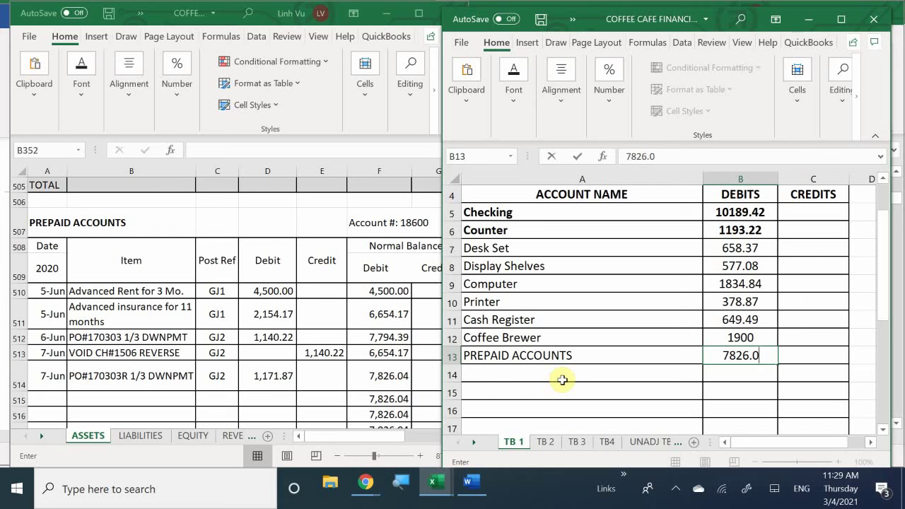
pyautogui.write('4')
pyautogui.press('Return')
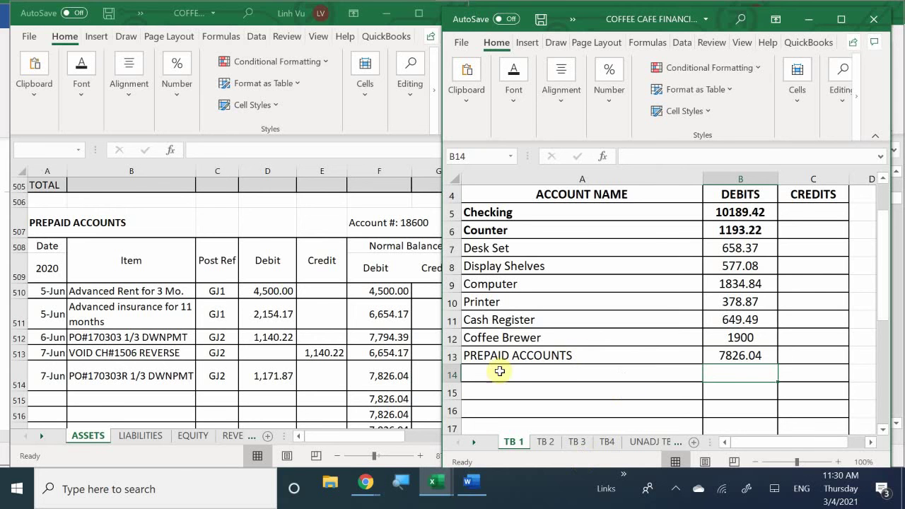
# - Find the DEPOSITS account in the ASSETS ledger and enter its name in row 14 of the trial balance
pyautogui.scroll(-1, 609, 355)
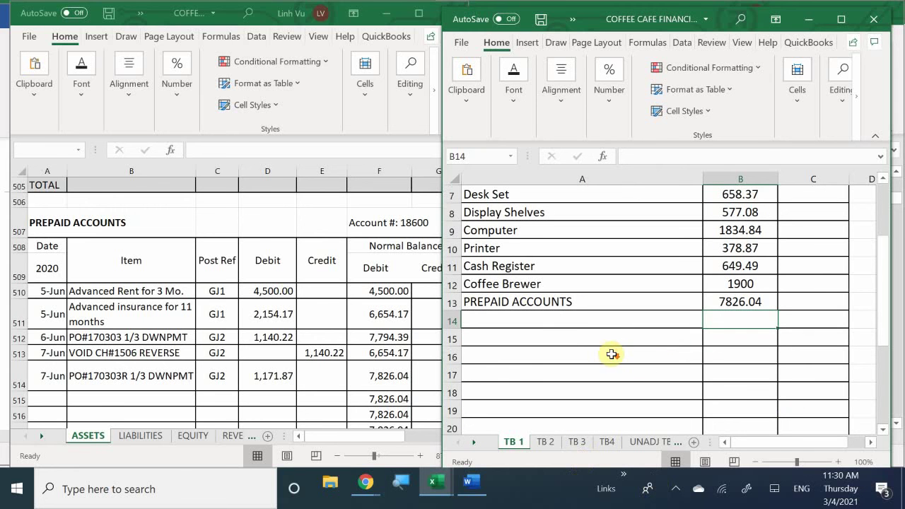
pyautogui.click(387, 357)
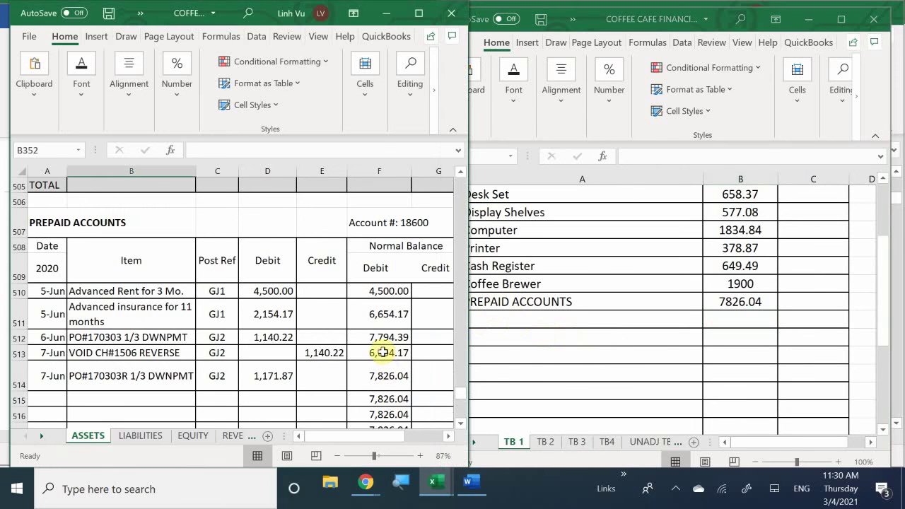
pyautogui.scroll(-1, 383, 351)
pyautogui.scroll(-2, 382, 351)
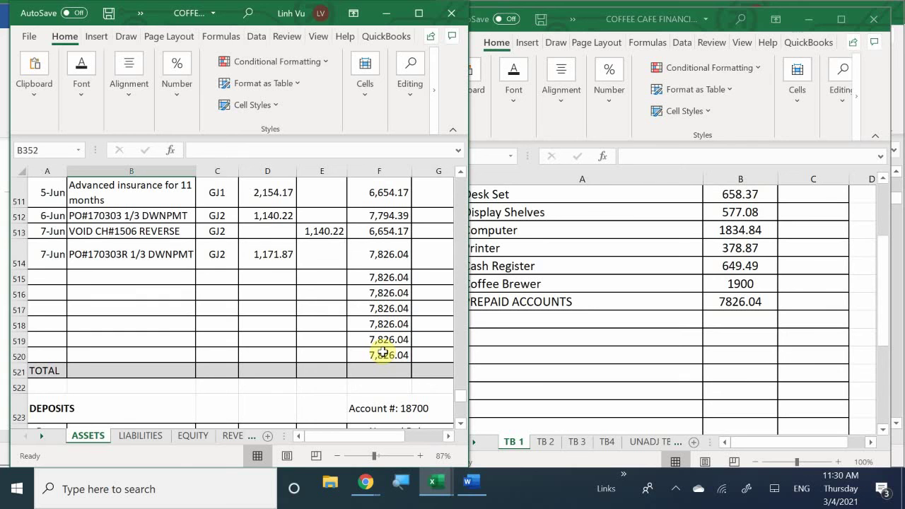
pyautogui.scroll(-3, 383, 352)
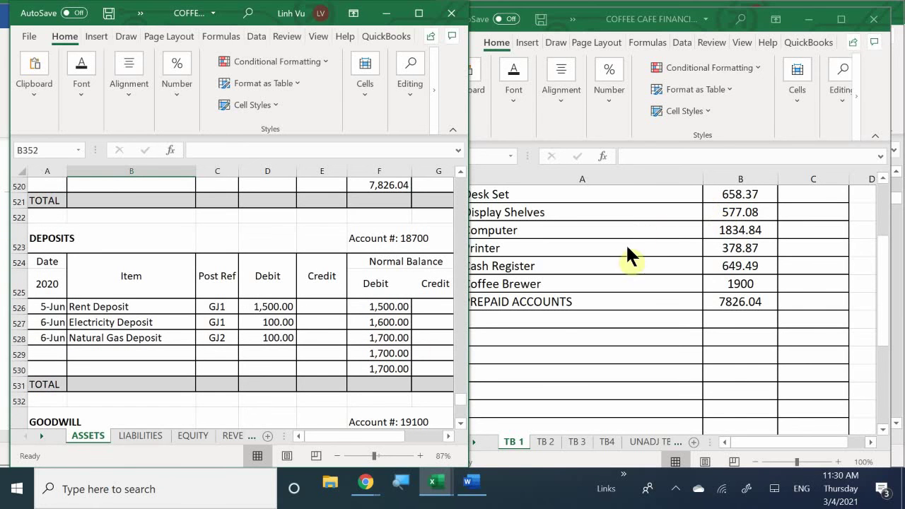
pyautogui.click(522, 309)
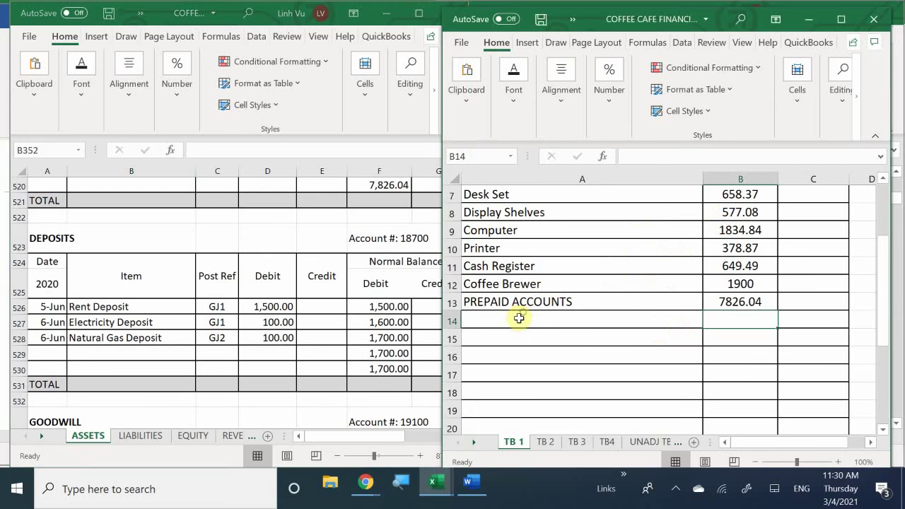
pyautogui.write('D')
pyautogui.click(546, 321)
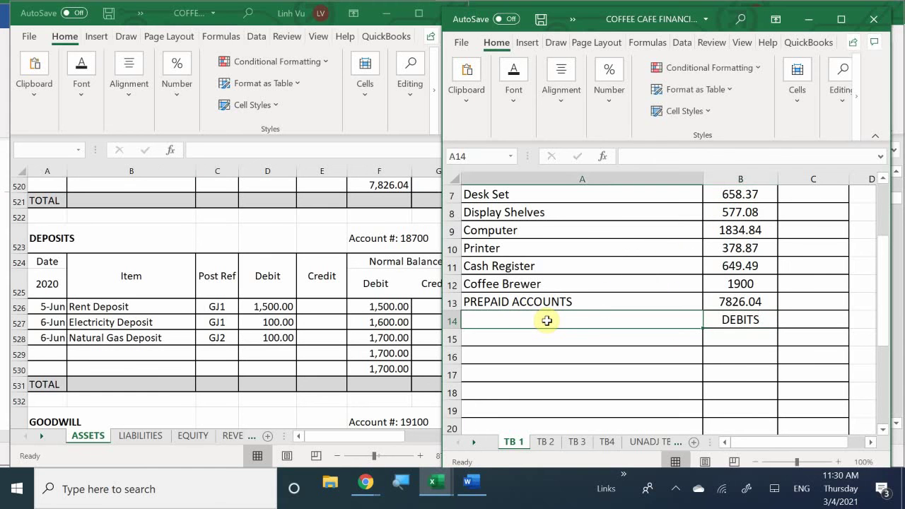
pyautogui.write('DE')
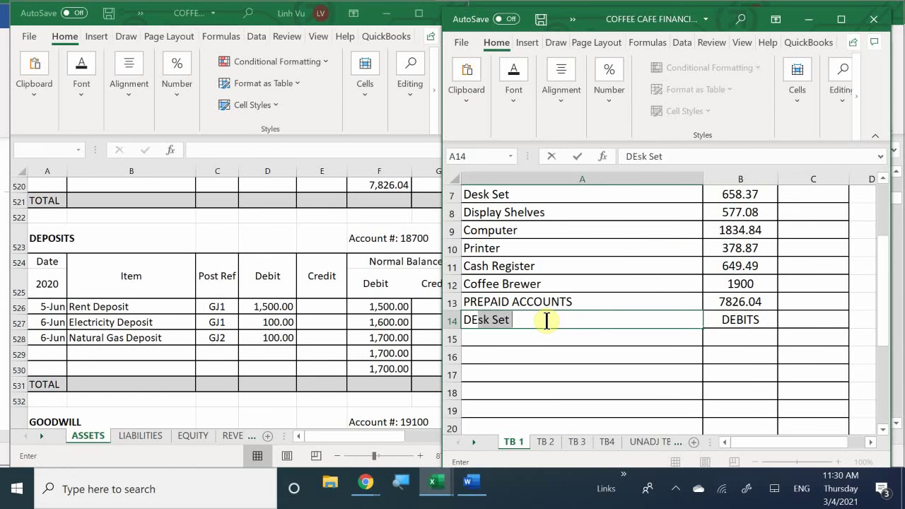
pyautogui.write('POSITS')
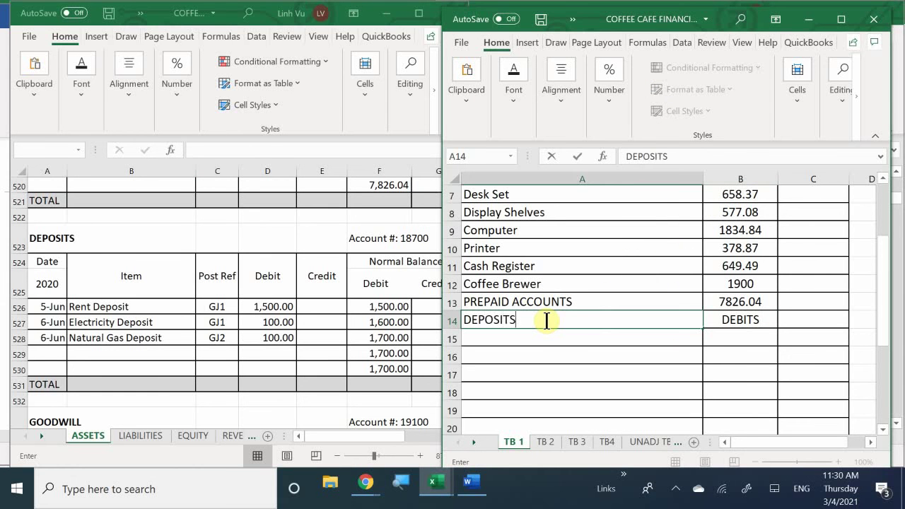
pyautogui.press('Return')
# - Replace the stray text in the debit cell of the DEPOSITS row with 1700
pyautogui.press('Up')
pyautogui.press('Right')
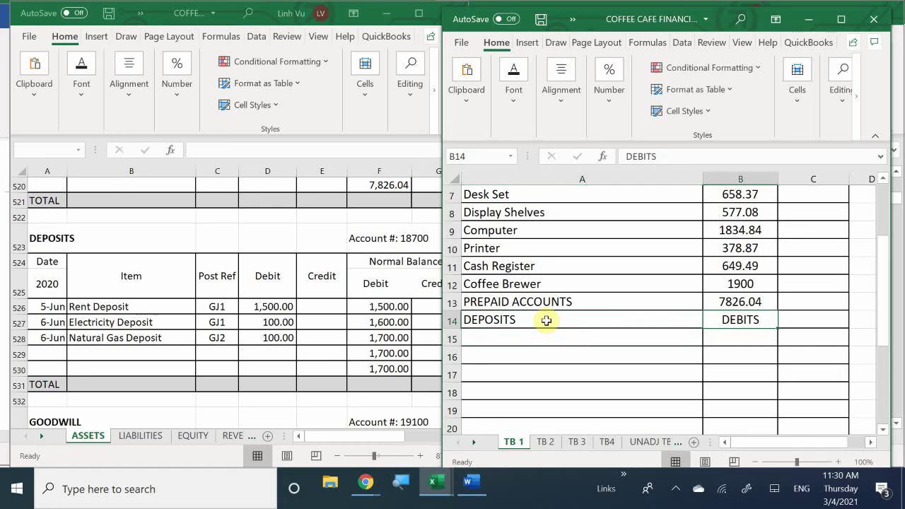
pyautogui.press('BackSpace')
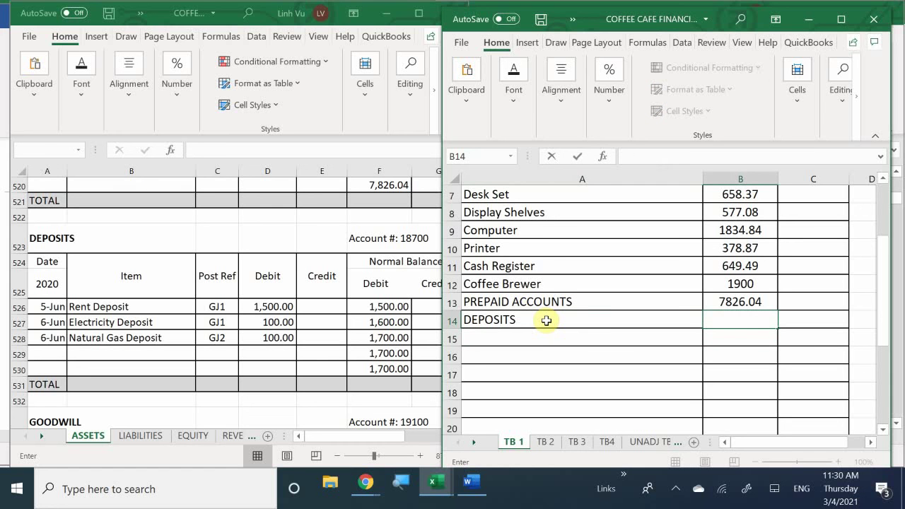
pyautogui.write('1700')
pyautogui.press('Return')
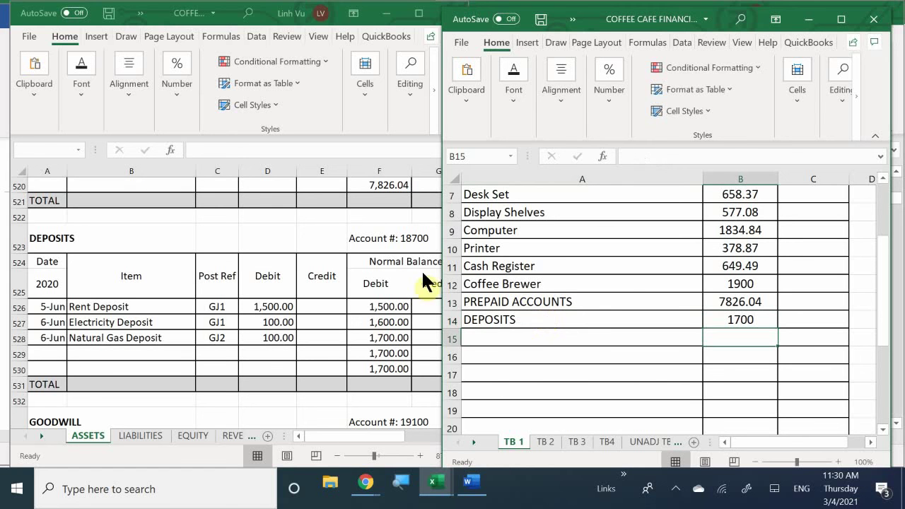
# - Find the GOODWILL account in the ASSETS ledger and enter it in row 15 of the trial balance with a debit of 2100
pyautogui.click(205, 344)
pyautogui.scroll(-3, 205, 344)
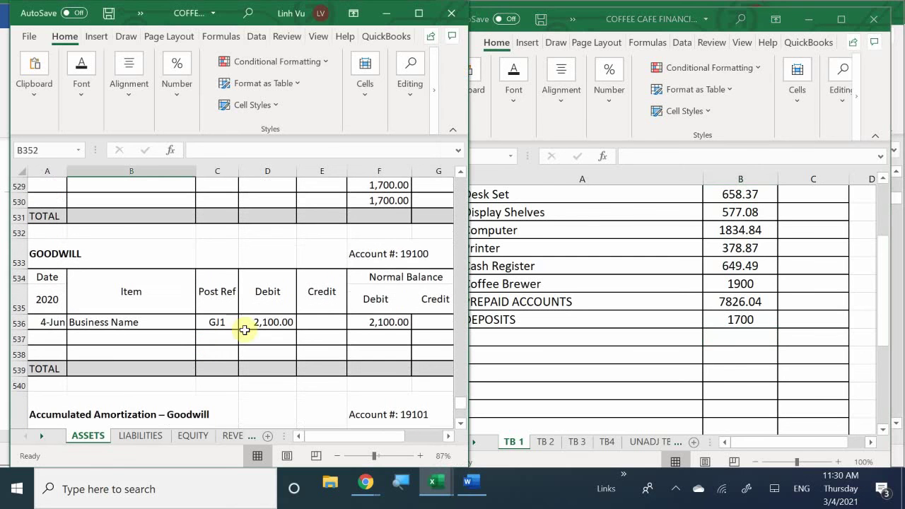
pyautogui.click(491, 336)
pyautogui.click(491, 336)
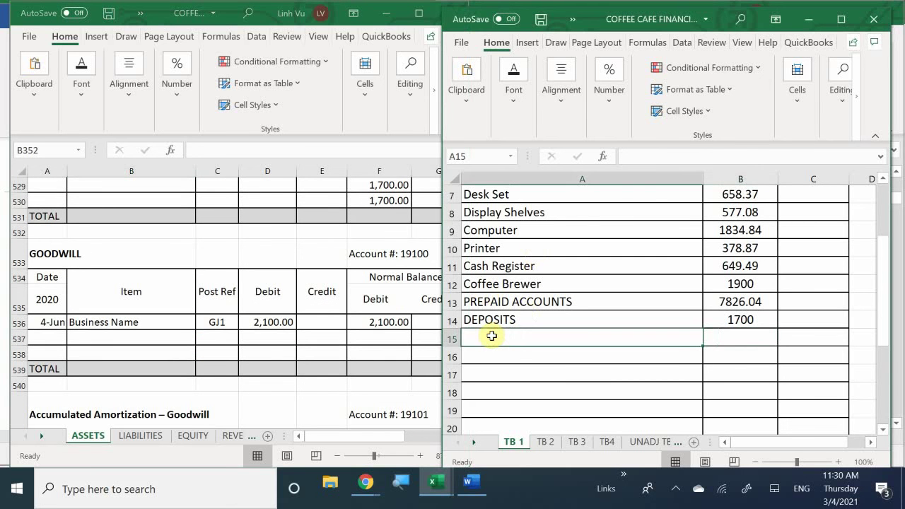
pyautogui.write('GII')
pyautogui.press('BackSpace')
pyautogui.press('BackSpace')
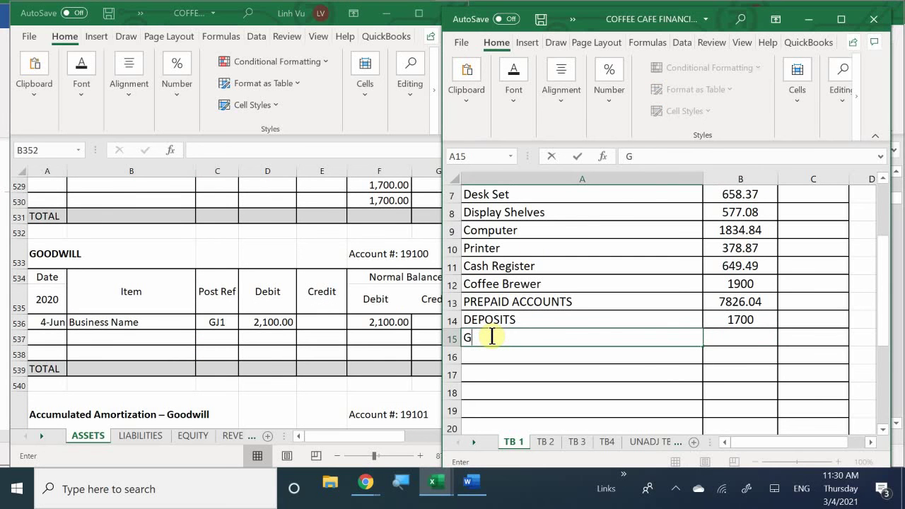
pyautogui.write('OOD')
pyautogui.write('WIL')
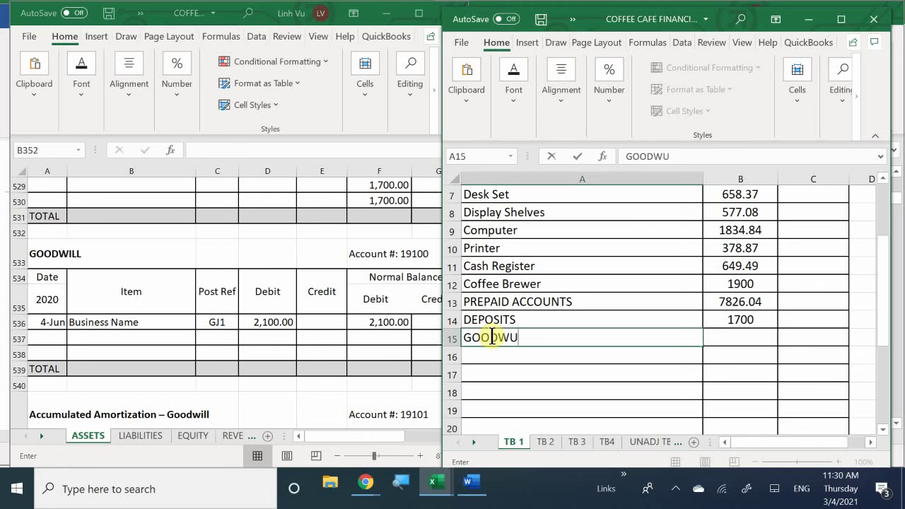
pyautogui.write('K')
pyautogui.press('BackSpace')
pyautogui.press('BackSpace')
pyautogui.press('BackSpace')
pyautogui.write('ILL')
pyautogui.press('Tab')
pyautogui.write('2100')
pyautogui.press('Return')
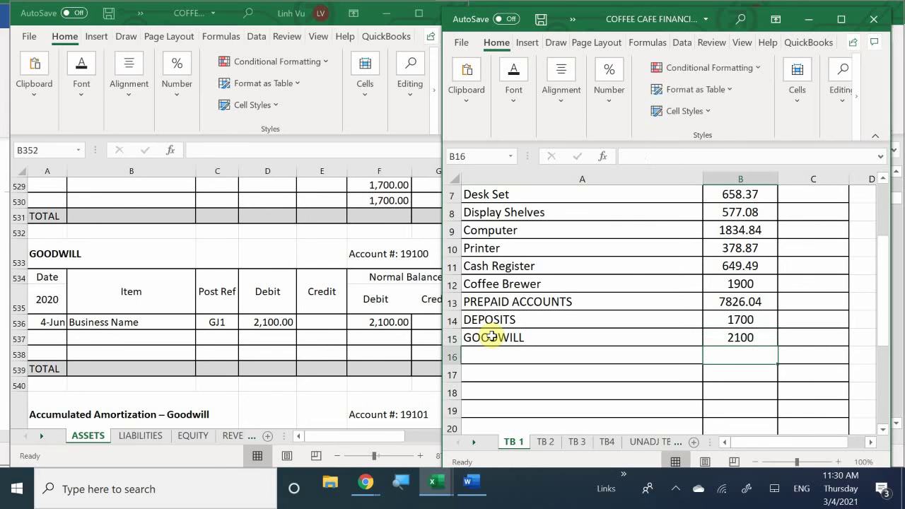
# - Review the remaining ASSETS ledger accounts through MISCELLANEOUS SUSPENSE for an ending balance
pyautogui.click(208, 343)
pyautogui.scroll(-5, 208, 344)
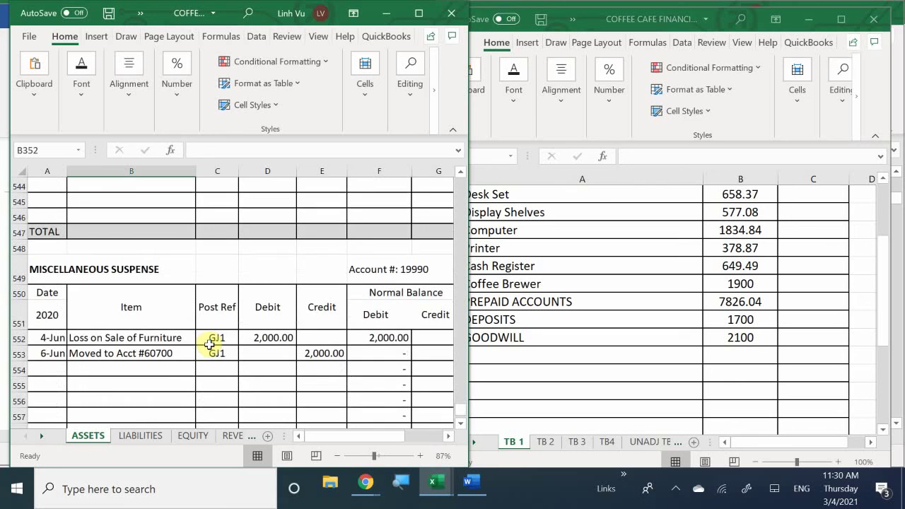
pyautogui.scroll(-1, 210, 344)
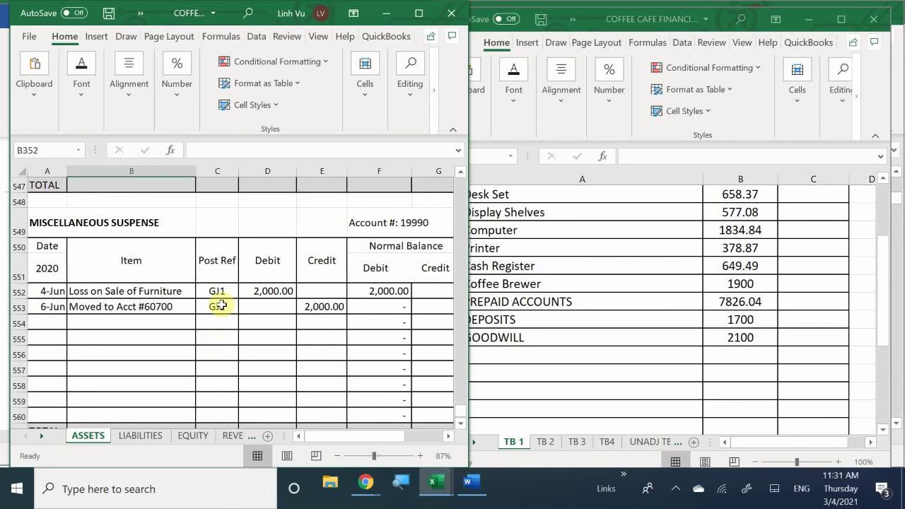
pyautogui.scroll(-1, 222, 304)
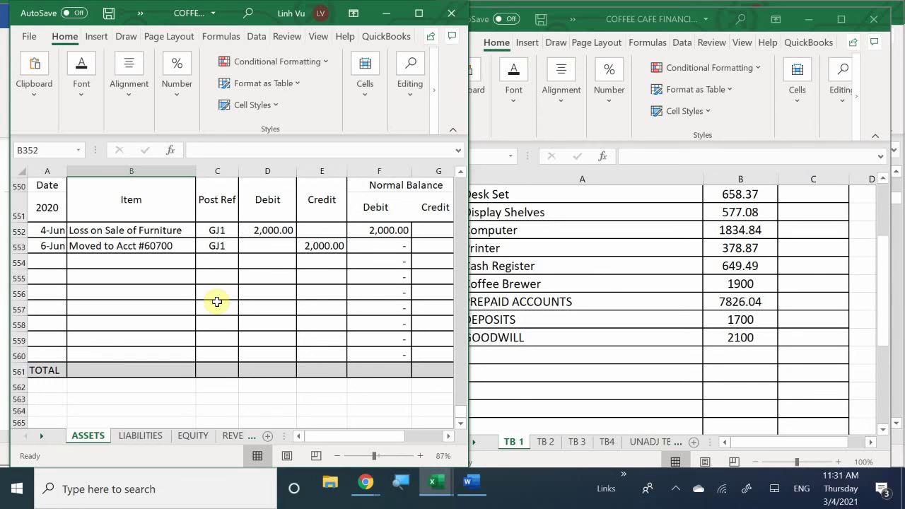
# - Open the LIABILITIES ledger and enter its first account, ACCOUNTS PAYABLE, in row 16 of the trial balance
pyautogui.click(138, 436)
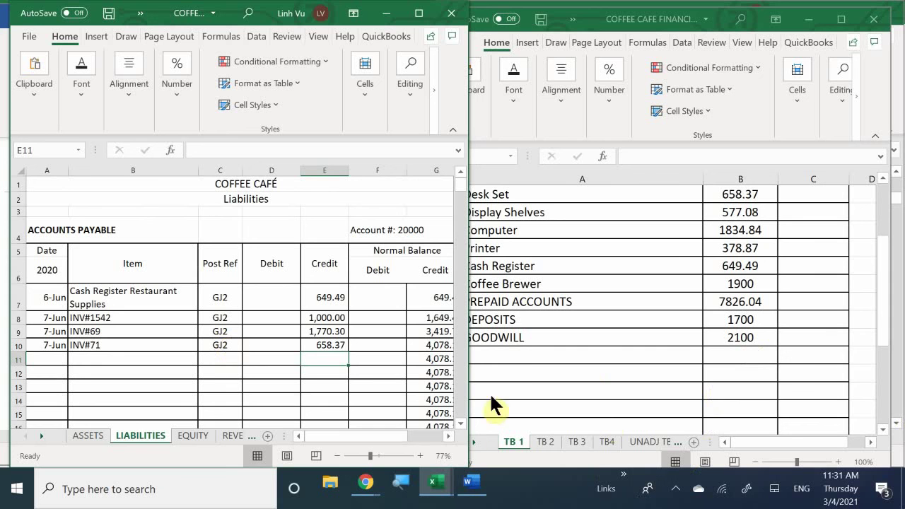
pyautogui.click(523, 358)
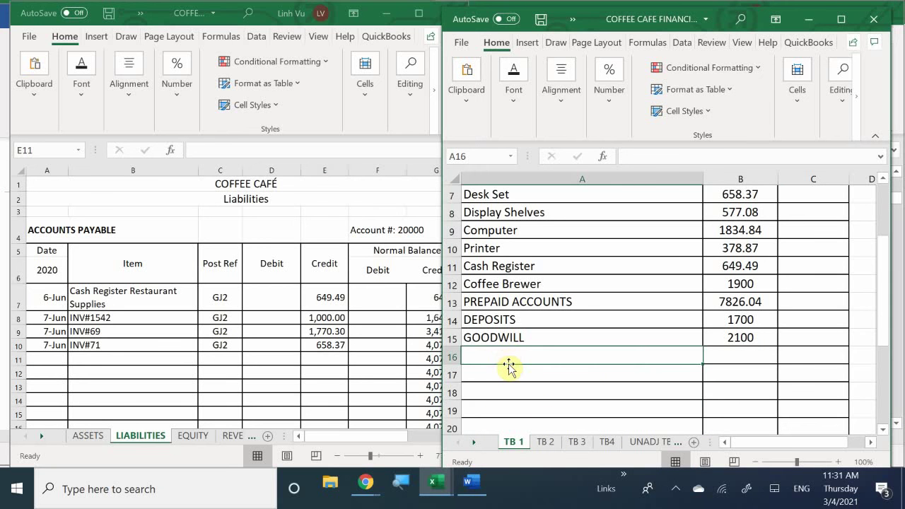
pyautogui.write('ACCOUNT')
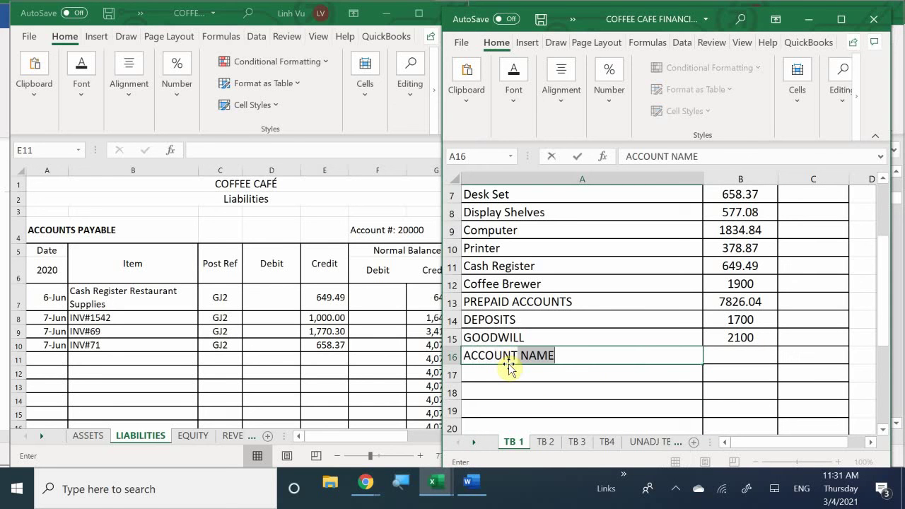
pyautogui.write('S PAY')
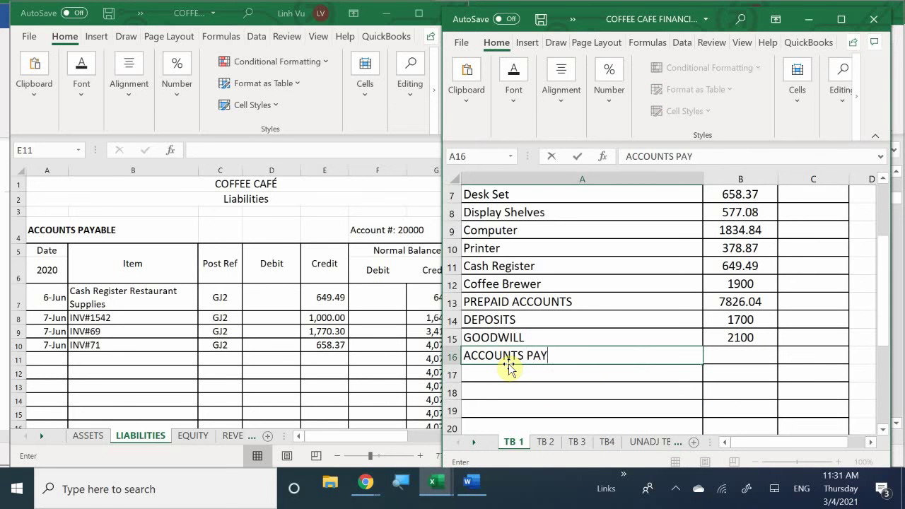
pyautogui.write('ABLE')
pyautogui.press('Return')
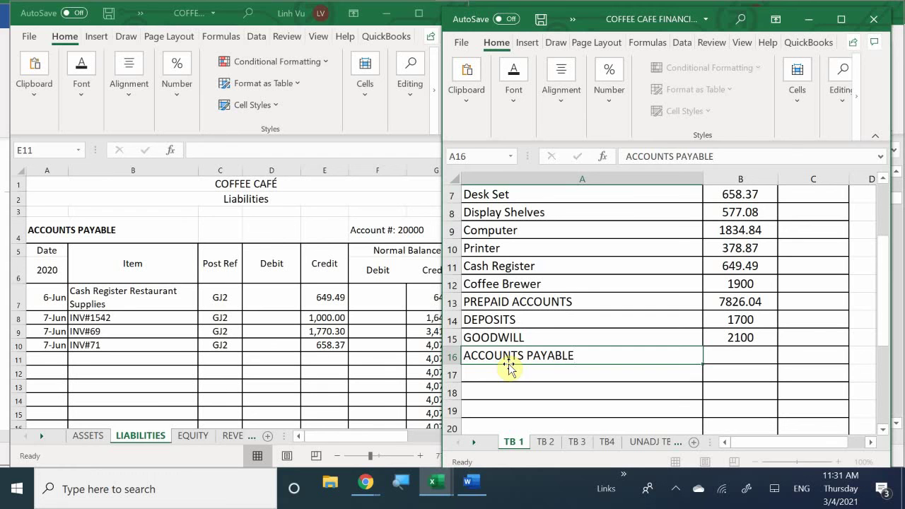
# - Look up the ending credit balance of ACCOUNTS PAYABLE in the ledger and enter 4078.16 as its trial balance credit
pyautogui.click(310, 433)
pyautogui.hscroll(2, 321, 435)
pyautogui.hscroll(-2, 320, 436)
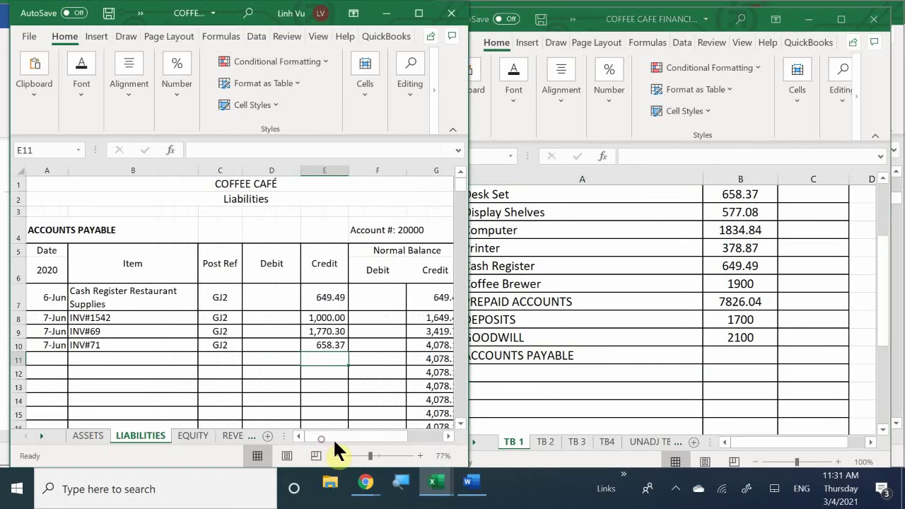
pyautogui.hscroll(3, 342, 439)
pyautogui.hscroll(-1, 369, 441)
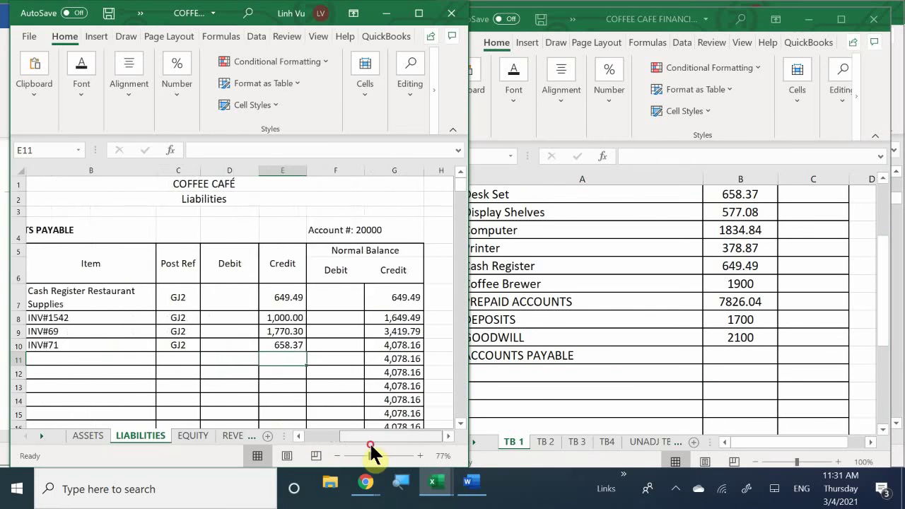
pyautogui.hscroll(1, 370, 443)
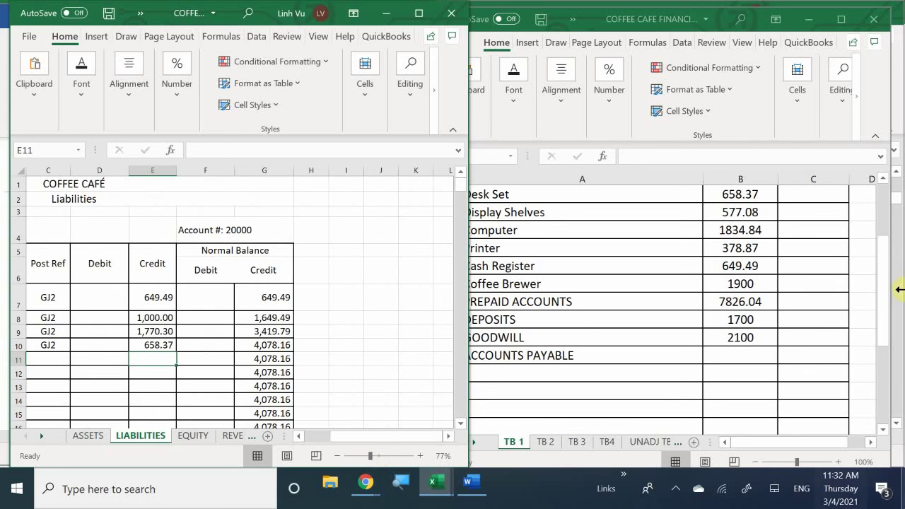
pyautogui.click(806, 343)
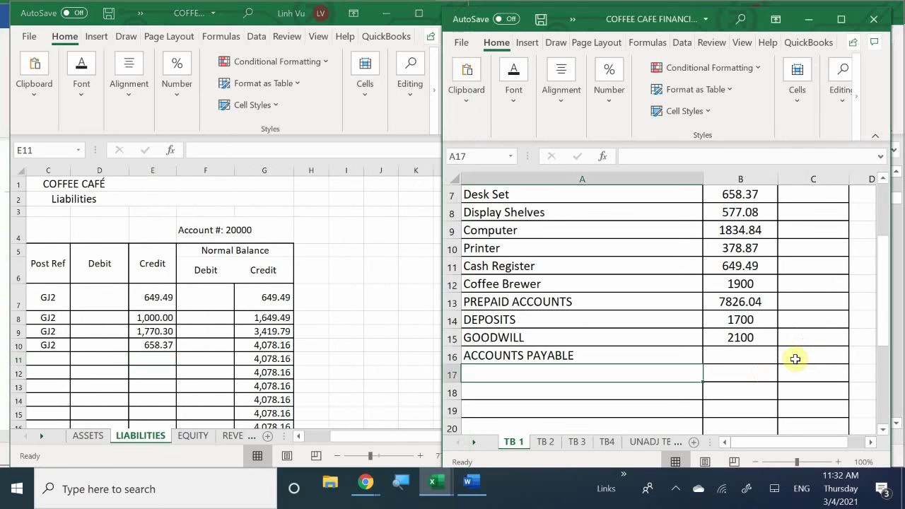
pyautogui.click(798, 358)
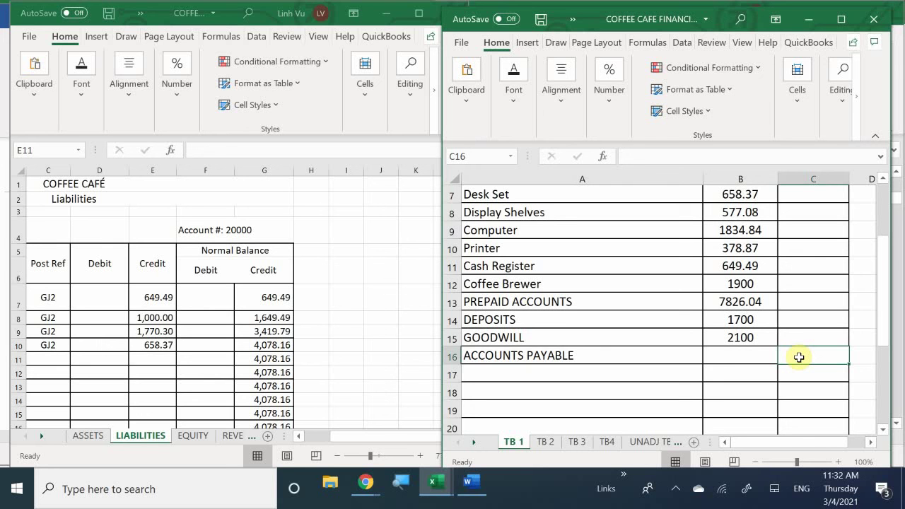
pyautogui.write('40')
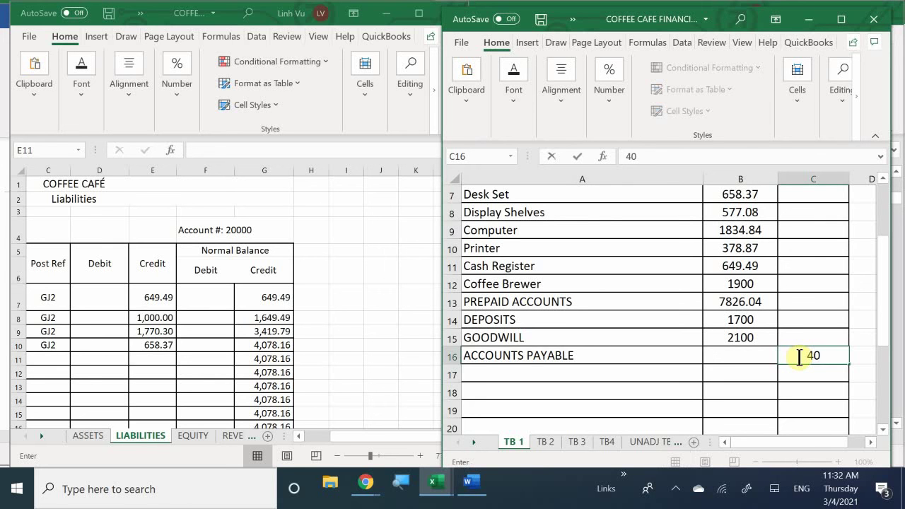
pyautogui.write('78.16')
pyautogui.press('Return')
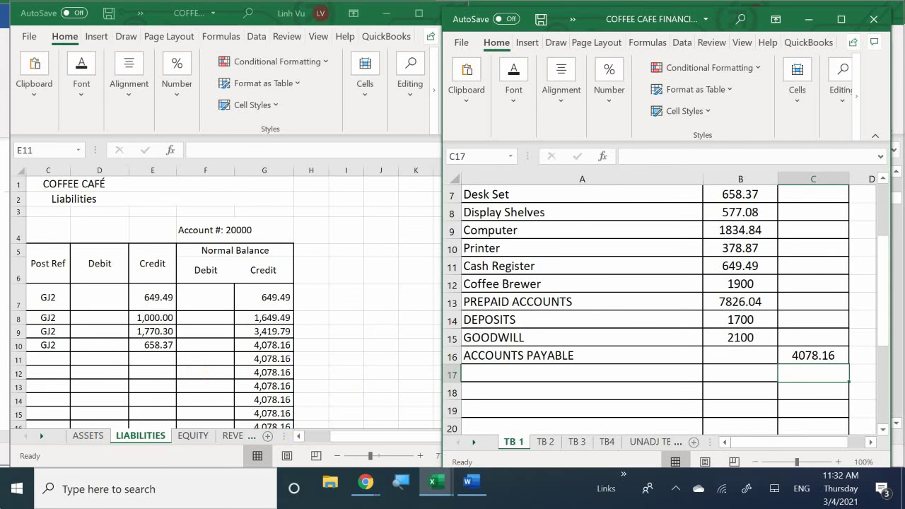
# - Open the EQUITY ledger and review its accounts from OWNER'S EQUITY through INCOME SUMMARY for ending balances
pyautogui.click(176, 432)
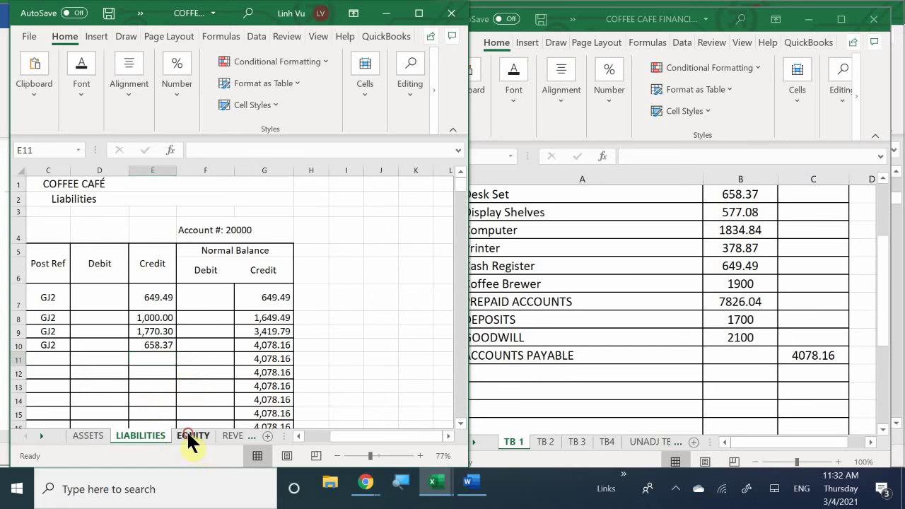
pyautogui.click(199, 439)
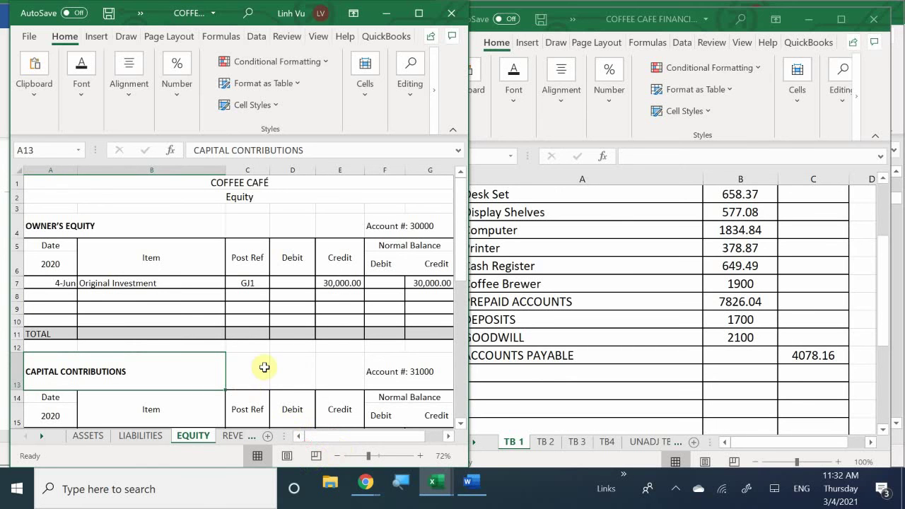
pyautogui.scroll(-3, 255, 373)
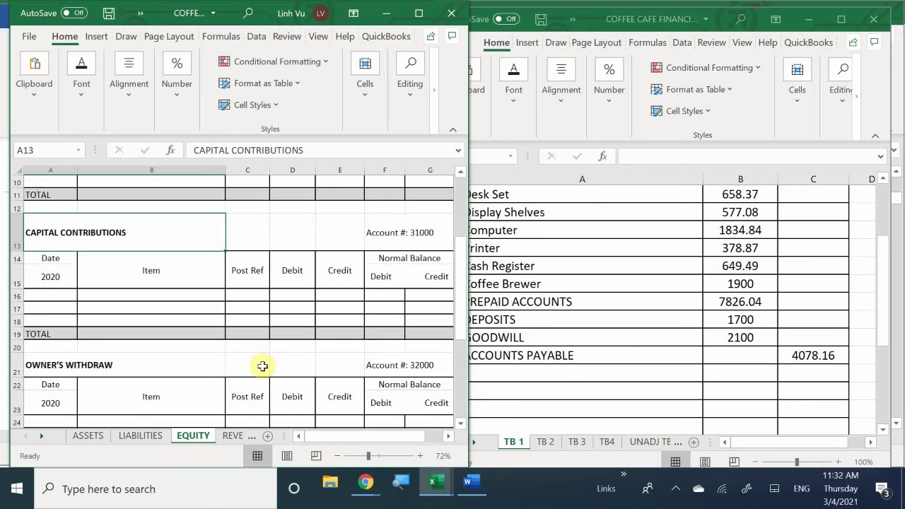
pyautogui.scroll(-3, 263, 365)
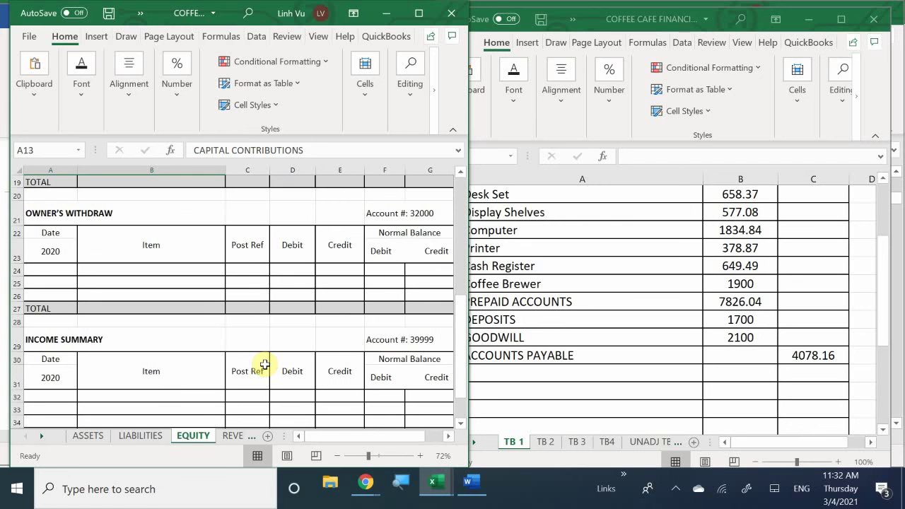
pyautogui.scroll(-2, 265, 365)
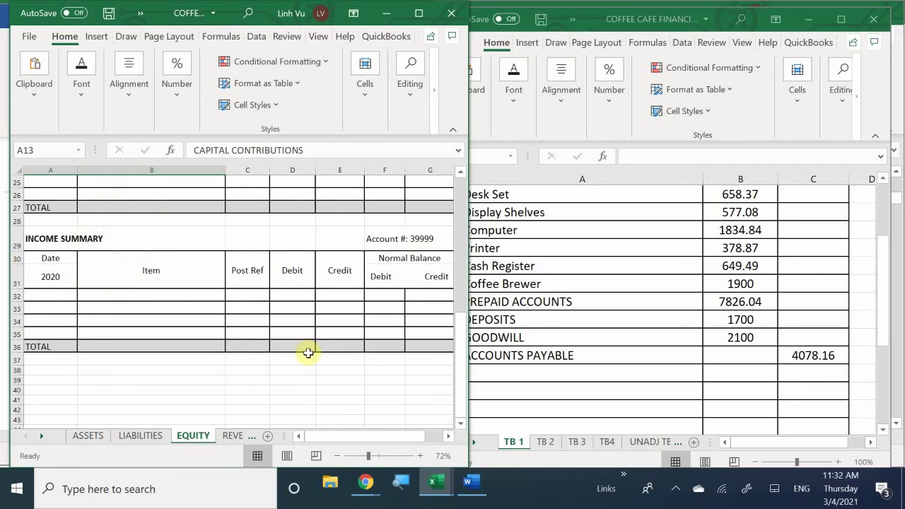
pyautogui.scroll(8, 233, 302)
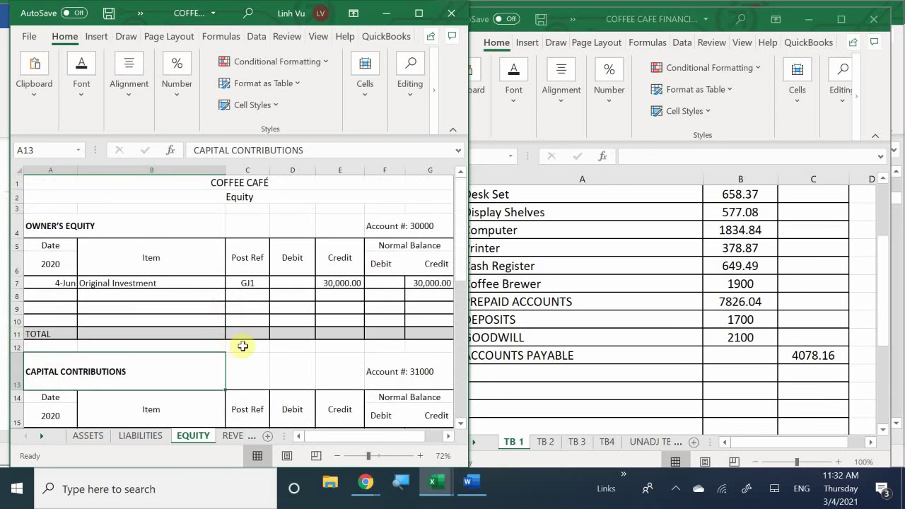
# - Enter OWNER'S EQUITY as the account name in row 17 of the trial balance
pyautogui.click(488, 373)
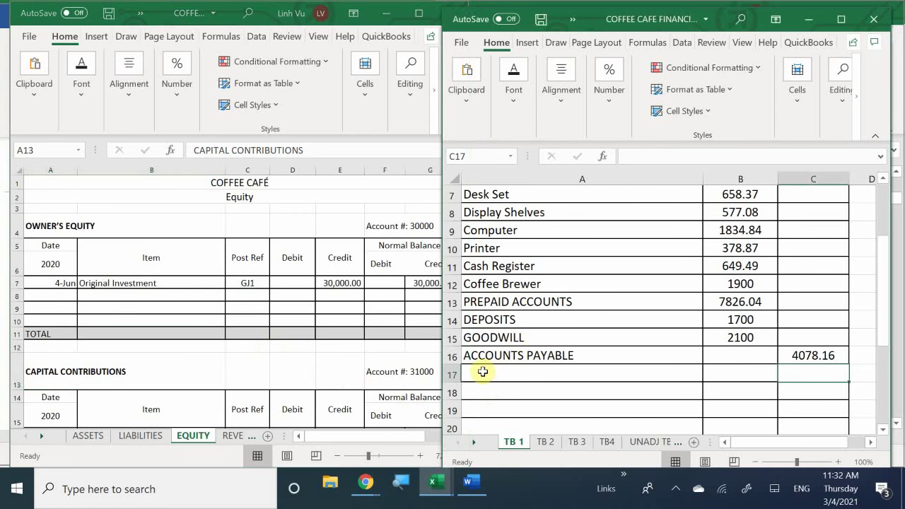
pyautogui.write('O')
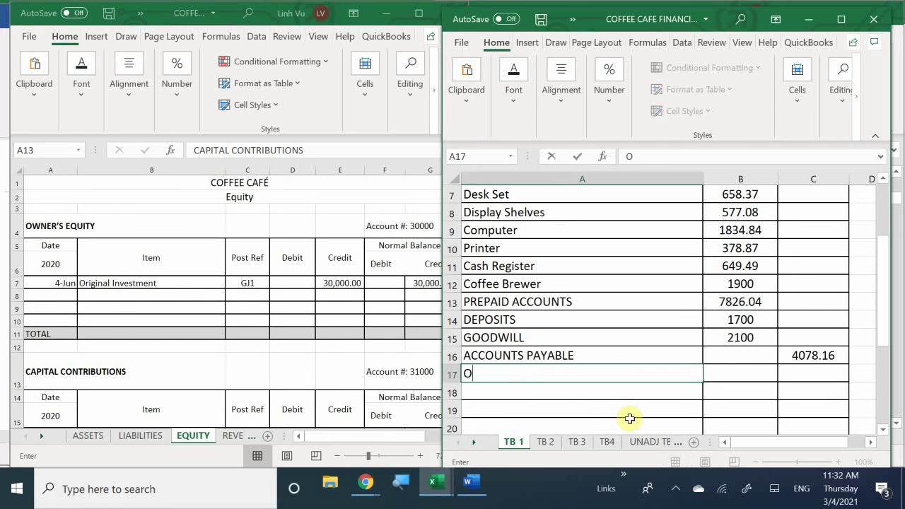
pyautogui.write("WNER'S WITH")
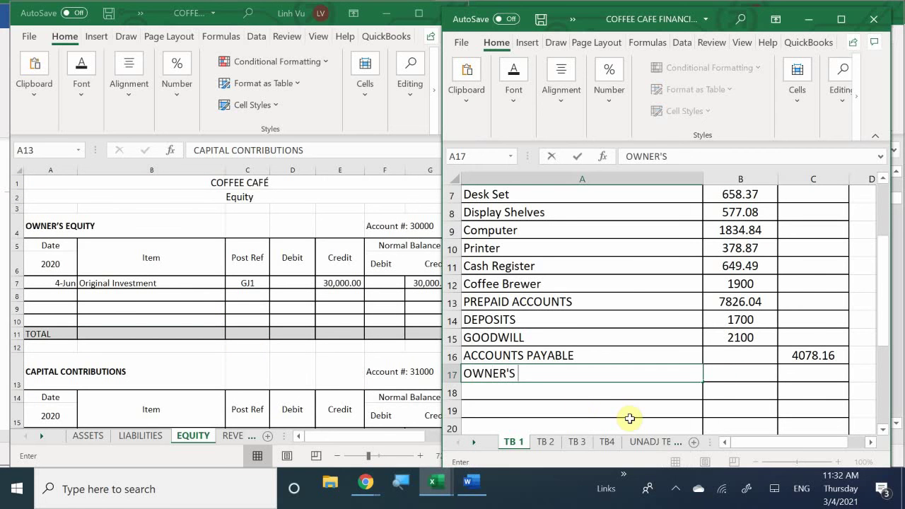
pyautogui.press('BackSpace')
pyautogui.press('BackSpace')
pyautogui.press('BackSpace')
pyautogui.press('BackSpace')
pyautogui.write('EQUITY')
pyautogui.press('Return')
# - Enter 30000 as the OWNER'S EQUITY credit in the trial balance
pyautogui.press('Right')
pyautogui.press('Right')
pyautogui.press('Up')
pyautogui.write('3')
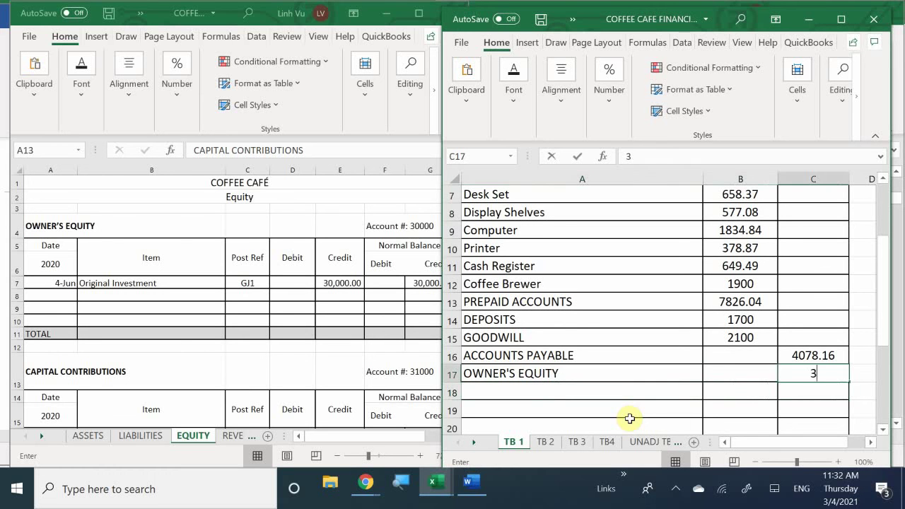
pyautogui.write('0000')
pyautogui.press('Return')
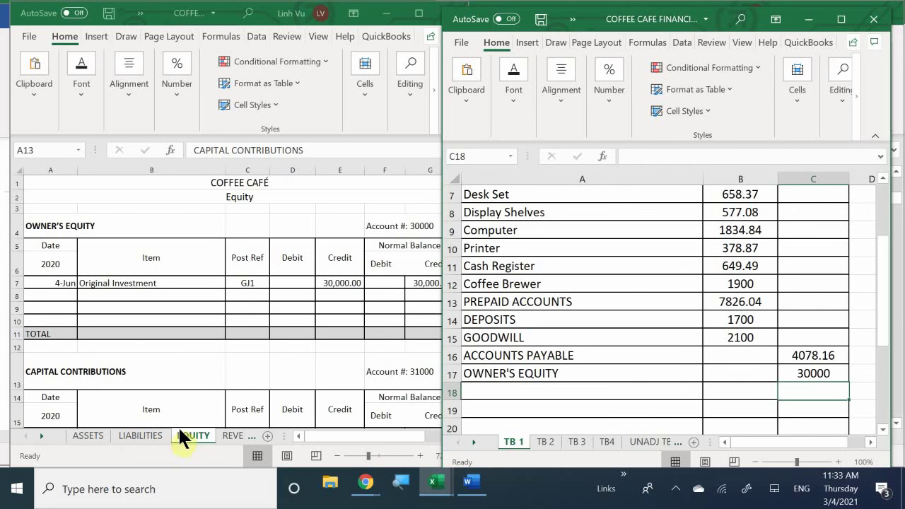
# - Check the REVENUES, COGS and operating expenses ledgers for accounts with ending balances, down to BUSINESS EXPENSE
pyautogui.click(233, 433)
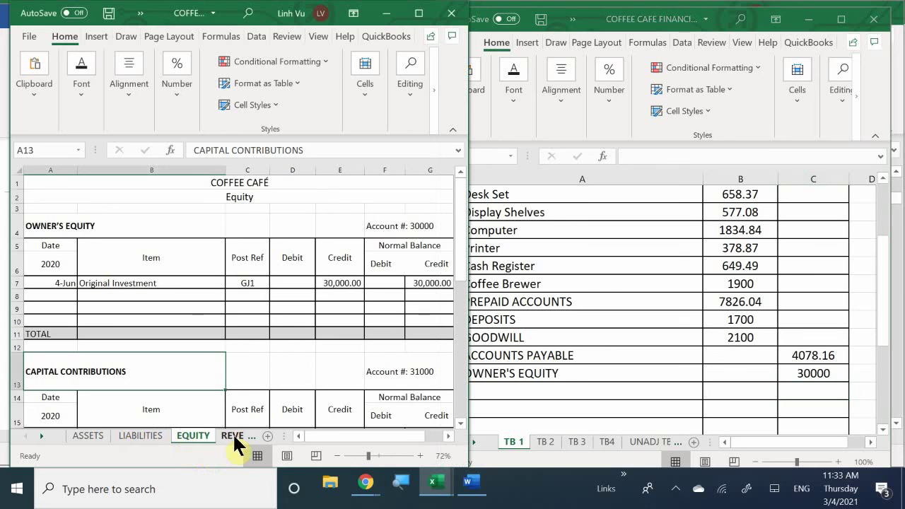
pyautogui.click(239, 435)
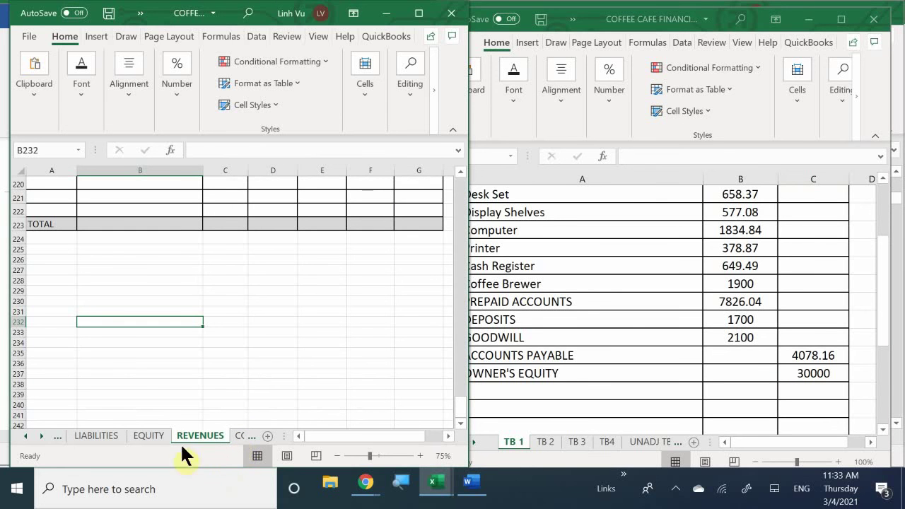
pyautogui.click(238, 436)
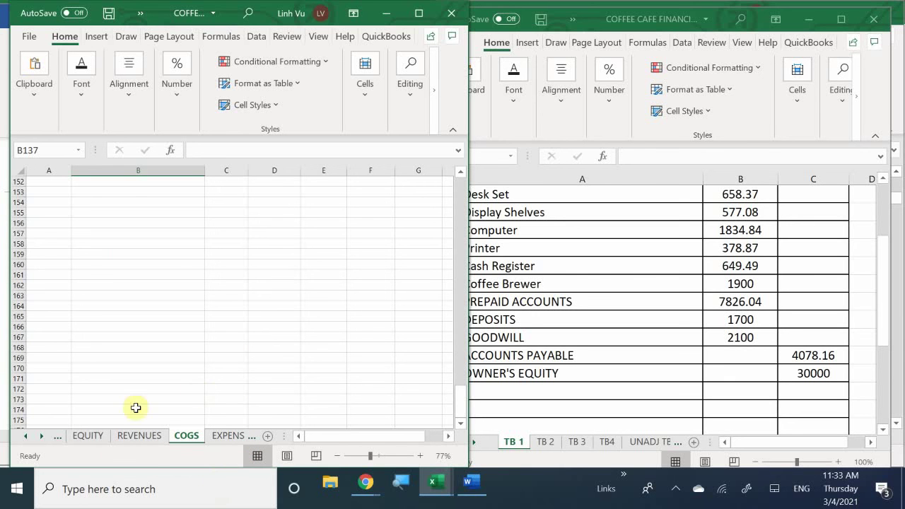
pyautogui.click(237, 434)
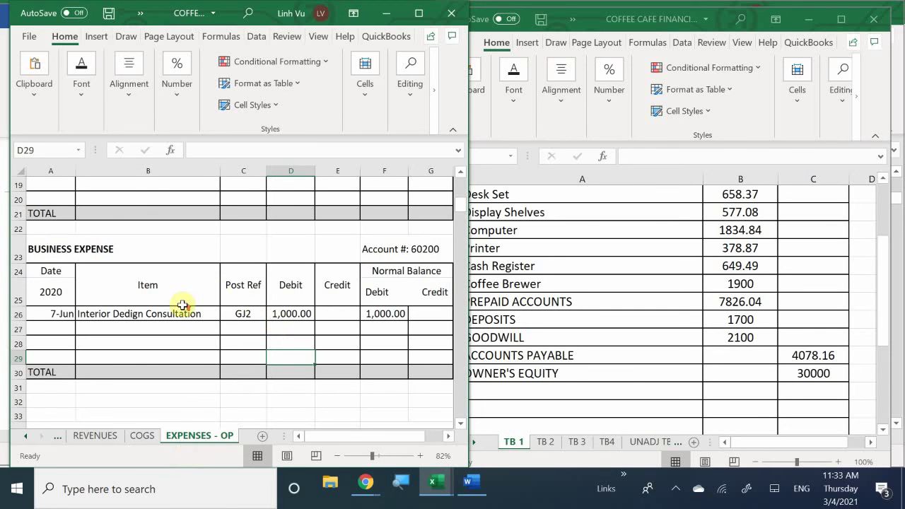
pyautogui.scroll(6, 183, 305)
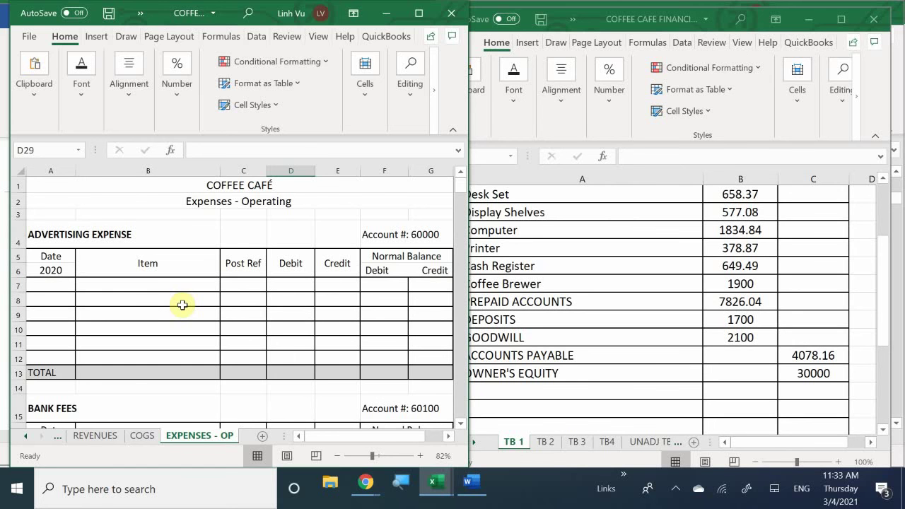
pyautogui.scroll(-4, 182, 305)
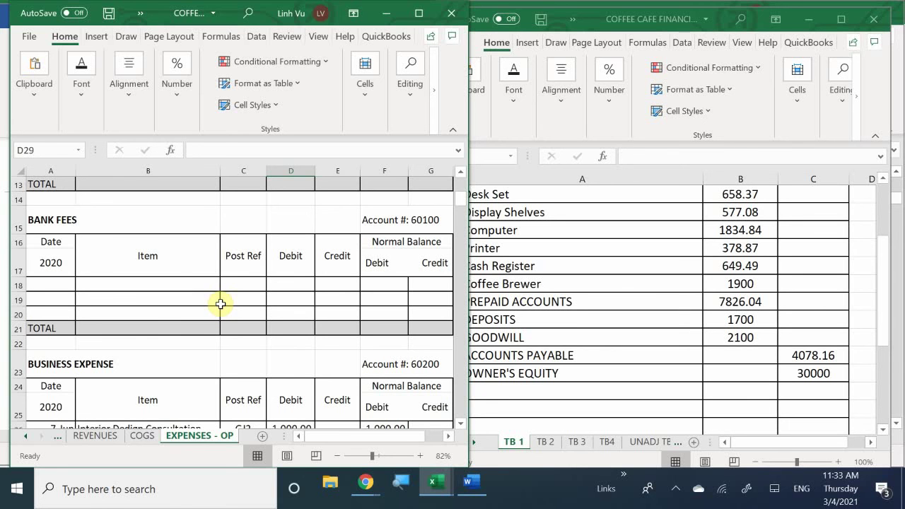
pyautogui.scroll(-2, 222, 301)
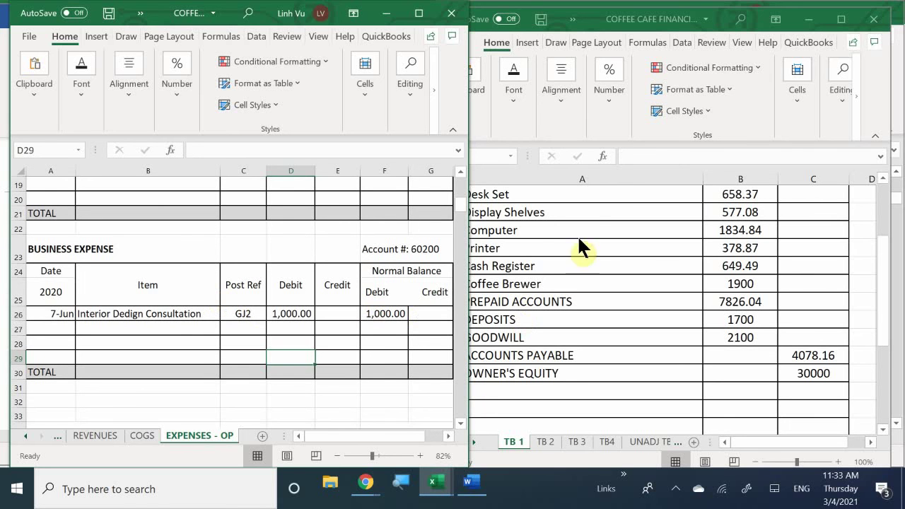
# - Enter BUSINESS EXPENSE in row 18 of the trial balance with a debit of 1000
pyautogui.click(471, 388)
pyautogui.click(471, 387)
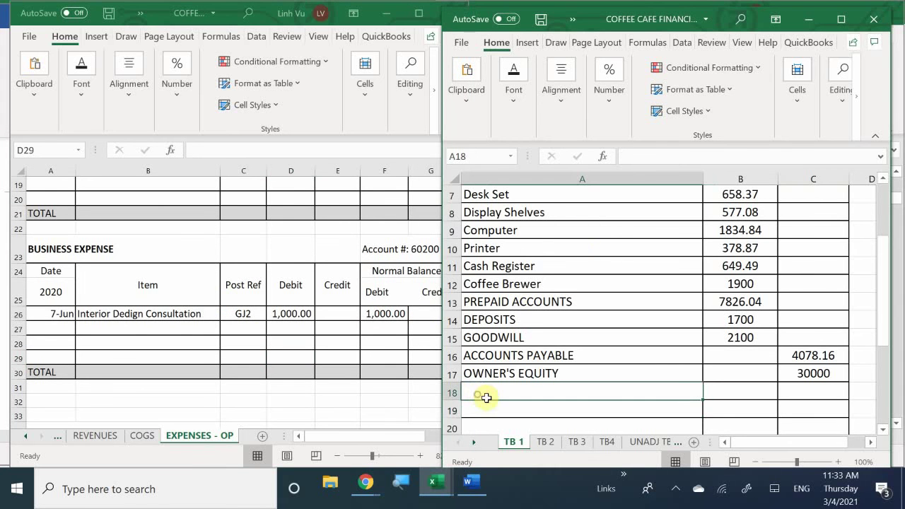
pyautogui.write('BU')
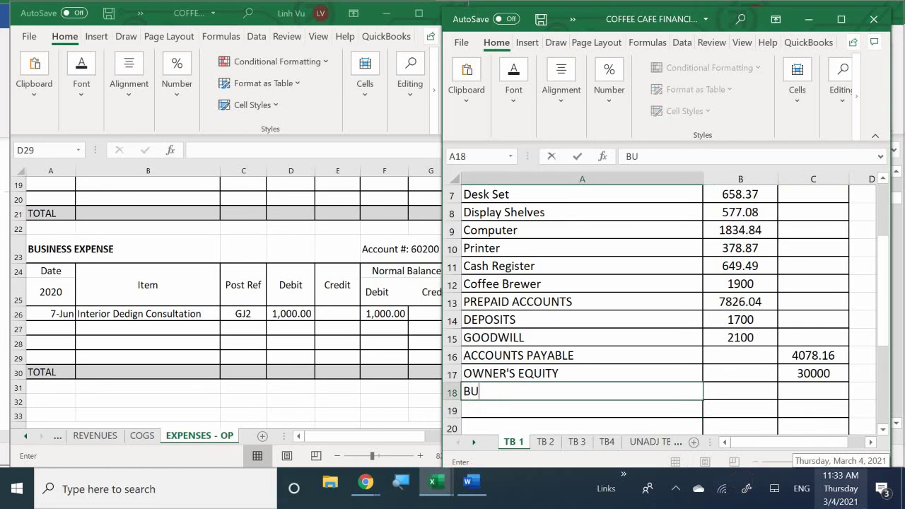
pyautogui.write('SINESS EXPENSE')
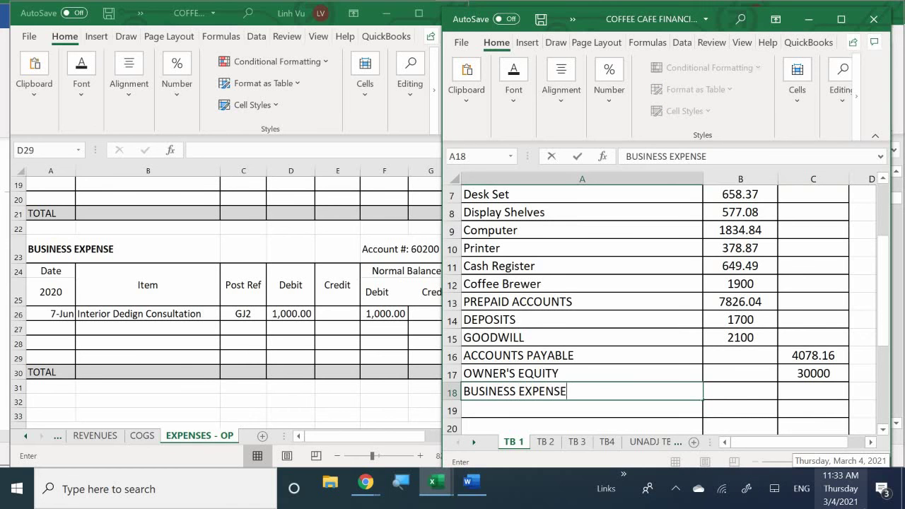
pyautogui.press('Tab')
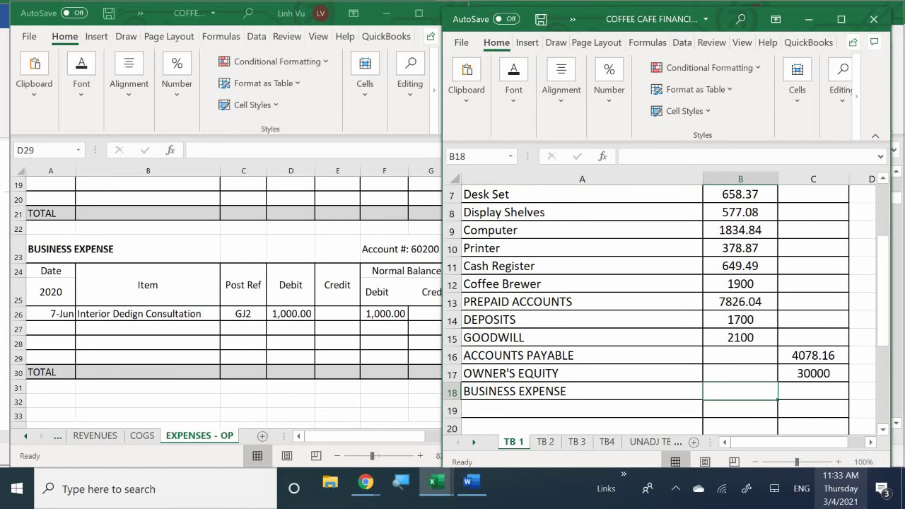
pyautogui.write('1000')
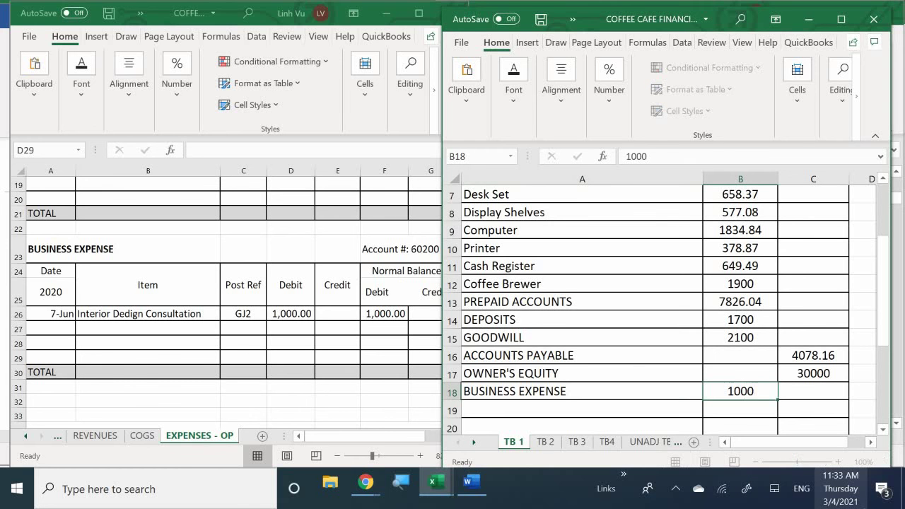
pyautogui.press('Return')
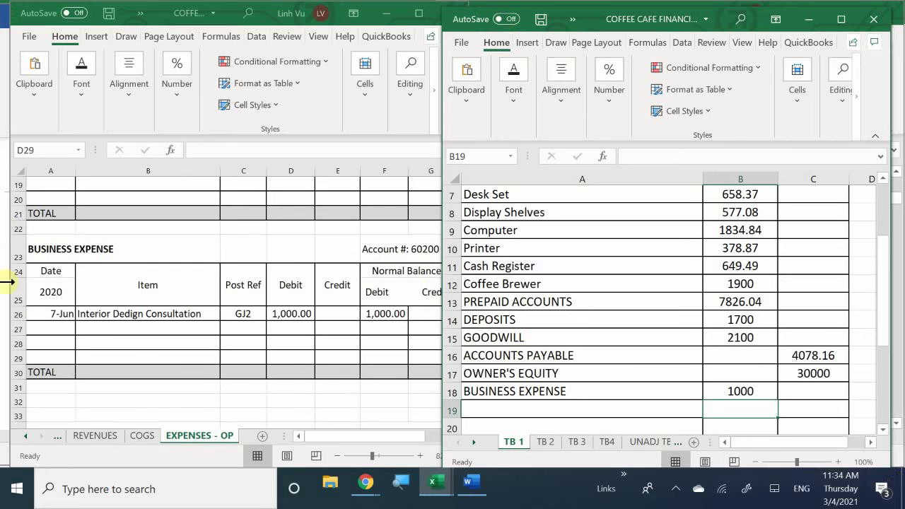
# - Find the INSURANCE EXPENSE account in the operating expenses ledger and enter its name in row 19 of the trial balance
pyautogui.click(101, 307)
pyautogui.scroll(-3, 155, 308)
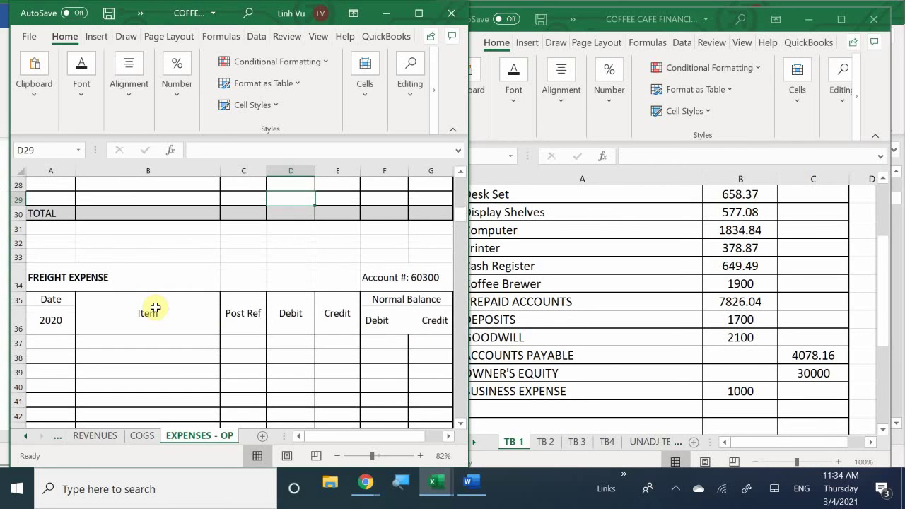
pyautogui.scroll(-4, 155, 308)
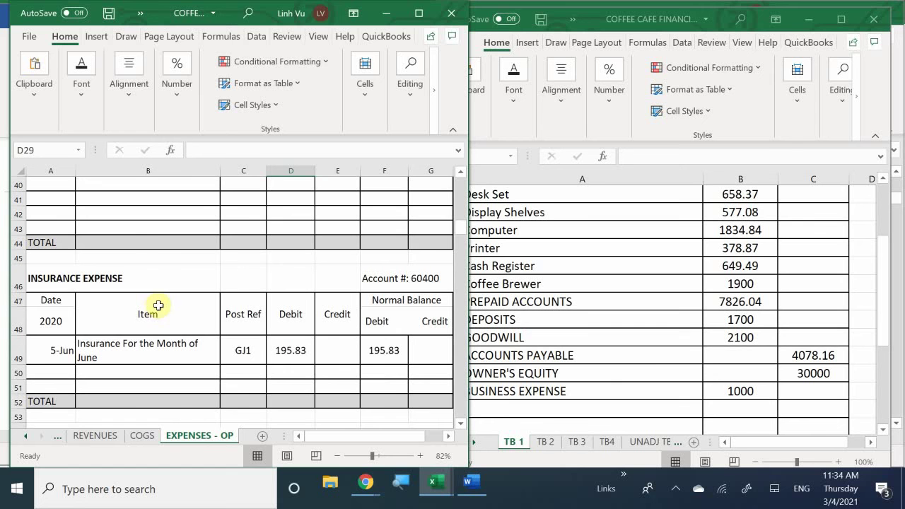
pyautogui.scroll(-1, 159, 304)
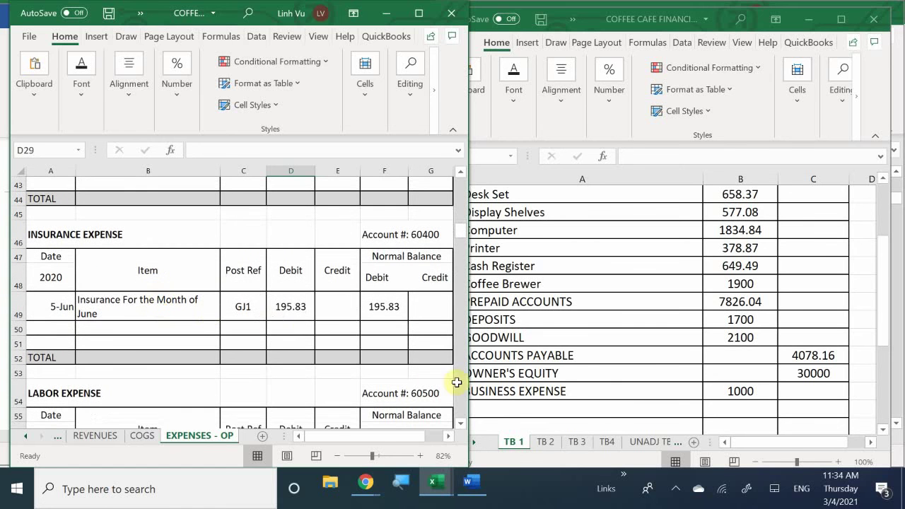
pyautogui.click(499, 406)
pyautogui.click(487, 414)
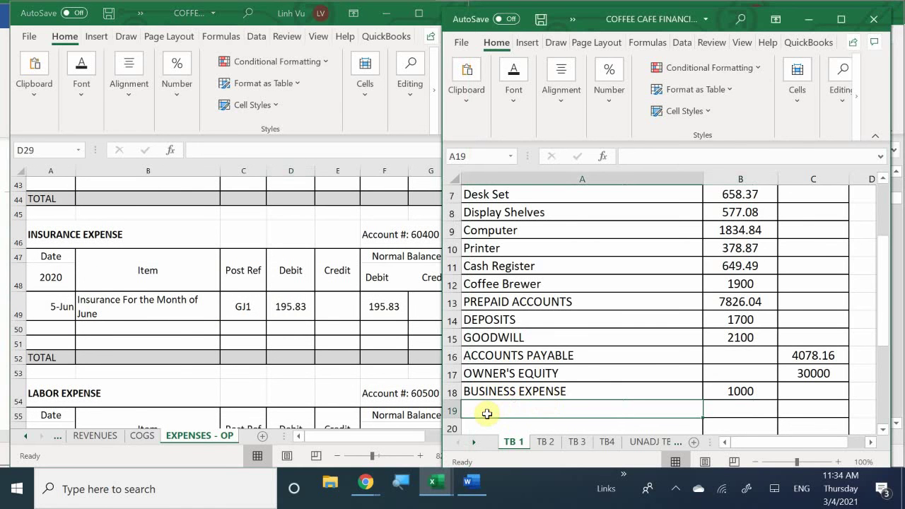
pyautogui.write('INSURAN')
pyautogui.press('BackSpace')
pyautogui.press('BackSpace')
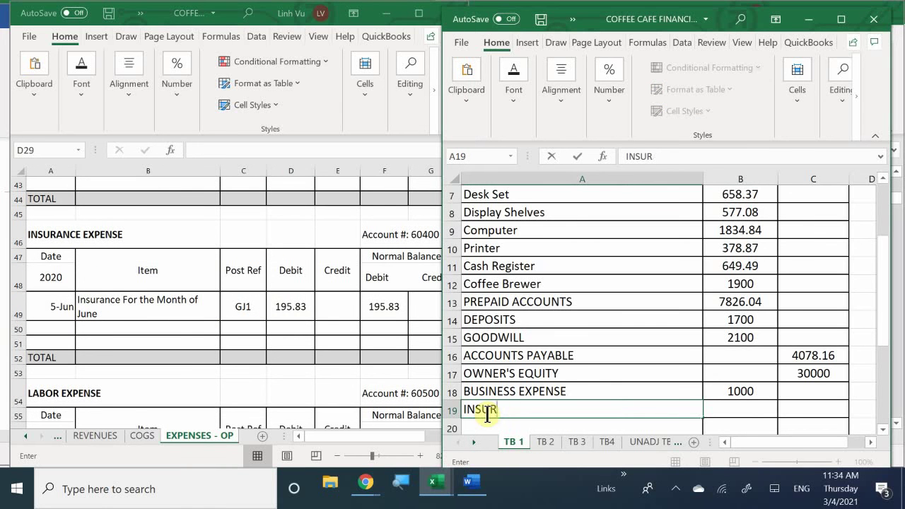
pyautogui.press('BackSpace')
pyautogui.write('RANCE EXPE')
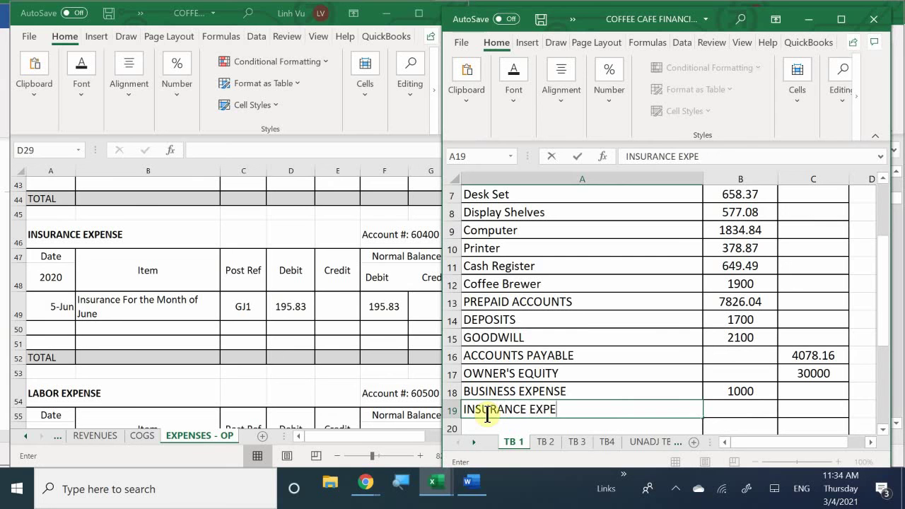
pyautogui.write('NSE')
pyautogui.press('Tab')
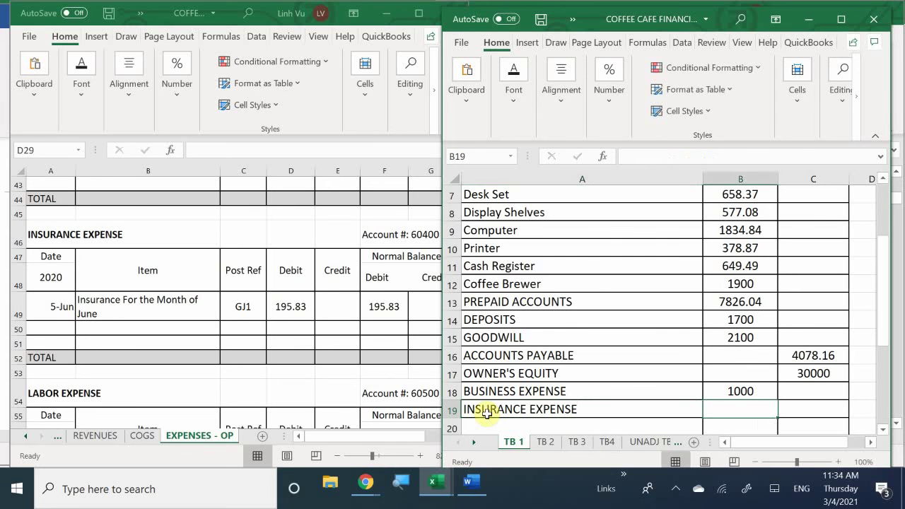
# - Enter 195.83 as the INSURANCE EXPENSE debit in the trial balance
pyautogui.write('1')
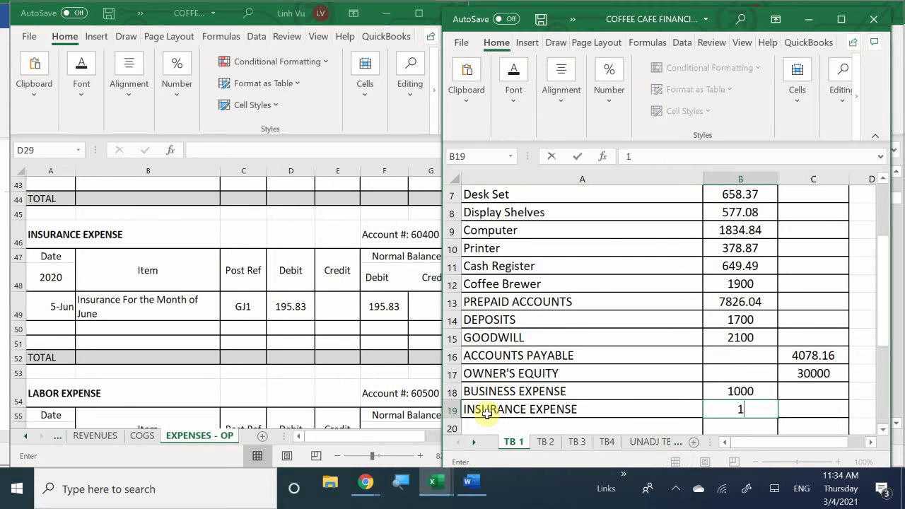
pyautogui.write('95.83')
pyautogui.press('Return')
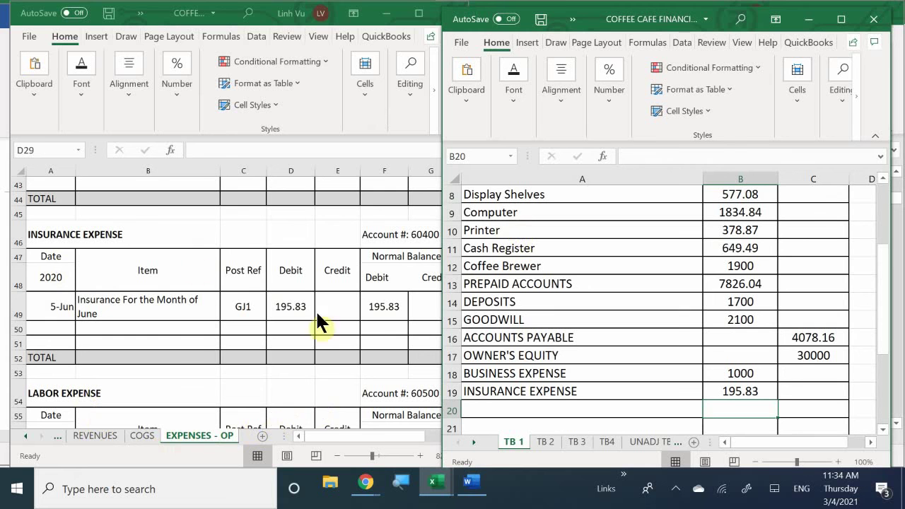
# - Check the operating expenses ledger for accounts with ending balances, from INSURANCE EXPENSE down to LICENSE & PERMIT EXPENSE
pyautogui.click(189, 314)
pyautogui.scroll(-1, 190, 314)
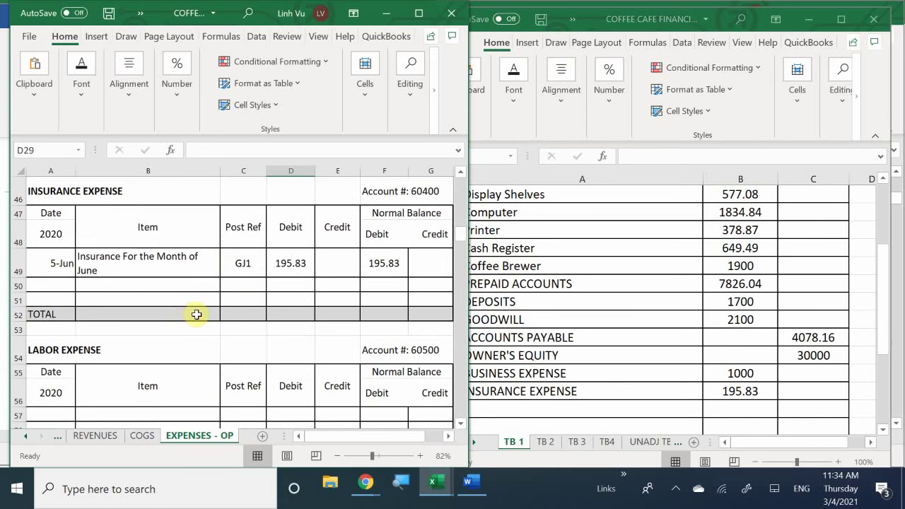
pyautogui.scroll(-1, 197, 315)
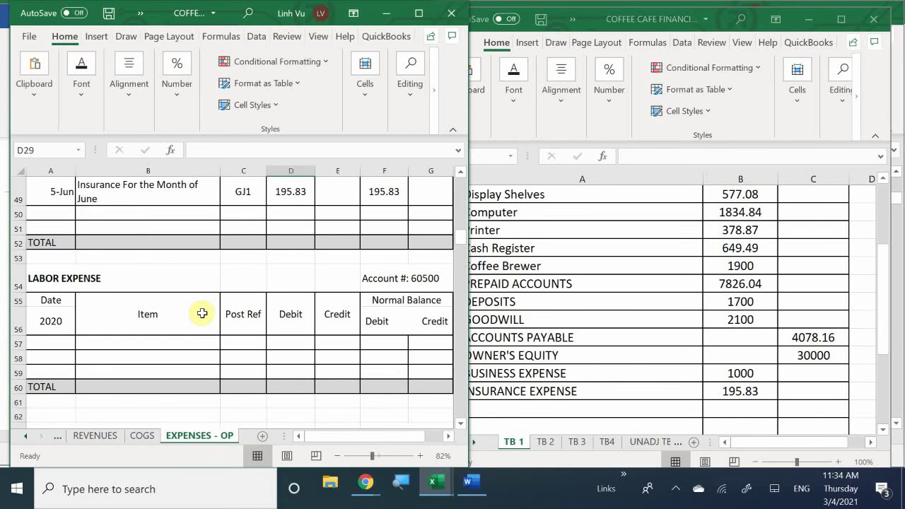
pyautogui.scroll(-2, 202, 314)
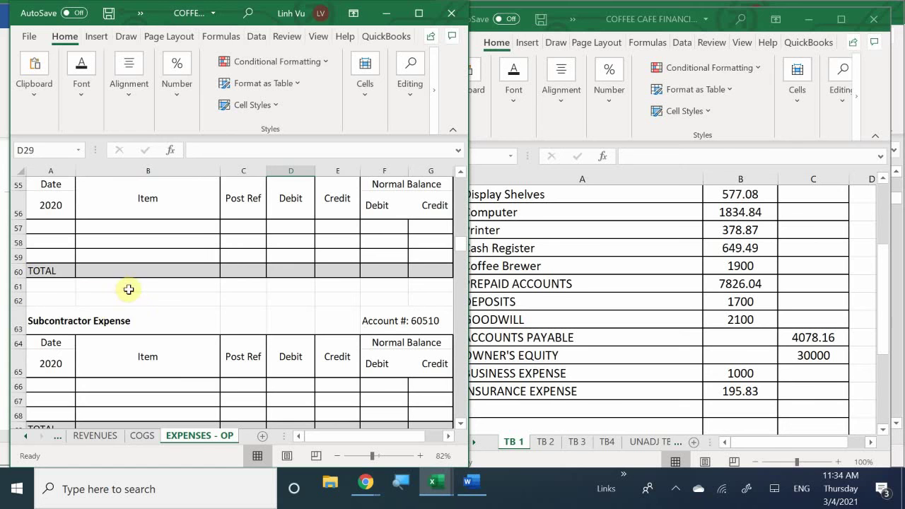
pyautogui.scroll(-1, 135, 284)
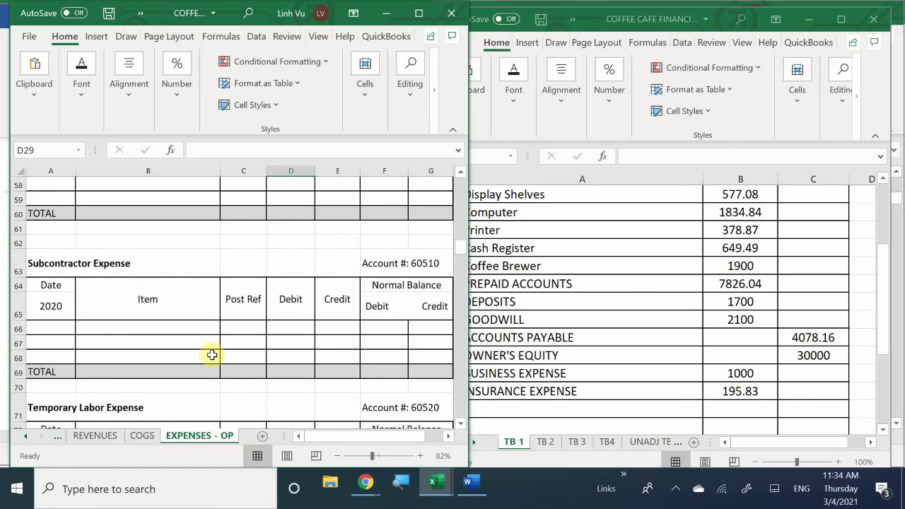
pyautogui.scroll(-1, 212, 354)
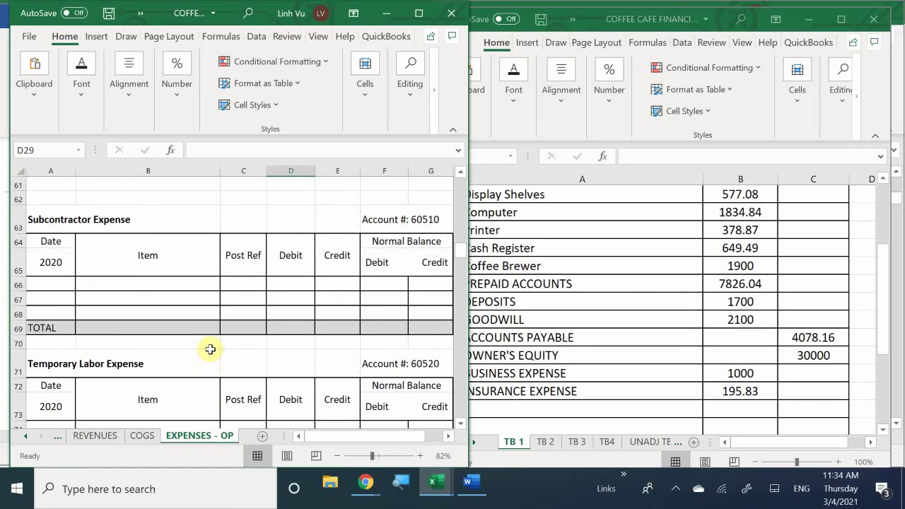
pyautogui.scroll(-2, 210, 350)
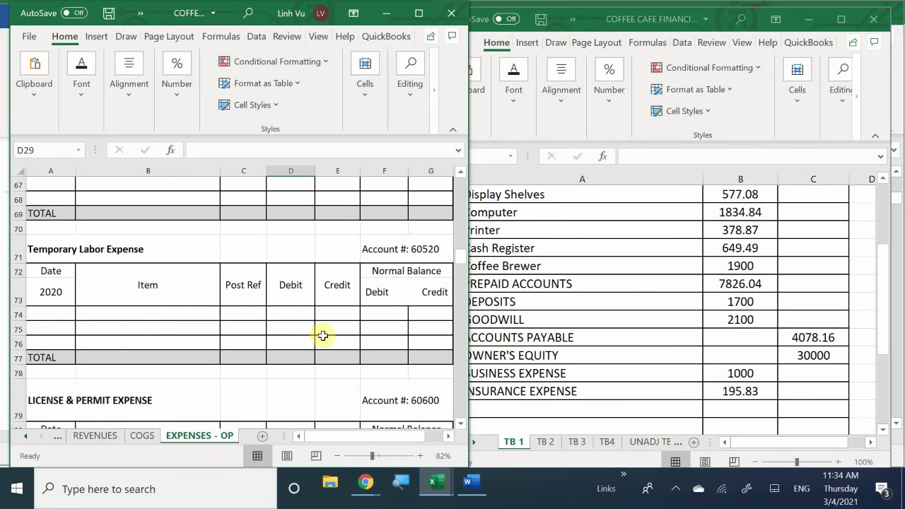
pyautogui.scroll(-2, 314, 352)
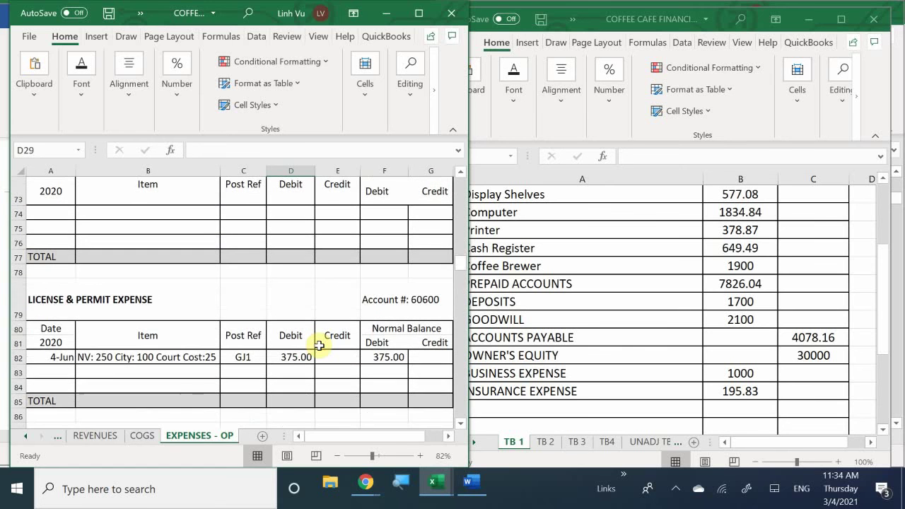
pyautogui.scroll(-1, 319, 345)
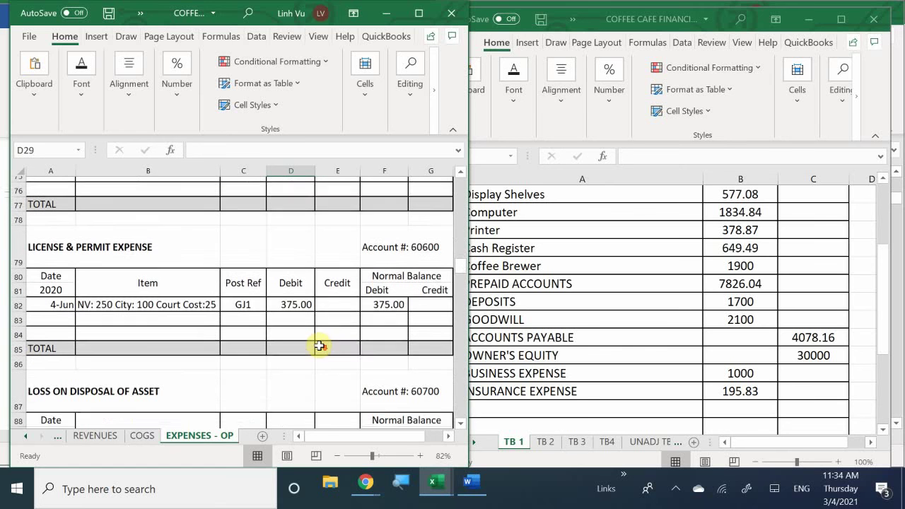
# - Enter LICENSE & PERMIT EXPENSE in row 20 of the trial balance with a debit of 375
pyautogui.click(505, 407)
pyautogui.click(475, 410)
pyautogui.scroll(-1, 485, 400)
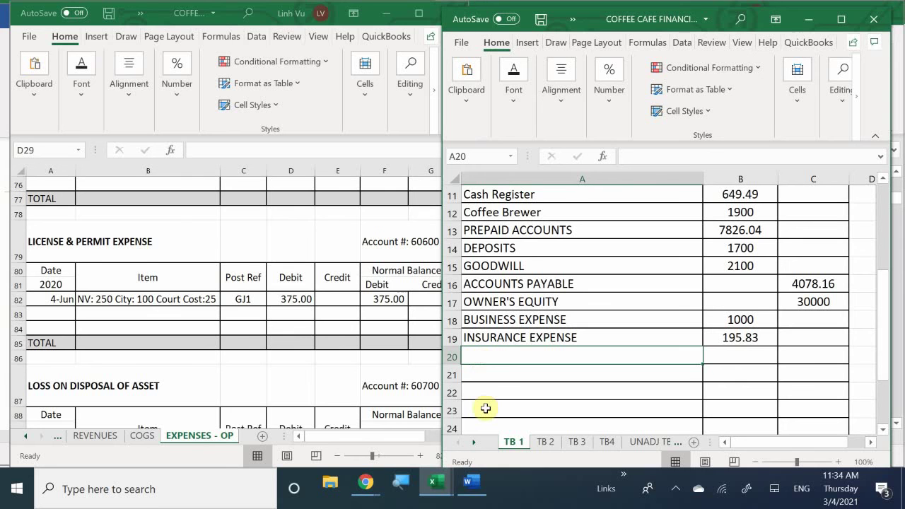
pyautogui.write('K')
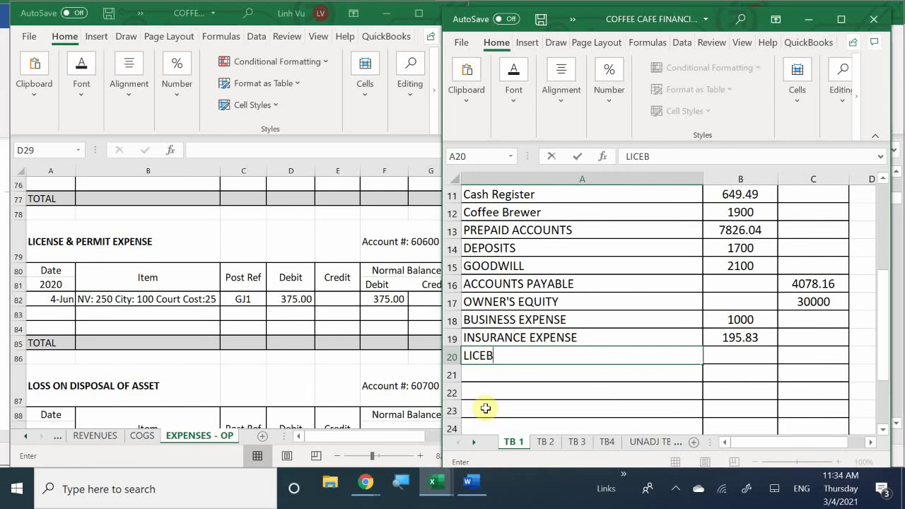
pyautogui.press('BackSpace')
pyautogui.press('BackSpace')
pyautogui.press('BackSpace')
pyautogui.write('SE & PERM')
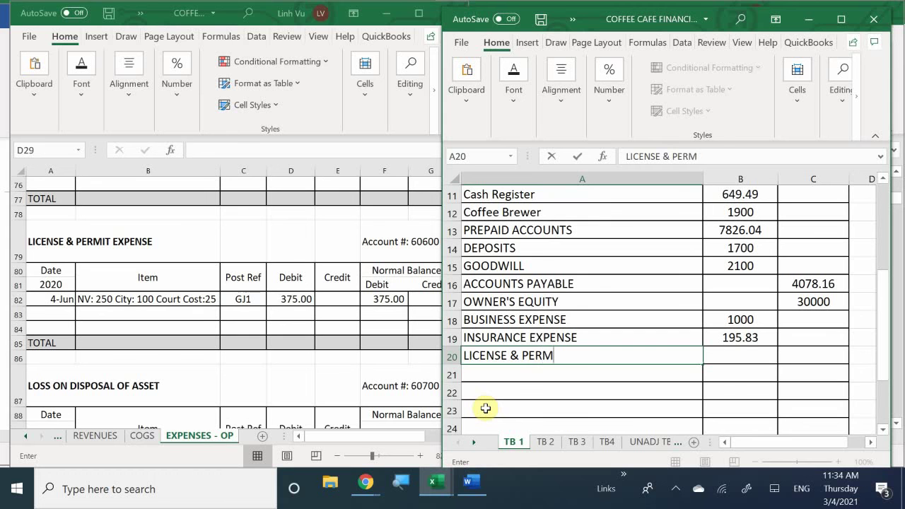
pyautogui.write('IT EXPENSE')
pyautogui.press('Tab')
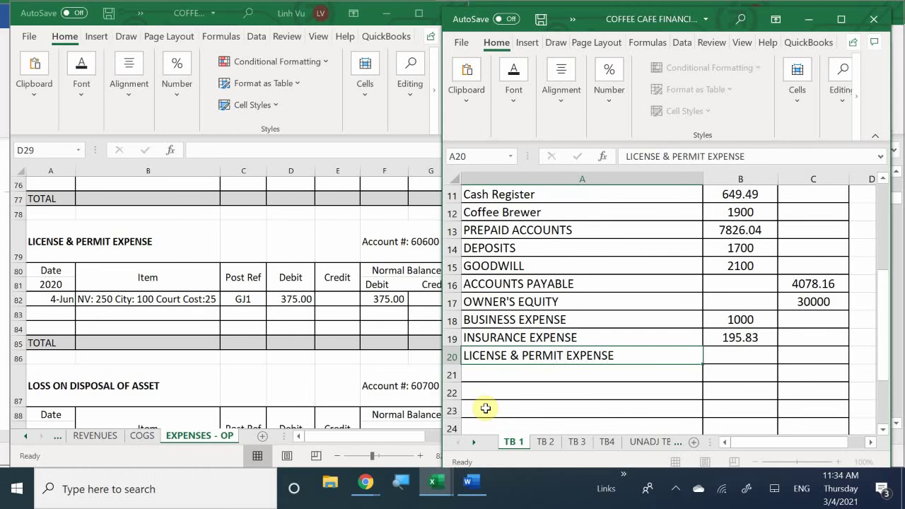
pyautogui.write('375')
pyautogui.press('Return')
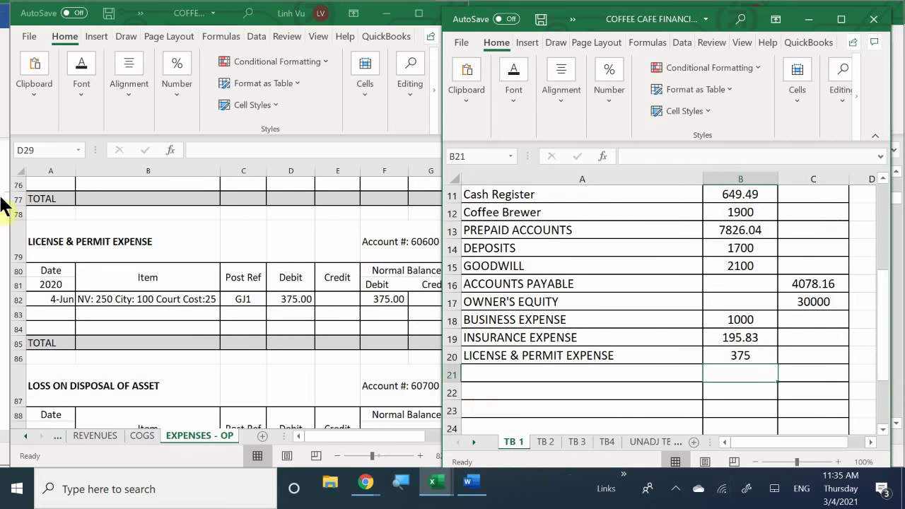
# - Find LOSS ON DISPOSAL OF ASSET in the operating expenses ledger and enter it in row 21 of the trial balance with a debit of 2000
pyautogui.scroll(-2, 202, 323)
pyautogui.scroll(1, 203, 323)
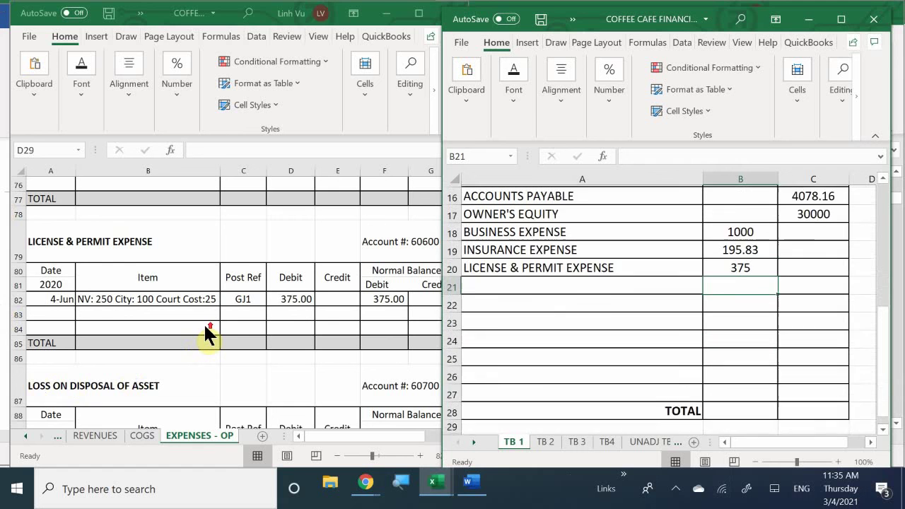
pyautogui.hotkey('alt', 'Tab')
pyautogui.scroll(-1, 204, 323)
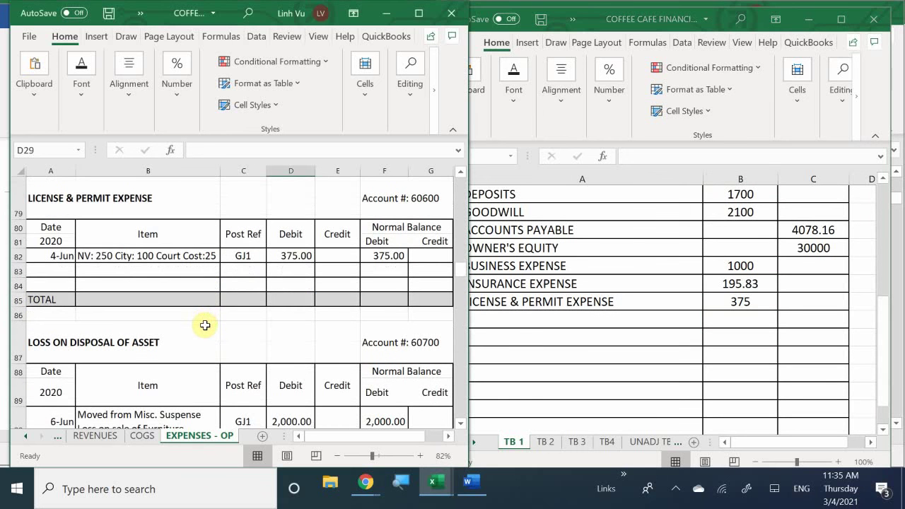
pyautogui.scroll(-2, 206, 325)
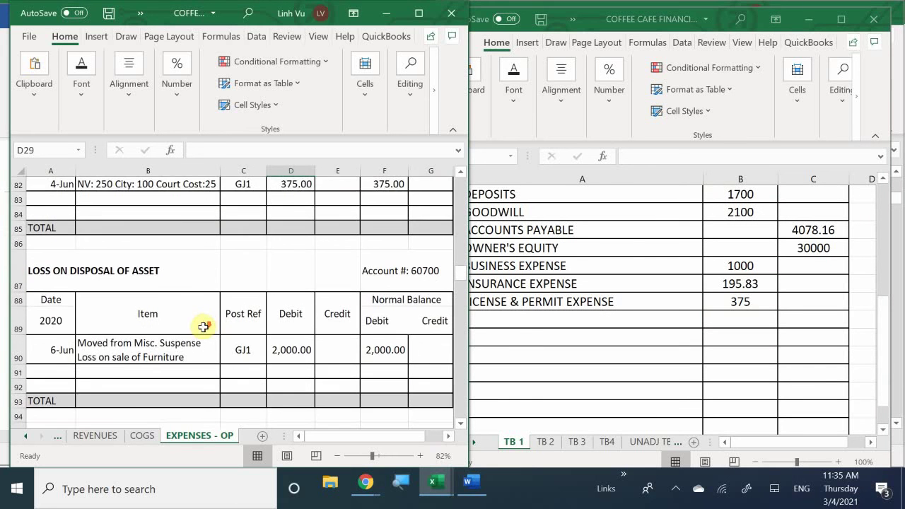
pyautogui.click(513, 324)
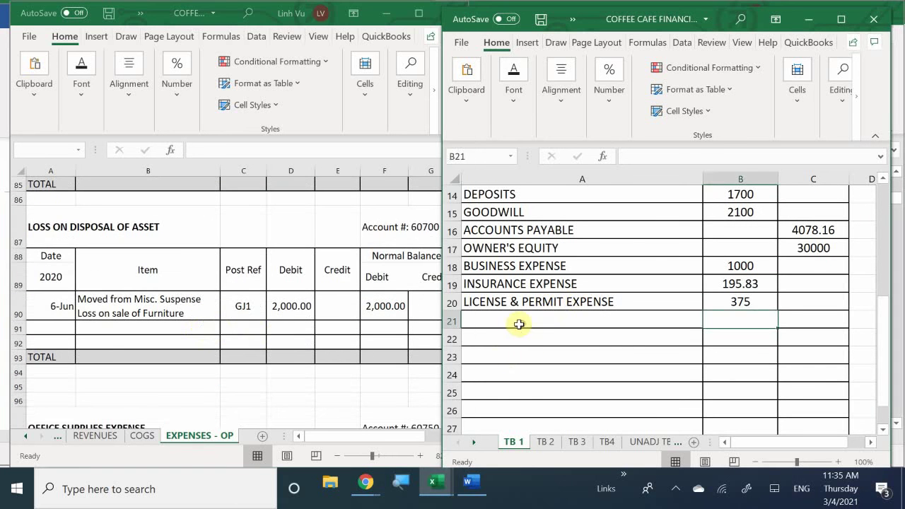
pyautogui.write('L')
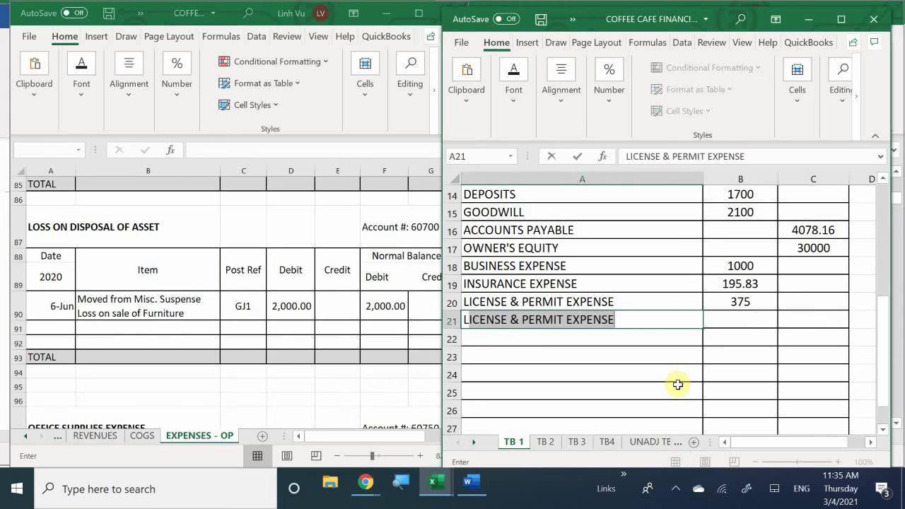
pyautogui.write('OSS')
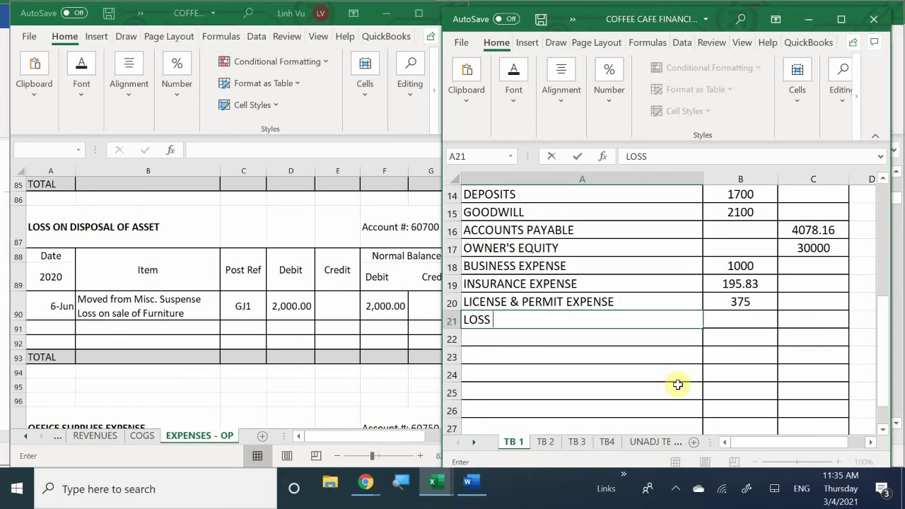
pyautogui.write(' ON DISPO')
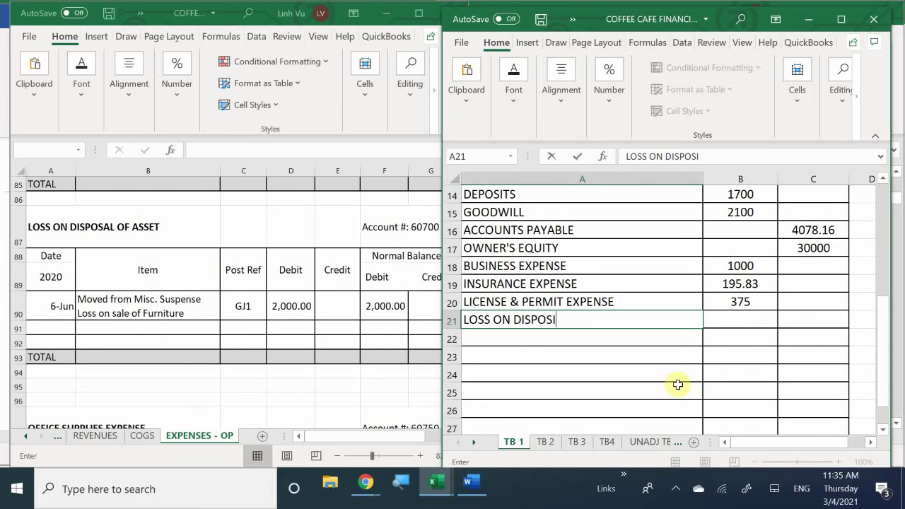
pyautogui.write('SAL OF ASSET')
pyautogui.press('Tab')
pyautogui.write('2000')
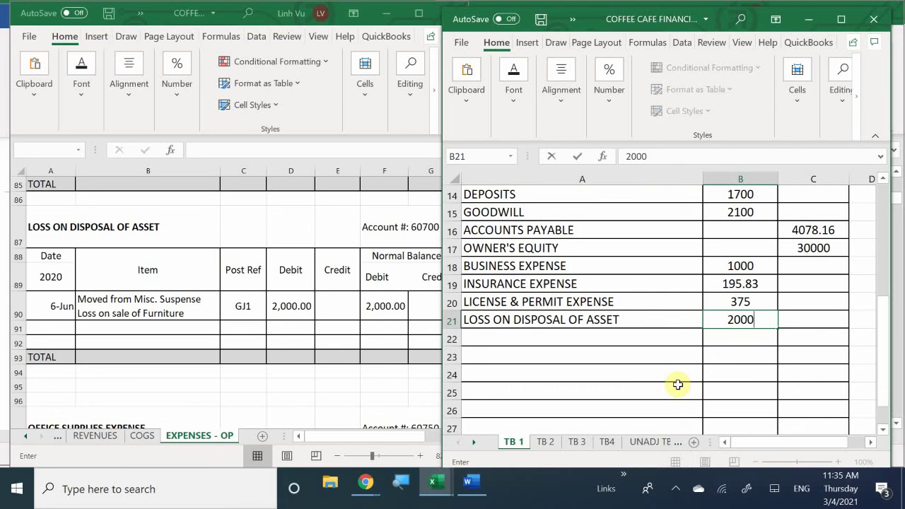
pyautogui.press('Return')
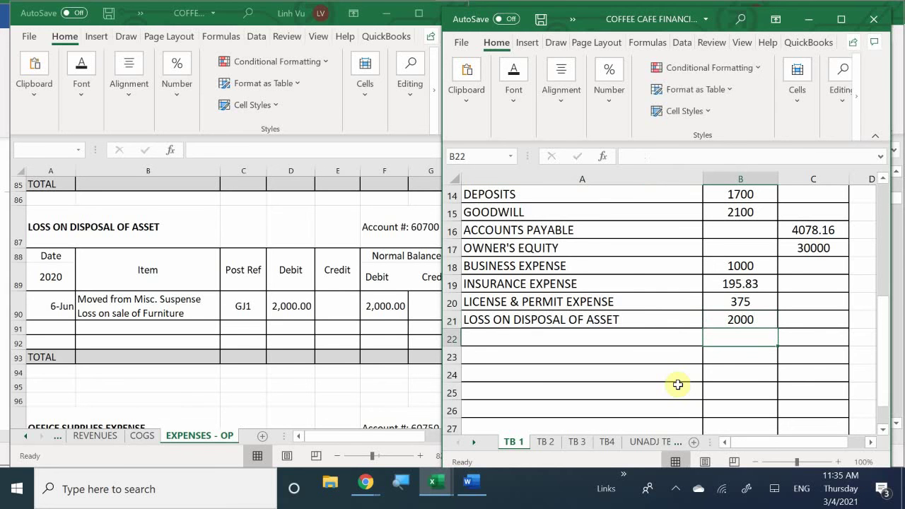
# - Check the operating expenses ledger for further accounts with ending balances, from OFFICE SUPPLIES EXPENSE down to RENT EXPENSE
pyautogui.click(141, 290)
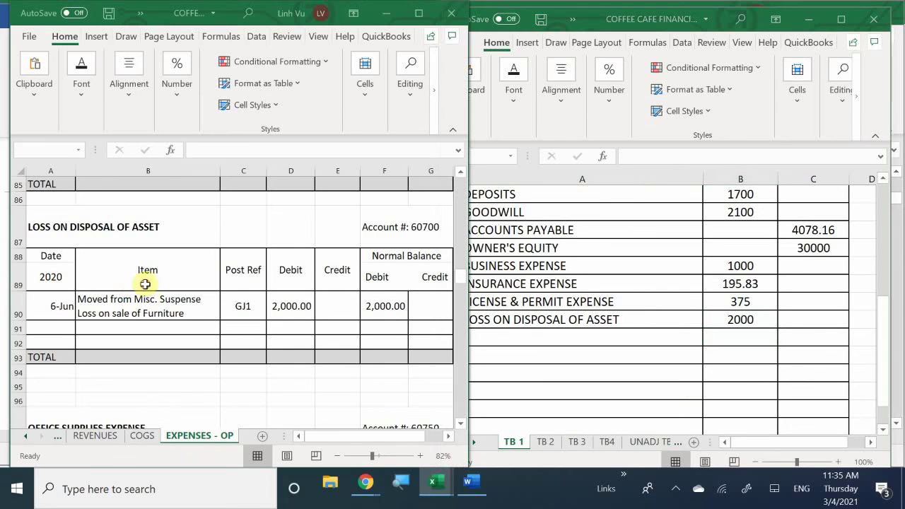
pyautogui.scroll(-1, 145, 284)
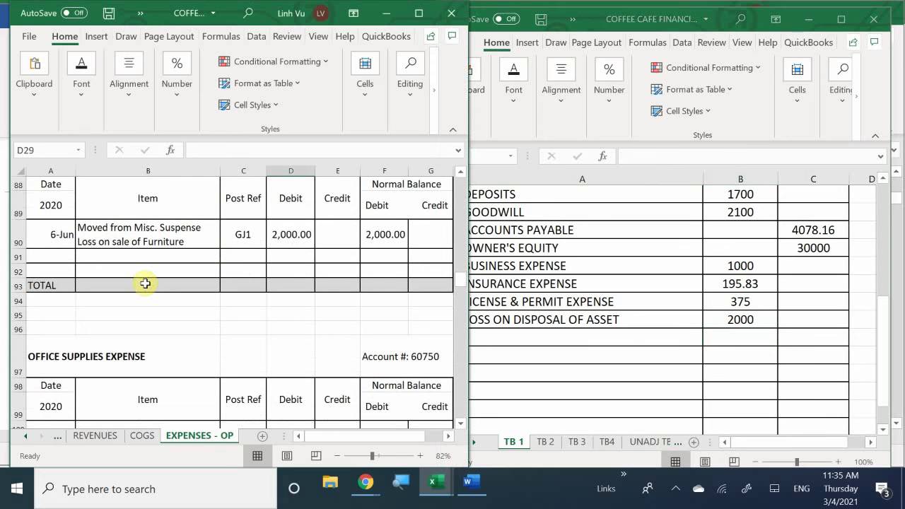
pyautogui.scroll(-2, 145, 283)
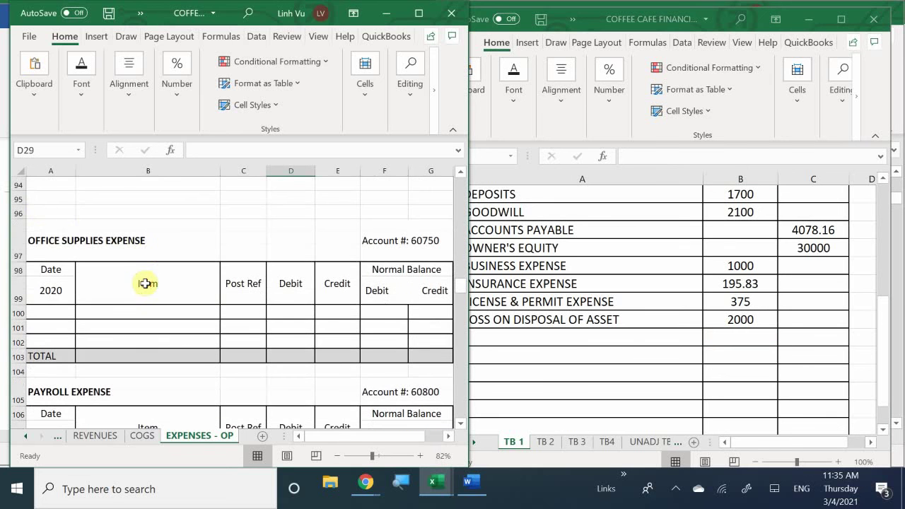
pyautogui.scroll(-1, 252, 328)
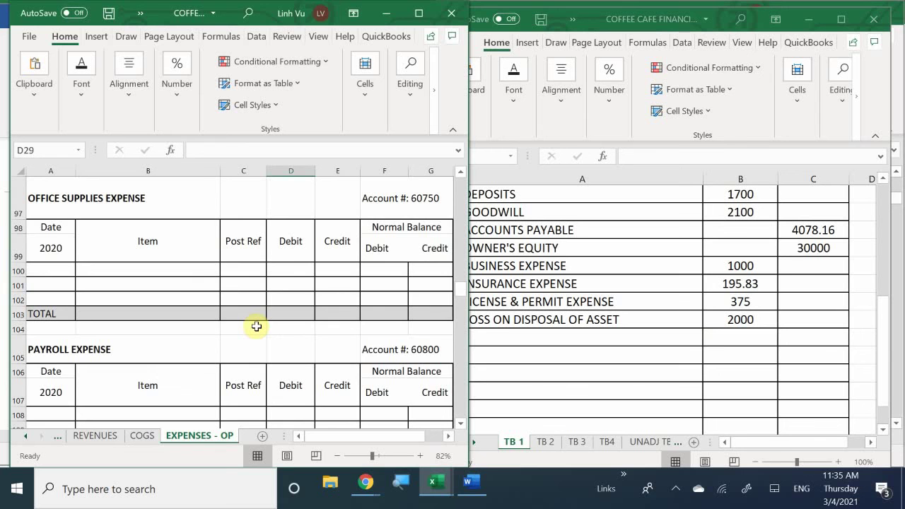
pyautogui.scroll(-2, 256, 326)
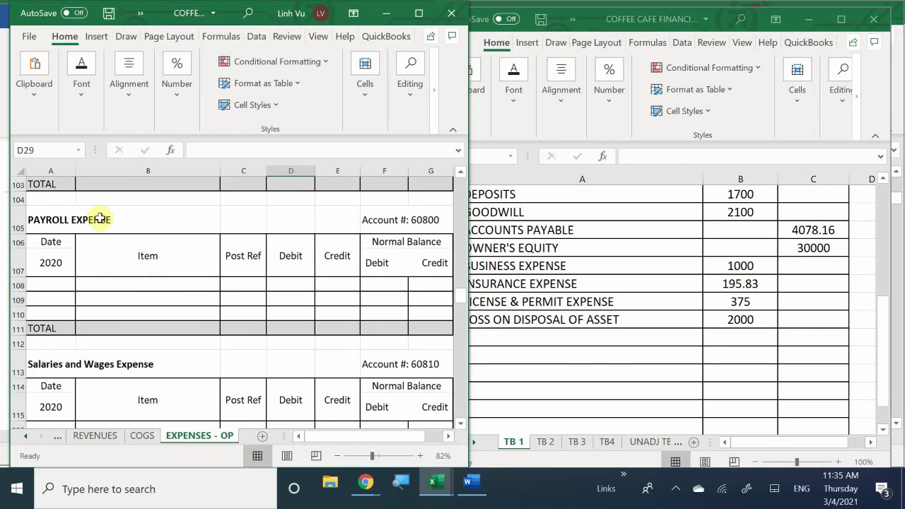
pyautogui.scroll(-2, 280, 336)
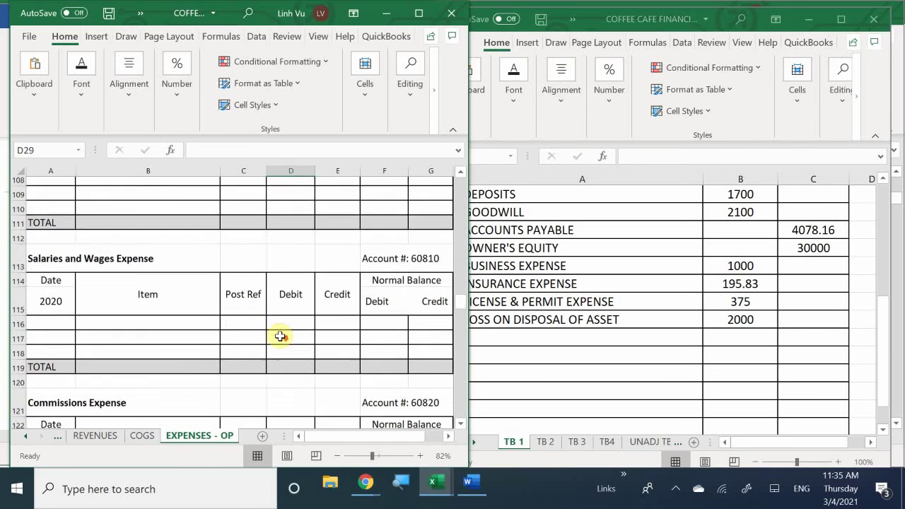
pyautogui.scroll(-6, 280, 336)
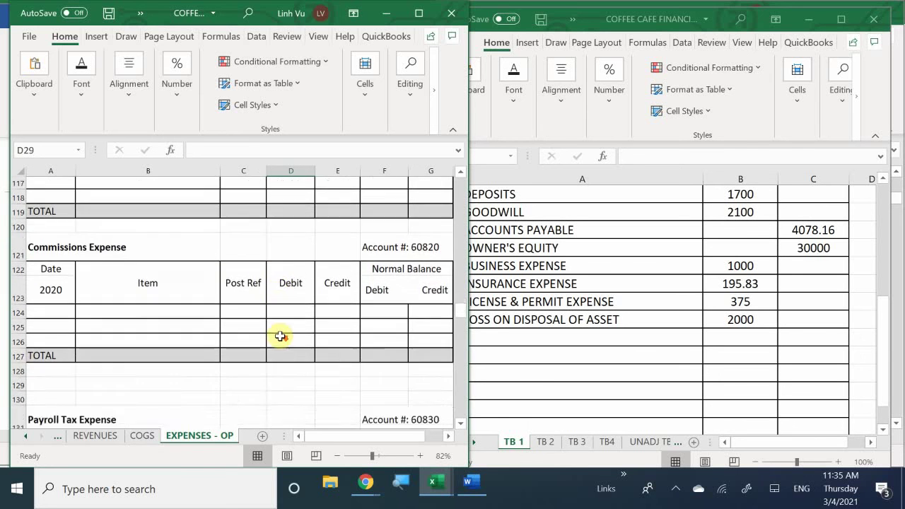
pyautogui.scroll(-3, 280, 337)
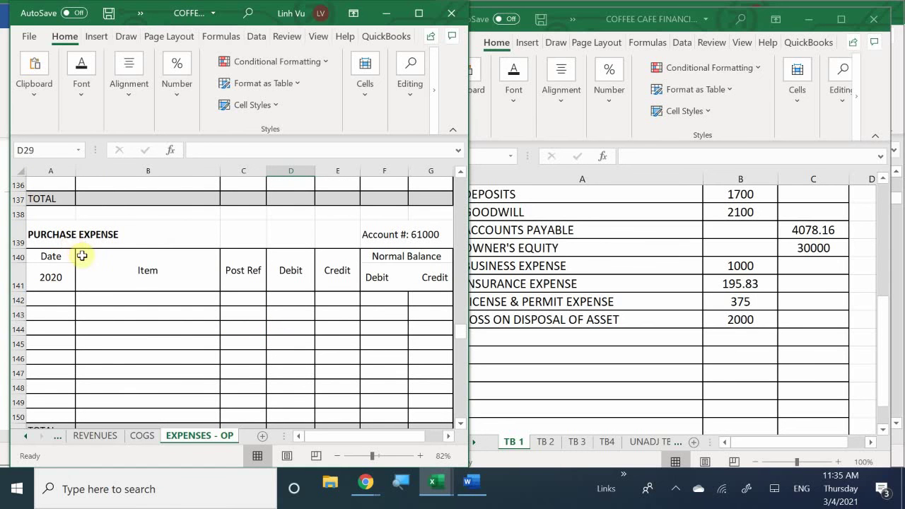
pyautogui.scroll(-4, 243, 373)
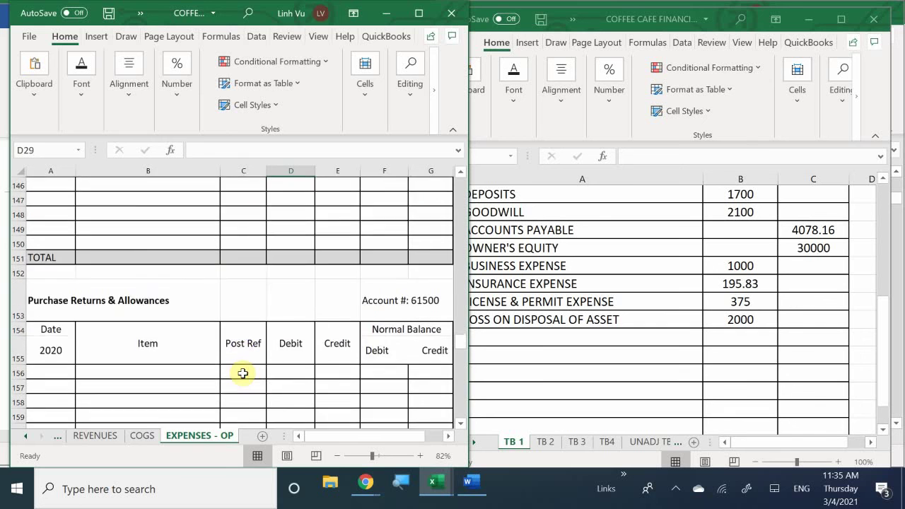
pyautogui.scroll(-2, 243, 373)
pyautogui.scroll(1, 248, 363)
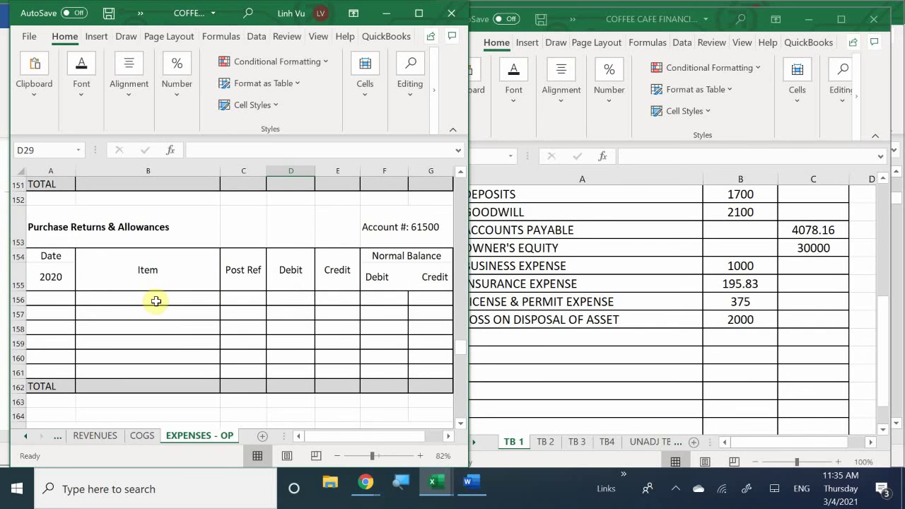
pyautogui.scroll(-3, 125, 269)
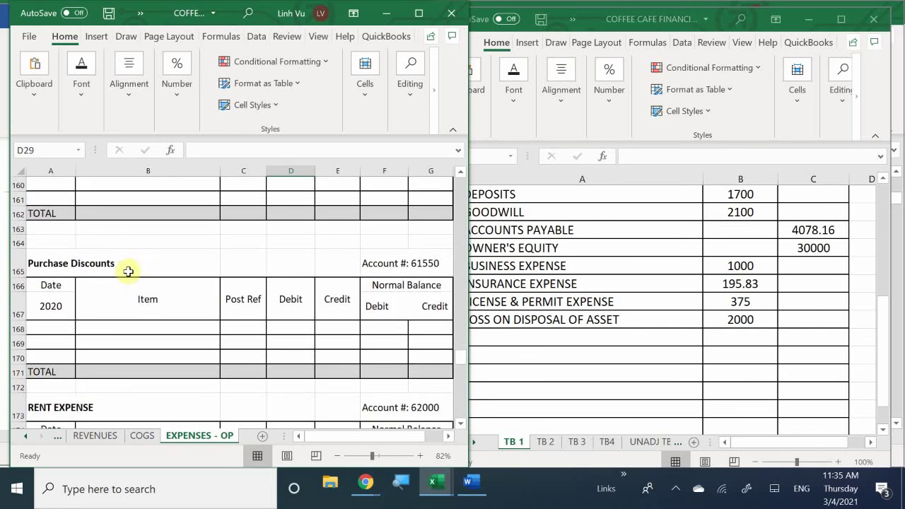
pyautogui.scroll(-3, 128, 271)
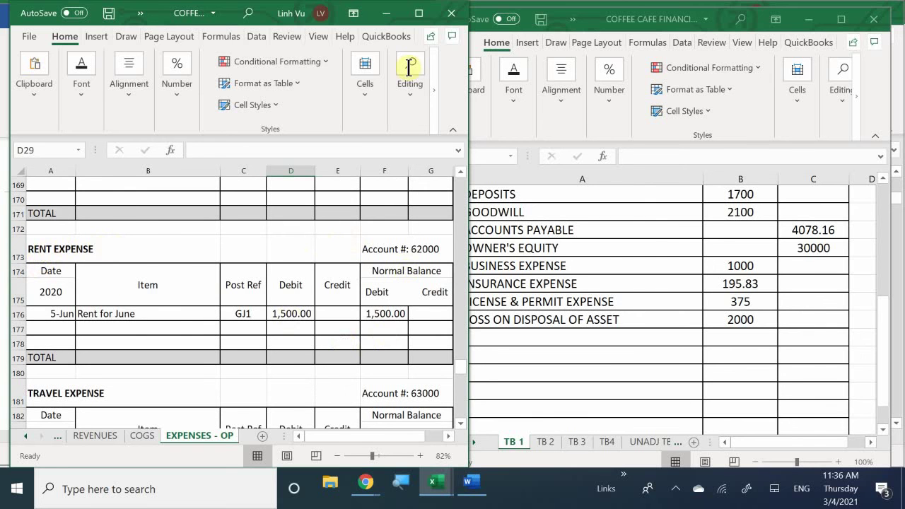
# - Enter RENT EXPENSE in row 22 of the trial balance with a debit of 1500
pyautogui.click(516, 335)
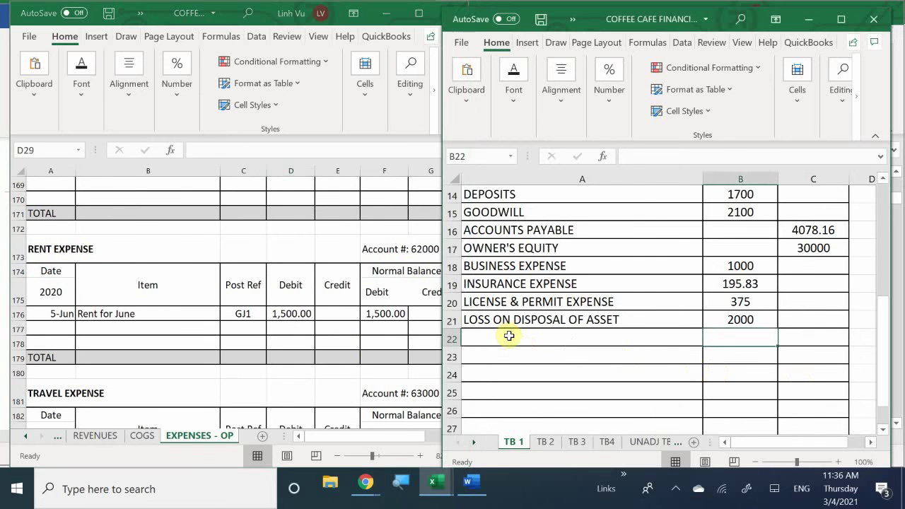
pyautogui.write('RE')
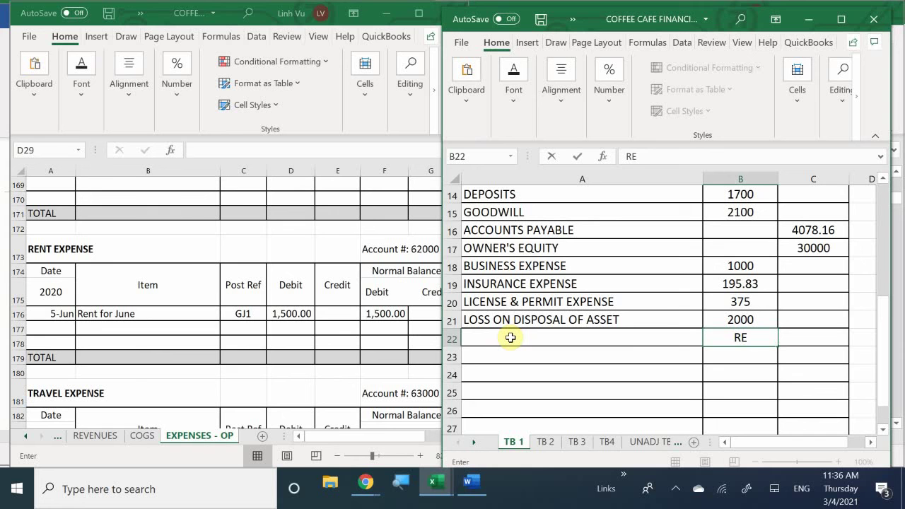
pyautogui.click(511, 338)
pyautogui.write('REBN')
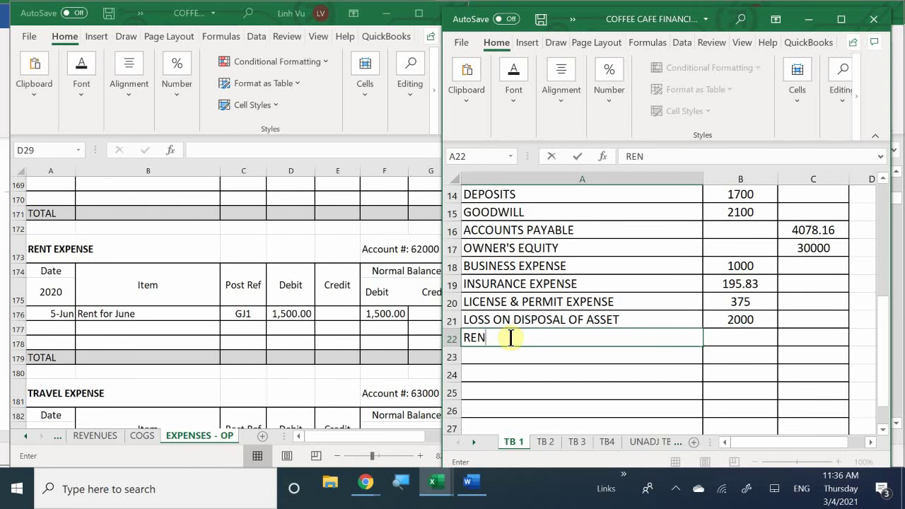
pyautogui.write(' EXPENSE')
pyautogui.press('Tab')
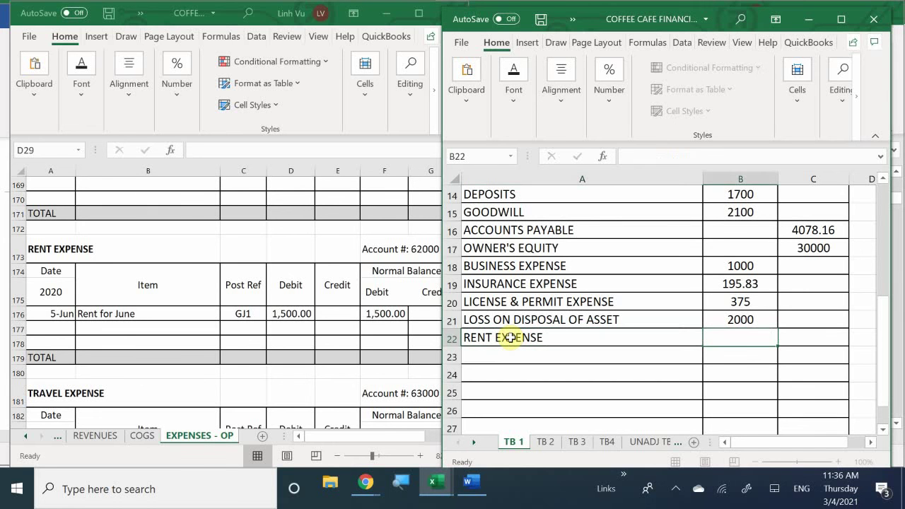
pyautogui.write('1500')
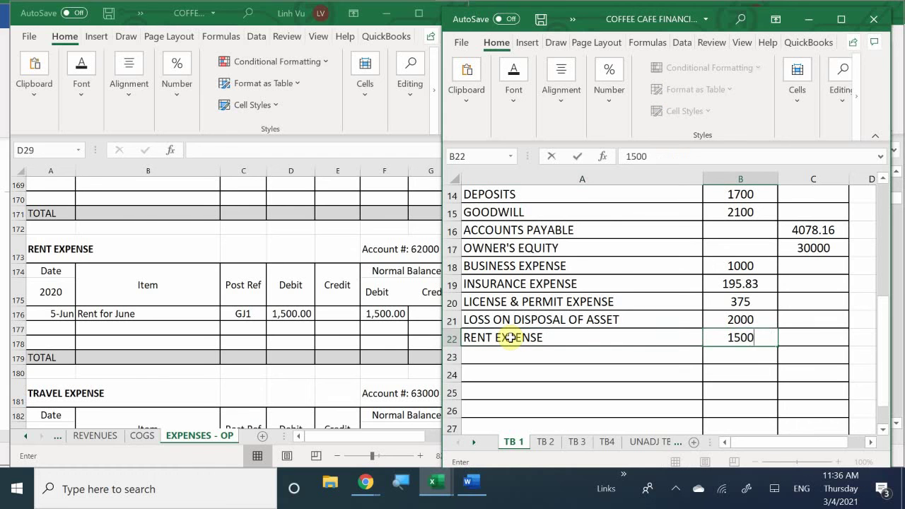
pyautogui.press('Return')
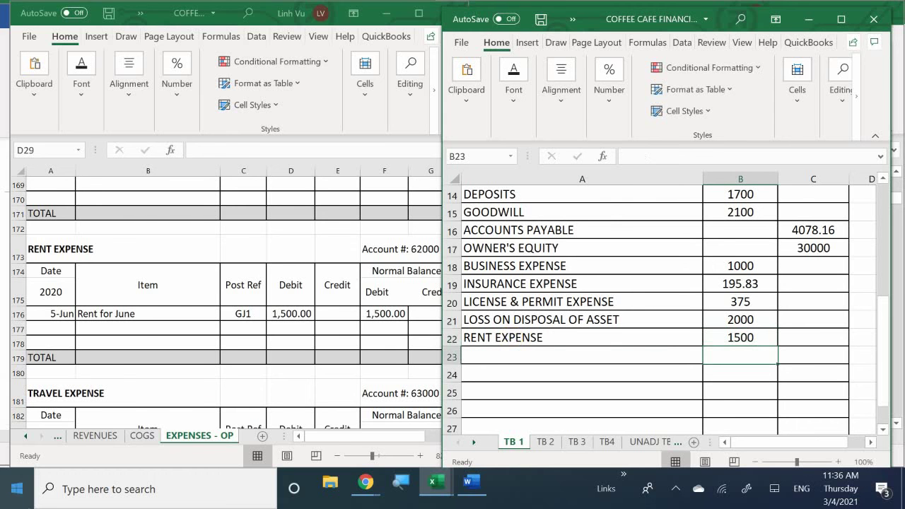
# - Check the rest of the operating expenses ledger for accounts with ending balances, from TRAVEL EXPENSE down to AMORTIZATION EXPENSE
pyautogui.click(158, 297)
pyautogui.scroll(-2, 158, 297)
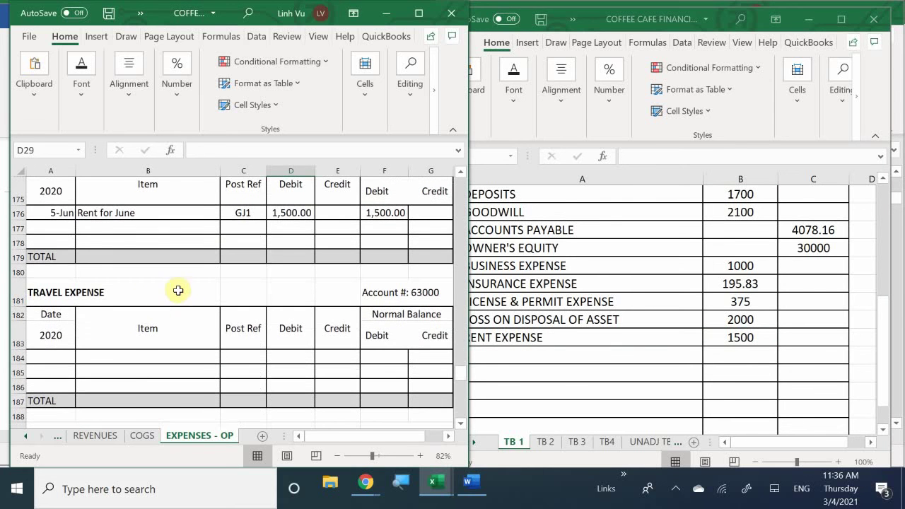
pyautogui.scroll(-2, 189, 288)
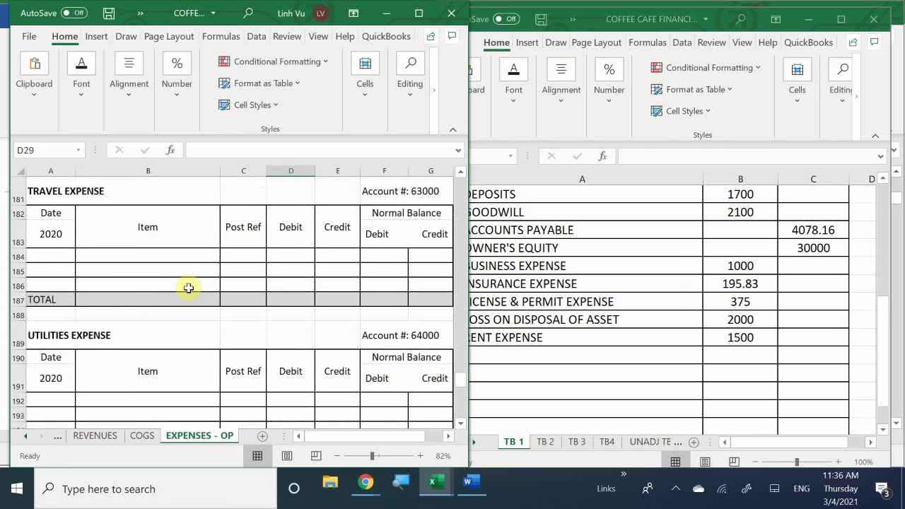
pyautogui.scroll(-3, 188, 288)
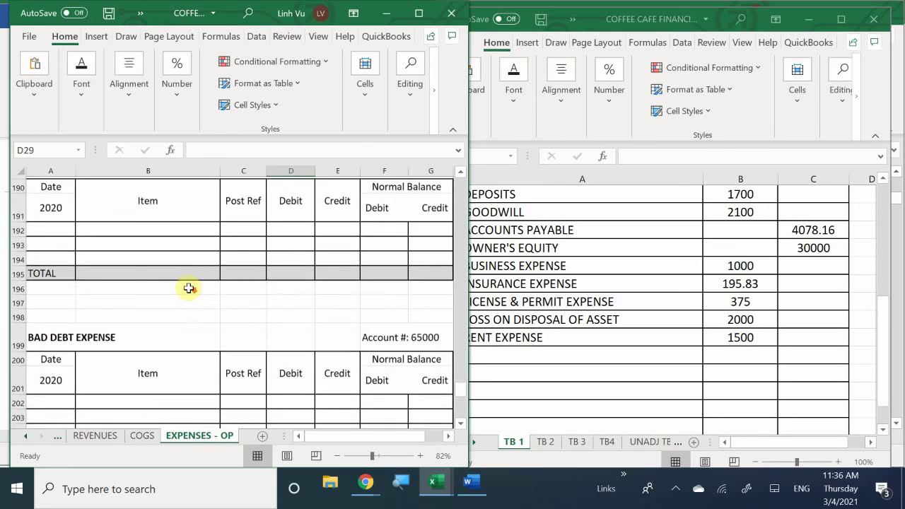
pyautogui.scroll(-2, 189, 288)
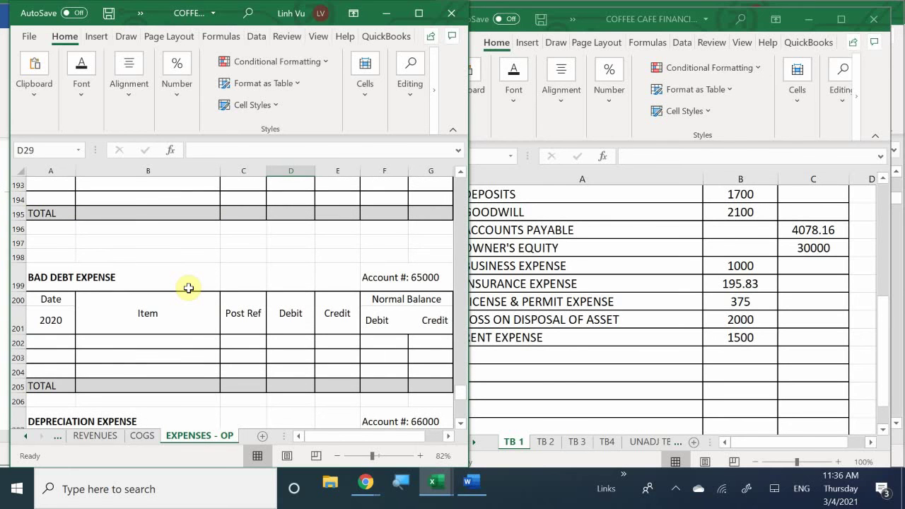
pyautogui.scroll(-2, 188, 288)
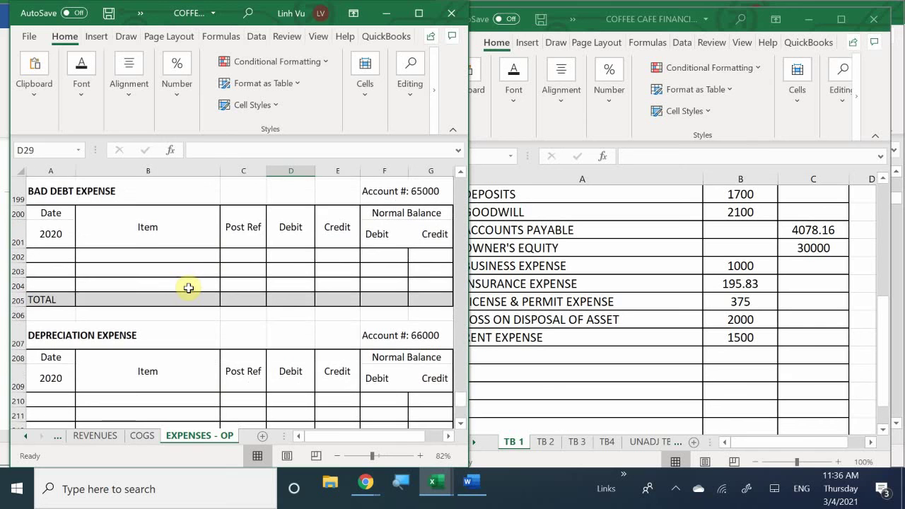
pyautogui.scroll(-2, 189, 288)
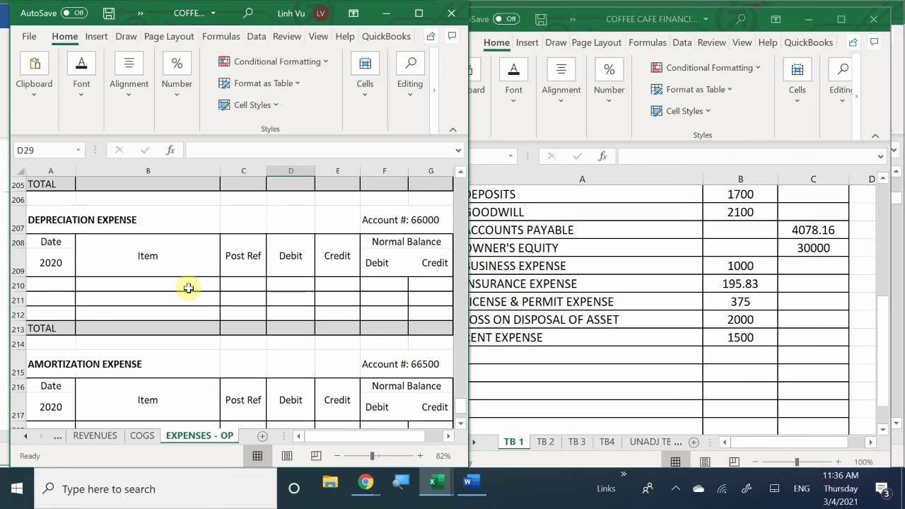
pyautogui.scroll(-5, 189, 288)
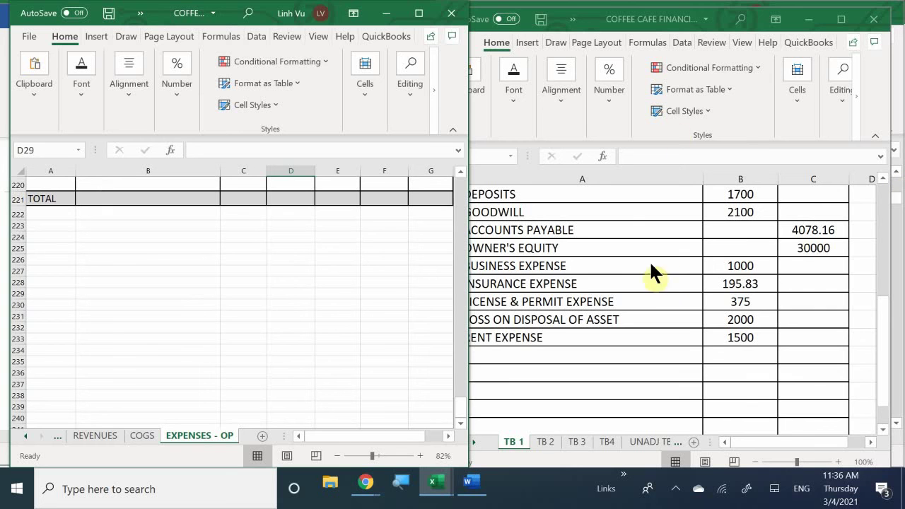
# - Total the trial balance debits in B28 with =SUM(B5:B23) and fill the formula across to the credits total in C28
pyautogui.click(740, 302)
pyautogui.scroll(-3, 740, 302)
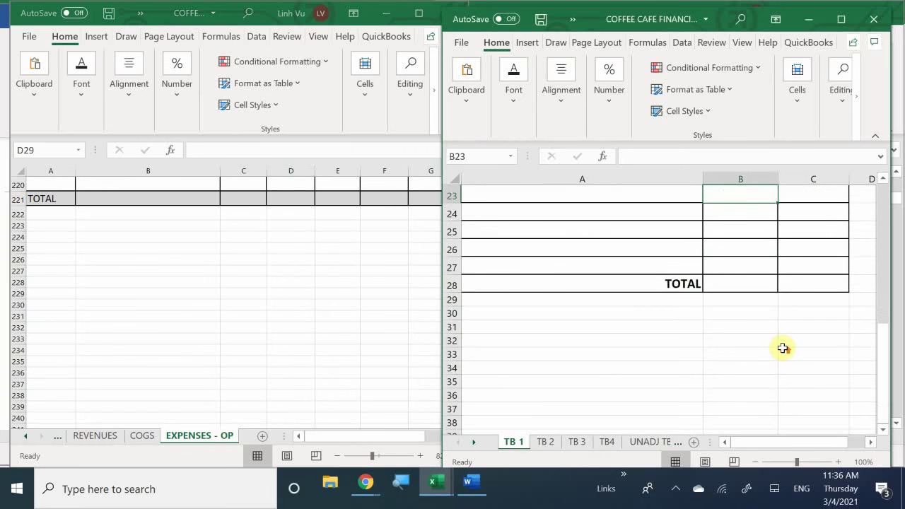
pyautogui.scroll(2, 780, 357)
pyautogui.click(733, 395)
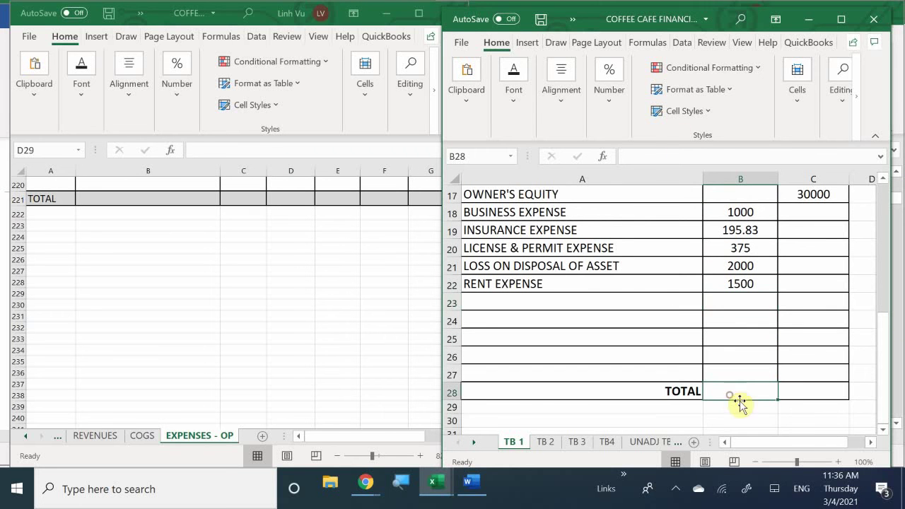
pyautogui.write('=')
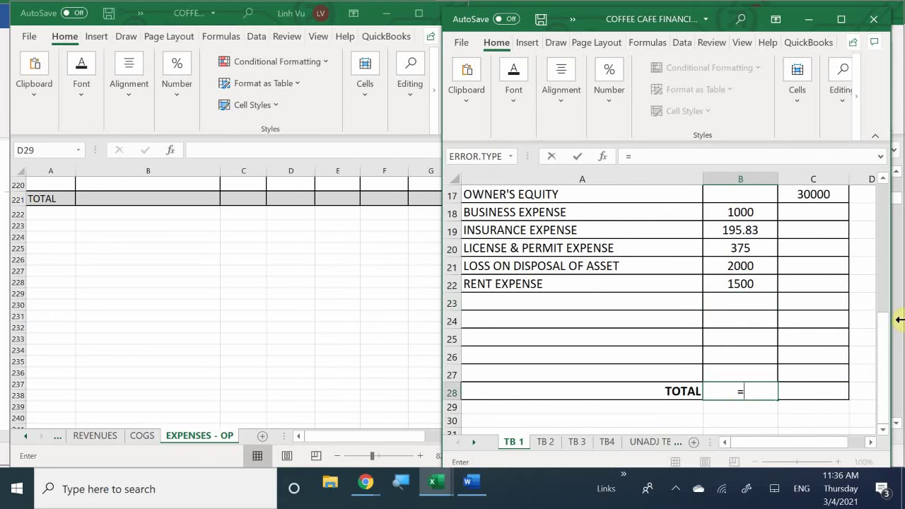
pyautogui.write('SYM')
pyautogui.press('BackSpace')
pyautogui.press('BackSpace')
pyautogui.write('T')
pyautogui.press('BackSpace')
pyautogui.write('Y')
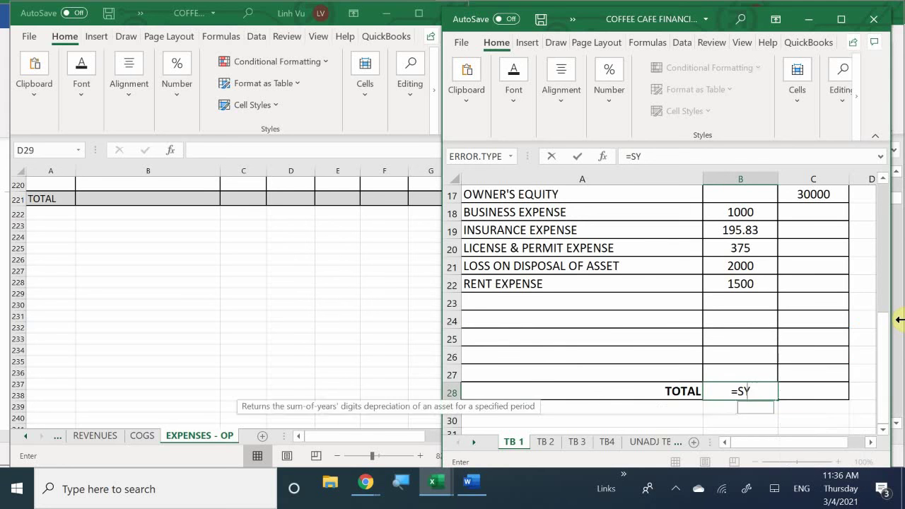
pyautogui.press('BackSpace')
pyautogui.write('UM(')
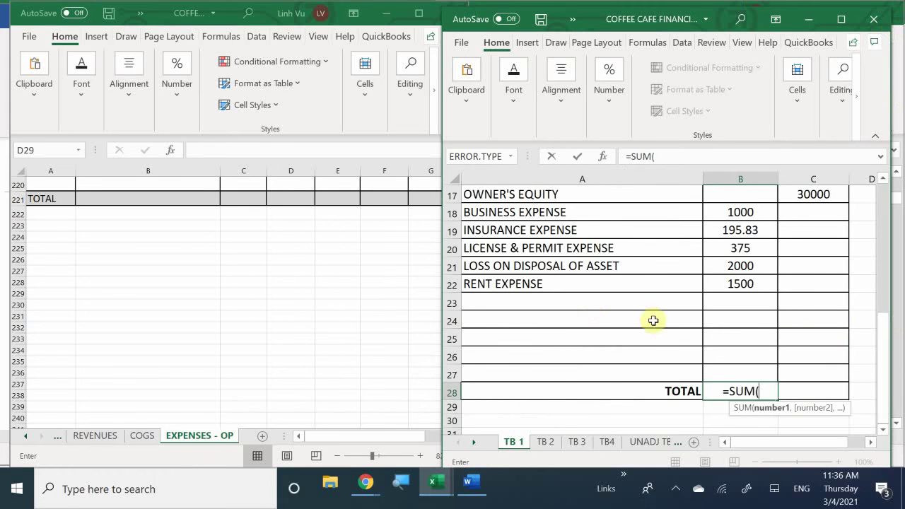
pyautogui.scroll(5, 718, 332)
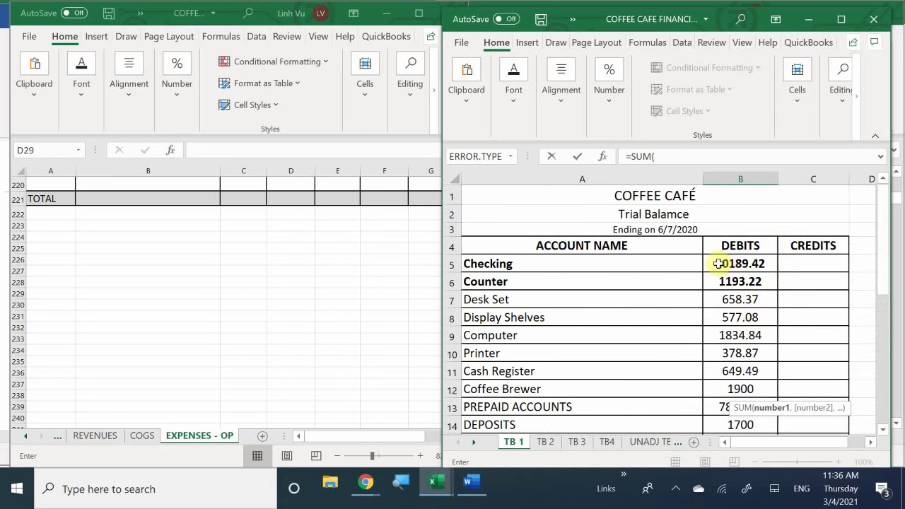
pyautogui.moveTo(715, 263); pyautogui.dragTo(739, 388)
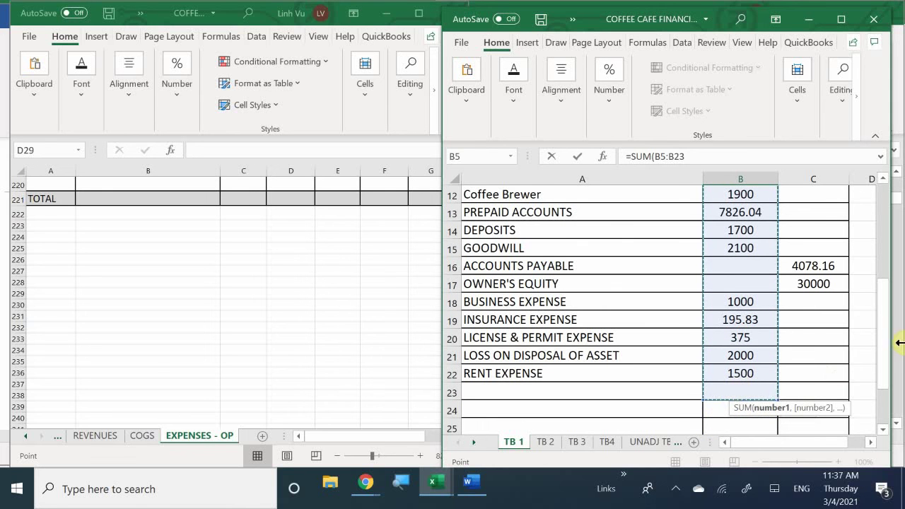
pyautogui.scroll(-1, 867, 313)
pyautogui.press('Return')
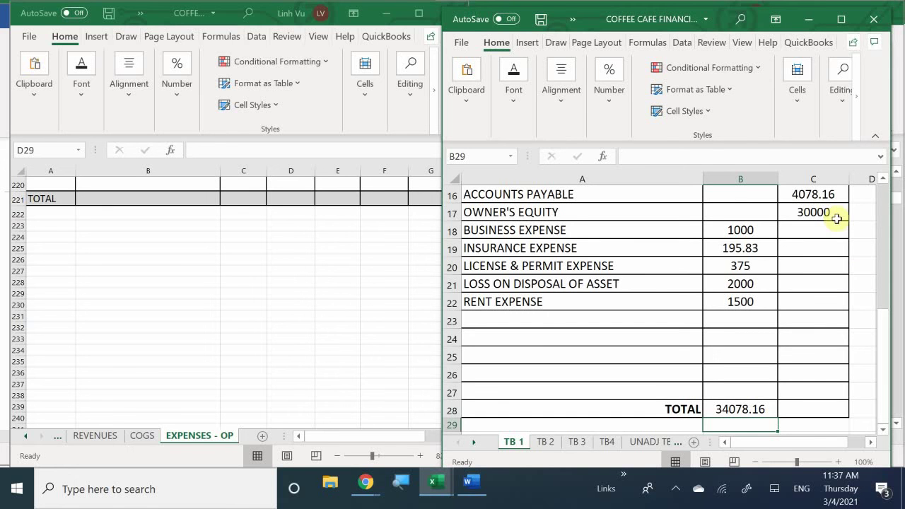
pyautogui.click(744, 408)
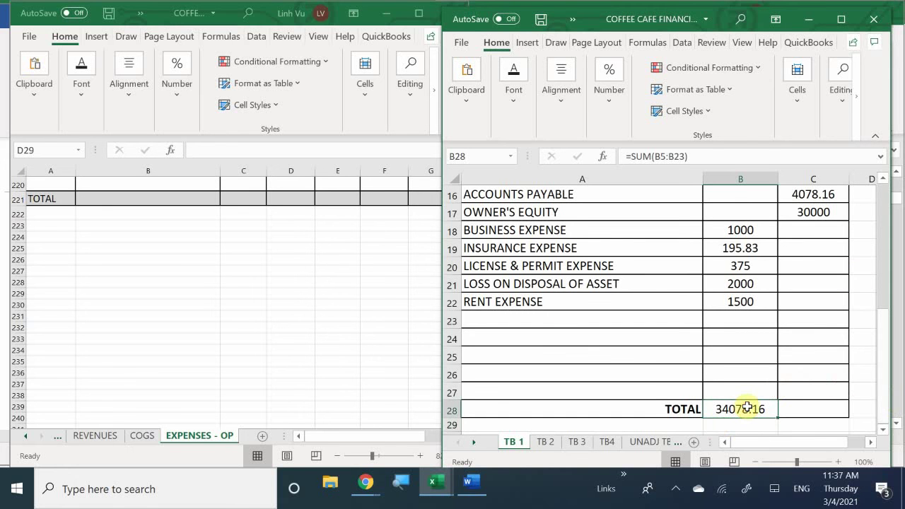
pyautogui.moveTo(778, 419); pyautogui.dragTo(849, 413)
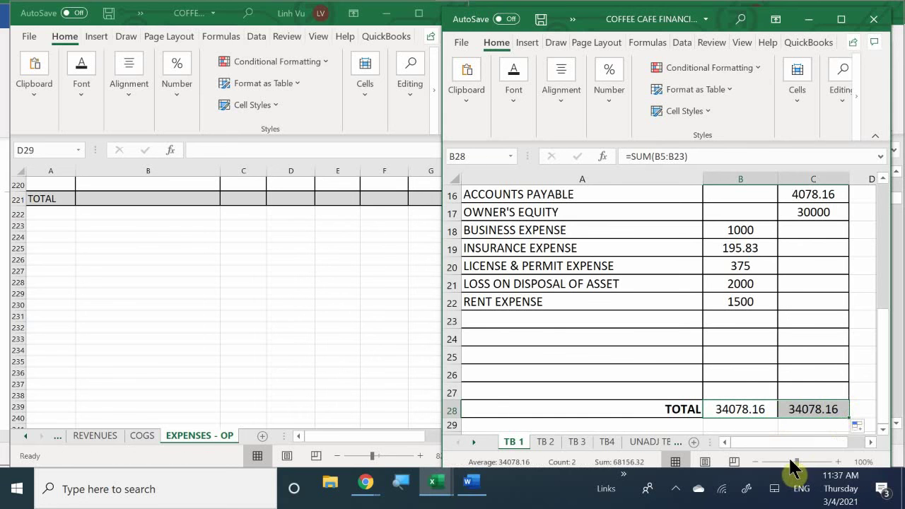
# - Enter a formula in D28 that multiplies the debit total by the credit total, =B28*C28
pyautogui.click(866, 409)
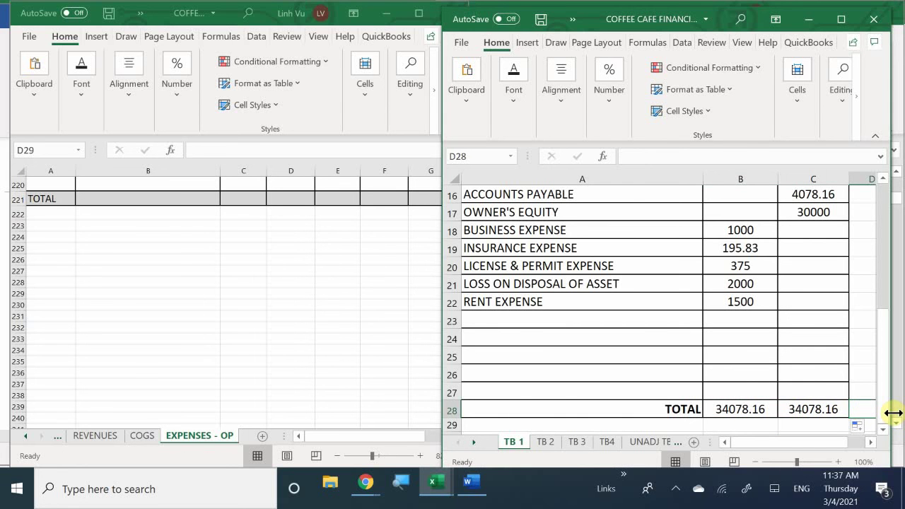
pyautogui.write('=')
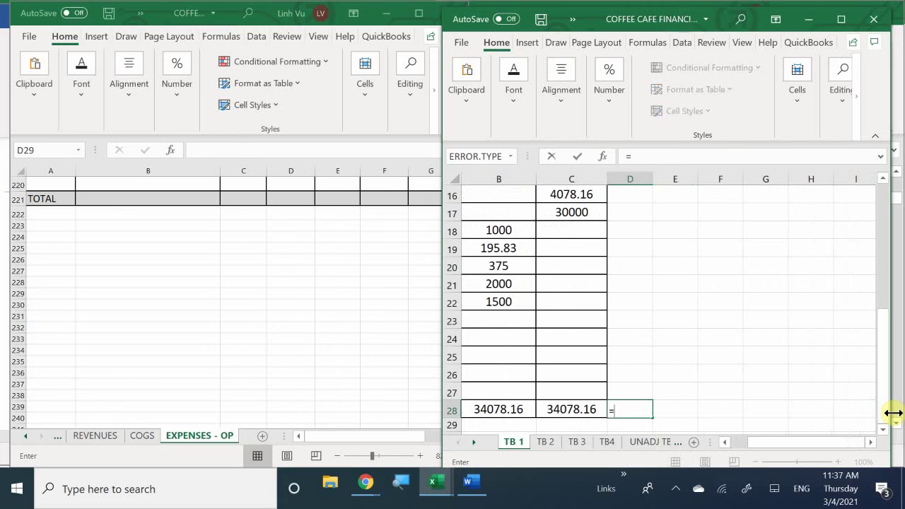
pyautogui.press('Left')
pyautogui.press('Left')
pyautogui.write('*')
pyautogui.press('Left')
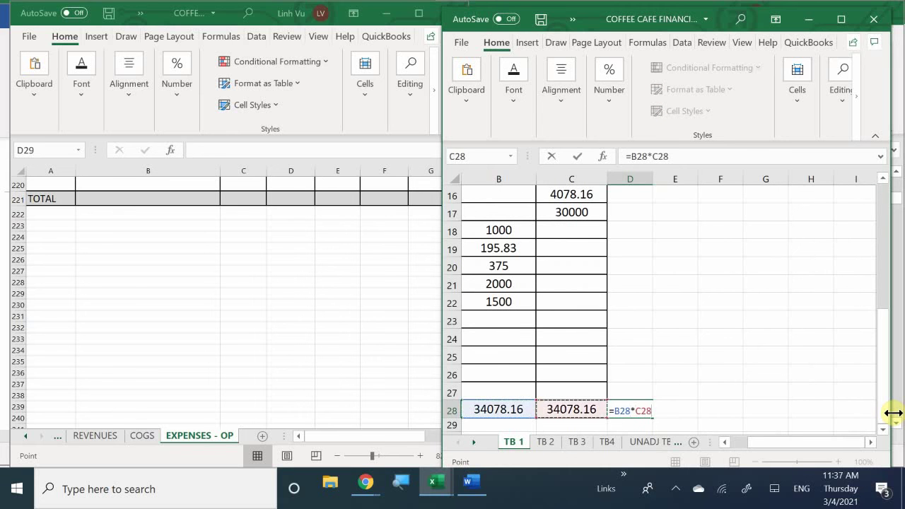
pyautogui.press('Return')
# - Set D28 to subtract the credit total from the debit total with =B28-C28
pyautogui.press('Up')
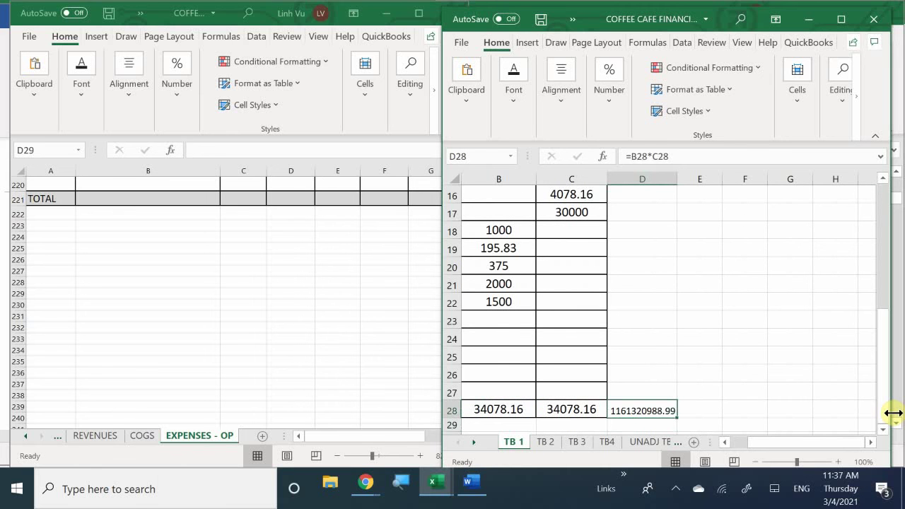
pyautogui.write('=')
pyautogui.press('Left')
pyautogui.press('Left')
pyautogui.write('-')
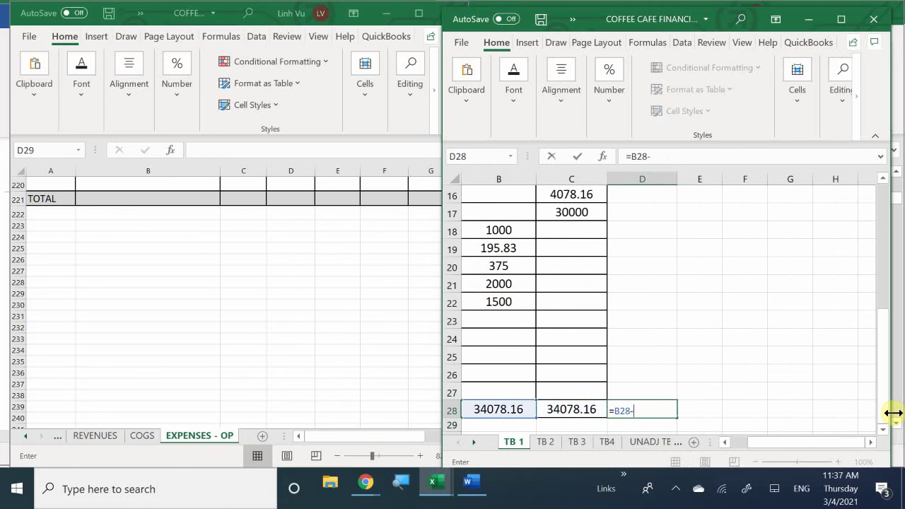
pyautogui.press('Left')
pyautogui.press('Return')
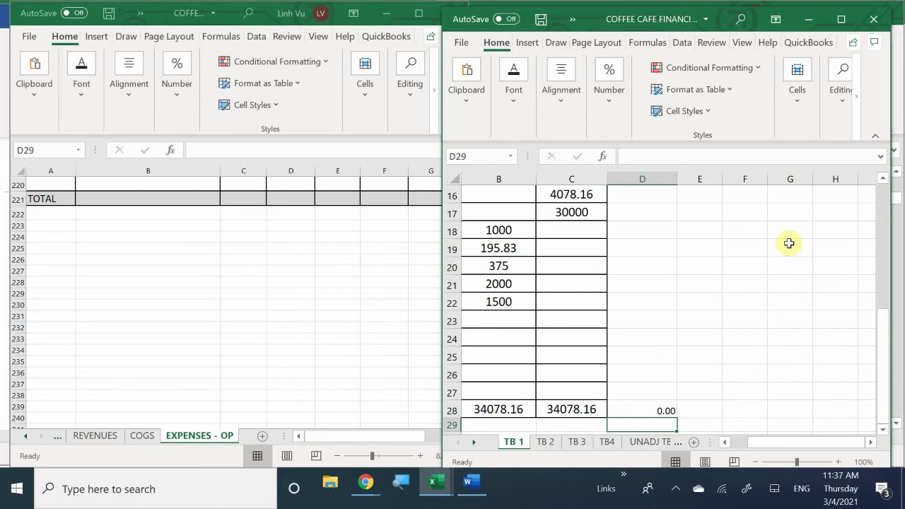
pyautogui.scroll(5, 789, 244)
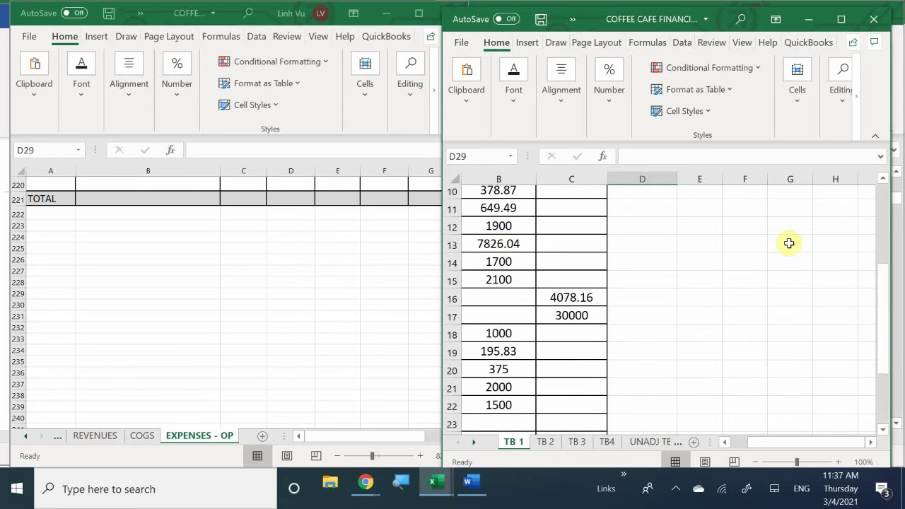
pyautogui.scroll(-7, 789, 244)
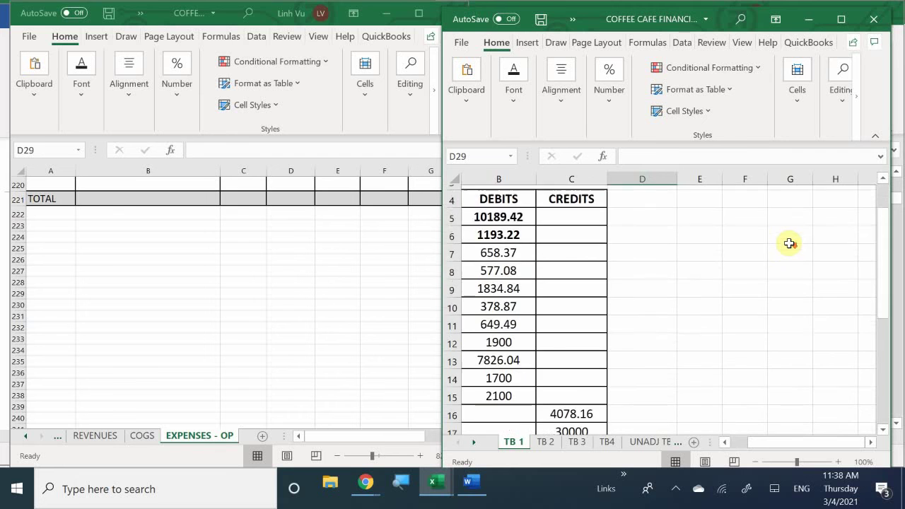
pyautogui.scroll(2, 790, 243)
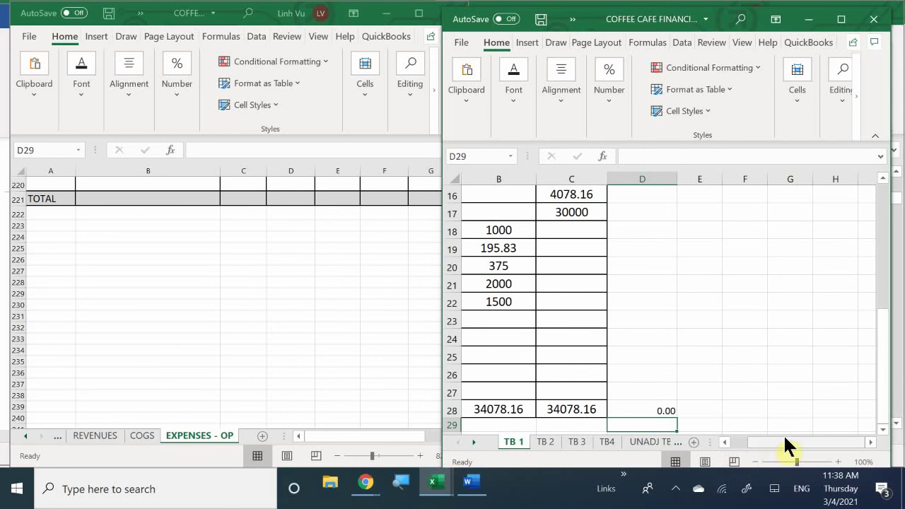
pyautogui.moveTo(774, 437); pyautogui.dragTo(751, 442)
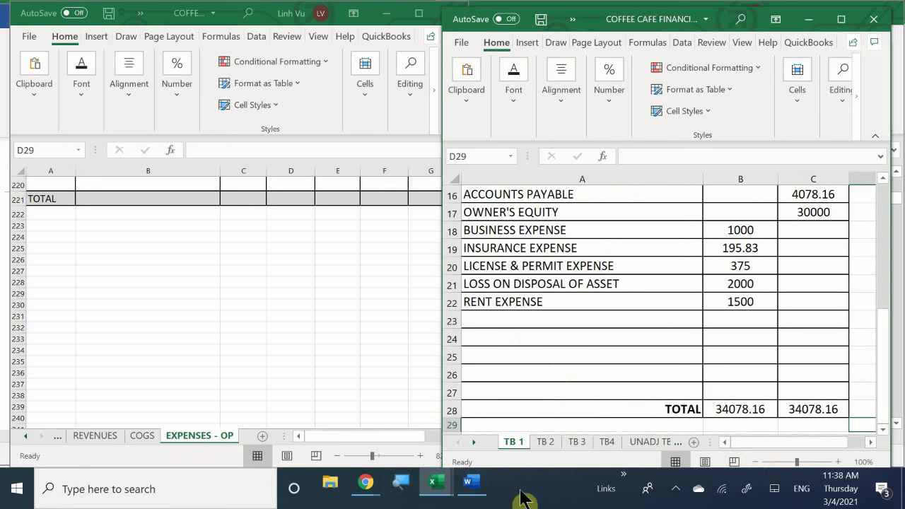
pyautogui.scroll(5, 697, 327)
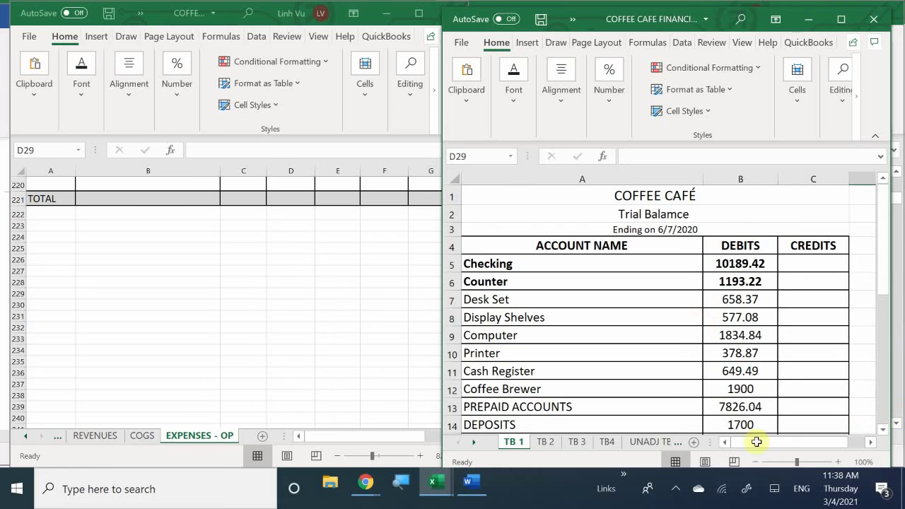
pyautogui.click(674, 488)
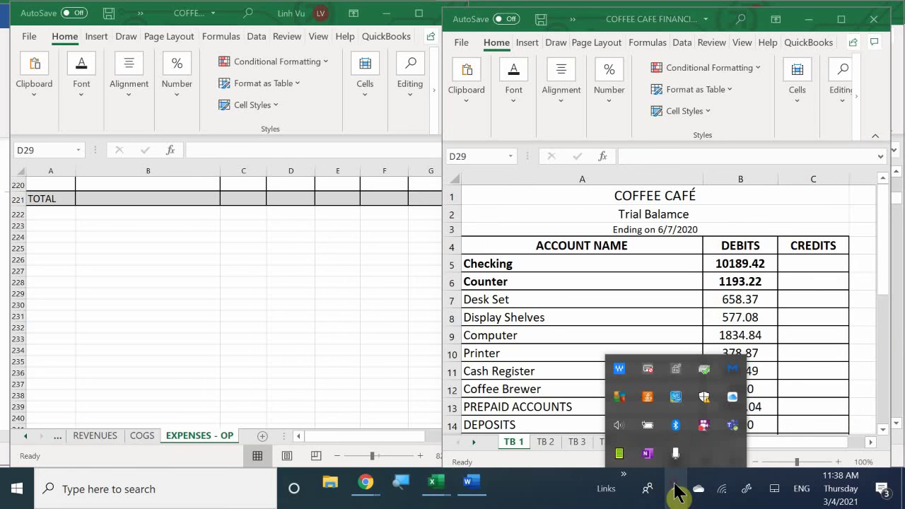
pyautogui.rightClick(705, 430)
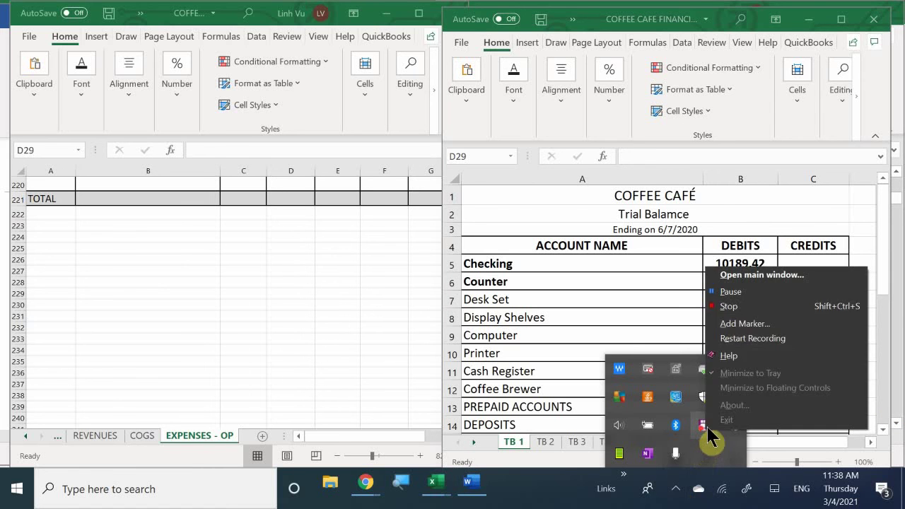